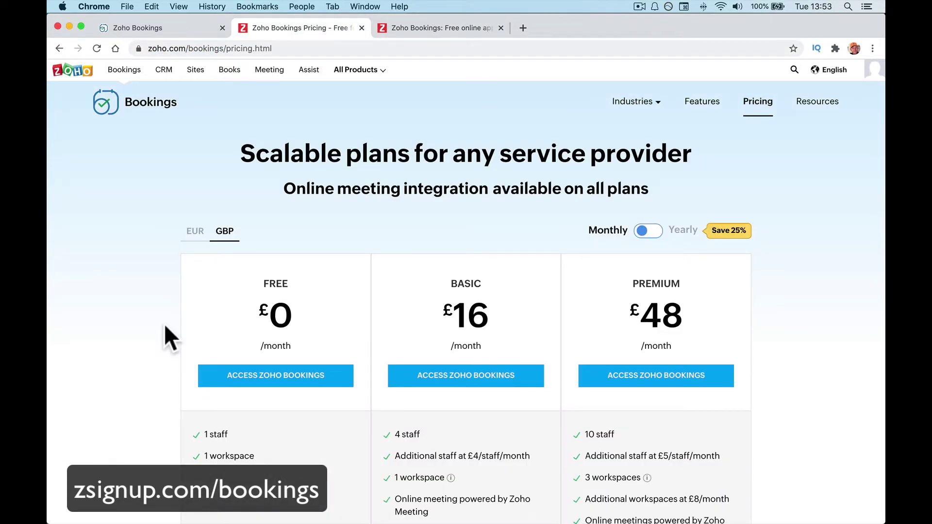
# Review the plan features, highlighting Zoho CRM sync and customizable email notification templates.
pyautogui.scroll(-1, 362, 375)
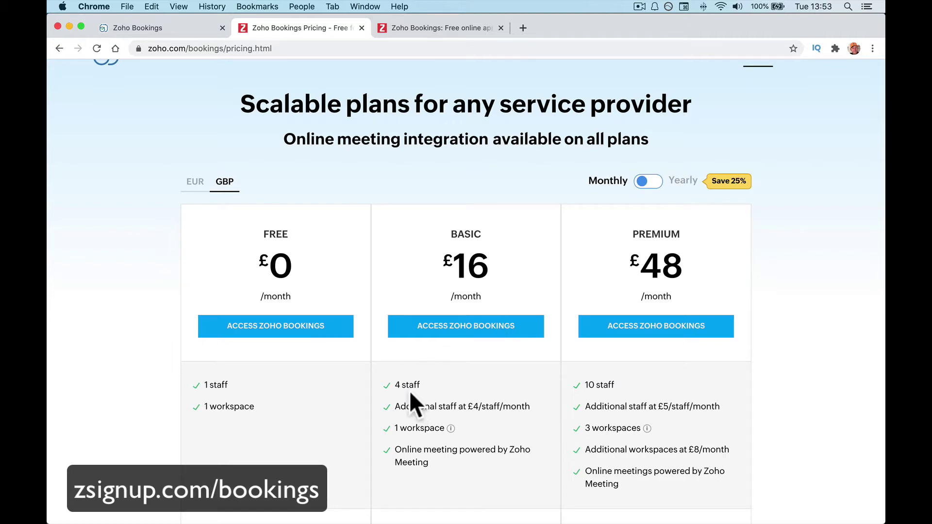
pyautogui.moveTo(402, 428)
pyautogui.moveTo(430, 433)
pyautogui.scroll(-8, 644, 406)
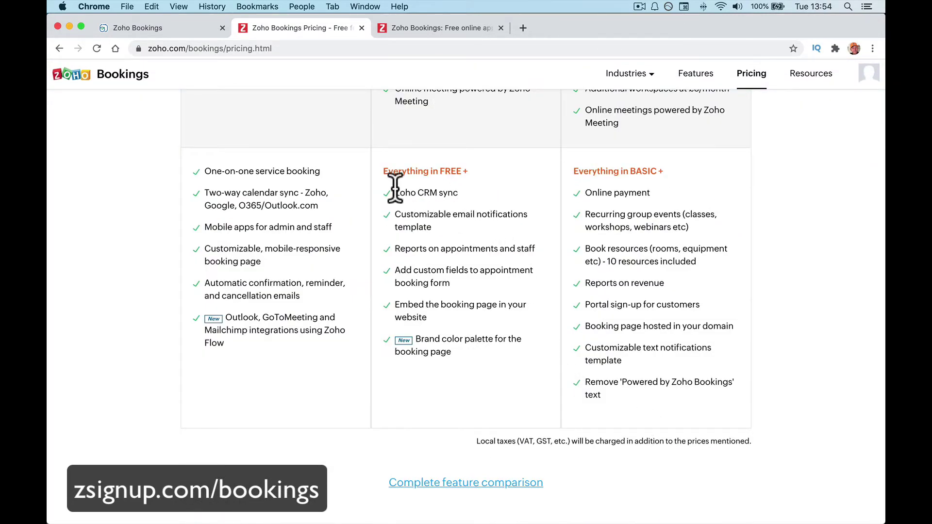
pyautogui.moveTo(395, 192); pyautogui.dragTo(465, 191)
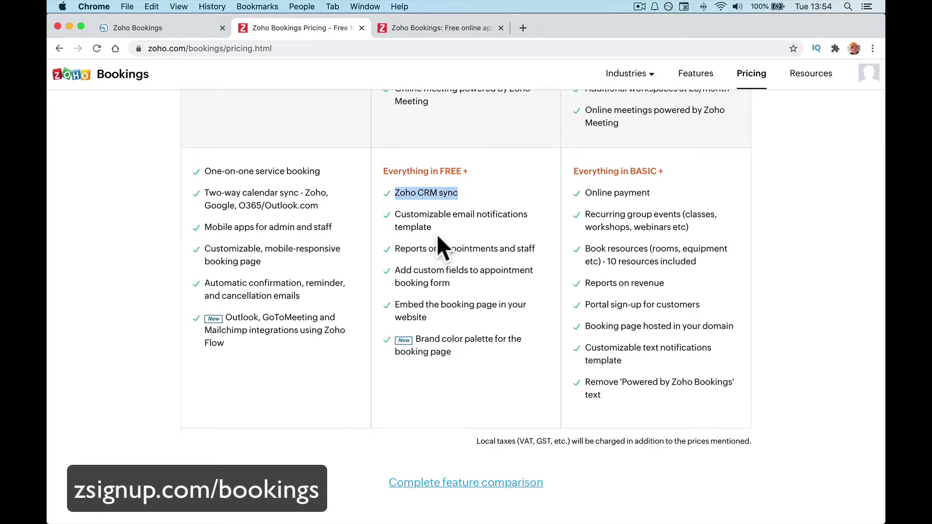
pyautogui.moveTo(432, 228); pyautogui.dragTo(402, 214)
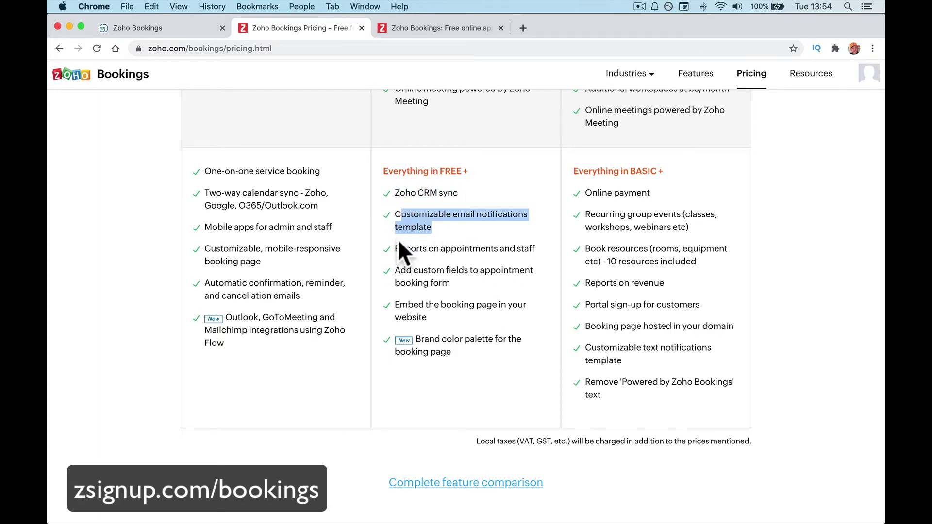
pyautogui.scroll(10, 398, 243)
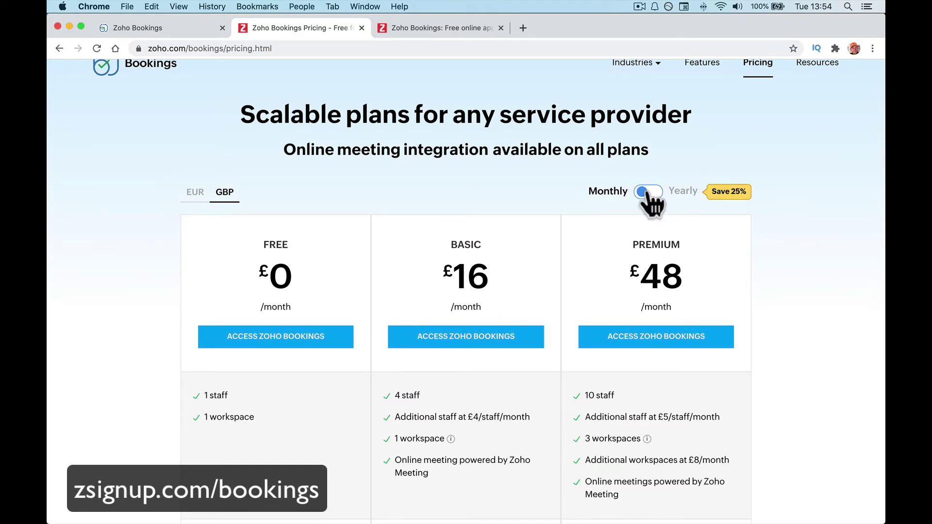
# Compare Basic £16/£12 and Premium £48/£36 monthly versus yearly, ending on monthly, and open a new tab.
pyautogui.click(649, 192)
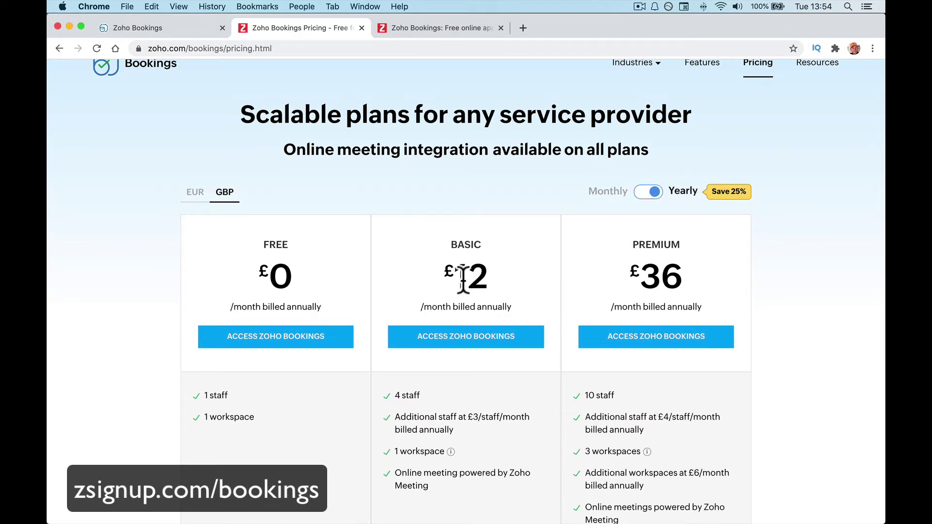
pyautogui.click(648, 193)
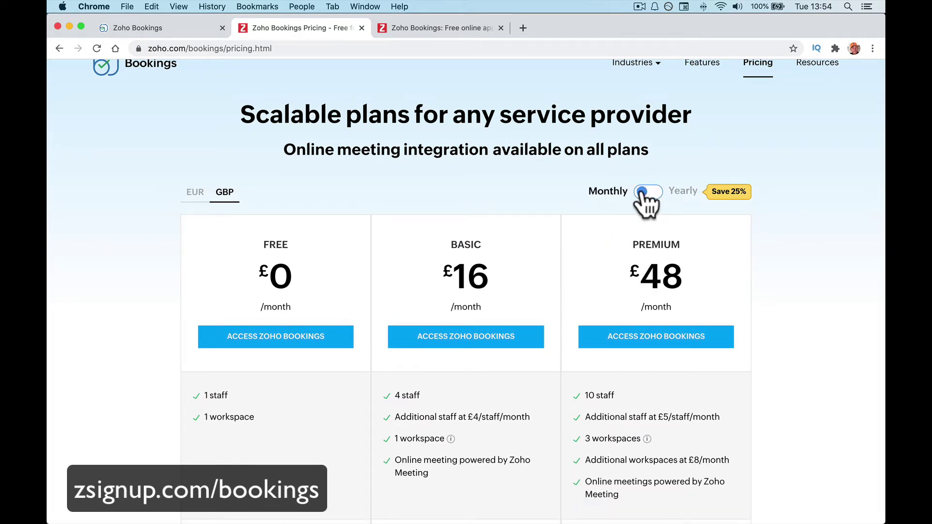
pyautogui.click(645, 193)
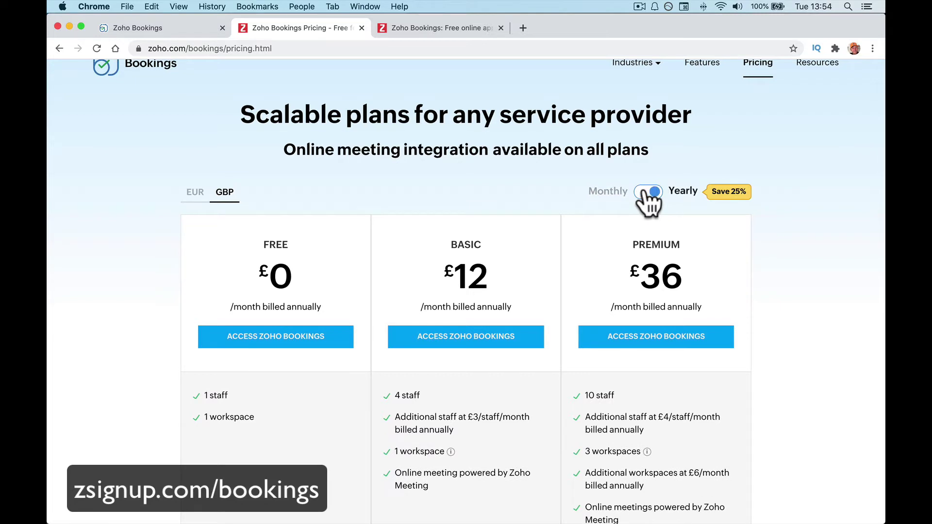
pyautogui.click(648, 192)
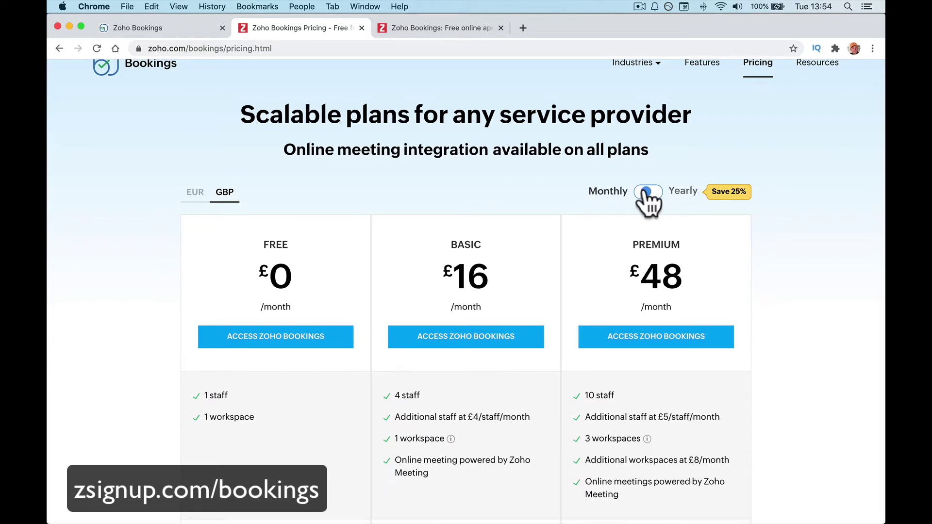
pyautogui.click(648, 193)
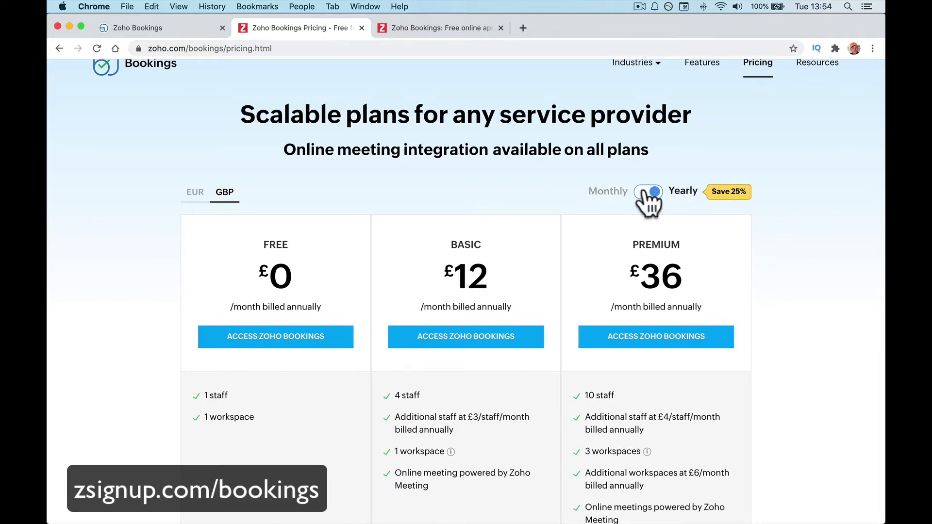
pyautogui.click(648, 192)
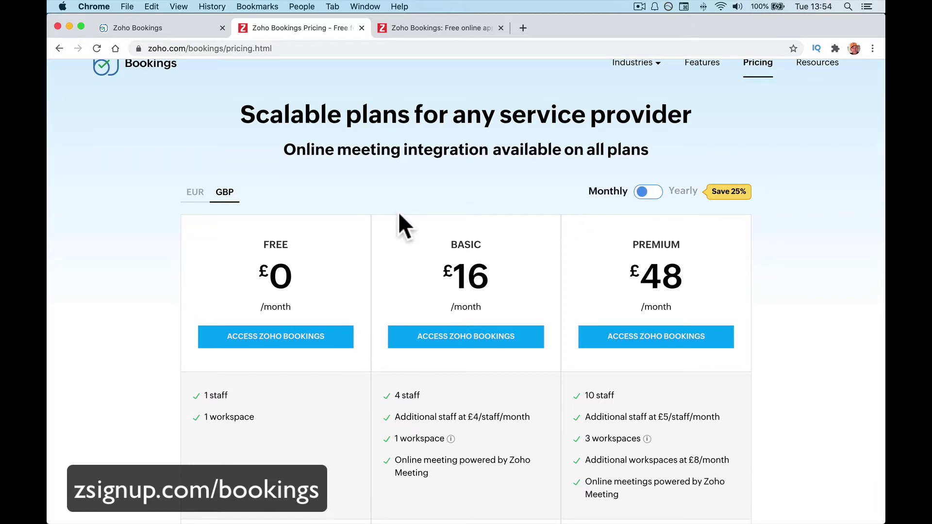
pyautogui.click(525, 28)
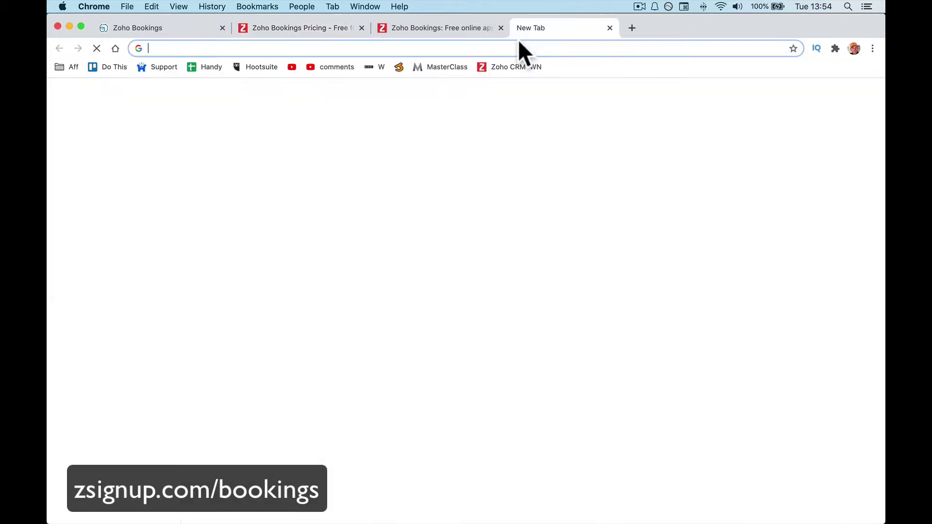
# Load z1trial.com to view the Zoho One Experience site.
pyautogui.write('z1trial.com')
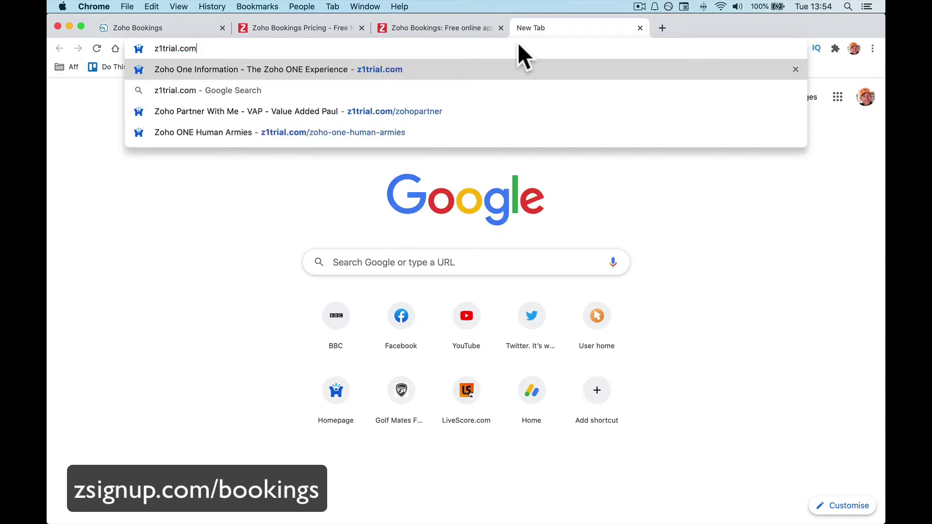
pyautogui.press('Return')
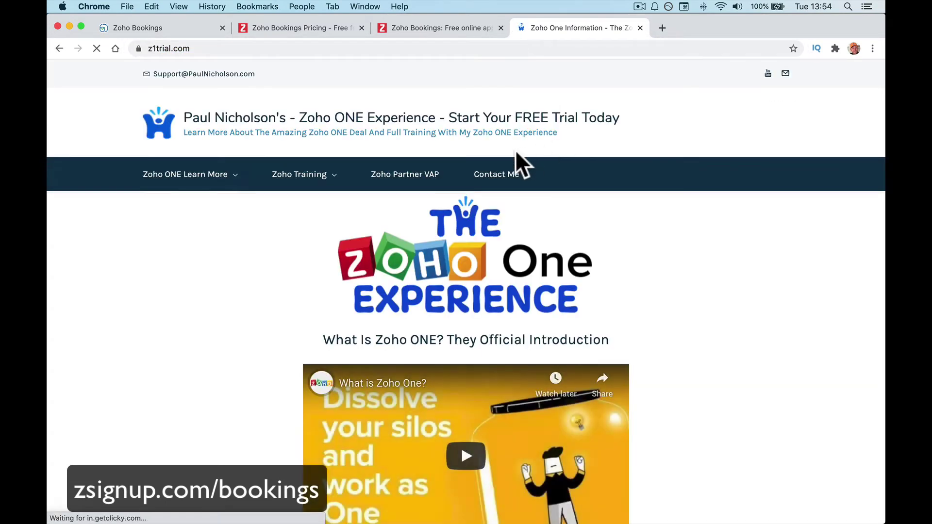
pyautogui.scroll(-5, 444, 232)
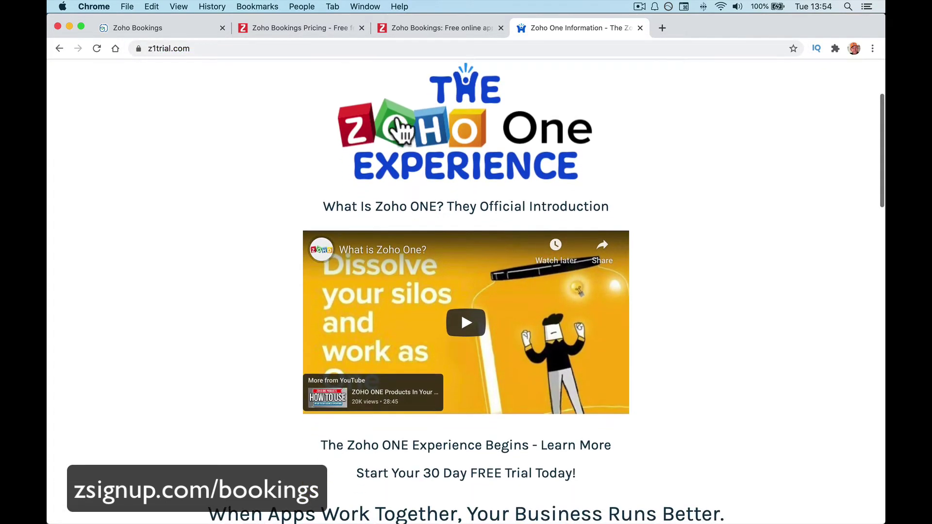
# Switch between the Zoho One and Bookings pricing tabs, ending on the pricing page.
pyautogui.click(326, 38)
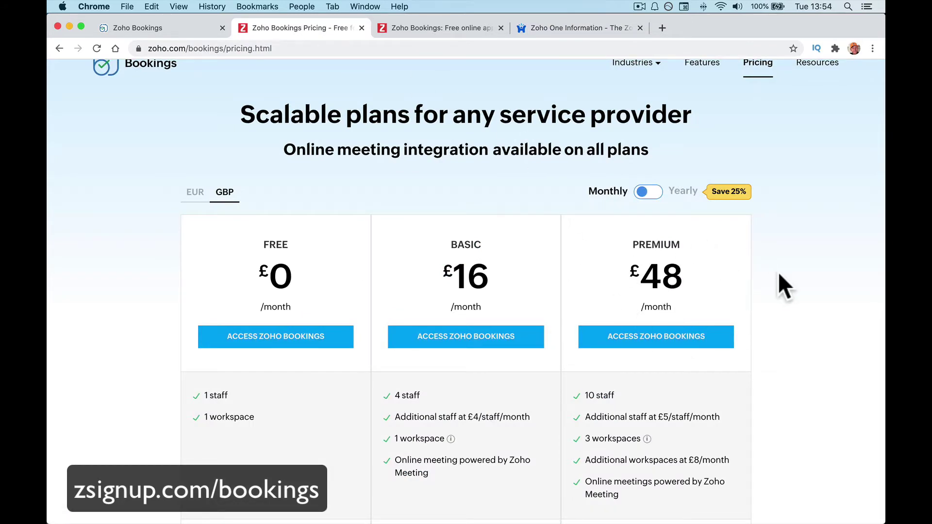
pyautogui.click(582, 27)
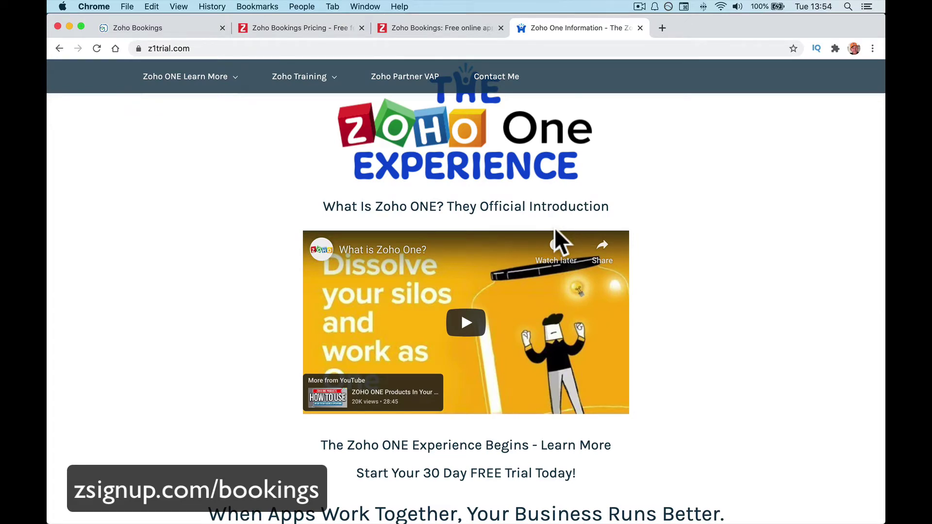
pyautogui.scroll(5, 554, 228)
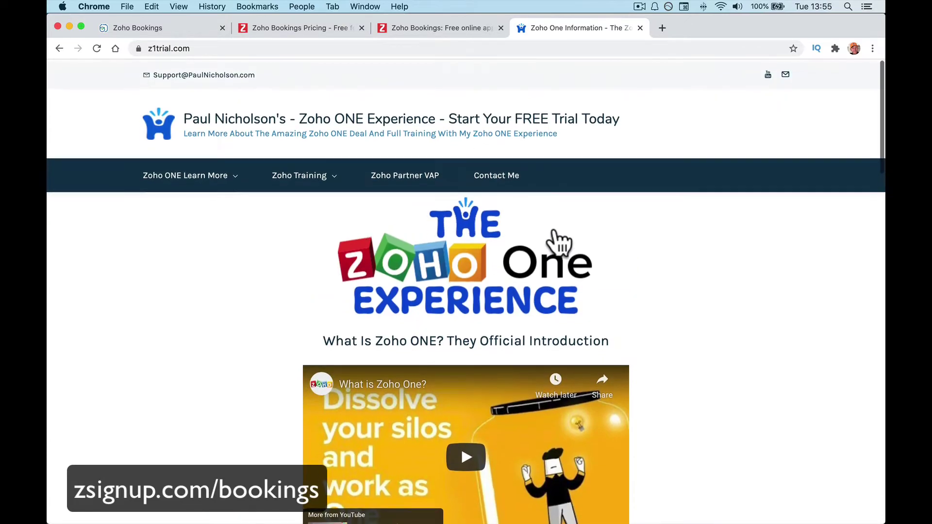
pyautogui.click(331, 31)
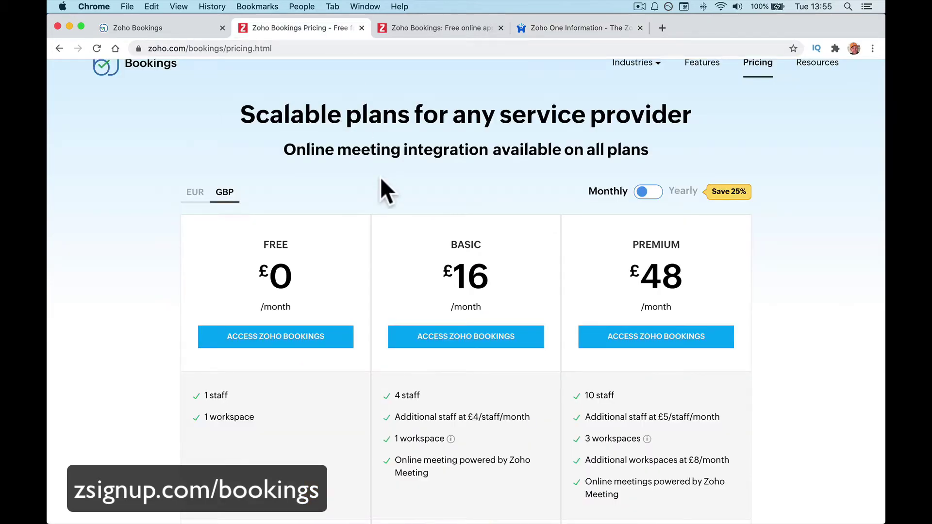
pyautogui.scroll(2, 381, 176)
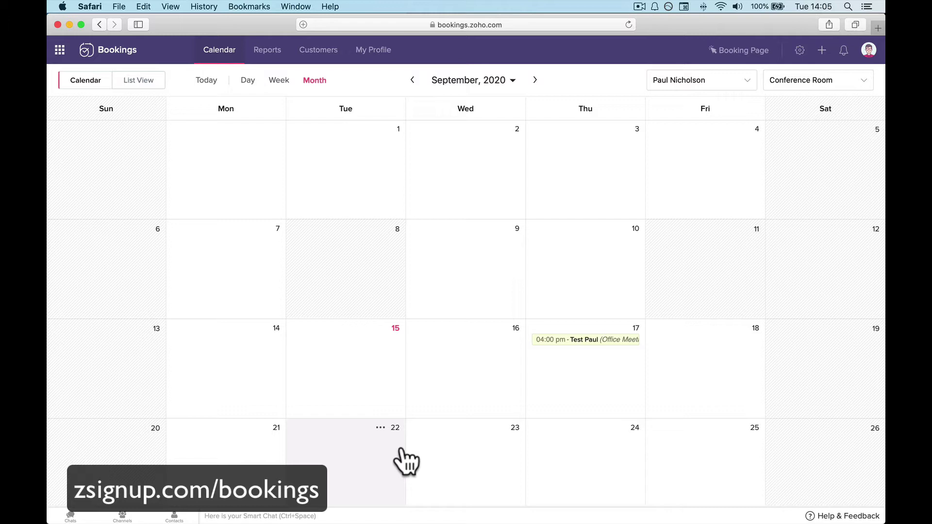
# Glance at the Zoho apps overview, then list September 2020's 3 appointments with £100 revenue due.
pyautogui.click(61, 51)
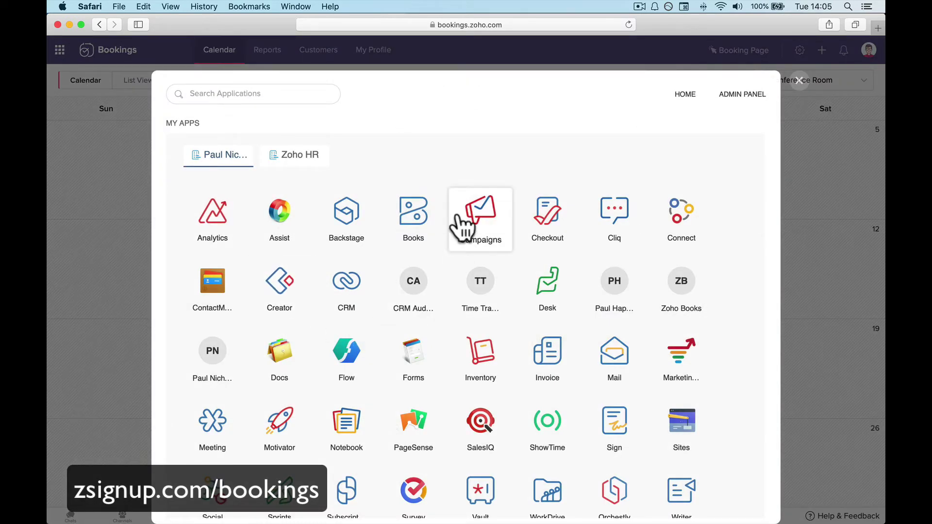
pyautogui.scroll(-5, 462, 225)
pyautogui.scroll(4, 462, 228)
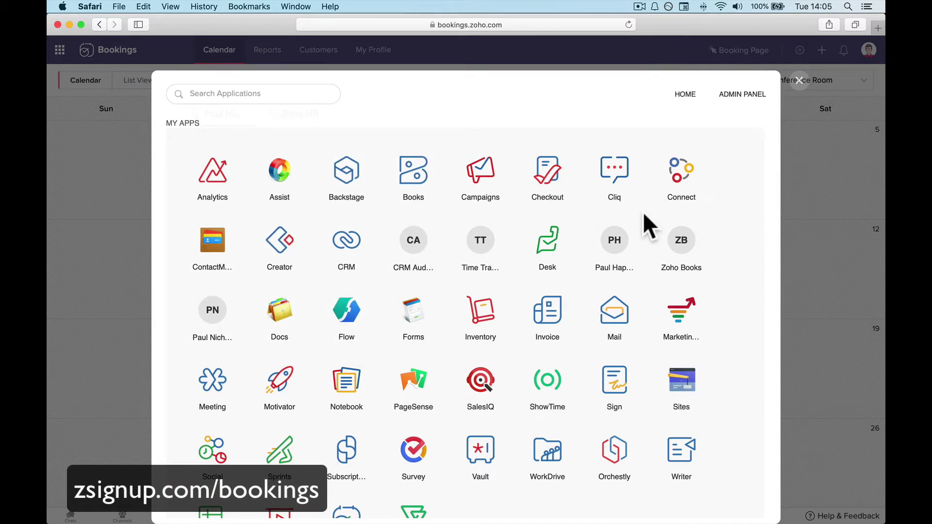
pyautogui.click(800, 81)
pyautogui.click(110, 47)
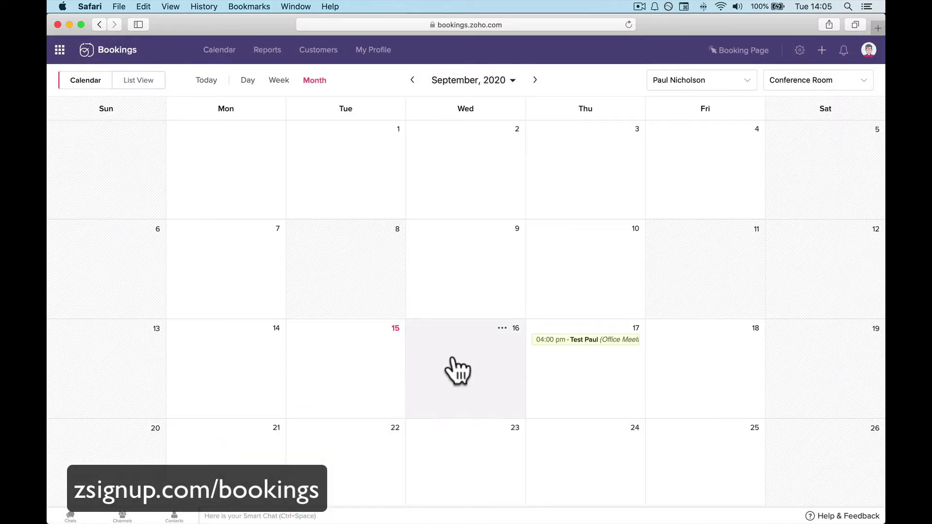
pyautogui.click(147, 81)
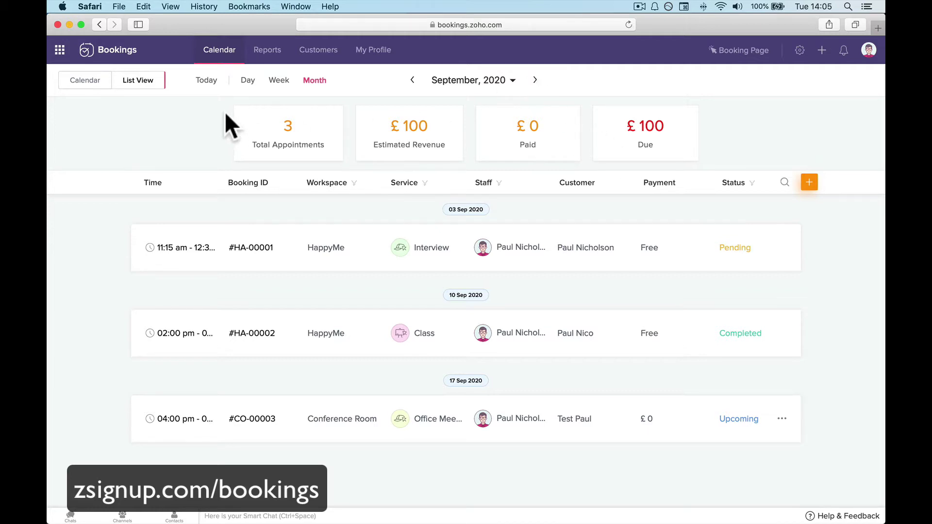
# Browse appointments by Day, Week, Month and List view, then go to Reports.
pyautogui.click(246, 80)
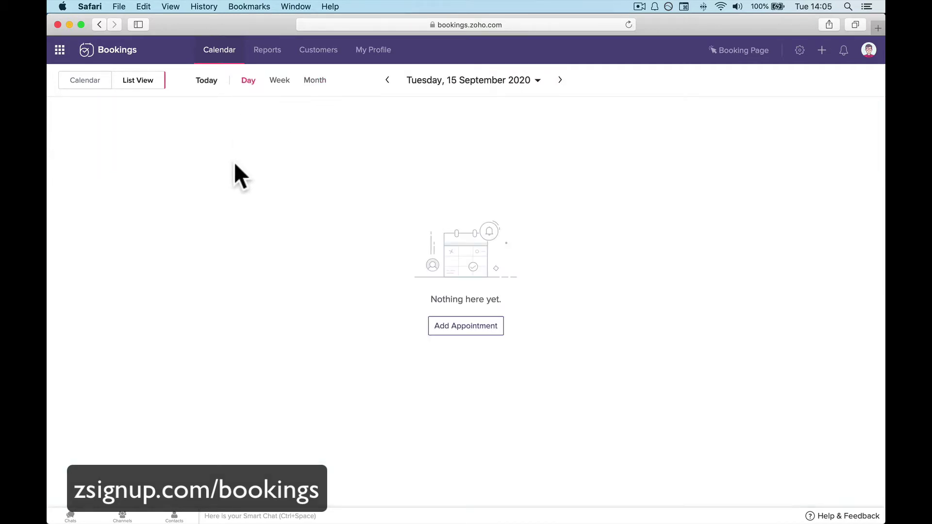
pyautogui.click(279, 81)
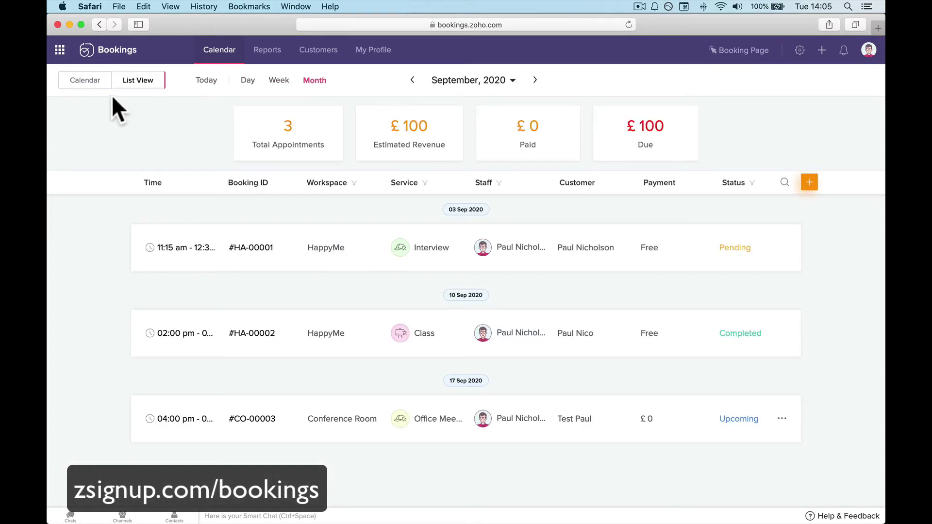
pyautogui.click(83, 82)
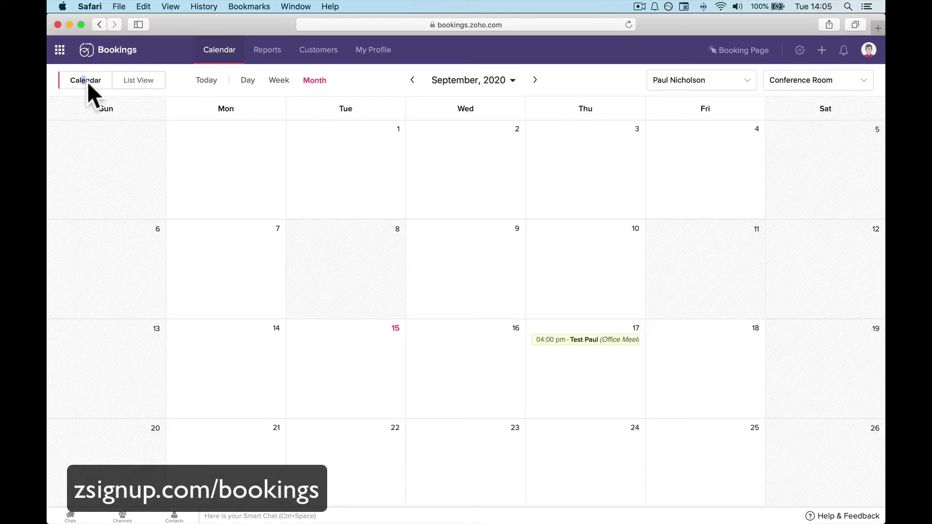
pyautogui.click(139, 80)
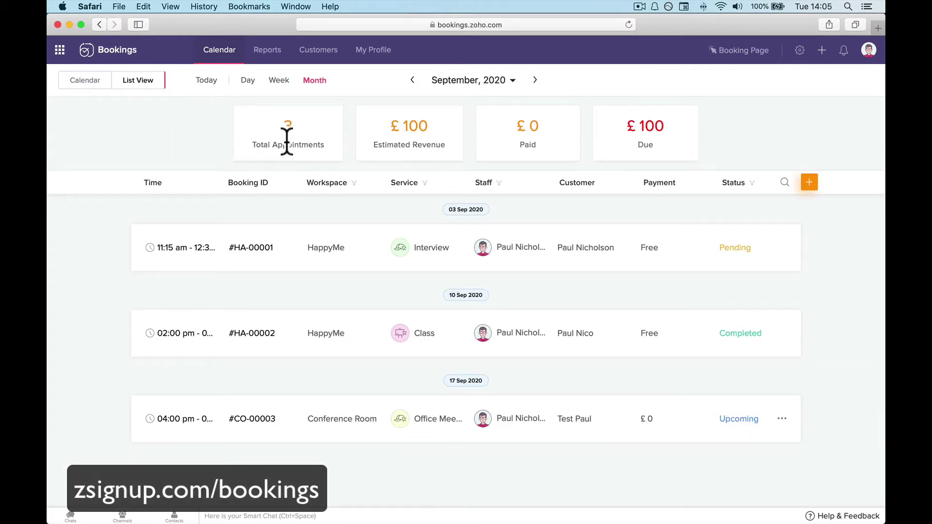
pyautogui.click(268, 51)
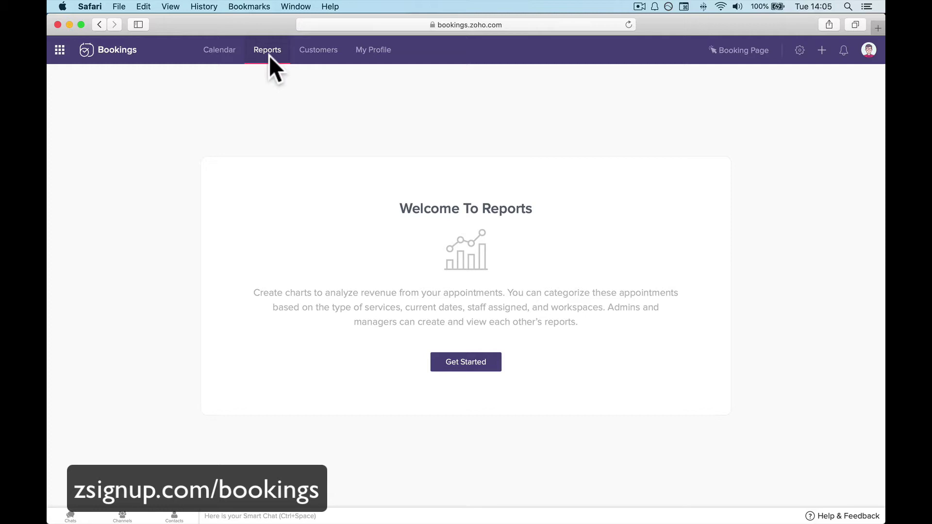
# Review the three customers' details, then show My Profile's general information (Super Admin, Active).
pyautogui.click(303, 54)
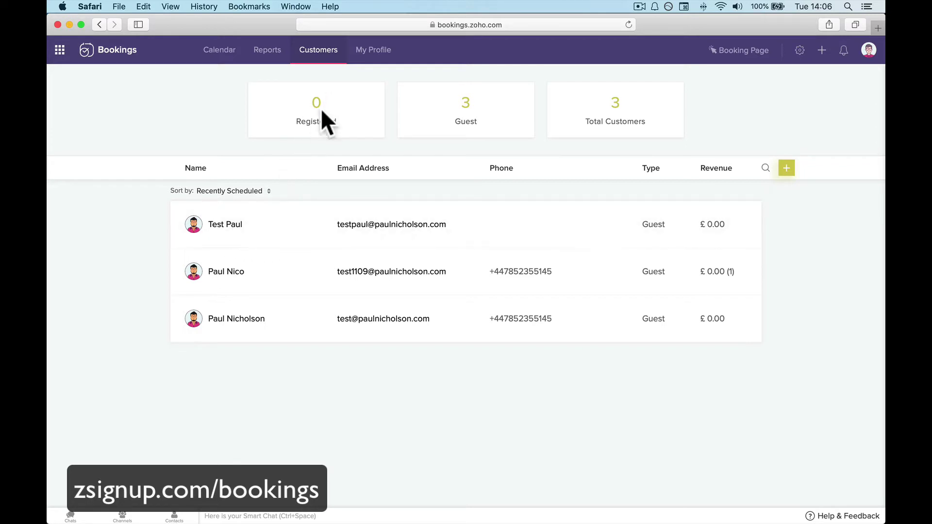
pyautogui.click(243, 234)
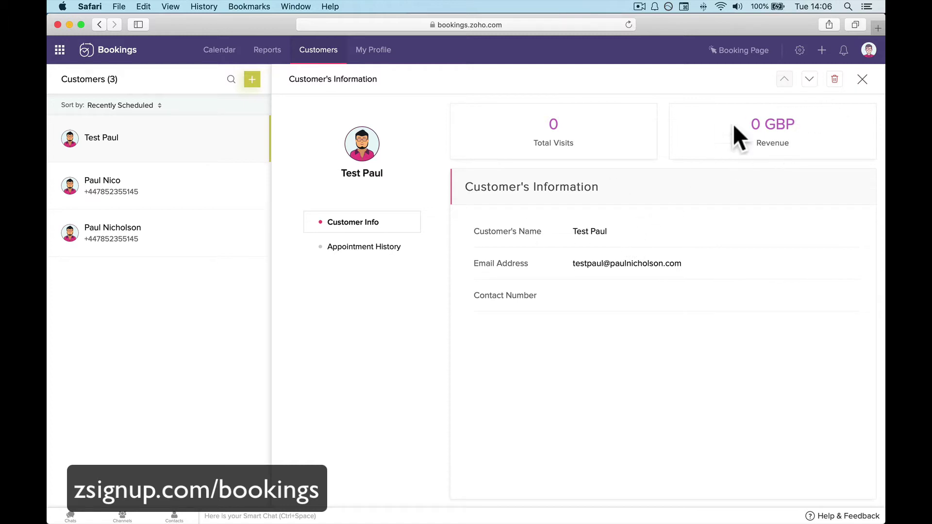
pyautogui.moveTo(734, 124); pyautogui.dragTo(797, 125)
pyautogui.click(146, 200)
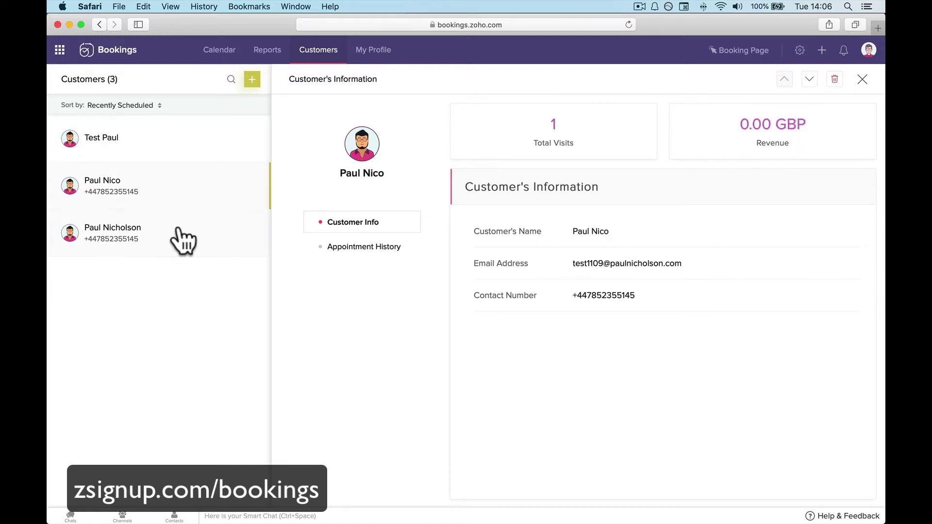
pyautogui.click(183, 242)
pyautogui.click(205, 144)
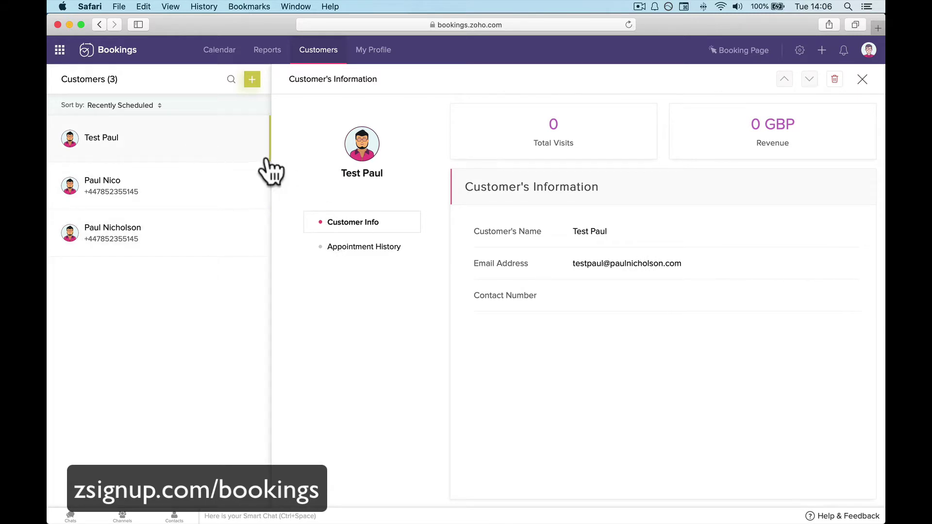
pyautogui.click(379, 51)
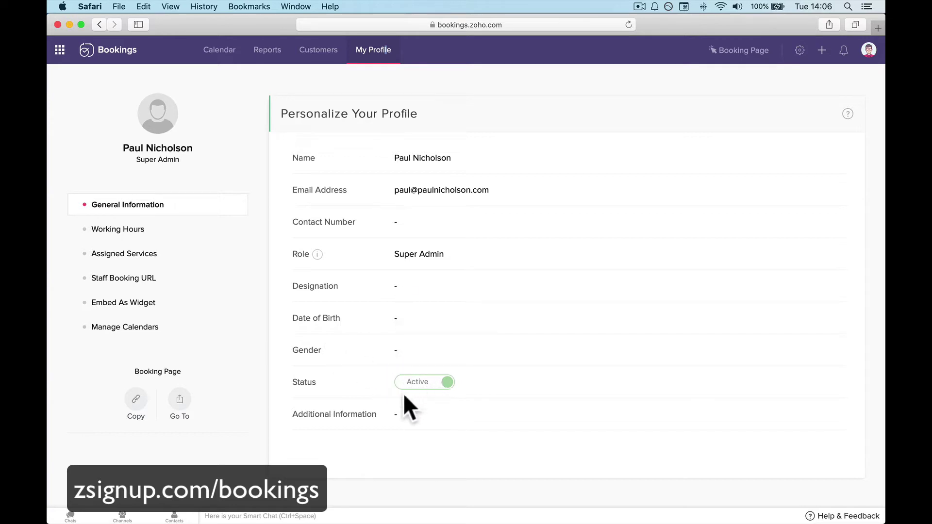
# Show Working Hours with the 04–05 Sep time off and 10 Sep block, and start adding unavailability.
pyautogui.click(405, 414)
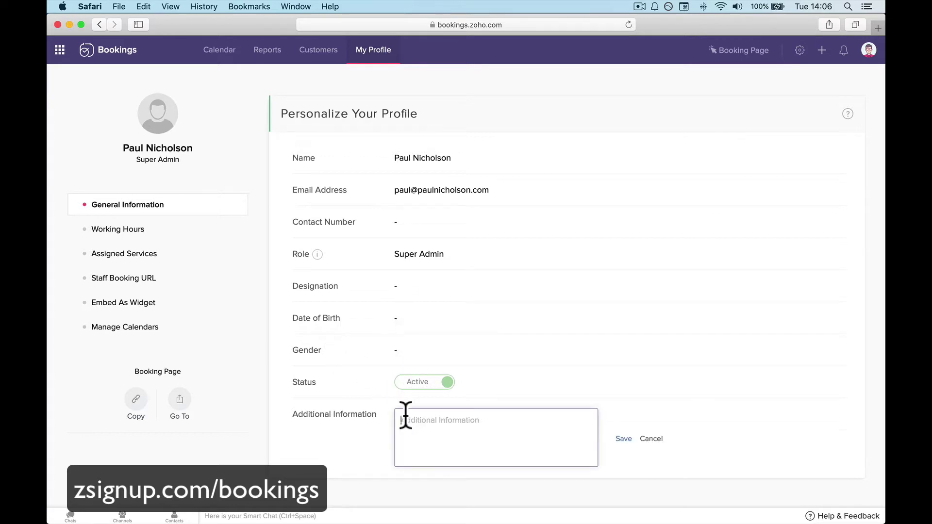
pyautogui.click(152, 237)
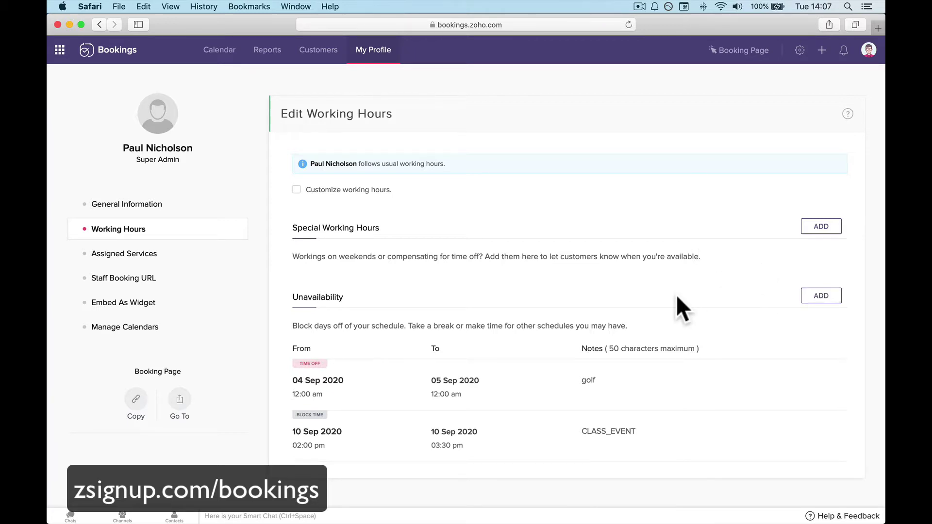
pyautogui.click(809, 296)
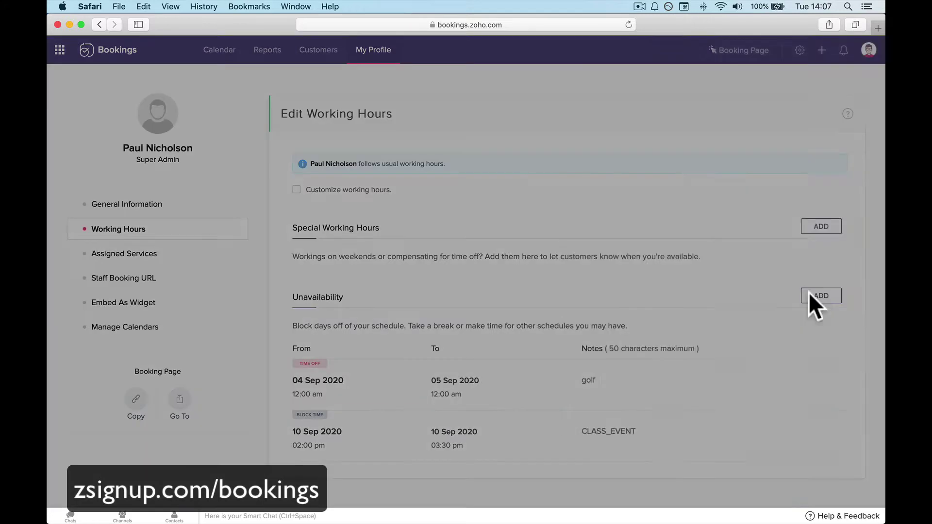
# Save all-day time off on 22 Sep 2020 with the reason 'Vacation'.
pyautogui.click(654, 207)
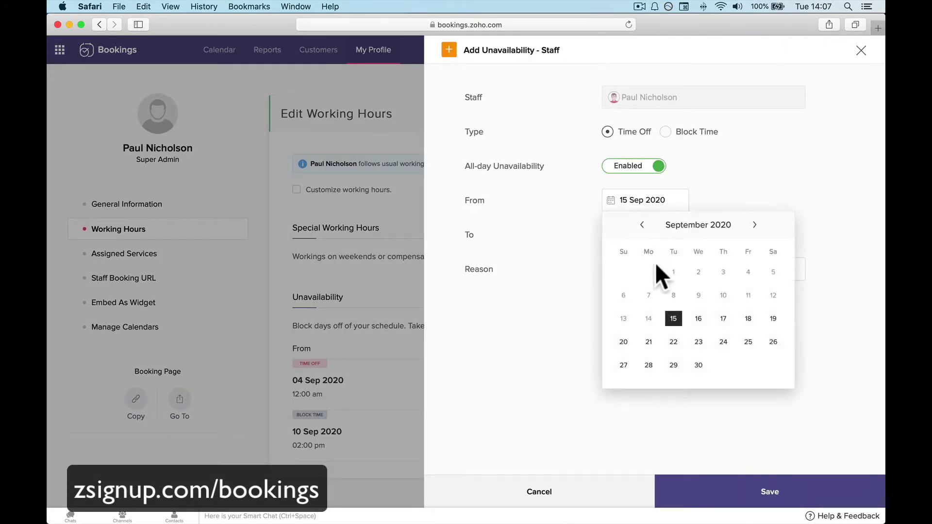
pyautogui.click(673, 342)
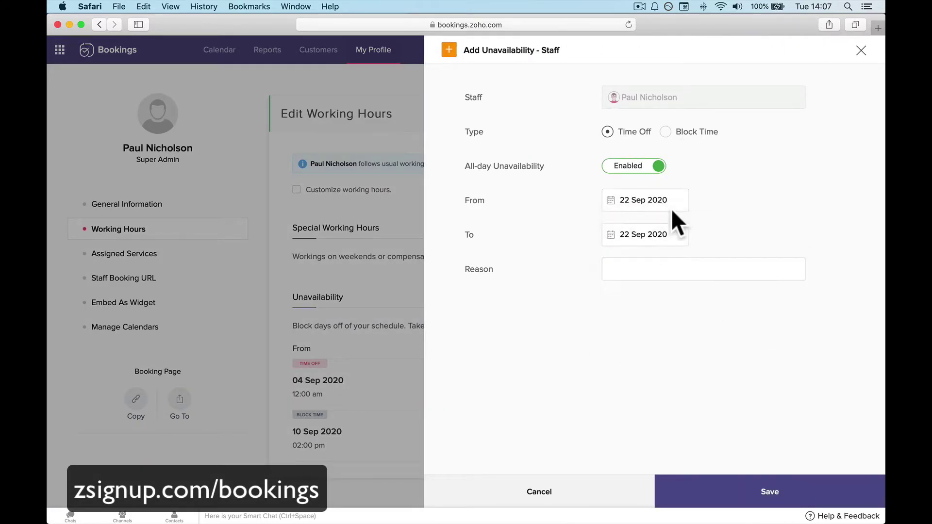
pyautogui.click(683, 267)
pyautogui.write('Vacation')
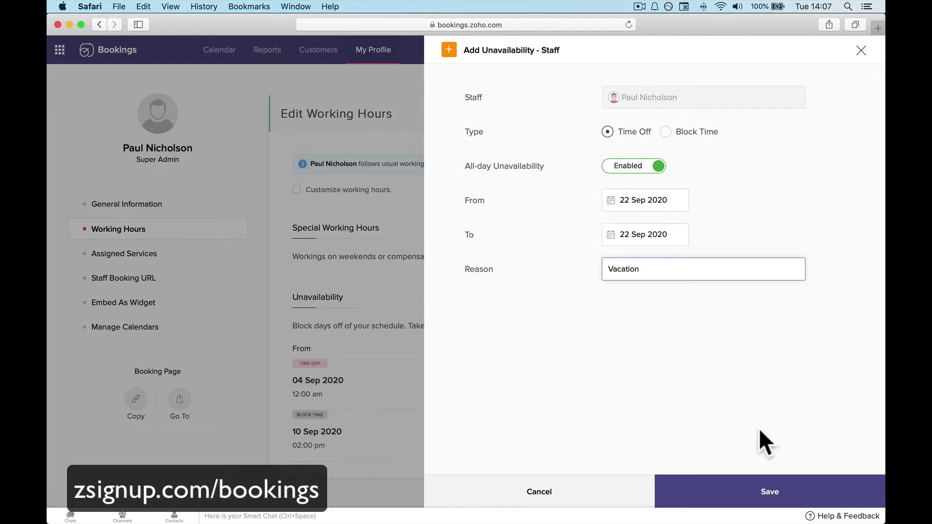
pyautogui.click(754, 489)
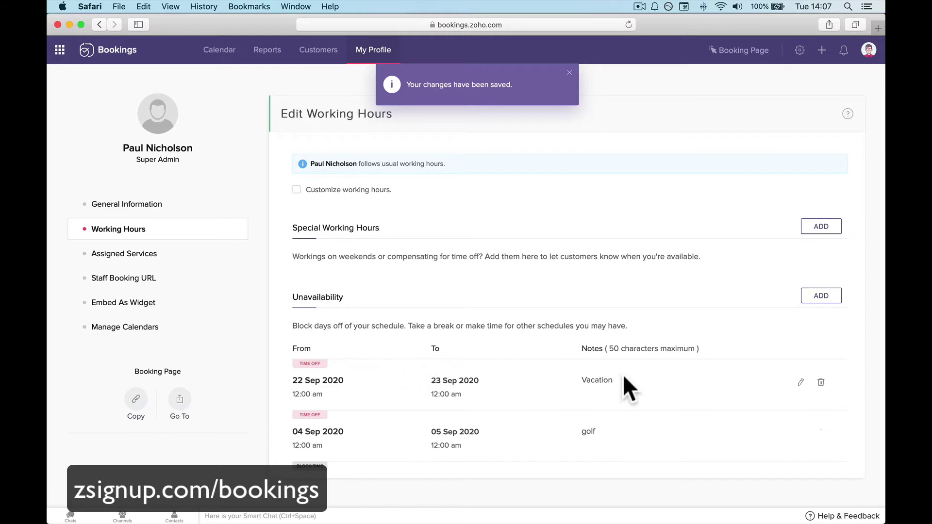
# Open Assigned Services to see Office Meeting, Class and Interview.
pyautogui.click(165, 261)
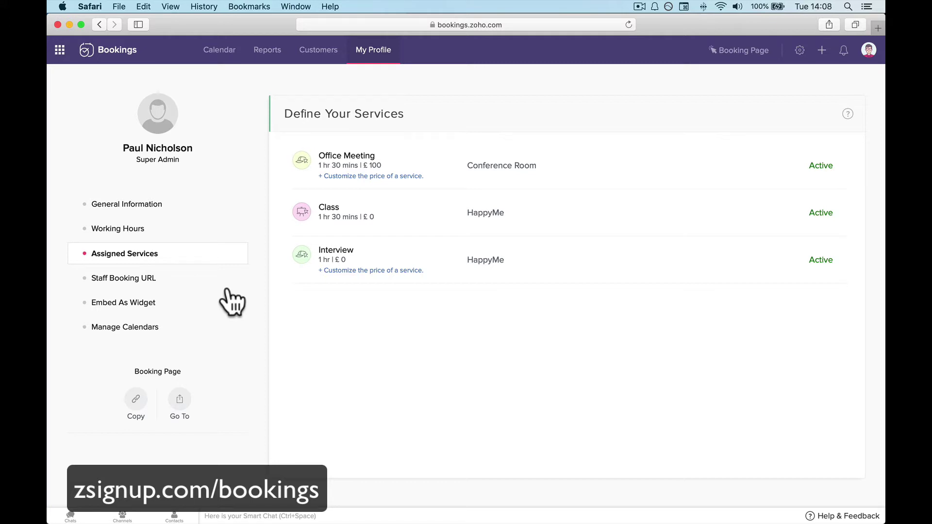
# Copy the staff booking URL without customizing it, and open a new Safari tab.
pyautogui.click(212, 275)
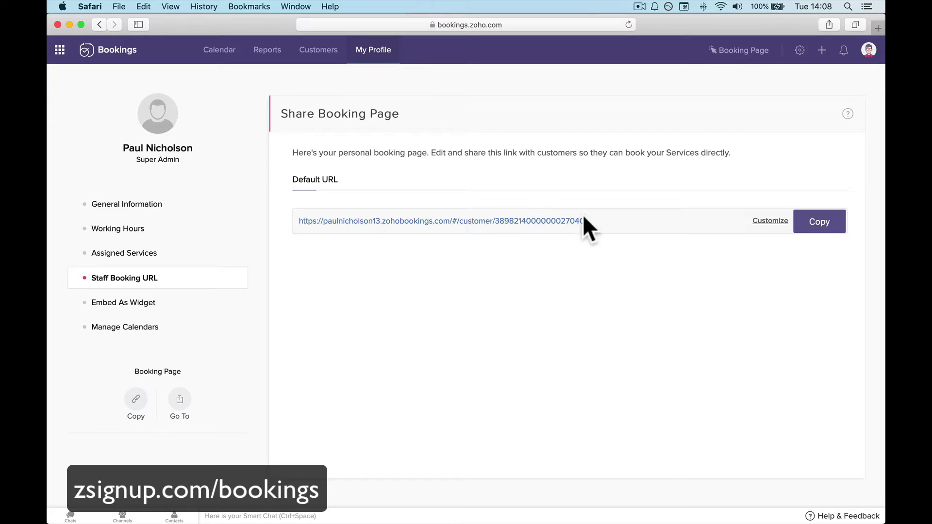
pyautogui.click(760, 219)
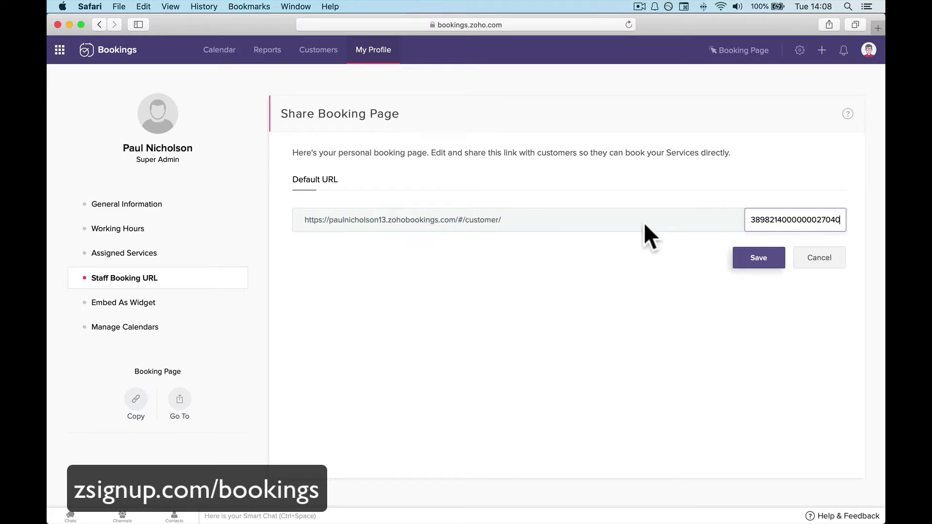
pyautogui.click(816, 262)
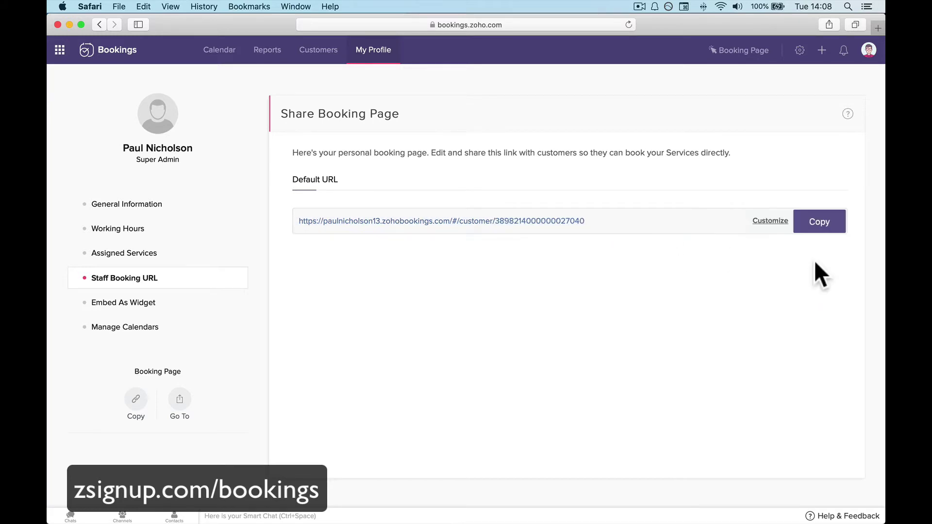
pyautogui.click(814, 230)
pyautogui.click(877, 25)
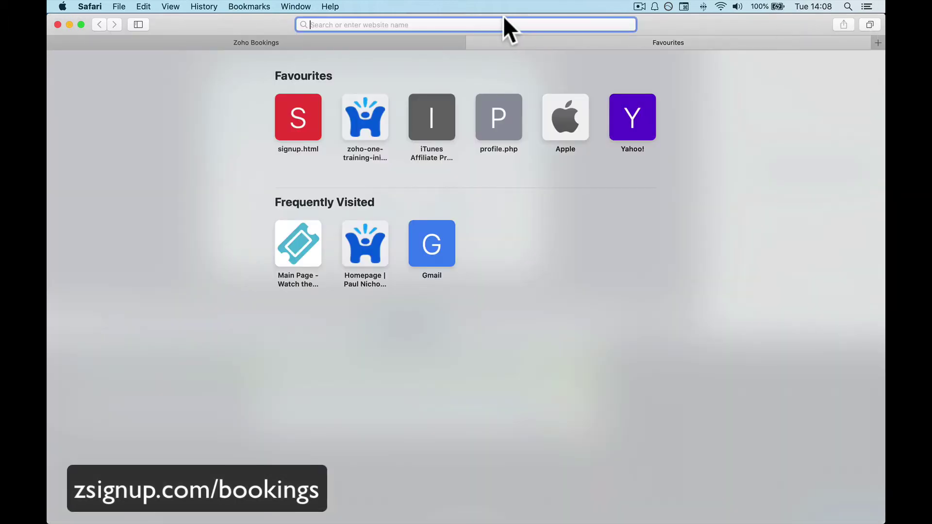
# Load the copied link to view the public booking page.
pyautogui.press('super+v')
pyautogui.press('Return')
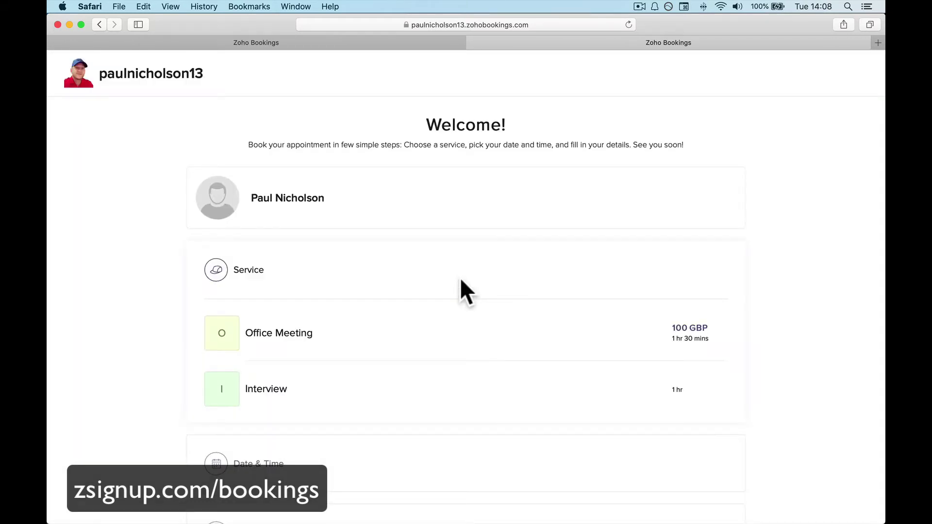
pyautogui.scroll(-5, 461, 281)
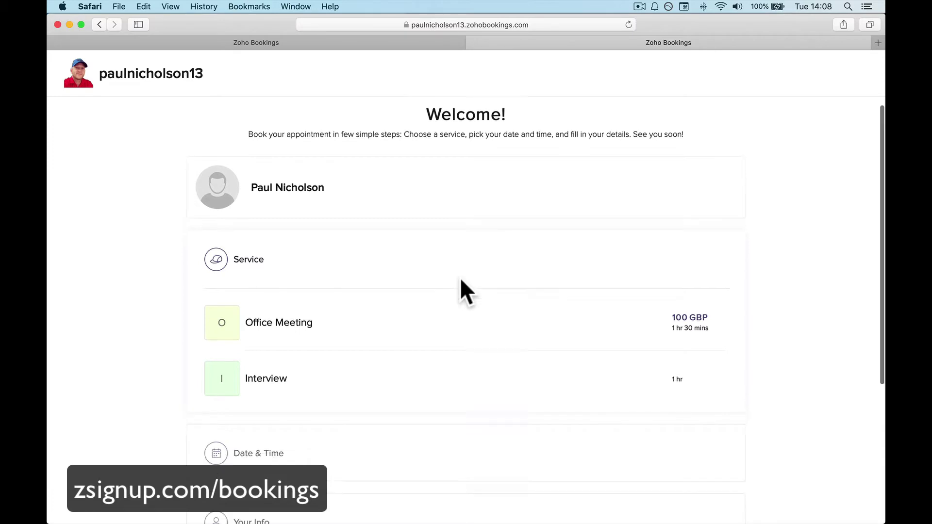
pyautogui.scroll(1, 466, 203)
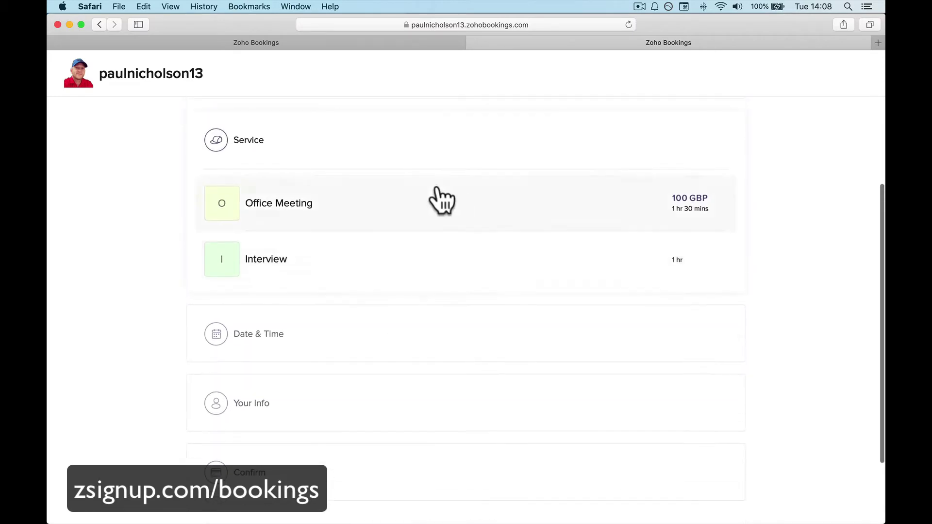
# Pick an Interview on 17 Sep at 11:00 am, then return to the admin tab.
pyautogui.click(428, 274)
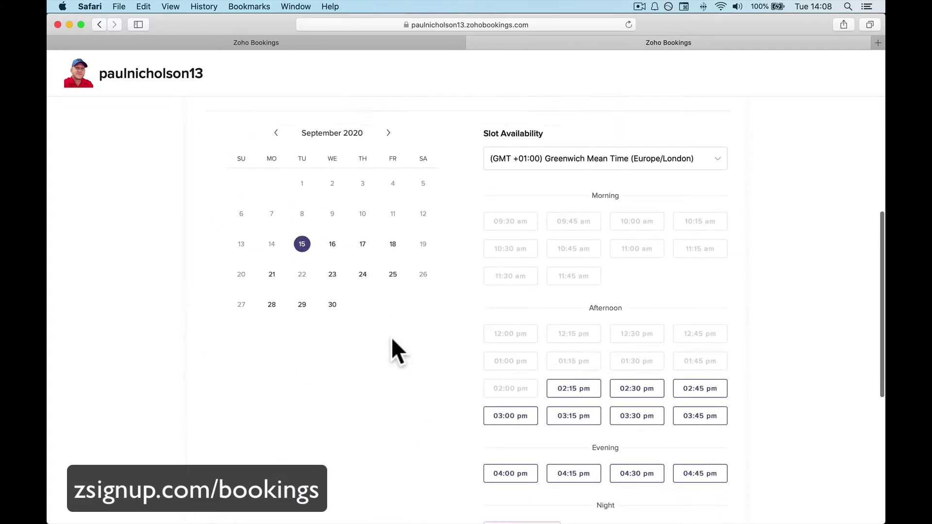
pyautogui.scroll(3, 391, 337)
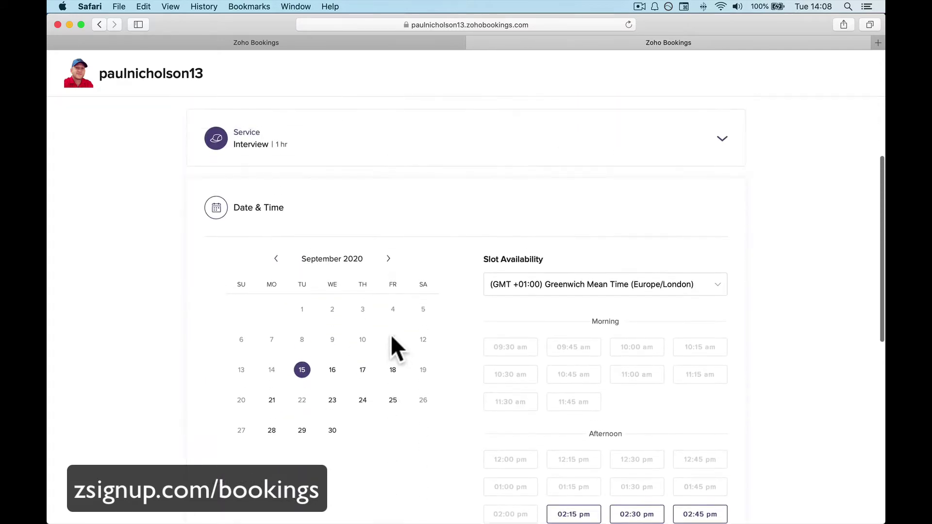
pyautogui.doubleClick(304, 400)
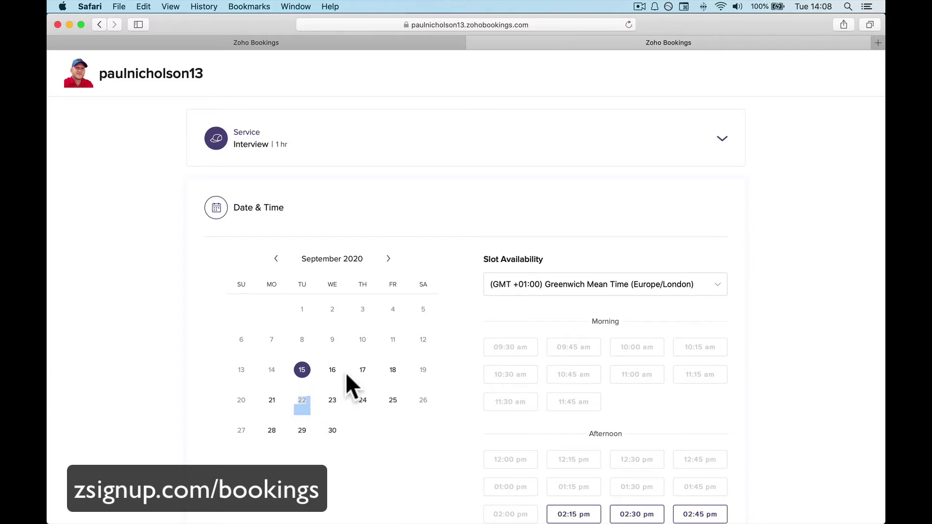
pyautogui.click(362, 373)
pyautogui.scroll(-4, 520, 444)
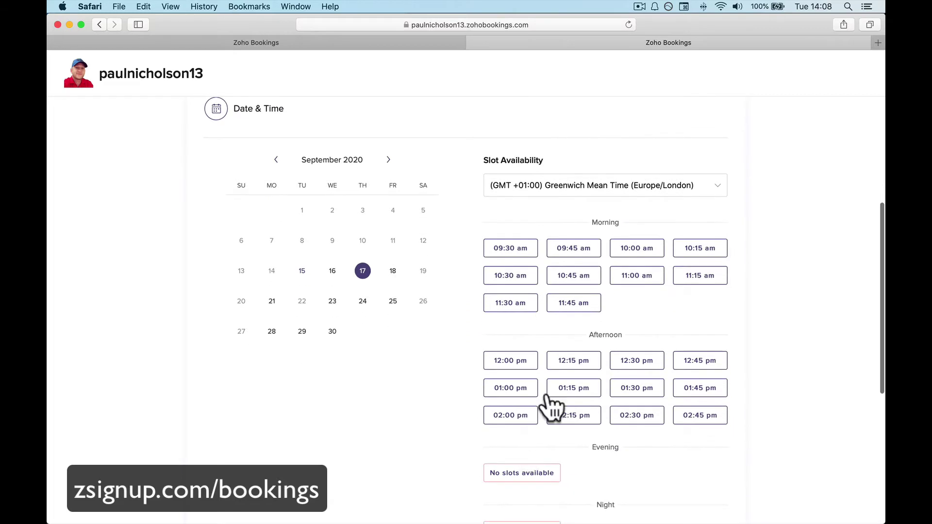
pyautogui.click(646, 275)
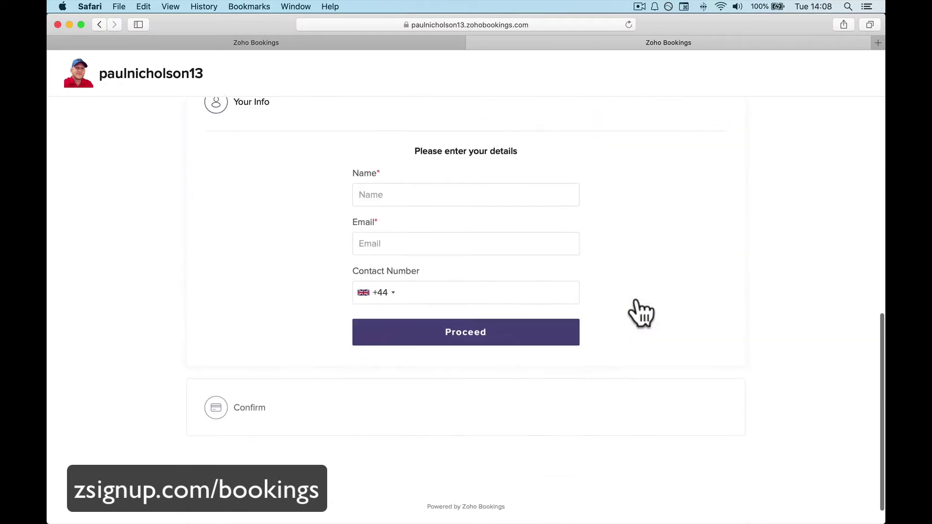
pyautogui.scroll(-3, 522, 429)
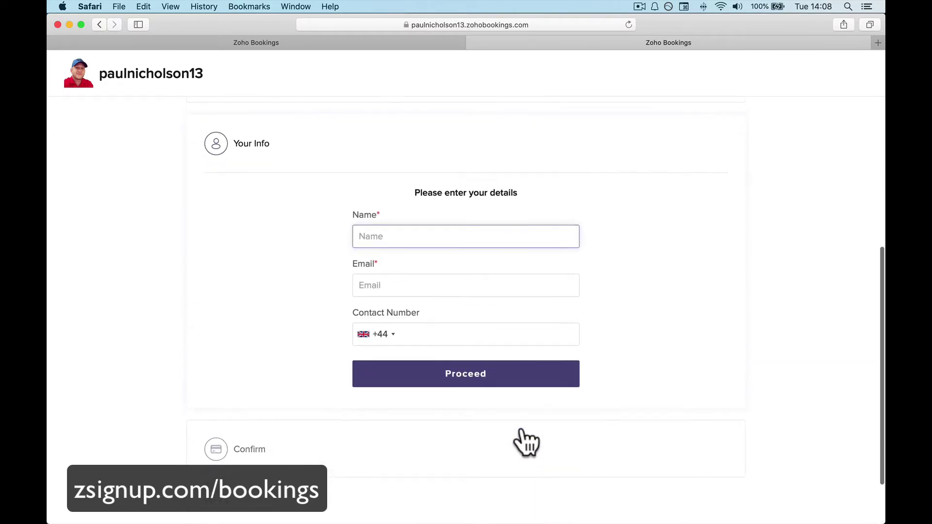
pyautogui.scroll(10, 523, 428)
pyautogui.click(299, 43)
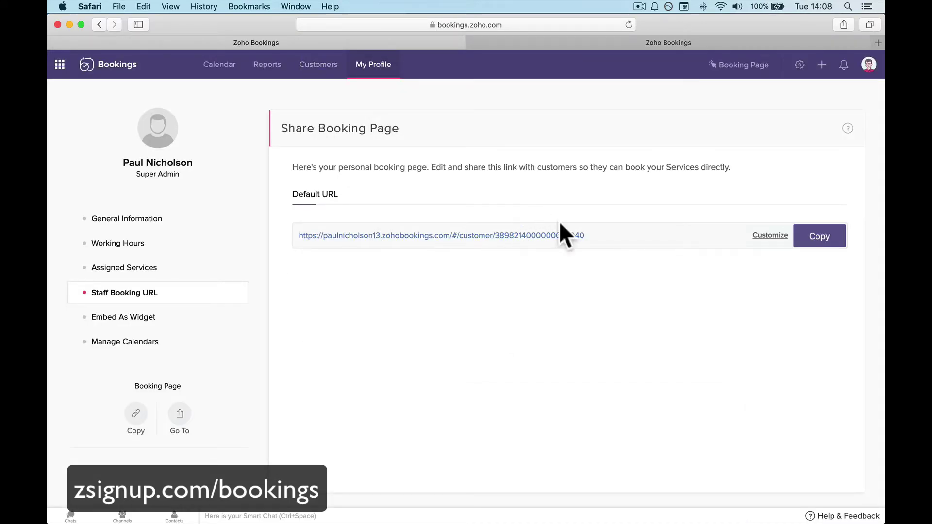
# Copy the booking page's iframe widget embed code, then go to Manage Calendars.
pyautogui.click(163, 326)
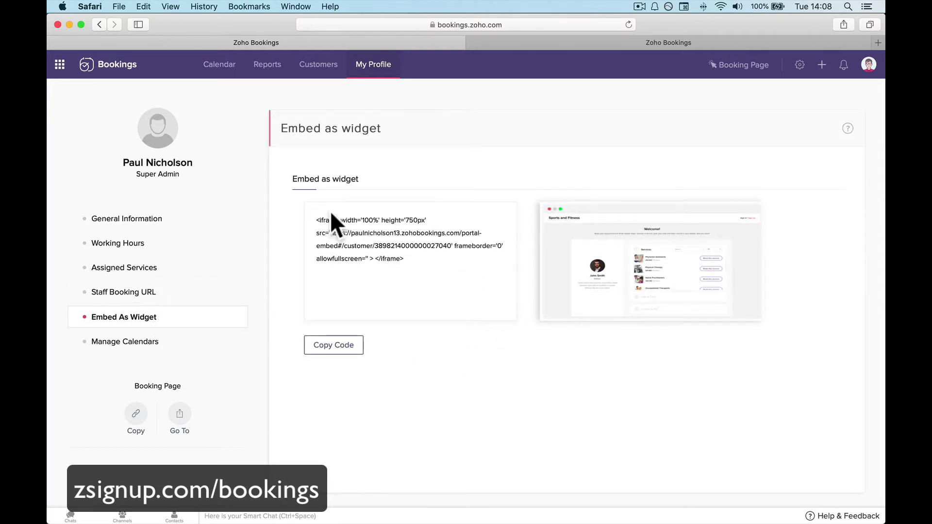
pyautogui.click(354, 344)
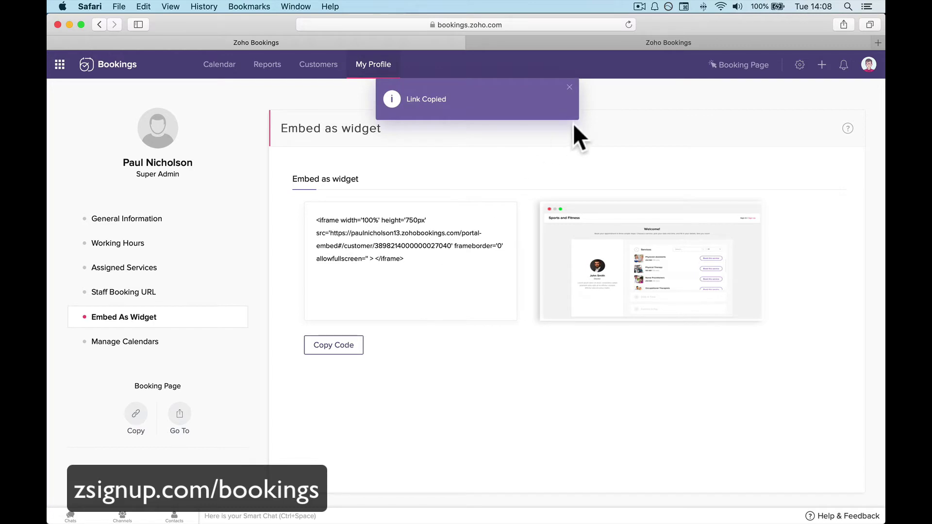
pyautogui.click(569, 87)
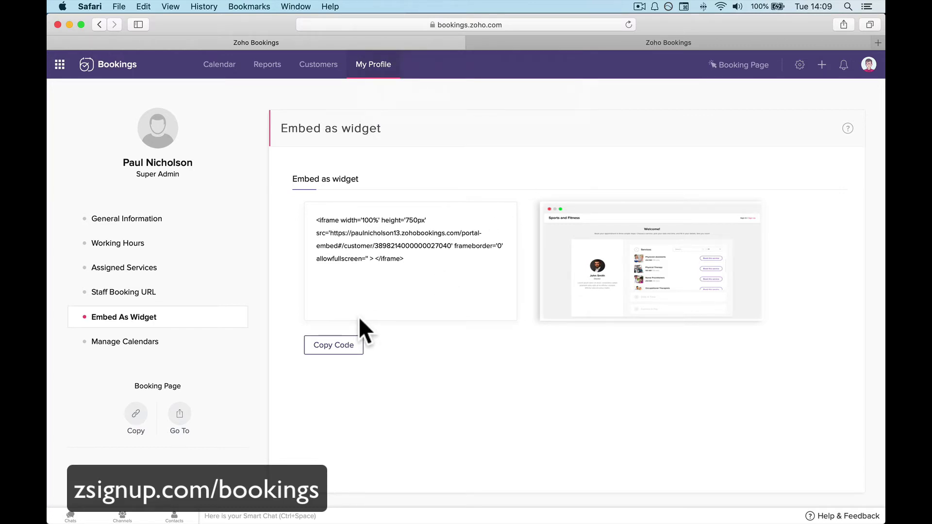
pyautogui.click(189, 345)
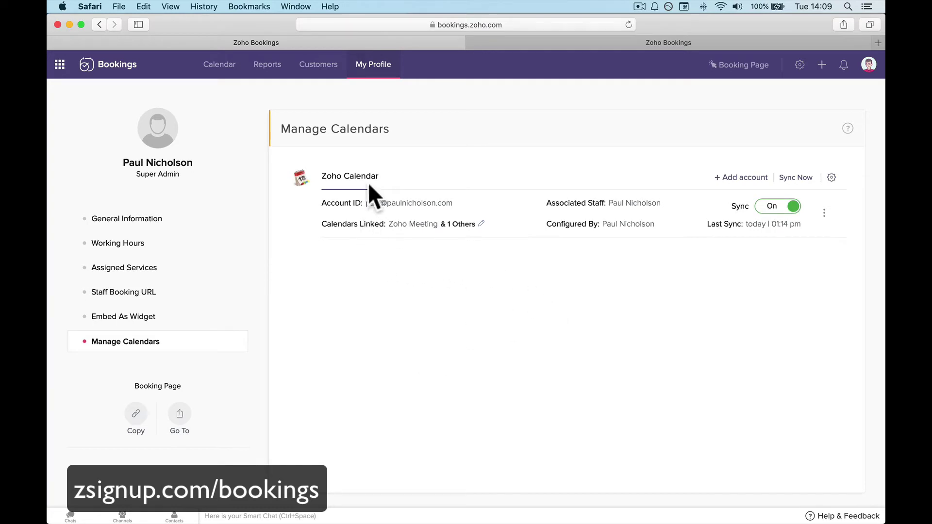
# Show the Customer Booking Page dialog with the Conference Room and HappyMe workspace links.
pyautogui.moveTo(380, 175)
pyautogui.mouseDown()
pyautogui.moveTo(389, 176)
pyautogui.moveTo(326, 177)
pyautogui.moveTo(375, 177)
pyautogui.mouseUp()
pyautogui.click(323, 176)
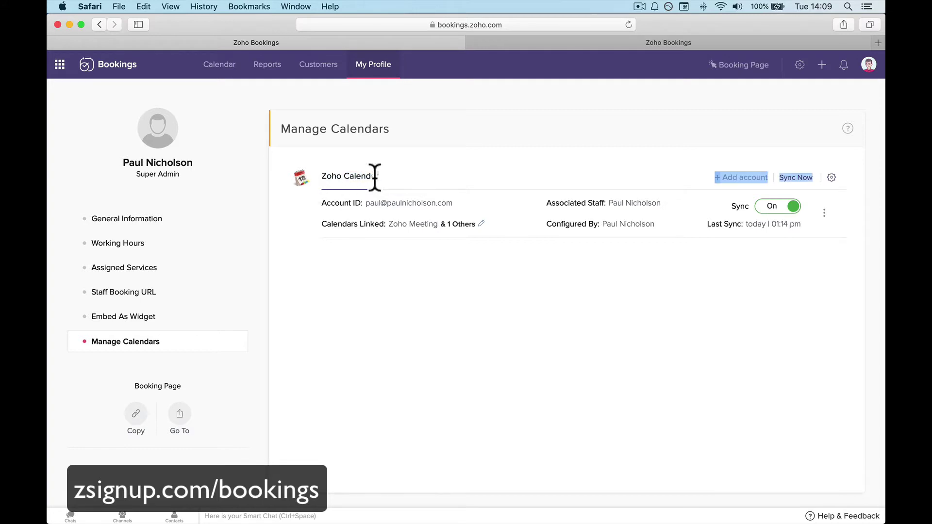
pyautogui.click(371, 305)
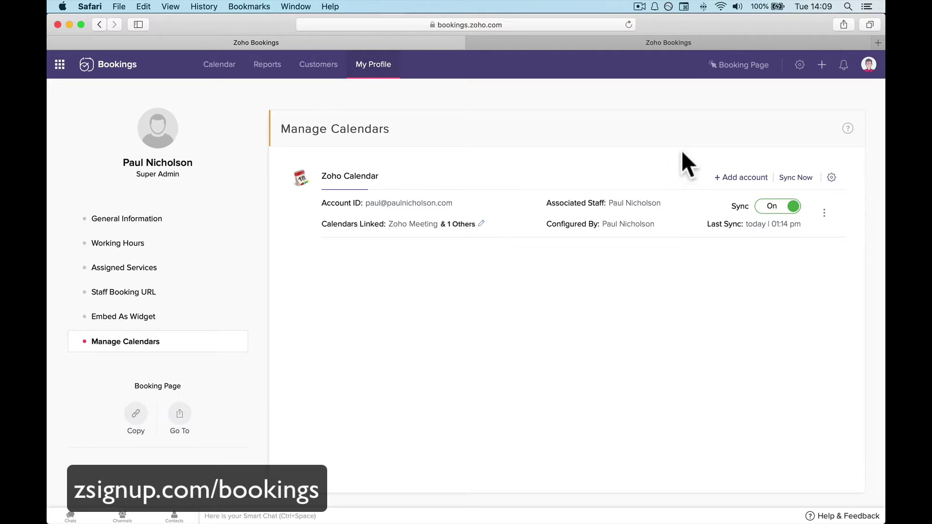
pyautogui.click(736, 68)
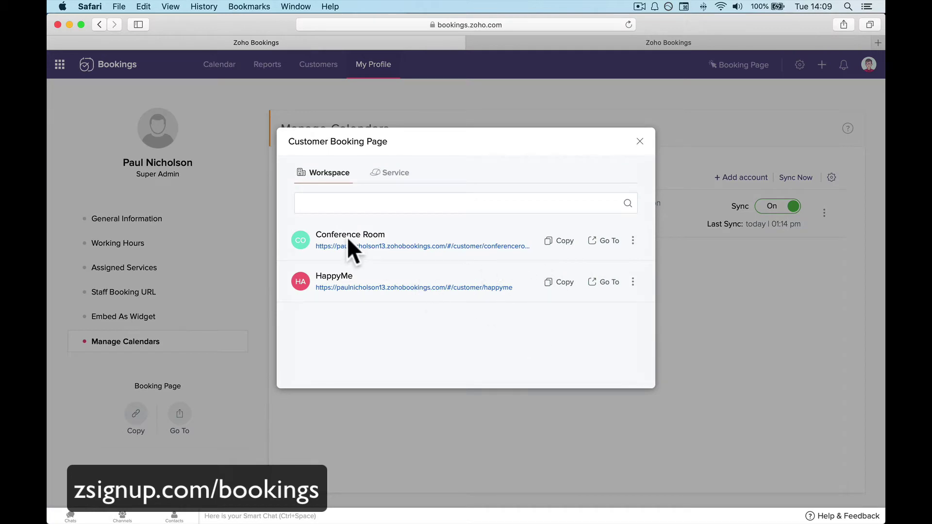
# Highlight the Conference Room and HappyMe names, then launch Conference Room's public booking page.
pyautogui.moveTo(317, 235); pyautogui.dragTo(406, 231)
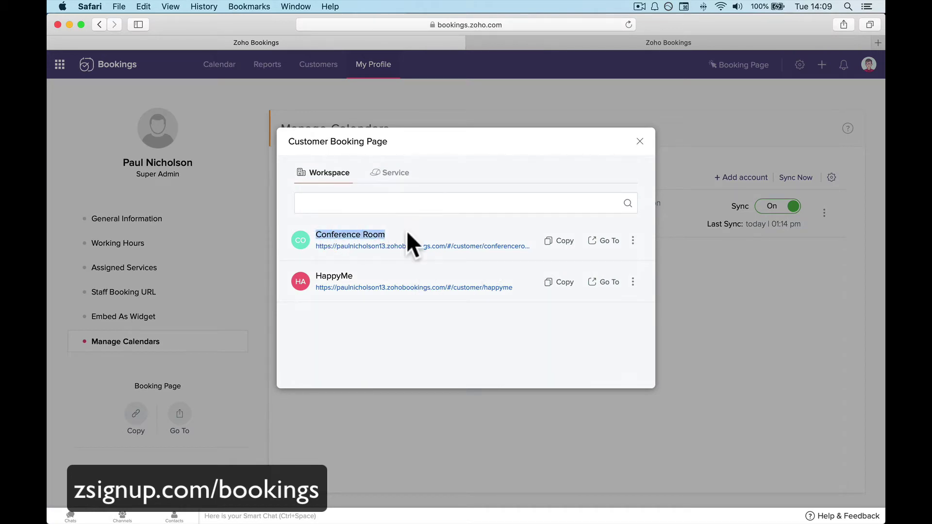
pyautogui.moveTo(315, 276); pyautogui.dragTo(377, 271)
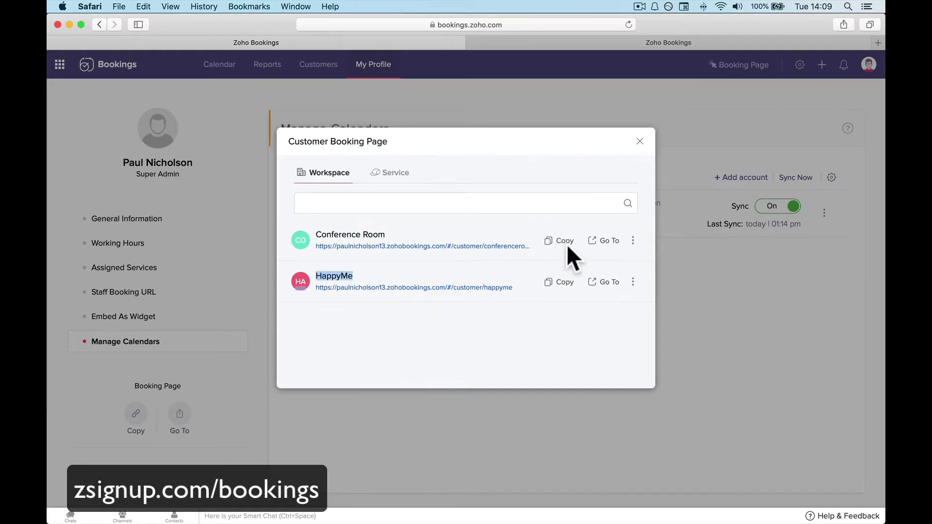
pyautogui.click(588, 243)
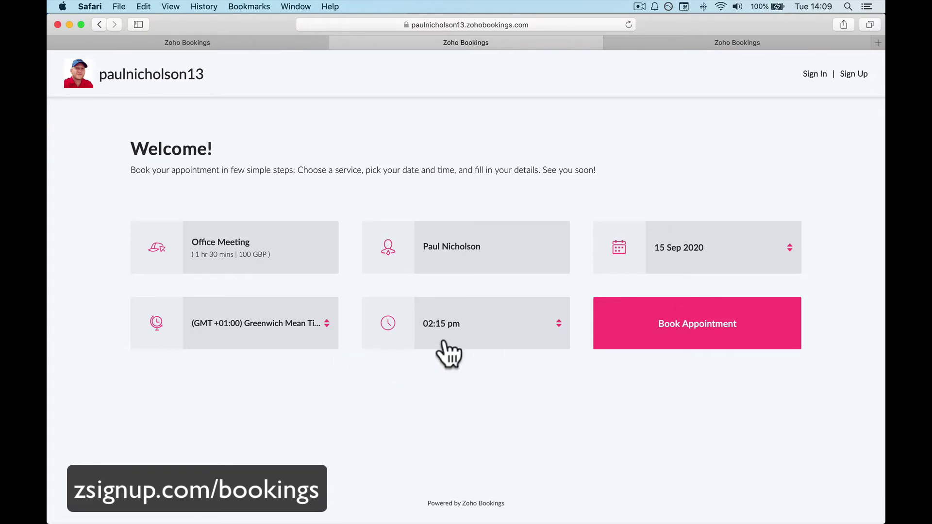
# Pick 16 September 2020 as the appointment date, then go back to the admin tab.
pyautogui.click(711, 253)
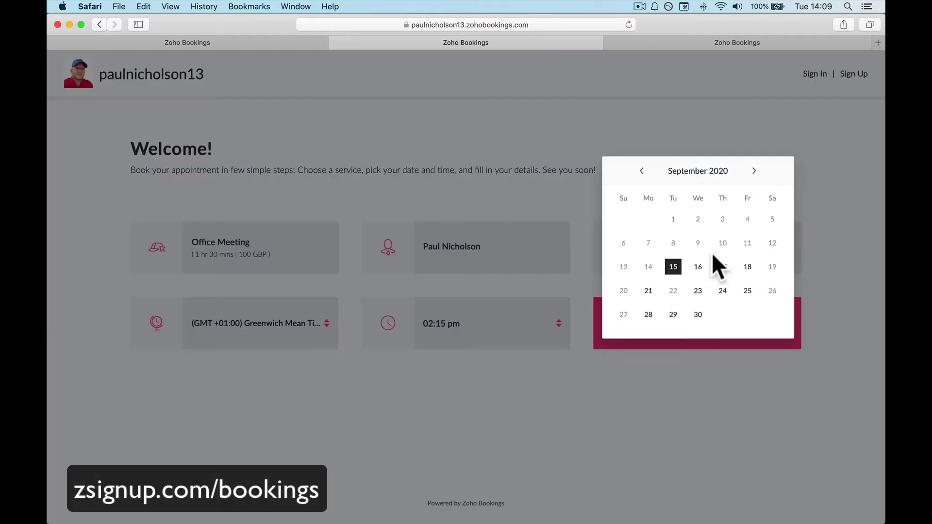
pyautogui.click(698, 267)
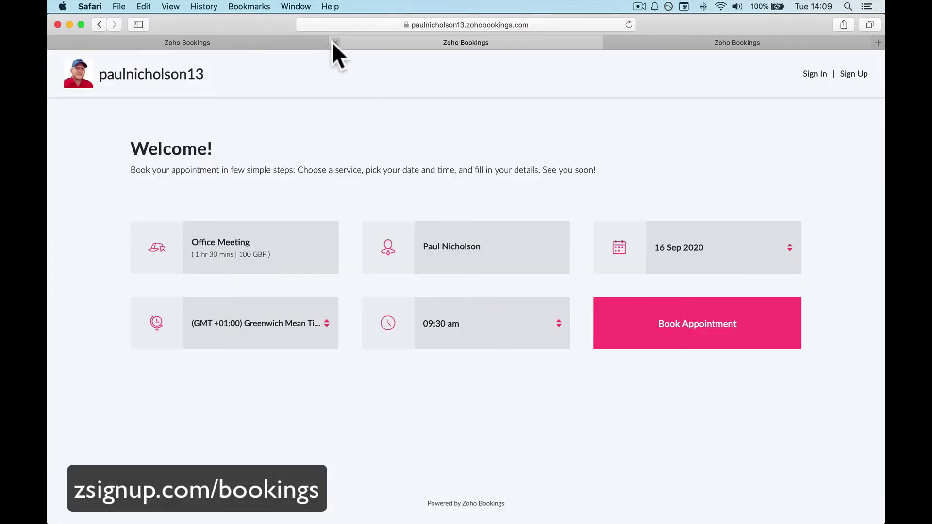
pyautogui.click(314, 43)
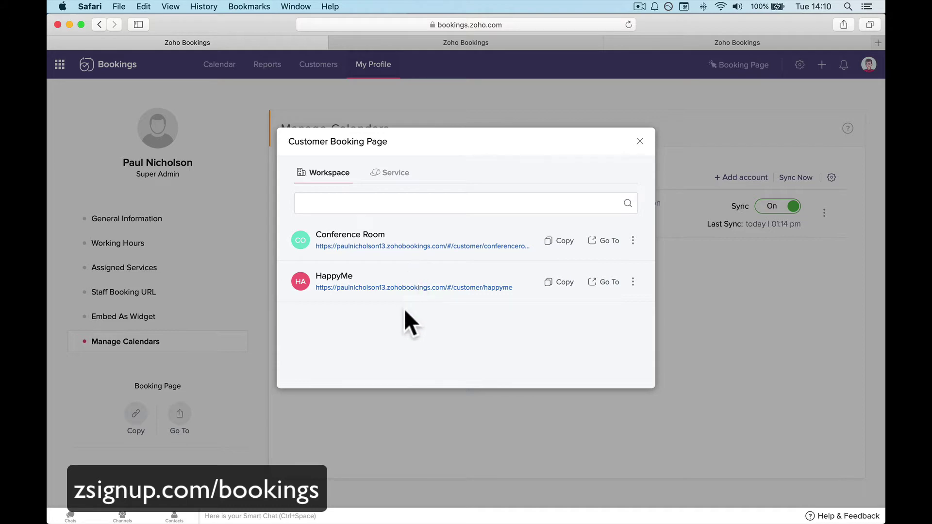
# On the Service tab, launch the Office Meeting service's public booking page in a new tab.
pyautogui.click(393, 173)
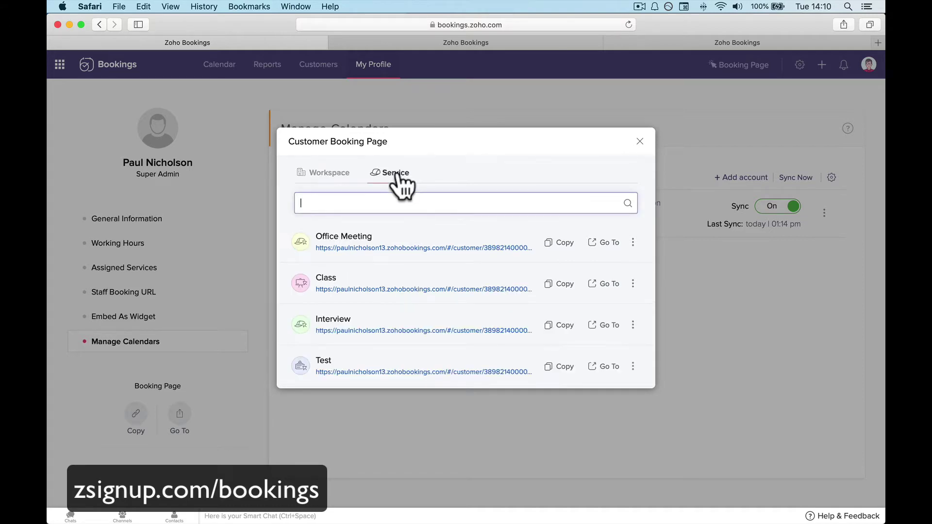
pyautogui.scroll(-2, 397, 334)
pyautogui.scroll(2, 397, 334)
pyautogui.moveTo(315, 236); pyautogui.dragTo(380, 236)
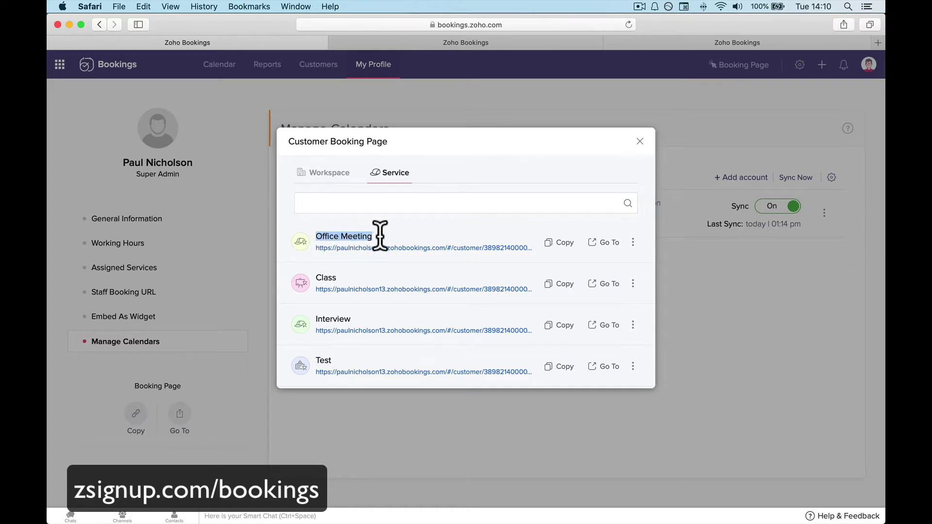
pyautogui.click(606, 246)
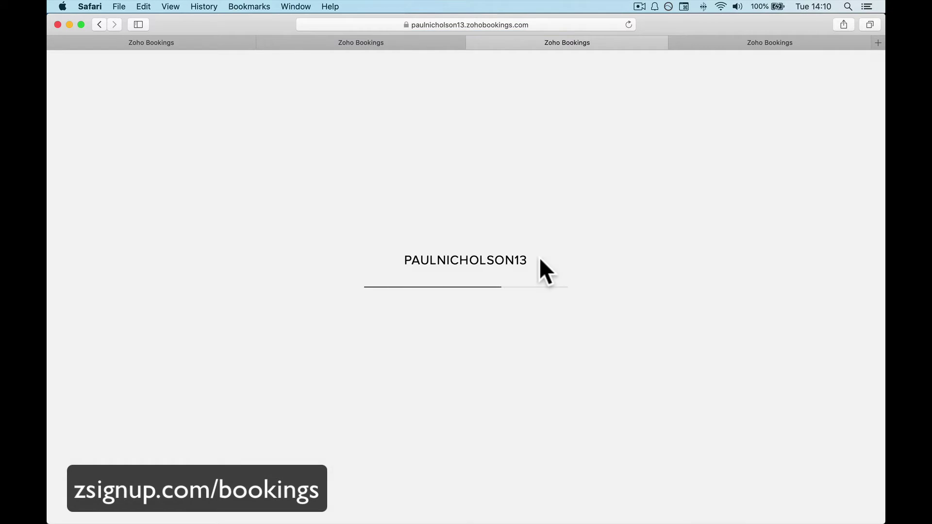
# Check the page address, then choose 23 September 2020 at 12:15 pm for Office Meeting.
pyautogui.click(506, 20)
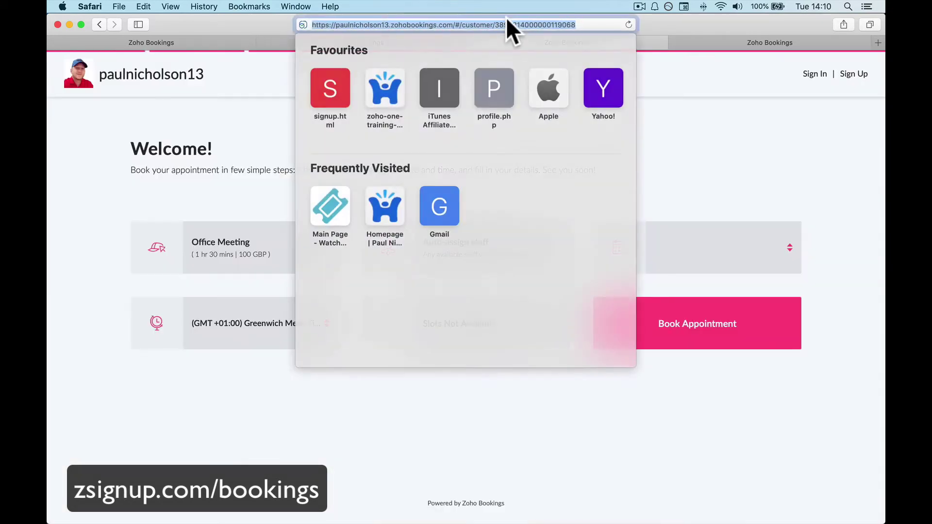
pyautogui.click(501, 23)
pyautogui.click(669, 115)
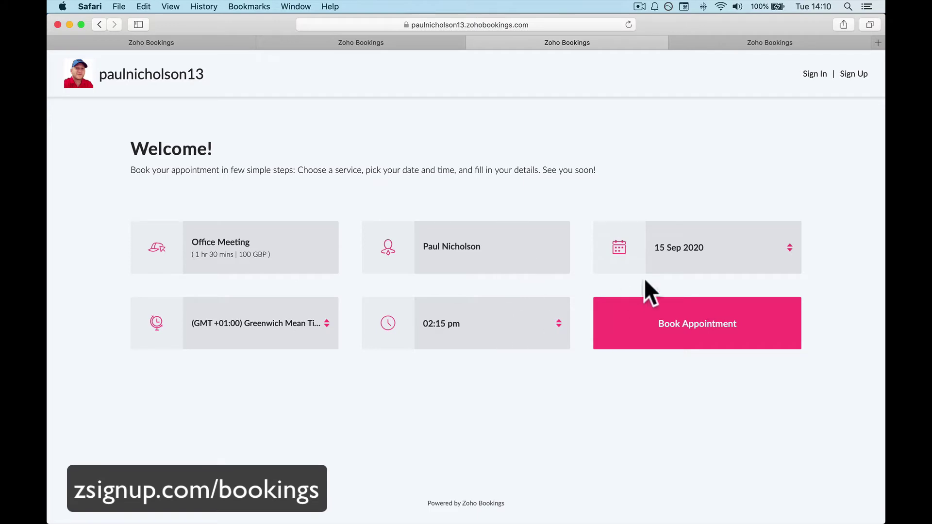
pyautogui.click(660, 269)
pyautogui.click(694, 292)
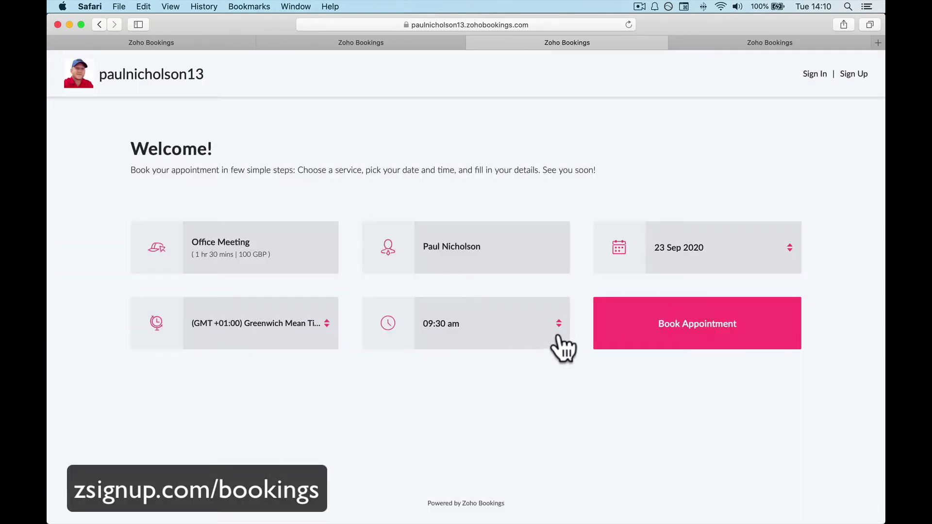
pyautogui.click(516, 324)
pyautogui.scroll(-2, 501, 361)
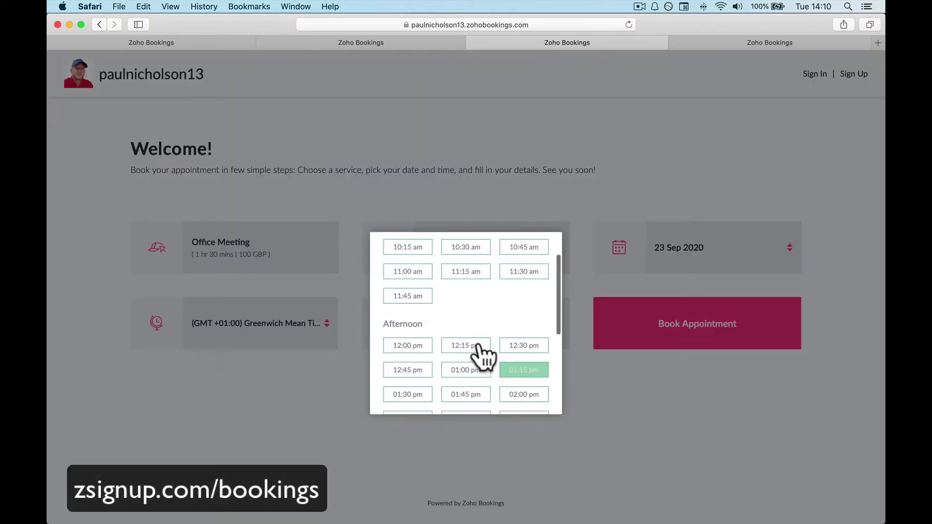
pyautogui.click(478, 346)
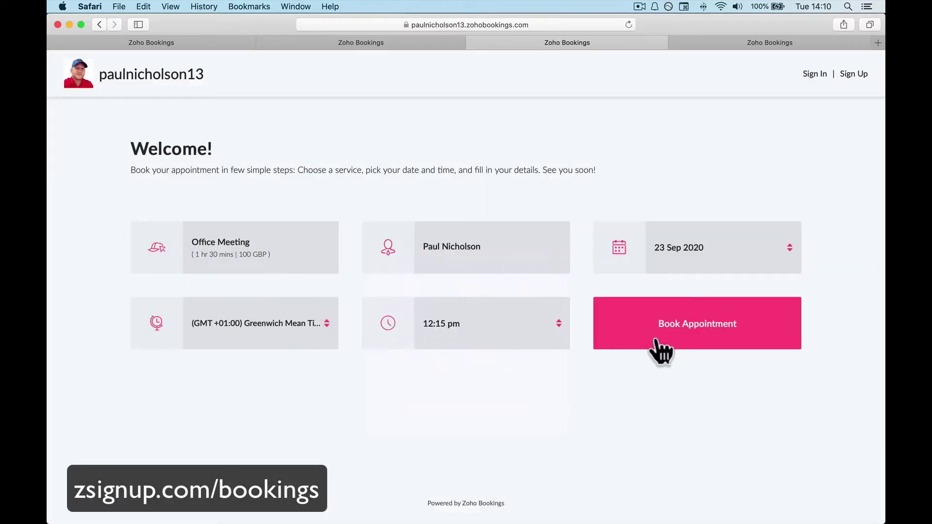
# Start the booking, close the summary unbooked, and return to the admin's service links.
pyautogui.click(657, 341)
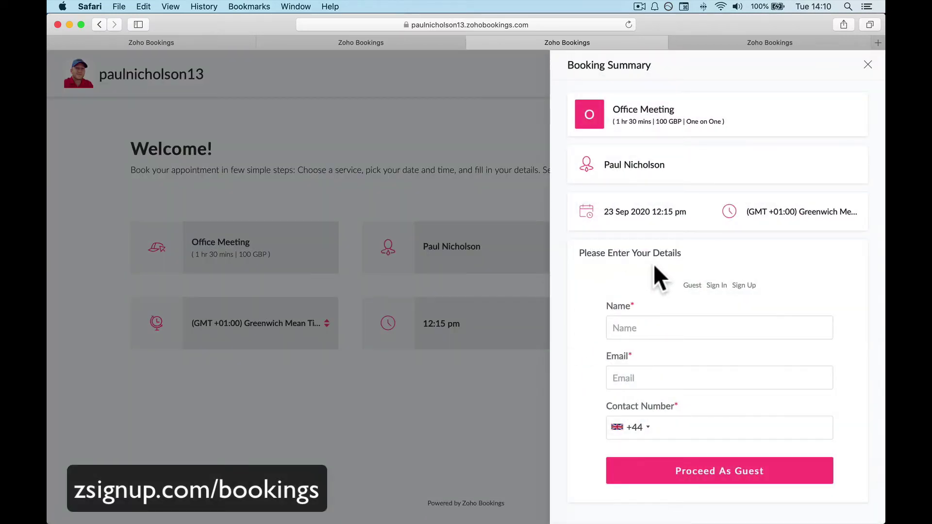
pyautogui.click(868, 67)
pyautogui.click(368, 42)
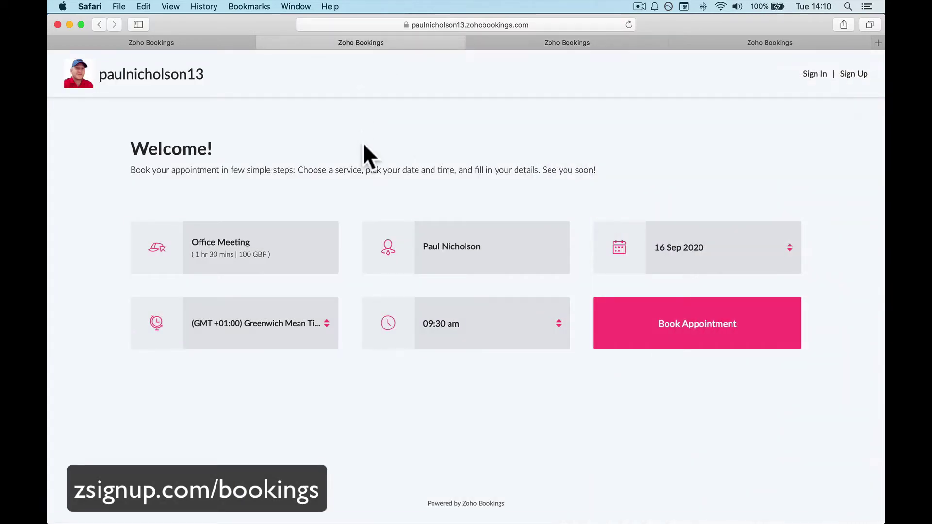
pyautogui.click(205, 41)
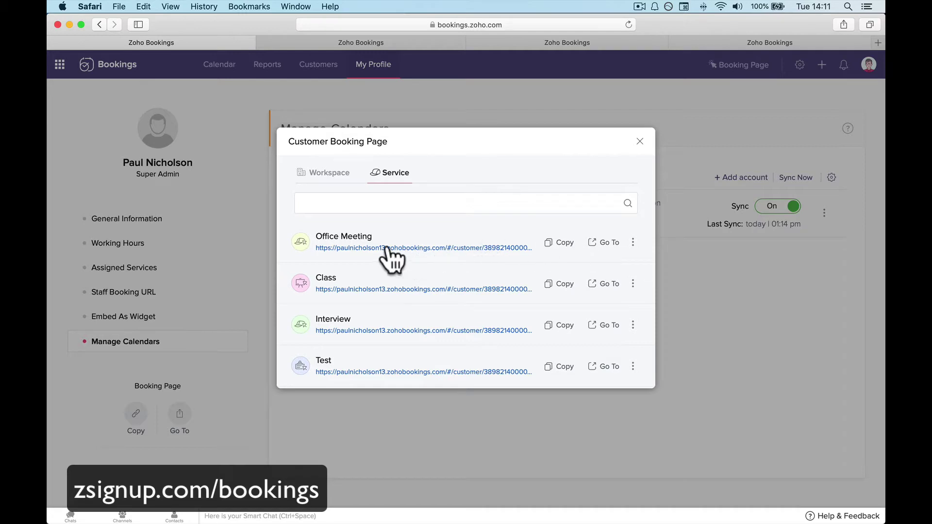
# Close the Customer Booking Page dialog and go to the Manage Business settings.
pyautogui.click(639, 141)
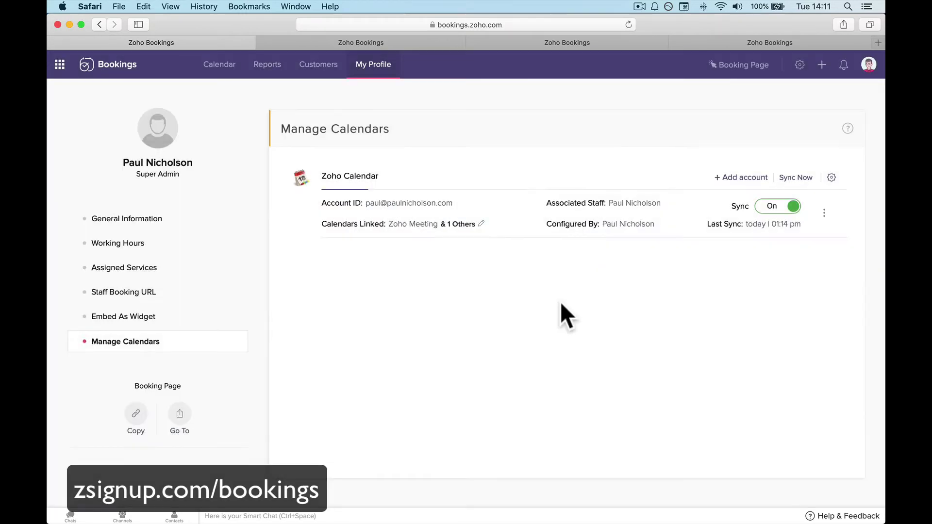
pyautogui.click(799, 66)
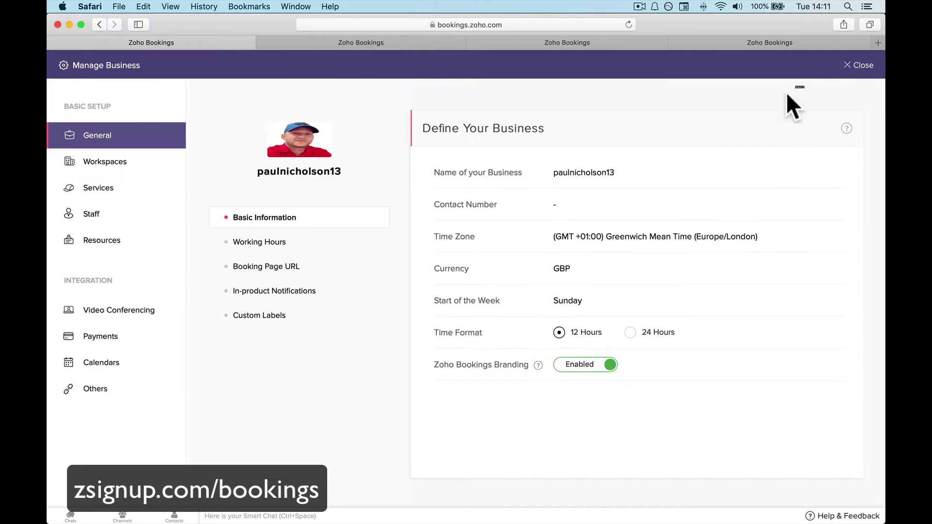
# Go to the Workspaces section of the Manage Business settings.
pyautogui.click(83, 165)
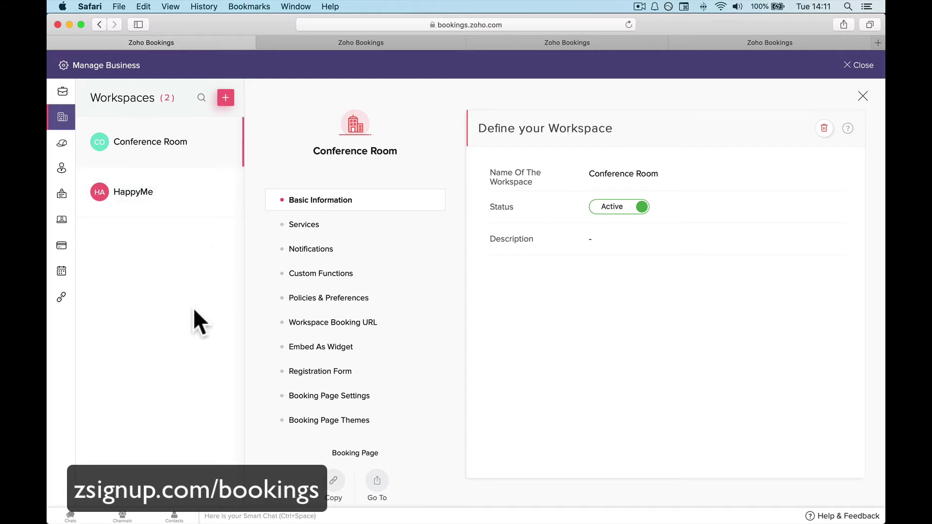
# Review the Office Meeting entry under Services, then switch to the Staff section.
pyautogui.click(62, 152)
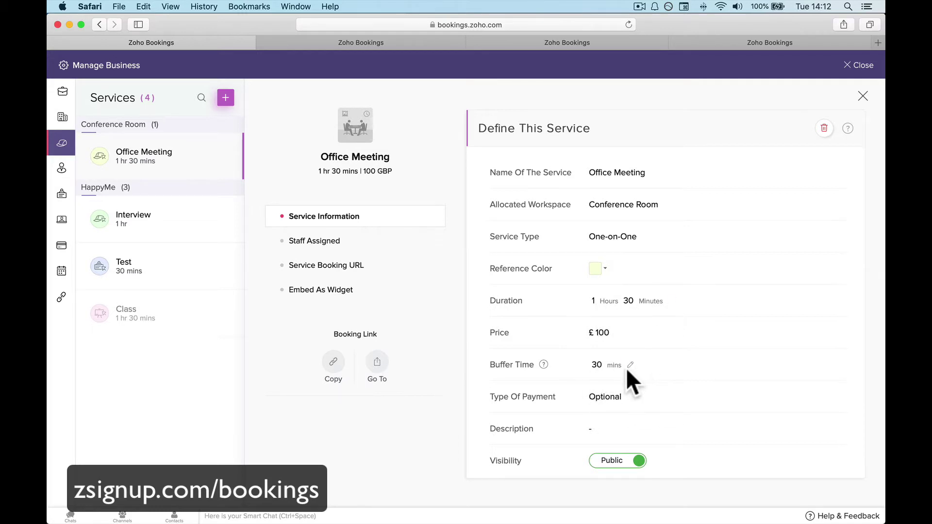
pyautogui.moveTo(543, 365)
pyautogui.click(62, 170)
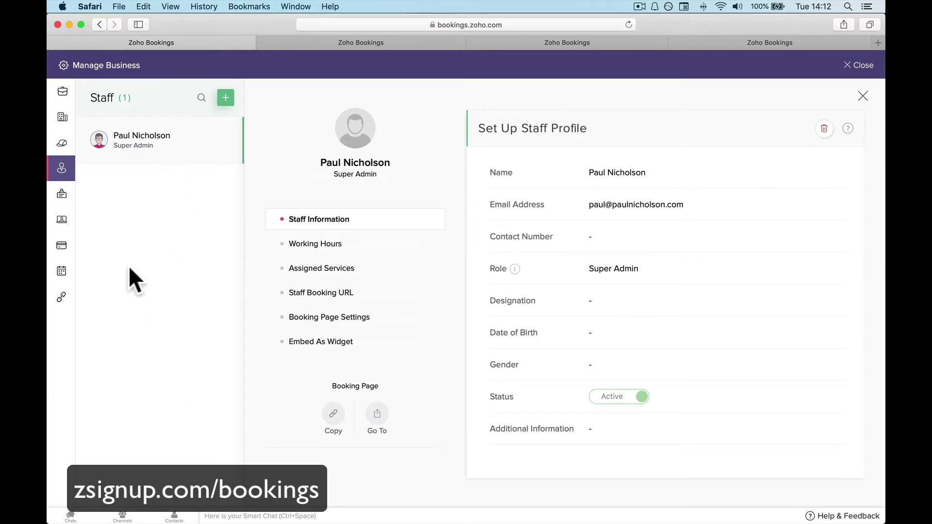
# Browse Resources and the video conferencing, payment, calendar and other integrations, then exit to My Profile.
pyautogui.click(62, 197)
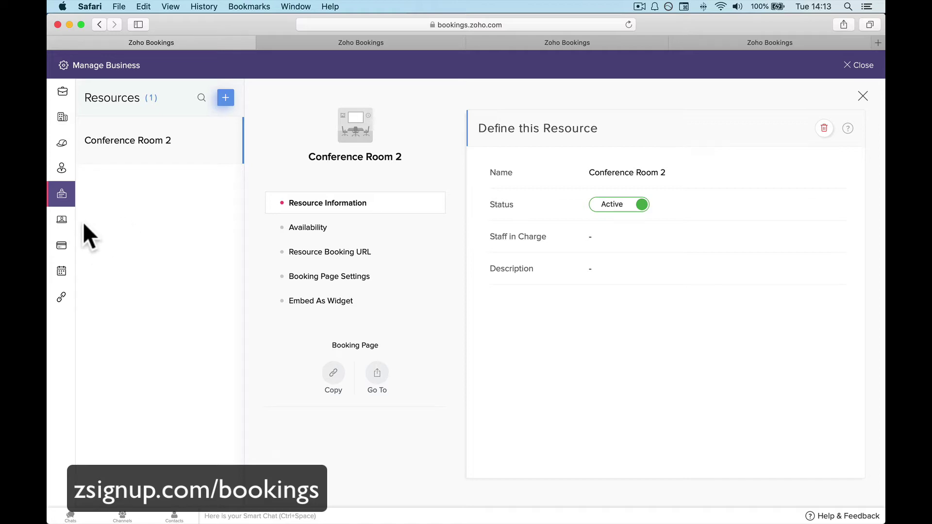
pyautogui.click(61, 222)
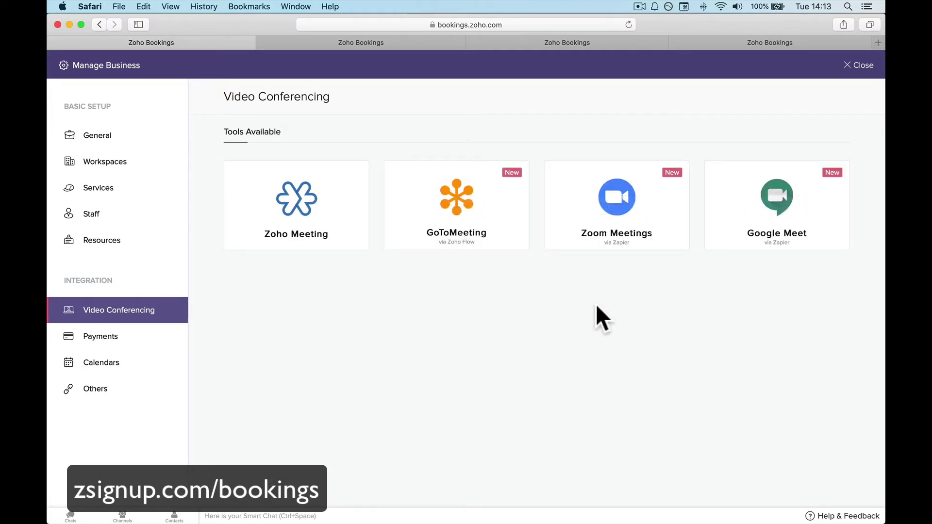
pyautogui.click(152, 340)
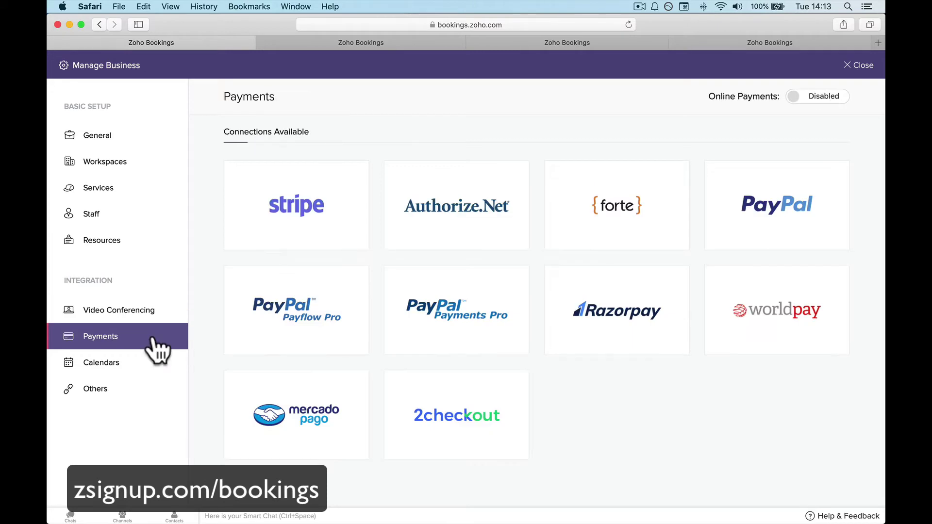
pyautogui.click(137, 371)
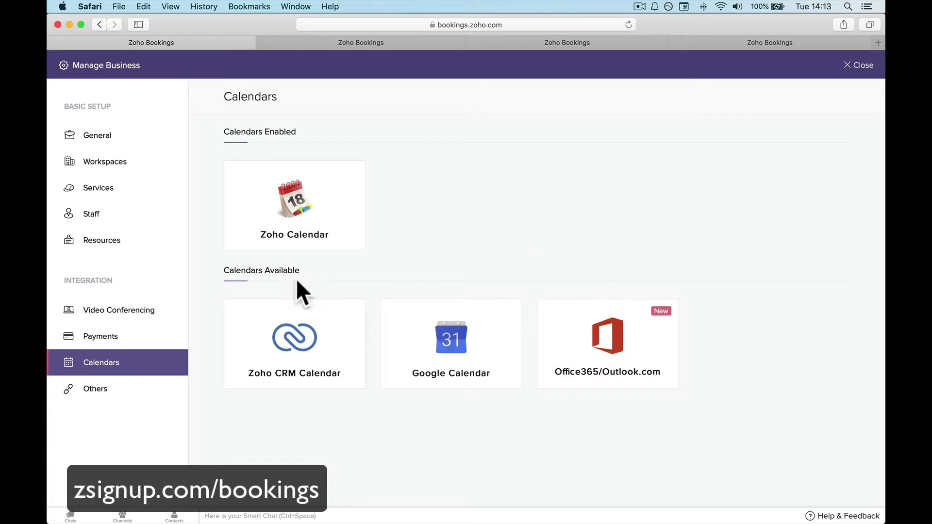
pyautogui.click(162, 391)
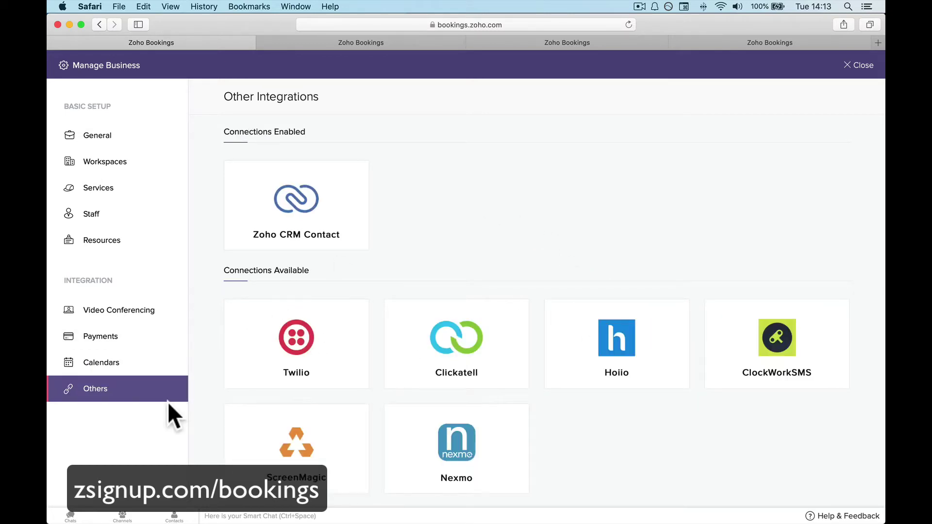
pyautogui.scroll(-1, 336, 404)
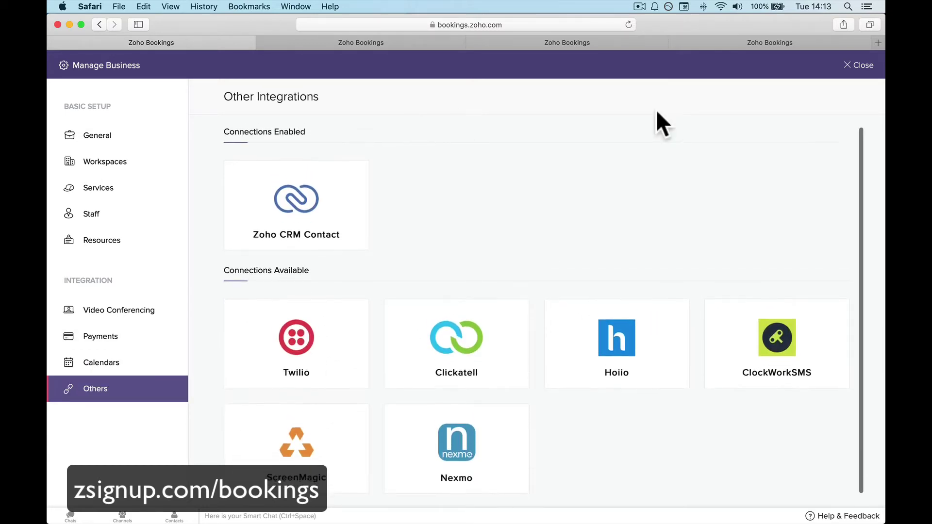
pyautogui.click(858, 65)
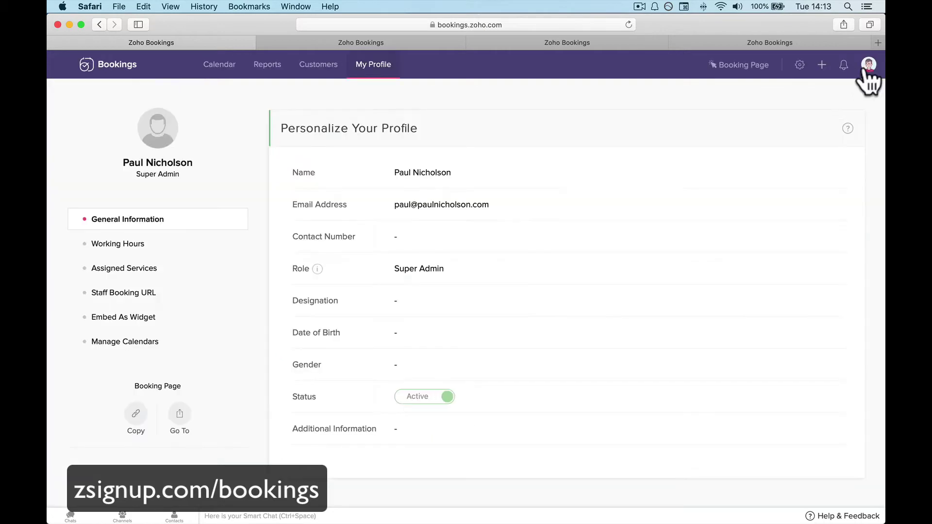
# Preview the Quick Add, notifications and profile panels, then return to the Calendar's September 2020 list view.
pyautogui.click(821, 66)
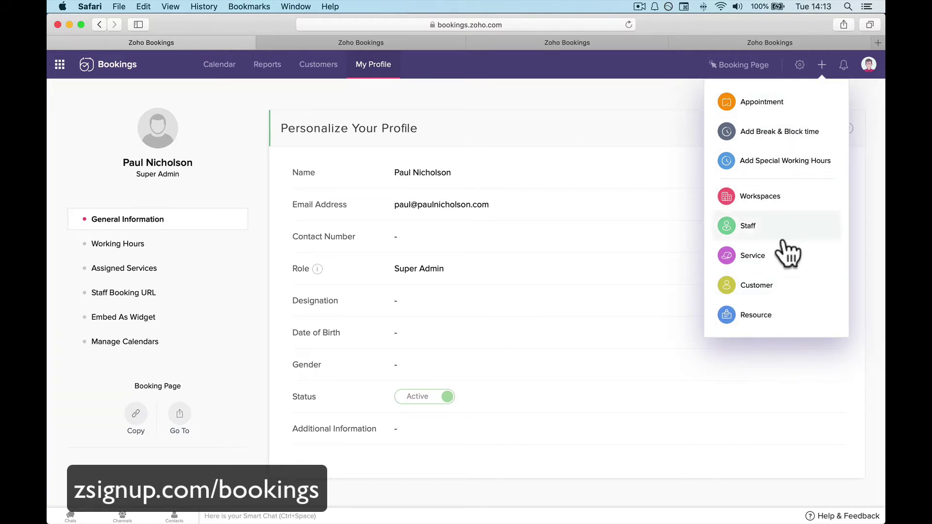
pyautogui.click(843, 66)
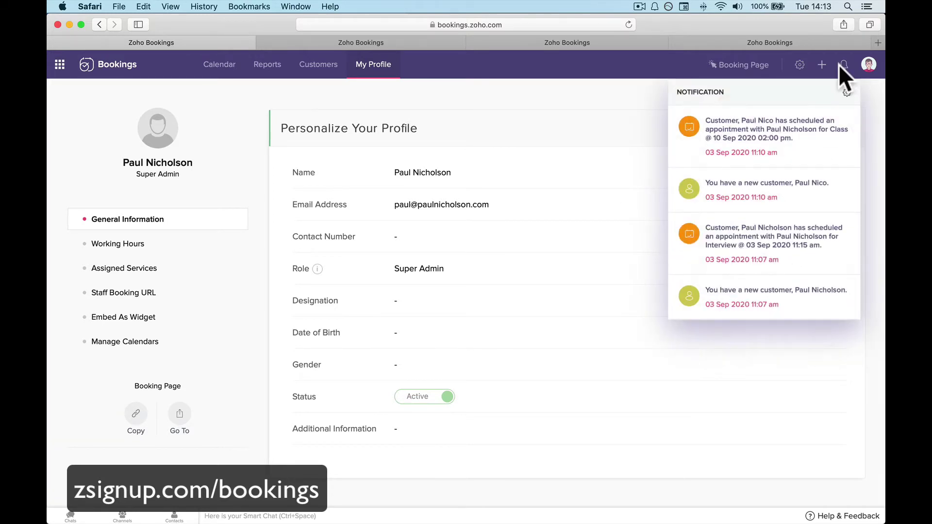
pyautogui.click(868, 66)
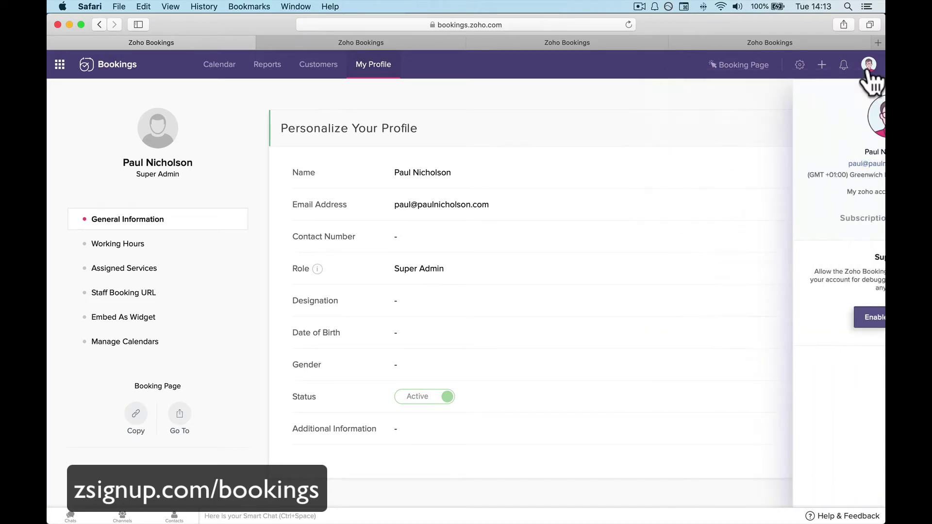
pyautogui.click(869, 66)
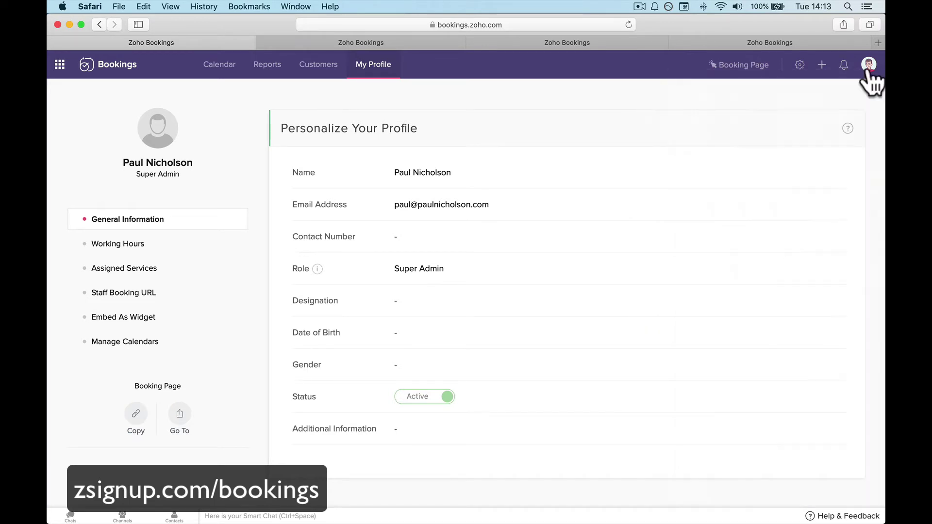
pyautogui.click(201, 73)
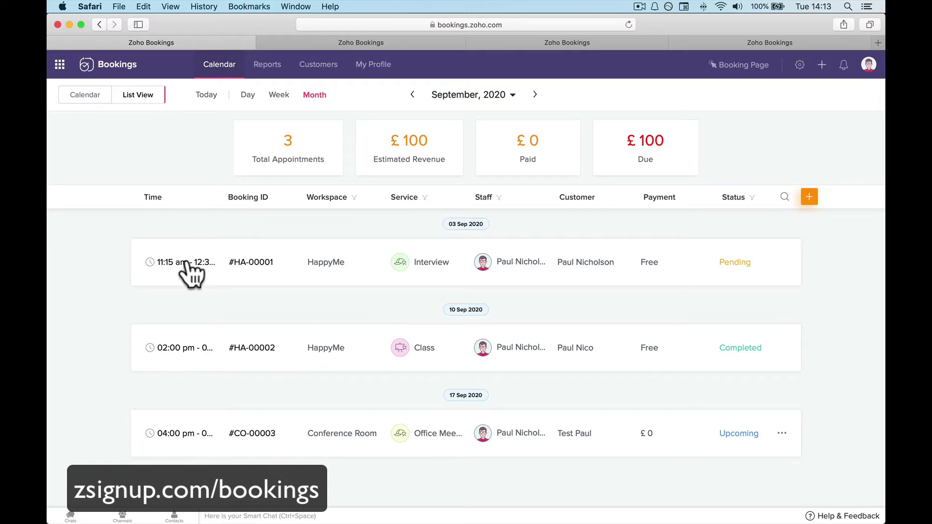
# Look through the chat bar's Channels and Contacts lists, then close the chat panel.
pyautogui.click(122, 516)
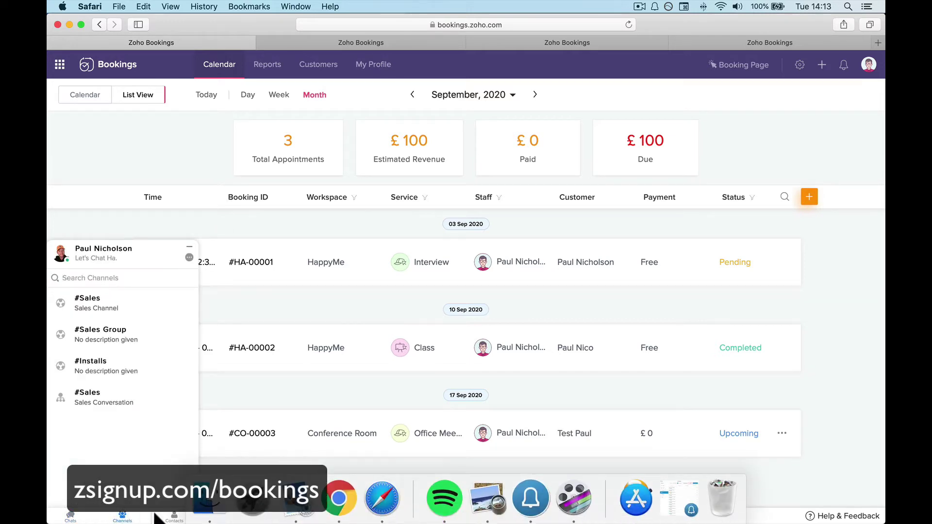
pyautogui.click(174, 516)
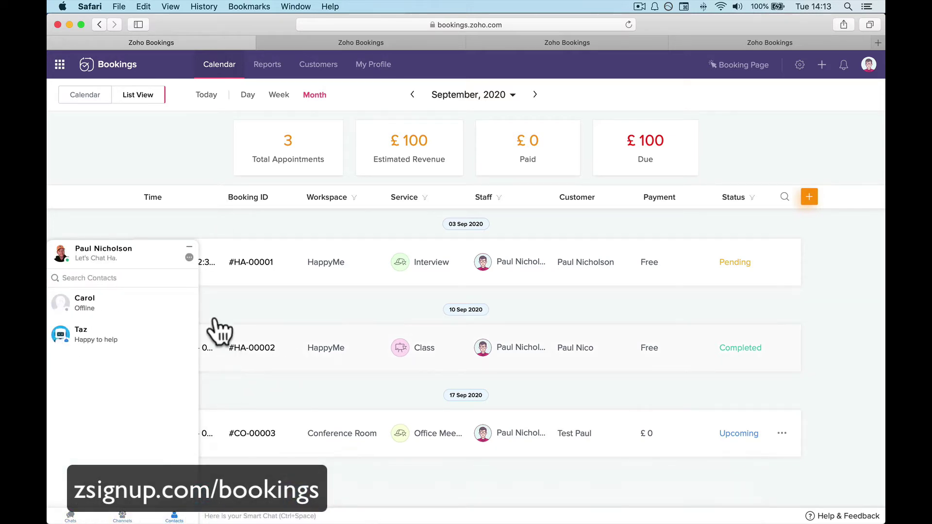
pyautogui.click(189, 247)
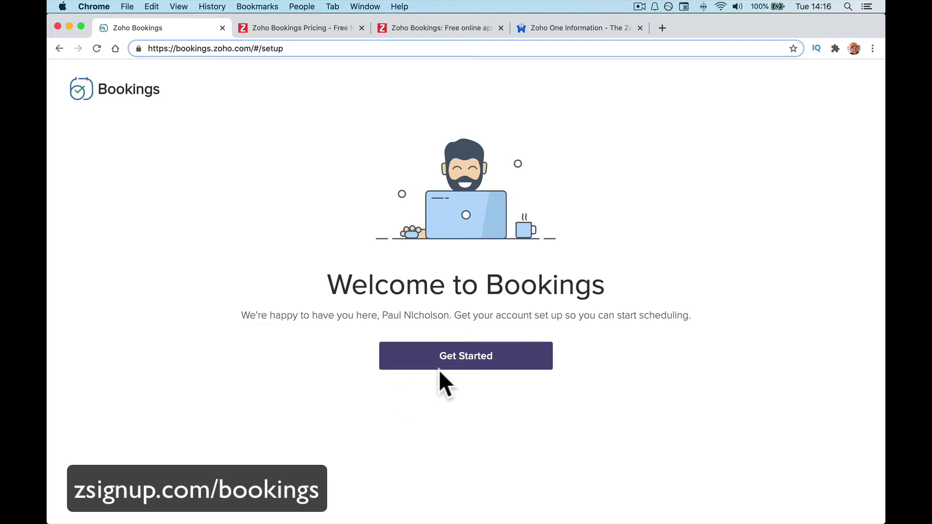
# Start account setup and replace the business name with Happy-Me Ltd.
pyautogui.click(459, 355)
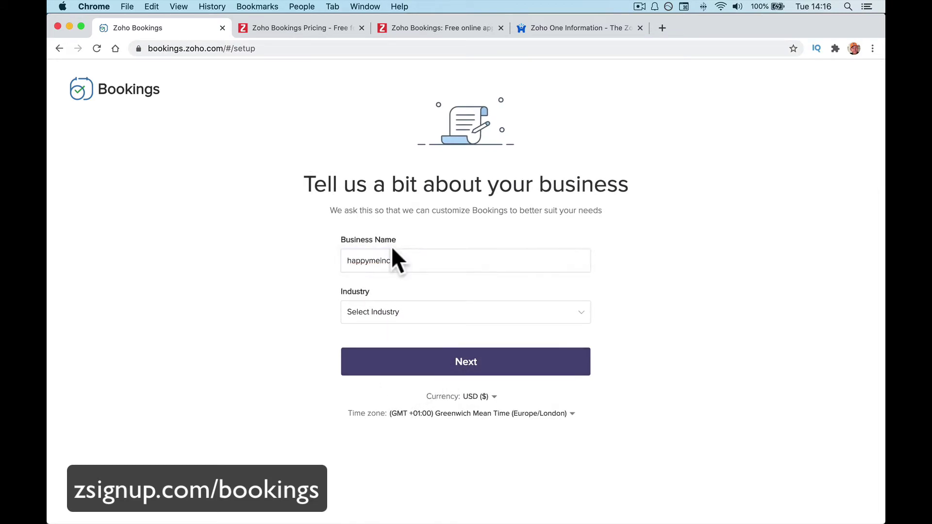
pyautogui.doubleClick(389, 264)
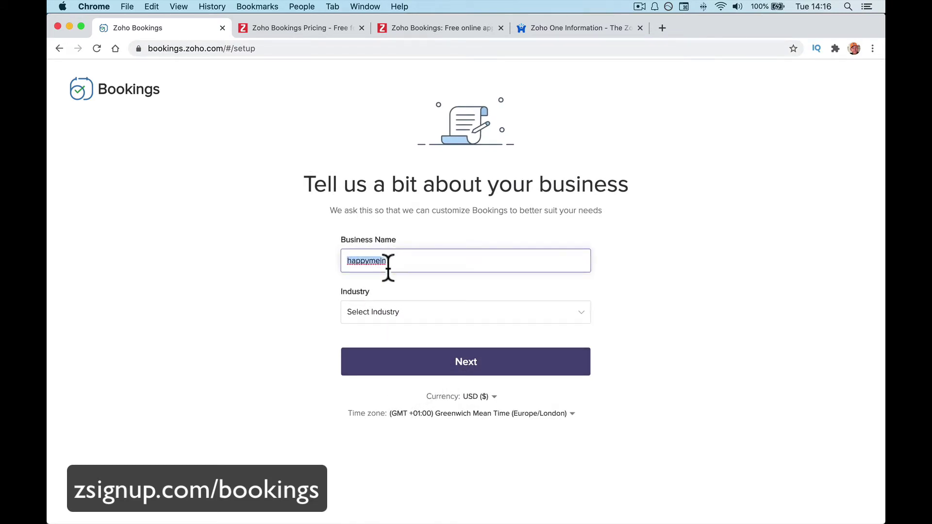
pyautogui.write('Happy-Me Ltd.')
# Scroll through the available options in the Industry dropdown.
pyautogui.click(440, 316)
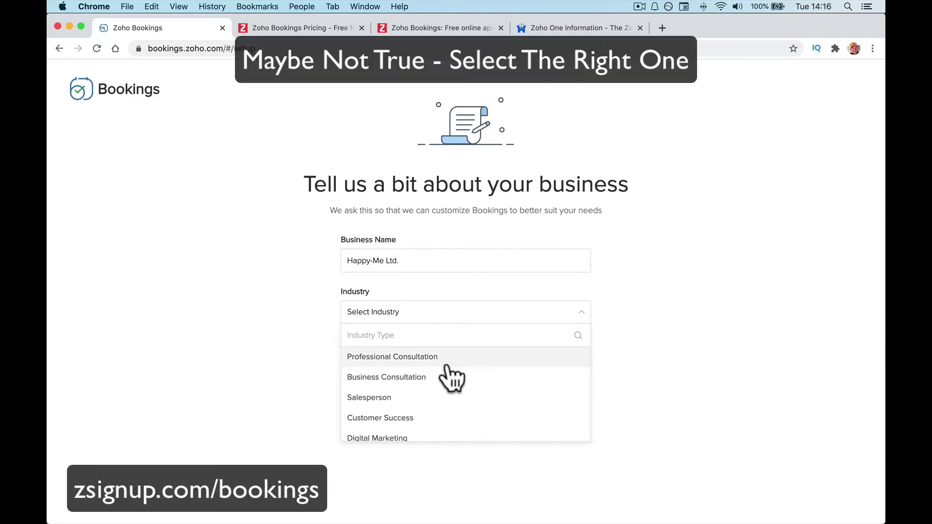
pyautogui.scroll(-5, 448, 374)
pyautogui.scroll(-1, 447, 373)
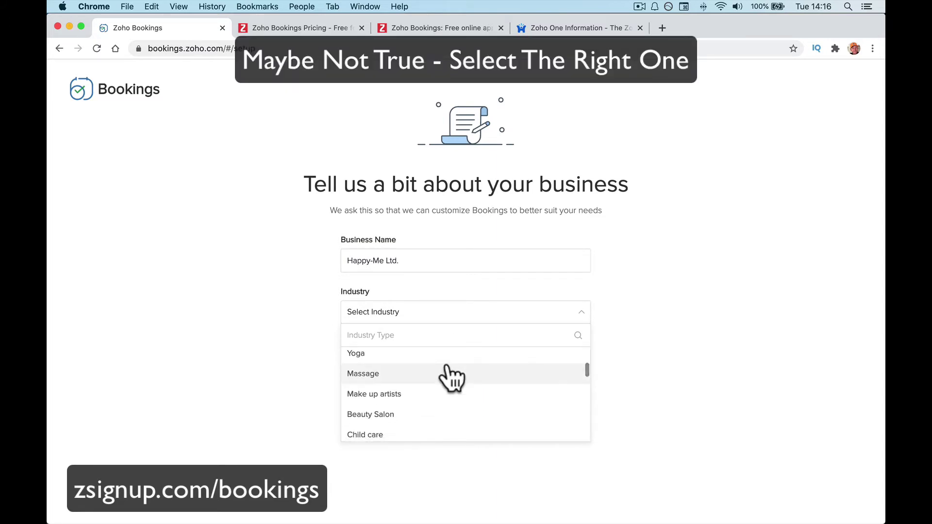
pyautogui.scroll(15, 447, 374)
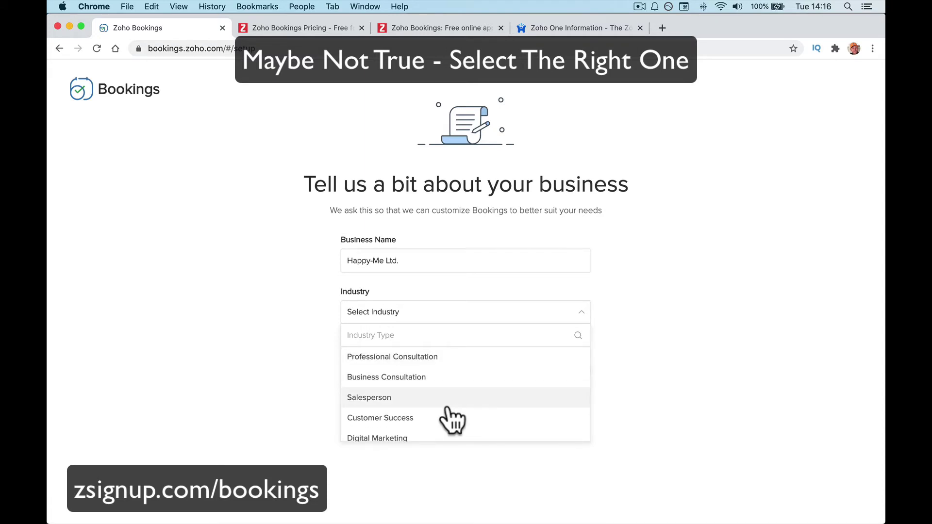
pyautogui.scroll(-1, 447, 409)
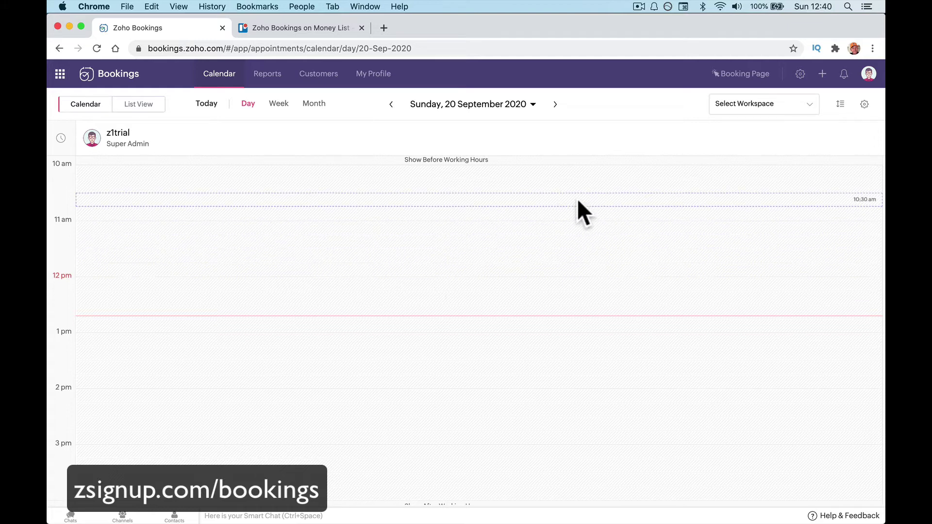
# View the Custom Labels page under Manage Business > General.
pyautogui.click(800, 75)
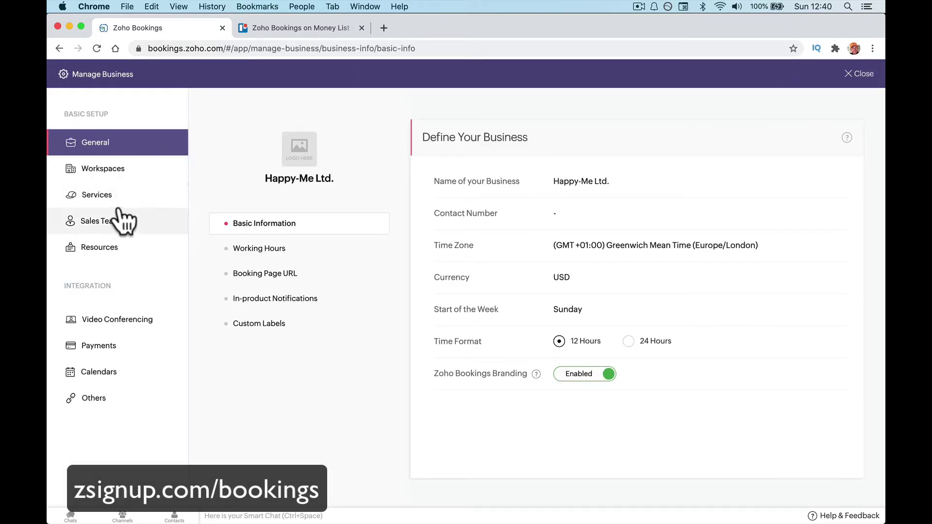
pyautogui.click(272, 324)
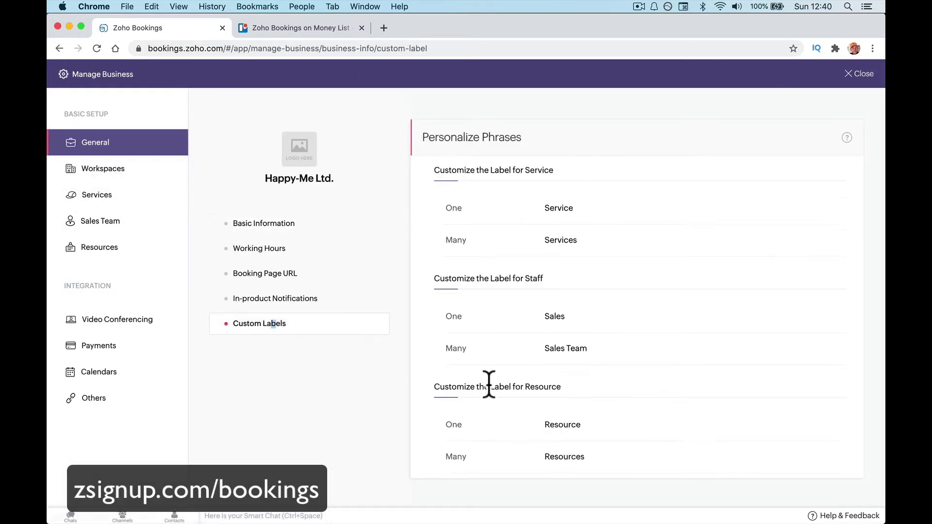
pyautogui.moveTo(655, 212)
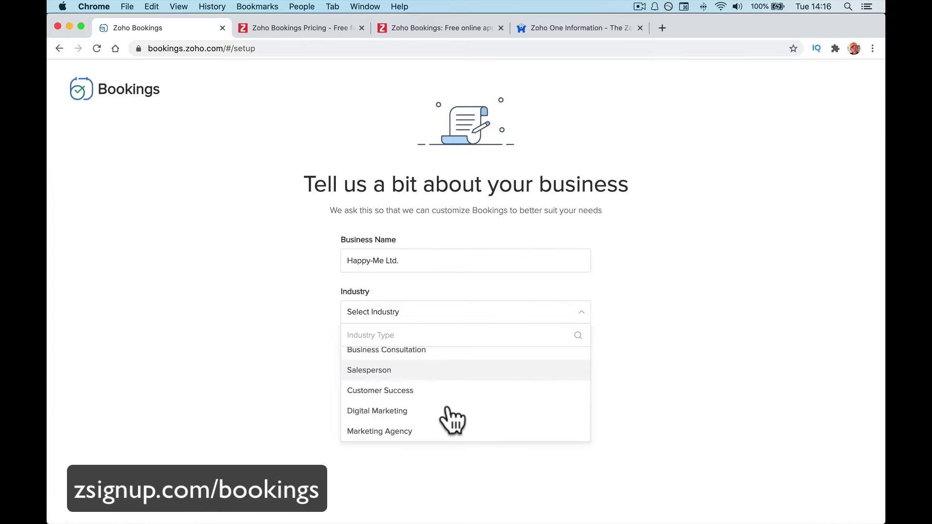
pyautogui.scroll(2, 443, 416)
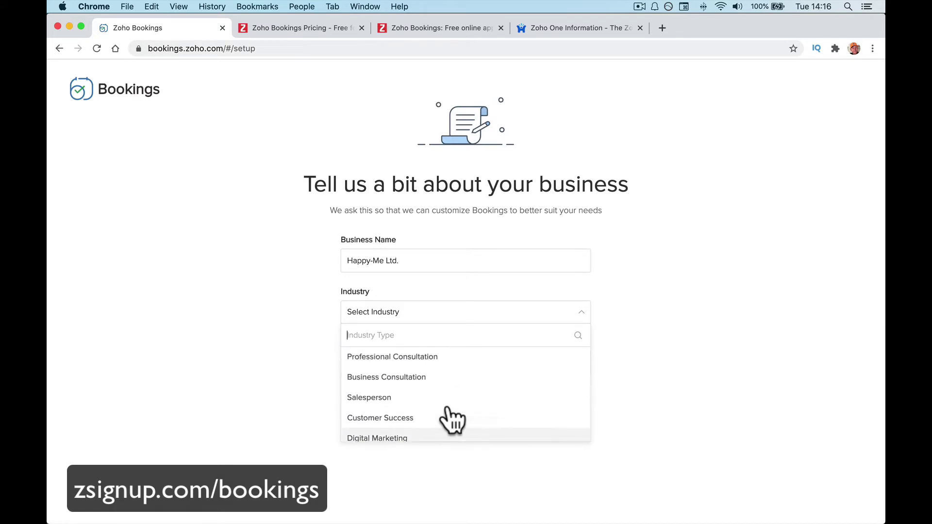
# Choose Business Consultation as the industry, keeping USD as the currency.
pyautogui.click(444, 417)
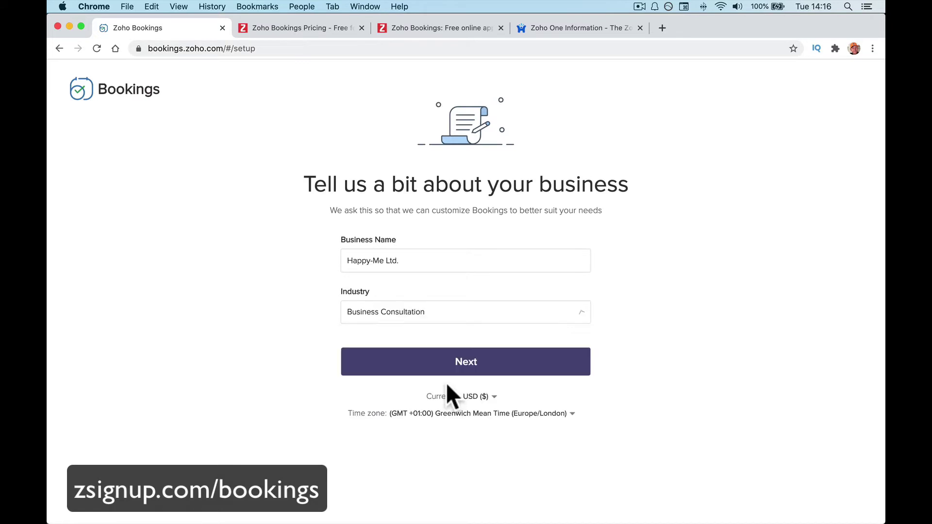
pyautogui.click(478, 397)
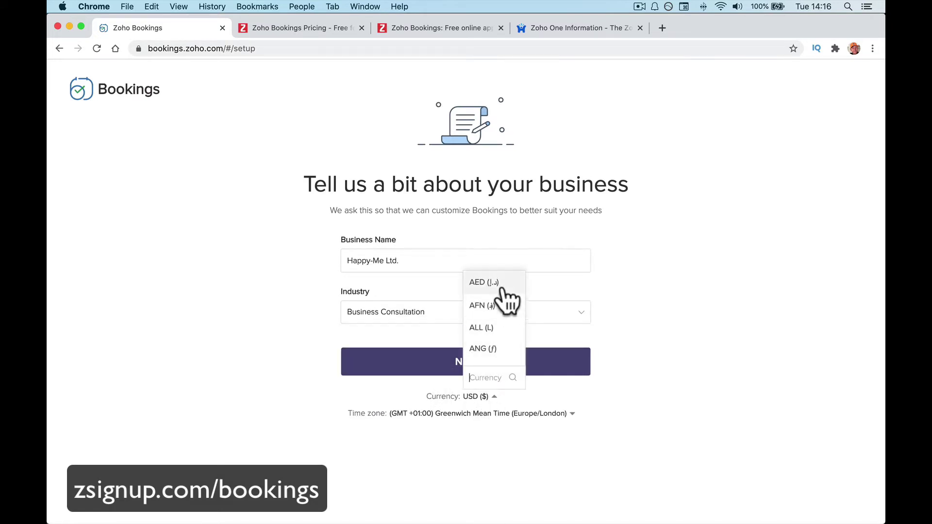
pyautogui.click(452, 448)
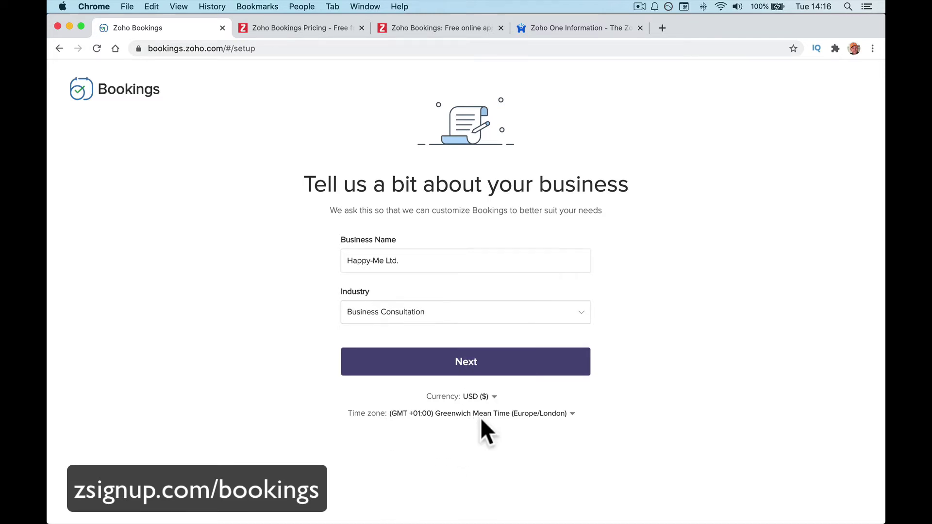
pyautogui.click(485, 369)
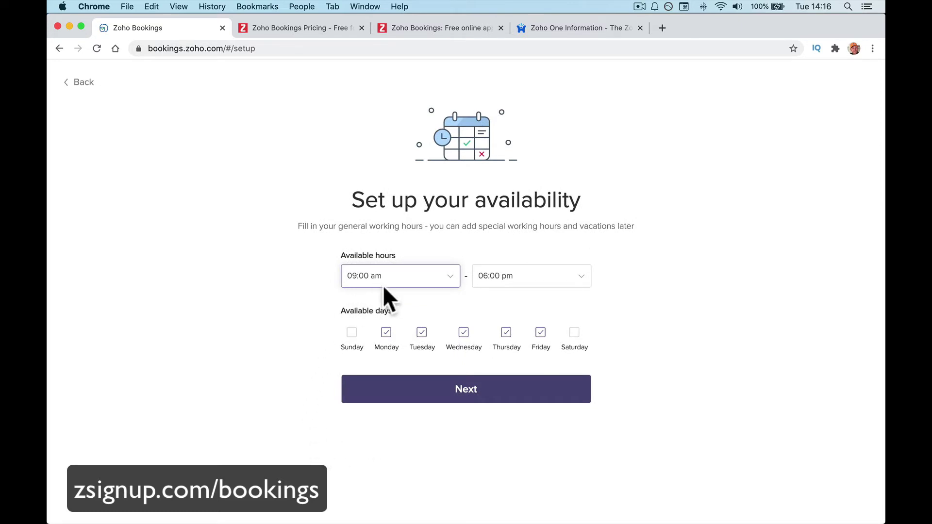
# Set working hours from 10:00 am to 04:00 pm.
pyautogui.click(480, 277)
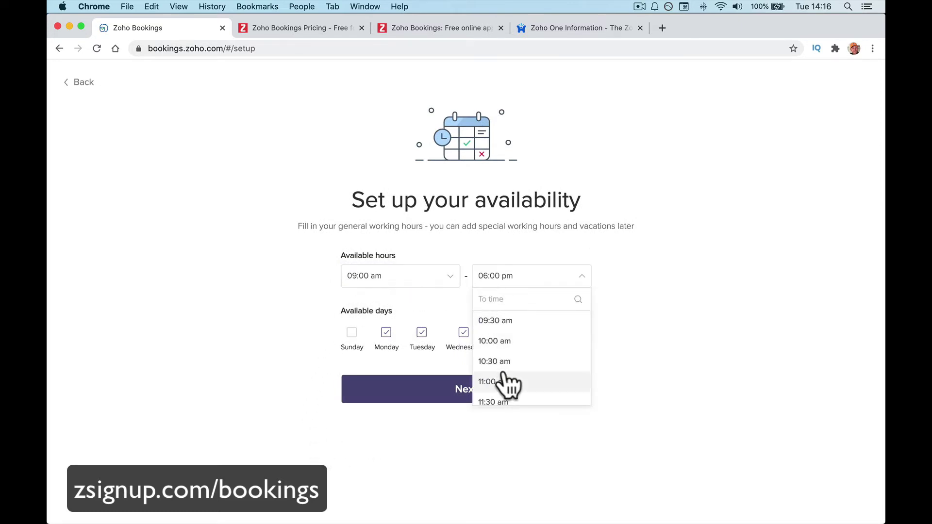
pyautogui.scroll(-10, 505, 381)
pyautogui.scroll(-3, 506, 381)
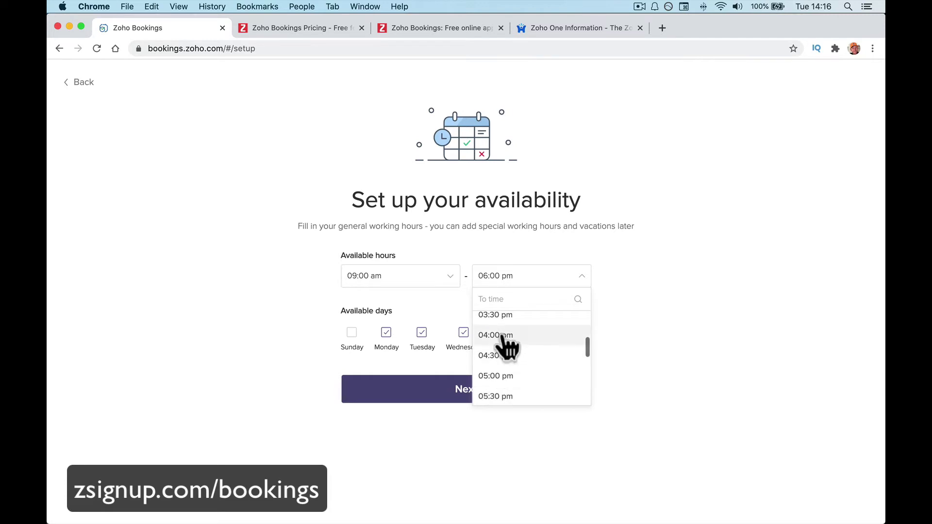
pyautogui.click(505, 336)
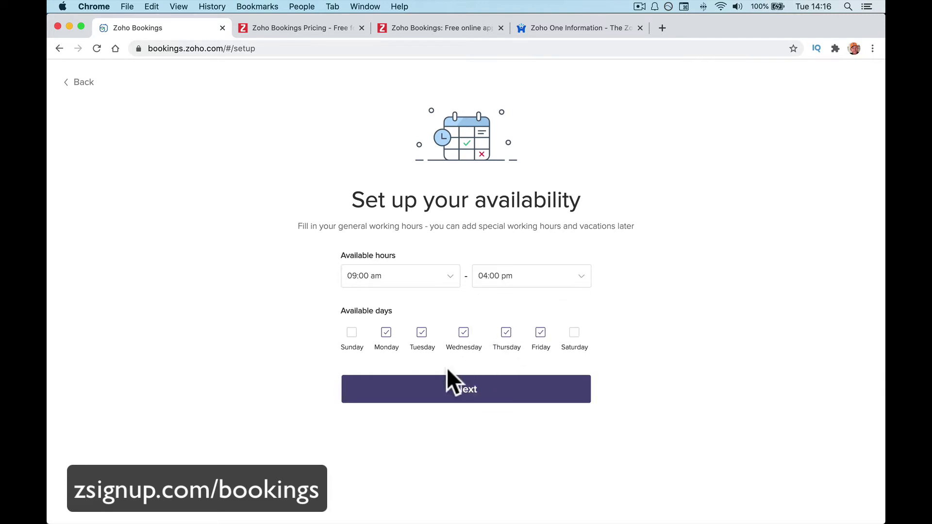
pyautogui.click(383, 276)
pyautogui.scroll(-10, 387, 357)
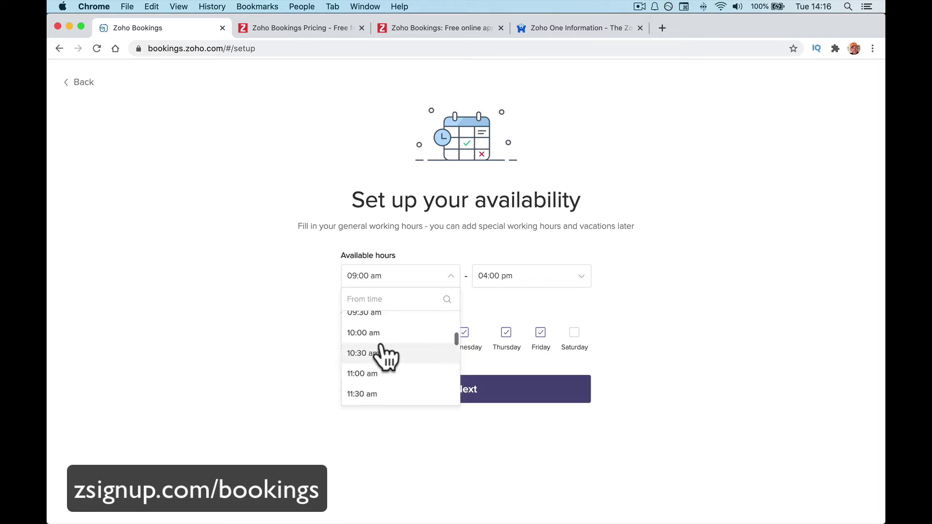
pyautogui.click(384, 340)
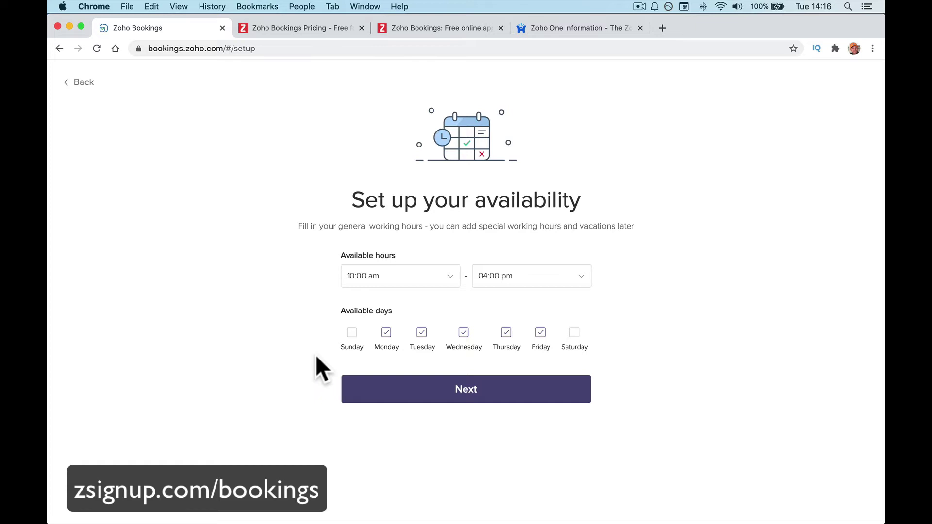
pyautogui.click(408, 389)
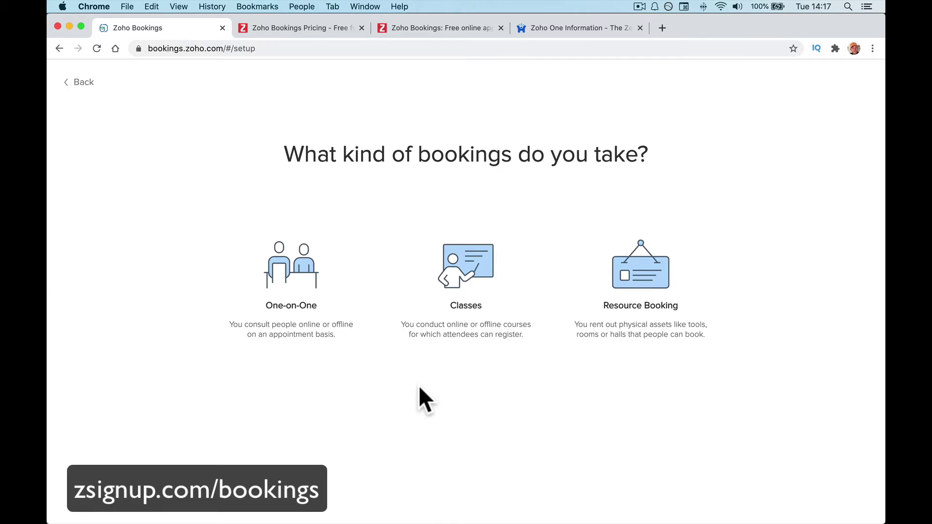
# Create a One-on-One service named Sales Call with a 1 Hour 30 Minutes duration.
pyautogui.click(340, 260)
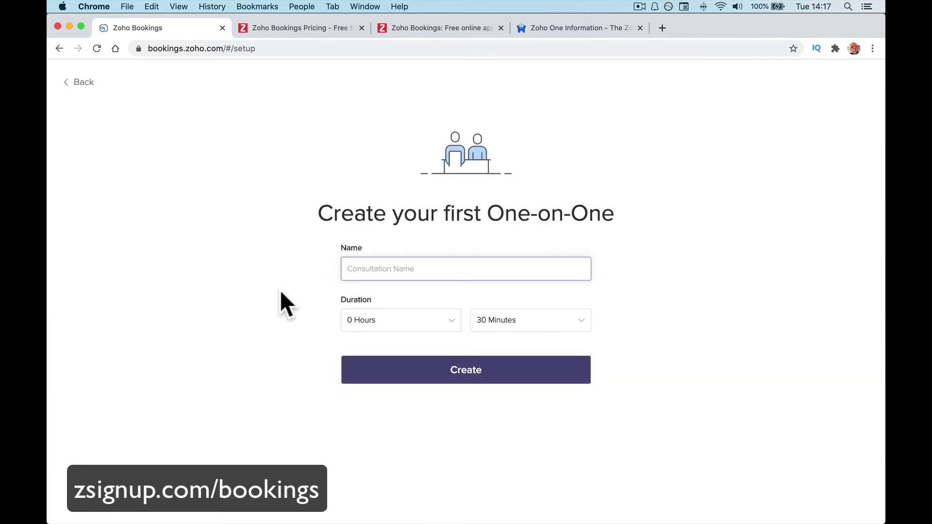
pyautogui.write('Sales Call')
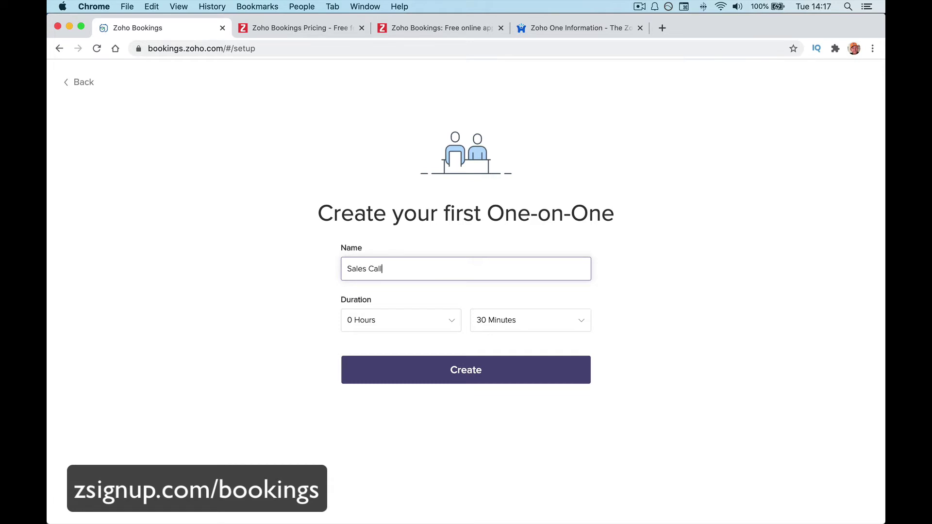
pyautogui.click(410, 326)
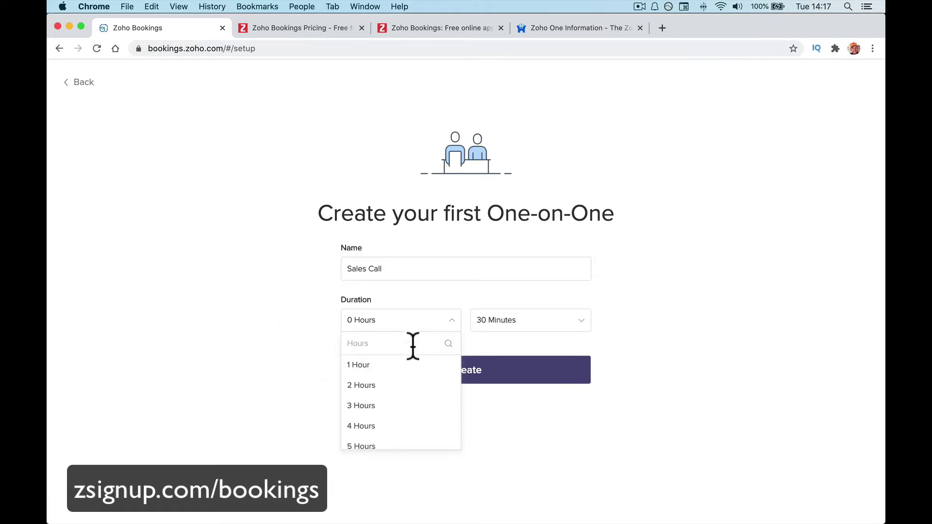
pyautogui.click(393, 368)
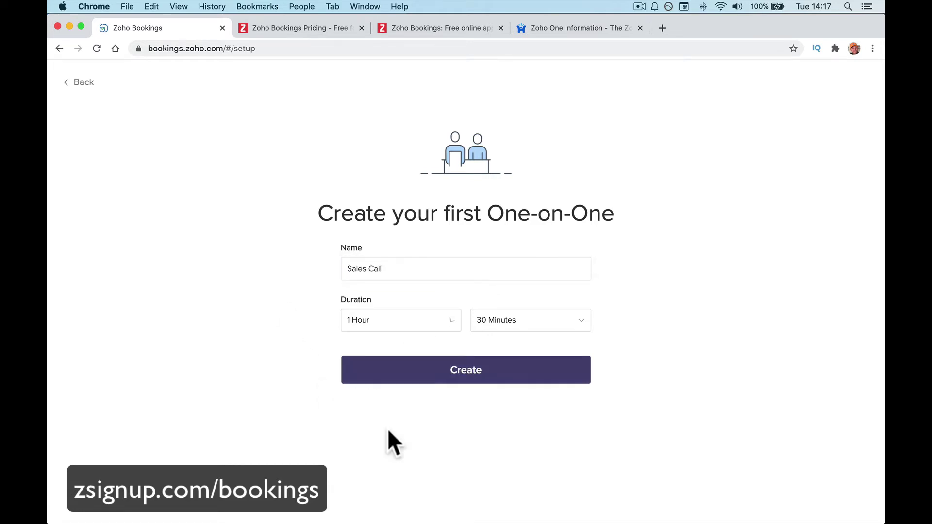
pyautogui.click(456, 374)
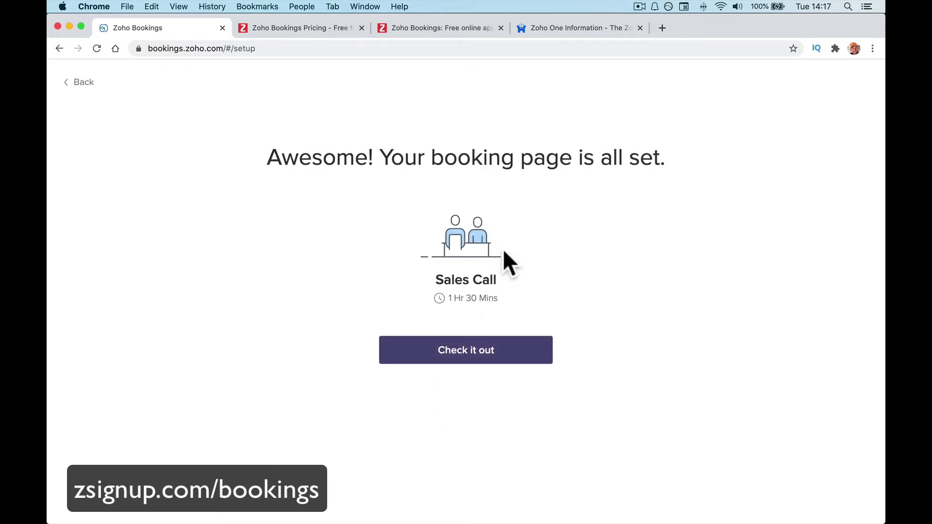
# Preview the new booking page with 'Check it out'.
pyautogui.click(493, 341)
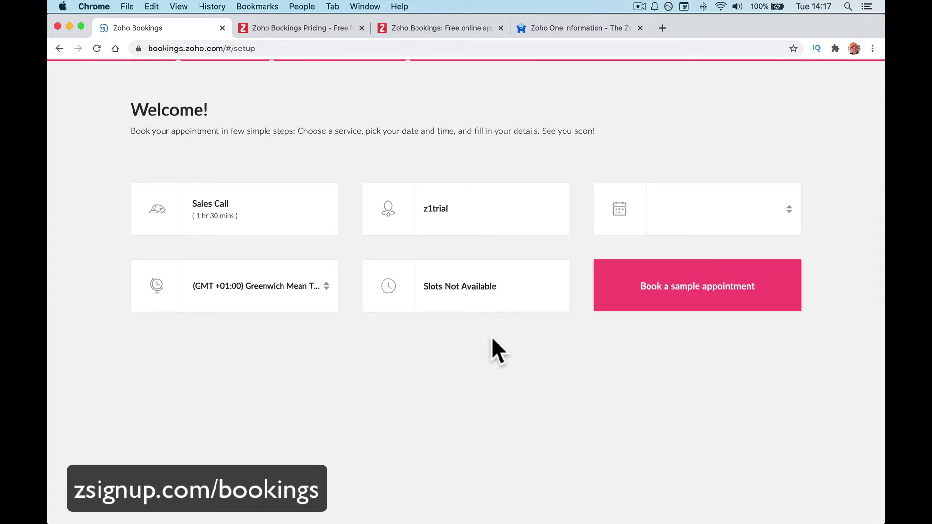
# Pick 16 Sep 2020 at 10:00 am for the sample Sales Call booking.
pyautogui.click(662, 209)
pyautogui.click(697, 231)
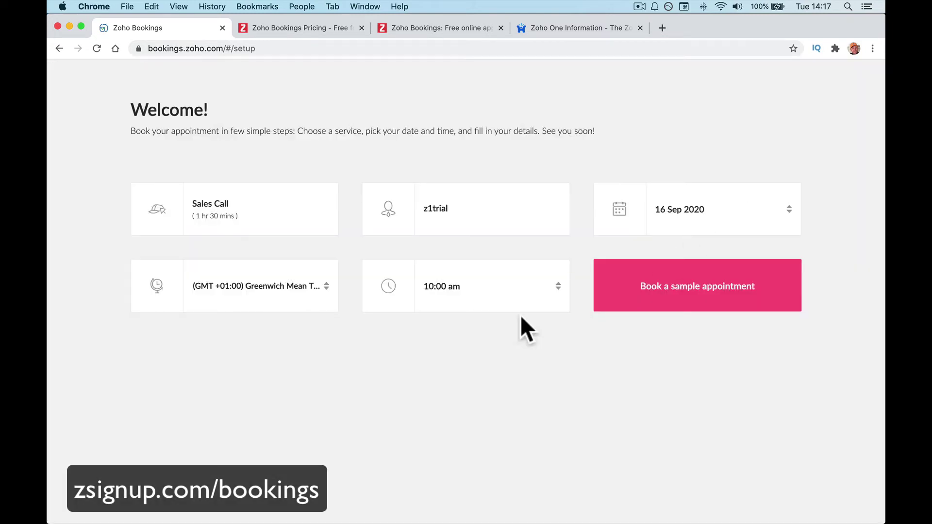
pyautogui.click(509, 289)
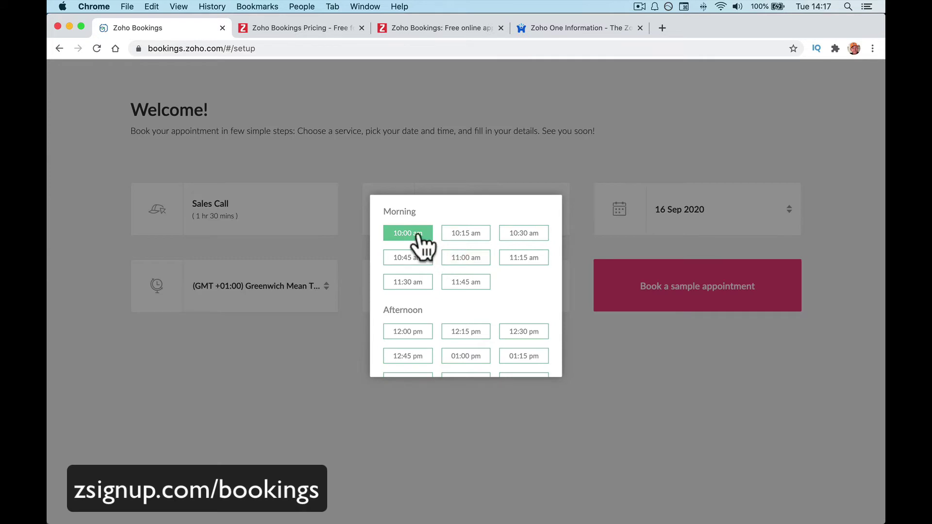
pyautogui.scroll(-4, 502, 281)
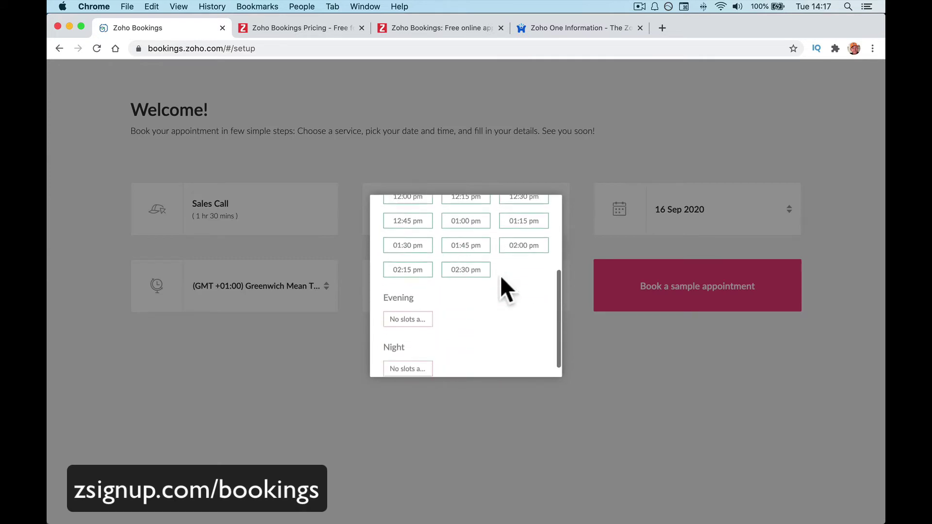
pyautogui.scroll(1, 473, 297)
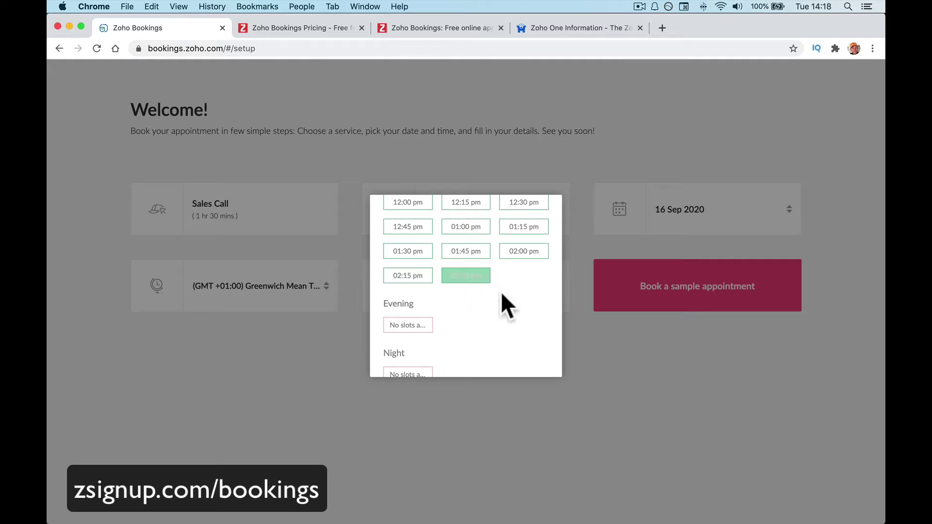
pyautogui.scroll(5, 500, 291)
pyautogui.click(429, 240)
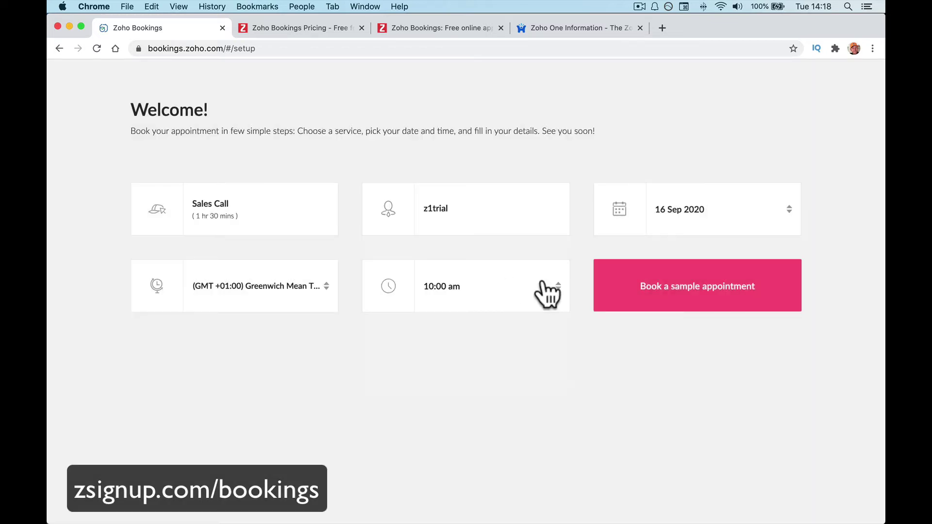
pyautogui.click(666, 296)
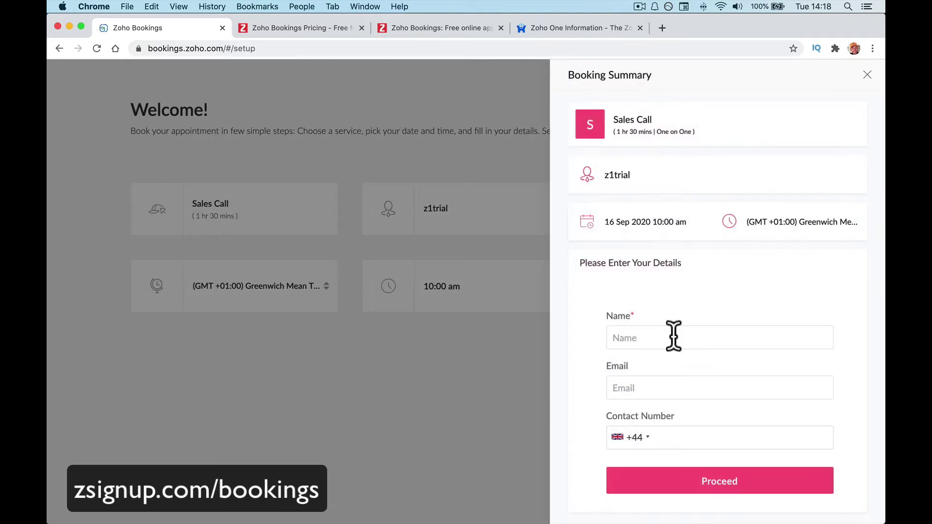
# Enter the test customer's name, e-mail and contact number, then submit and confirm the appointment.
pyautogui.click(672, 336)
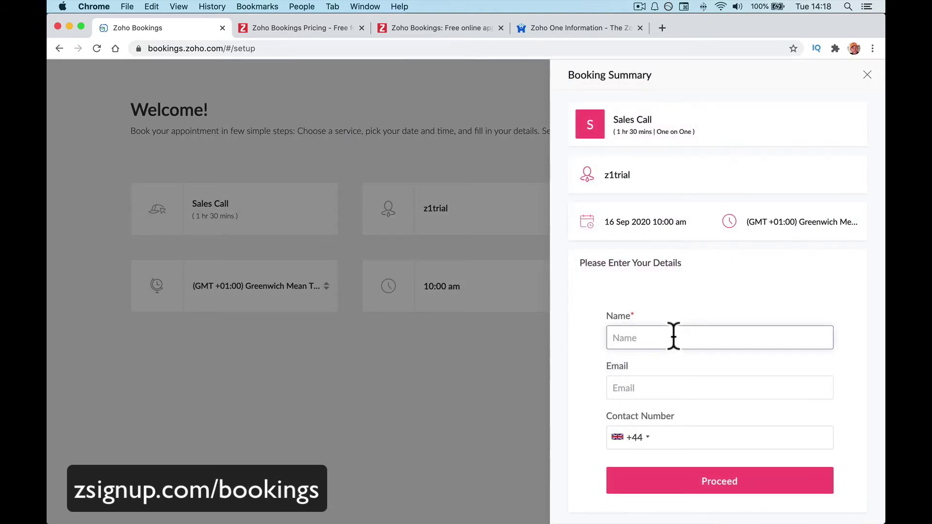
pyautogui.write('Test 1418')
pyautogui.press('Tab')
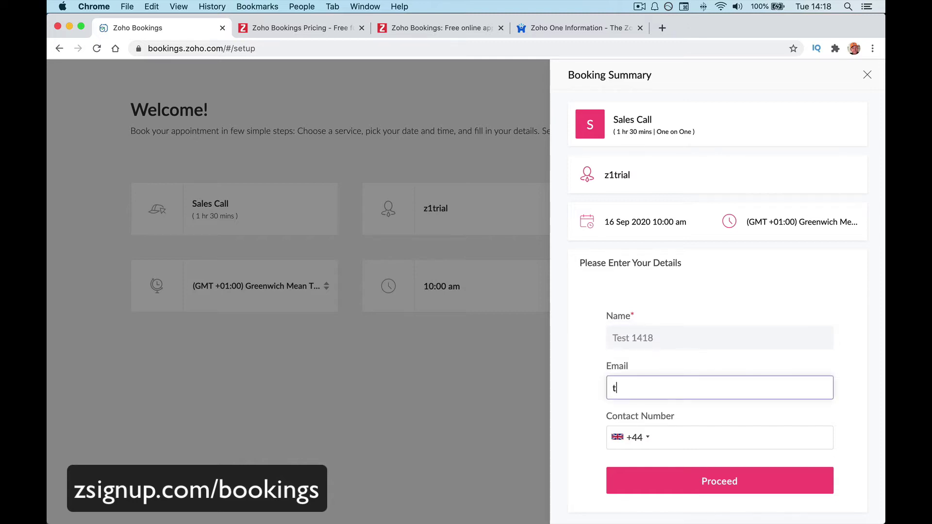
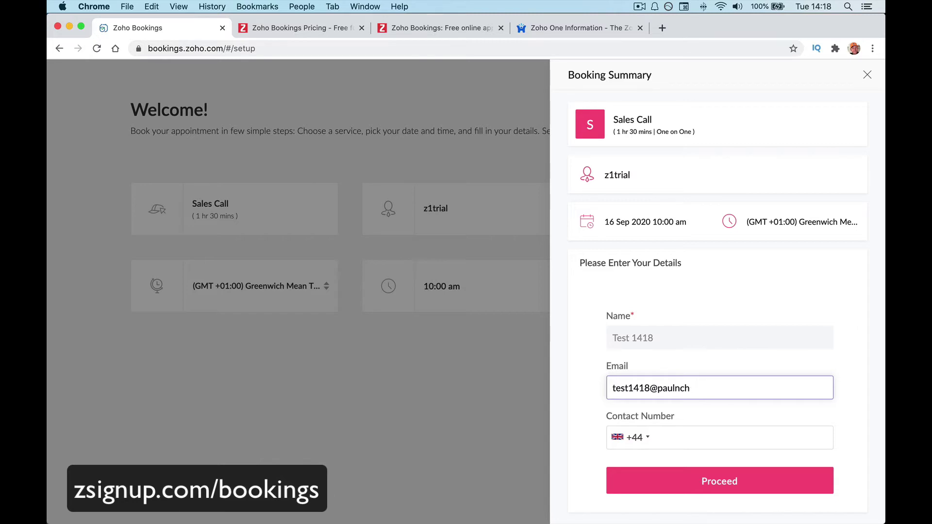
pyautogui.click(680, 439)
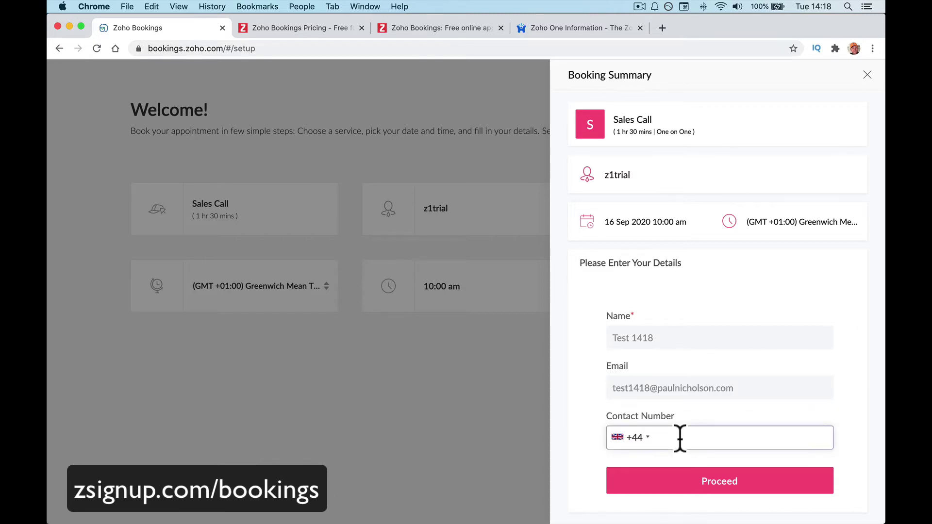
pyautogui.click(718, 478)
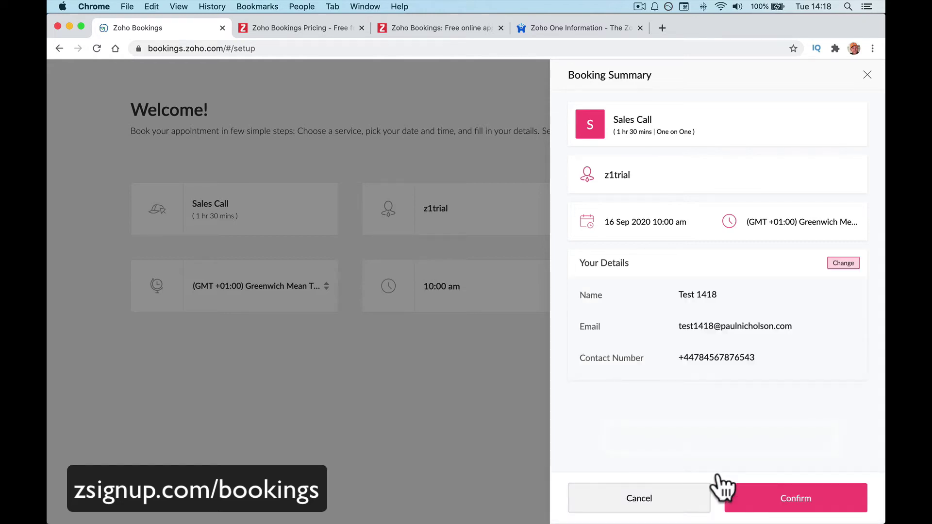
pyautogui.click(792, 497)
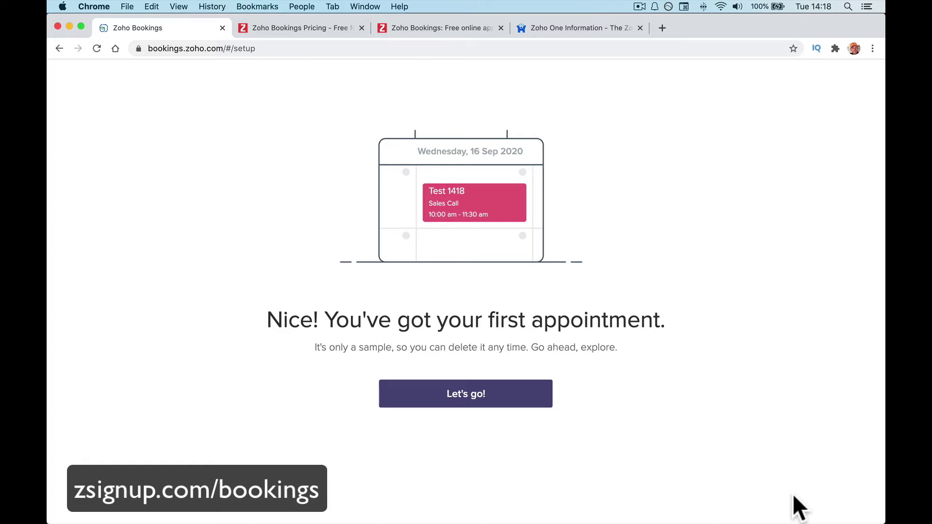
pyautogui.click(505, 396)
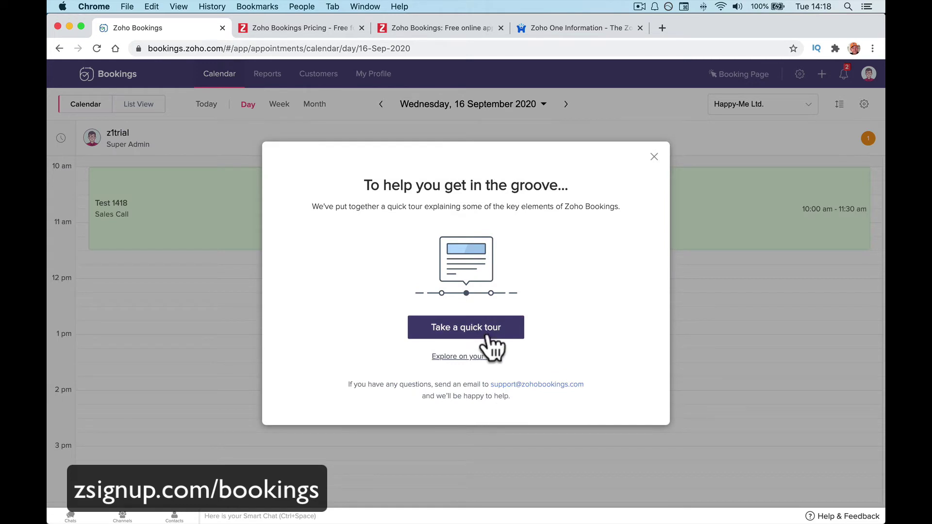
pyautogui.click(297, 500)
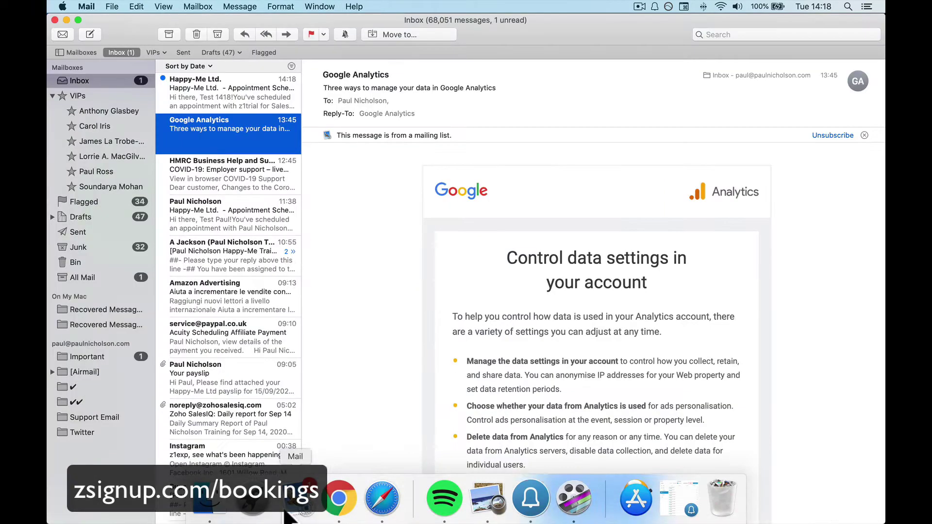
# Read the Happy-Me Ltd. Sales Call confirmation for 16 Sep 2020, 10:00 AM, and follow its link to Chrome.
pyautogui.click(221, 85)
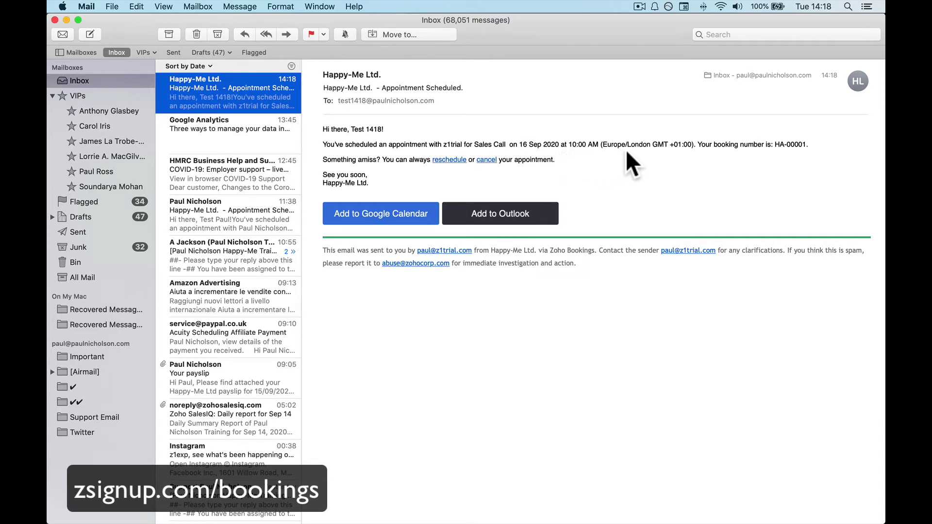
pyautogui.click(444, 161)
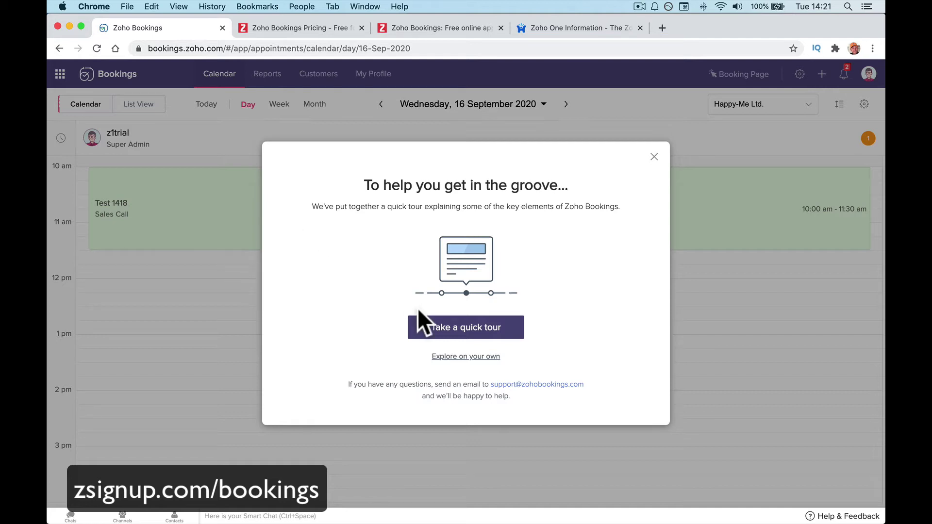
# Step through every tour stage, from calendar and business settings to integrations, quick access and booking page, then close the completion message.
pyautogui.click(459, 328)
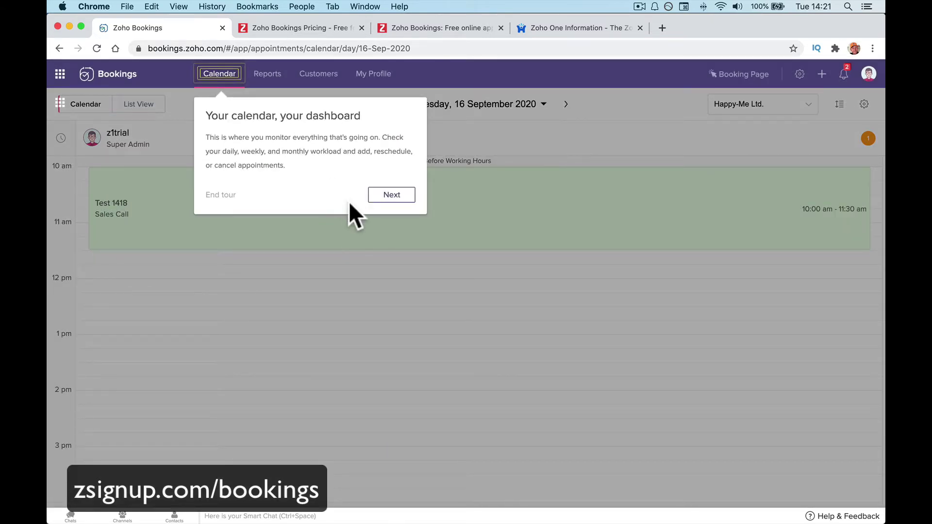
pyautogui.click(389, 196)
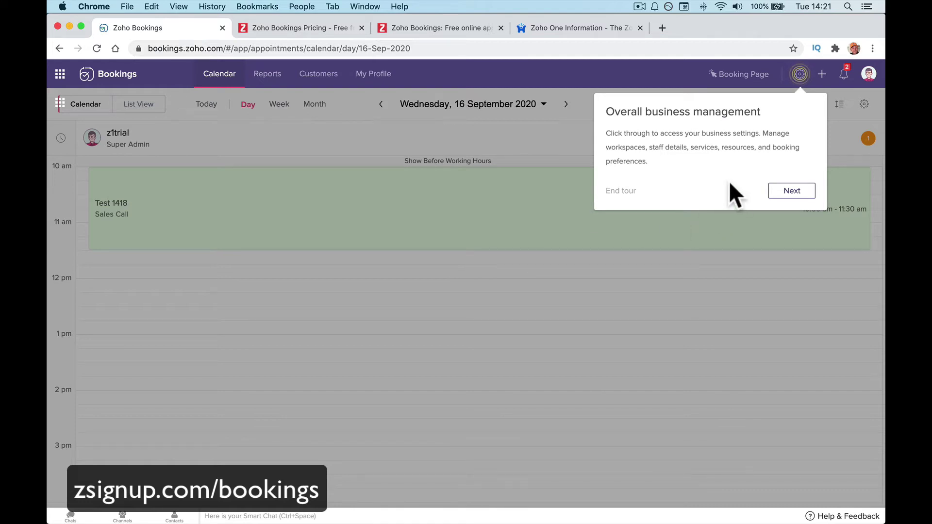
pyautogui.click(780, 194)
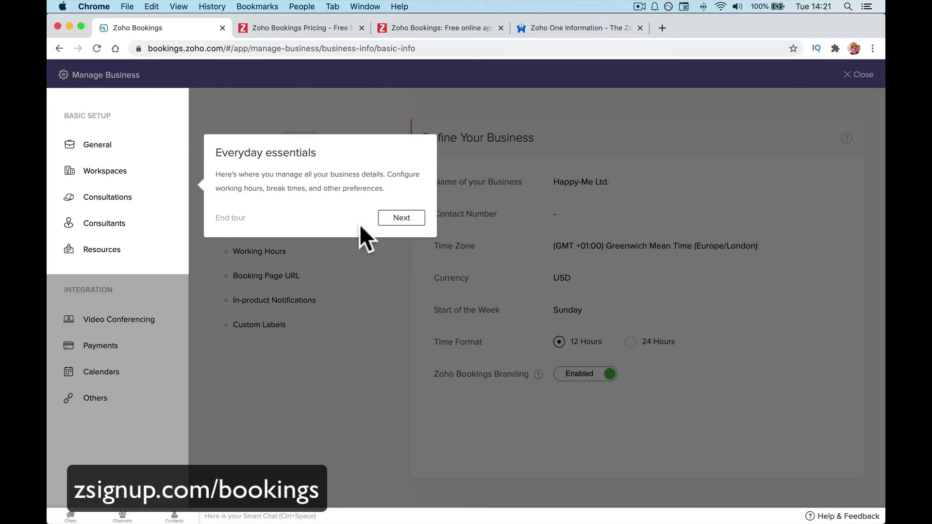
pyautogui.click(402, 218)
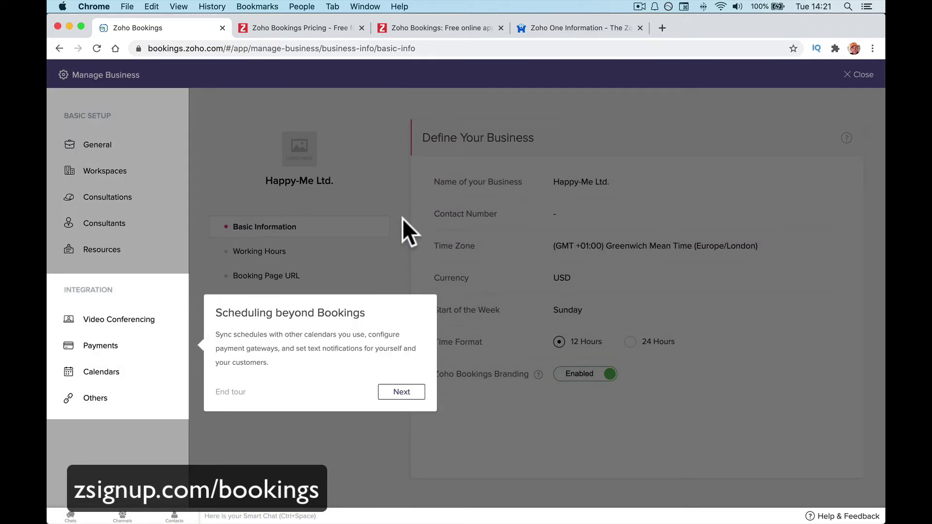
pyautogui.click(391, 394)
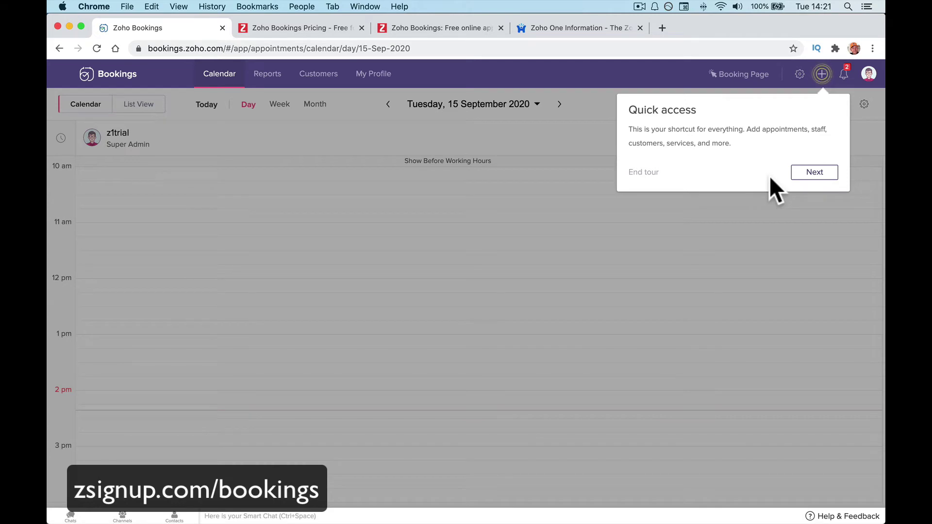
pyautogui.click(813, 176)
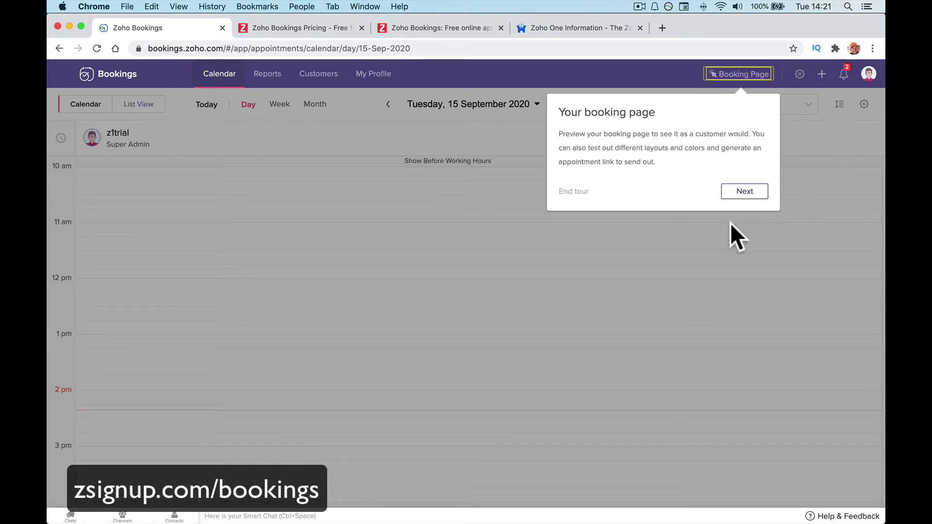
pyautogui.click(740, 192)
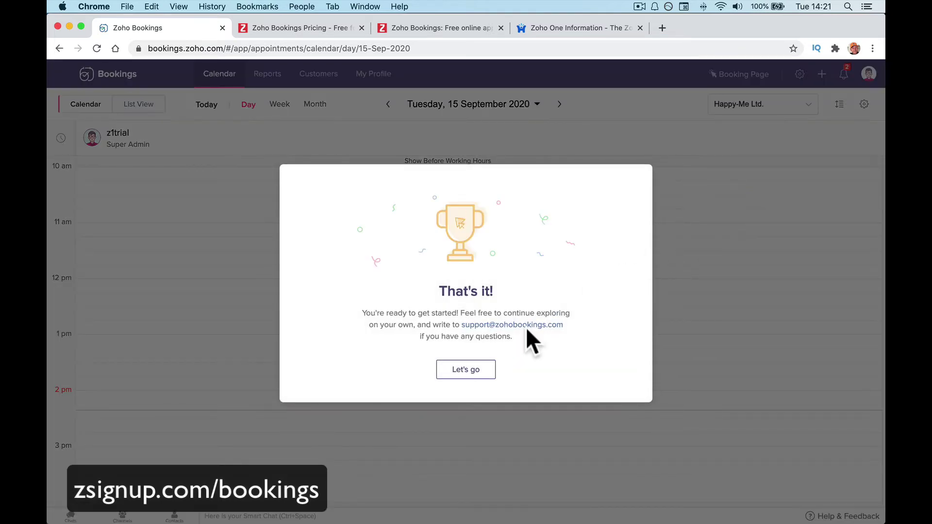
pyautogui.click(473, 369)
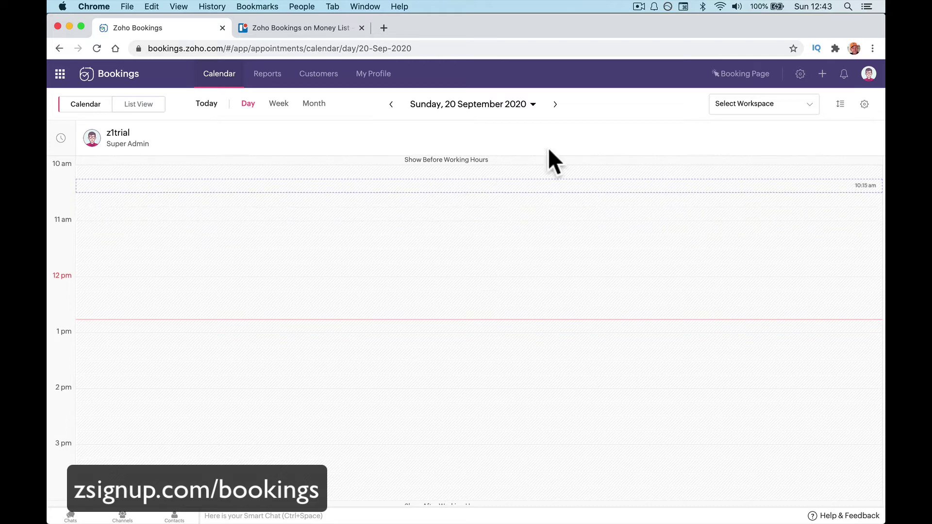
# In the business working hours, make Saturday a working day from 10:00 am to 12:00 pm and save.
pyautogui.click(800, 74)
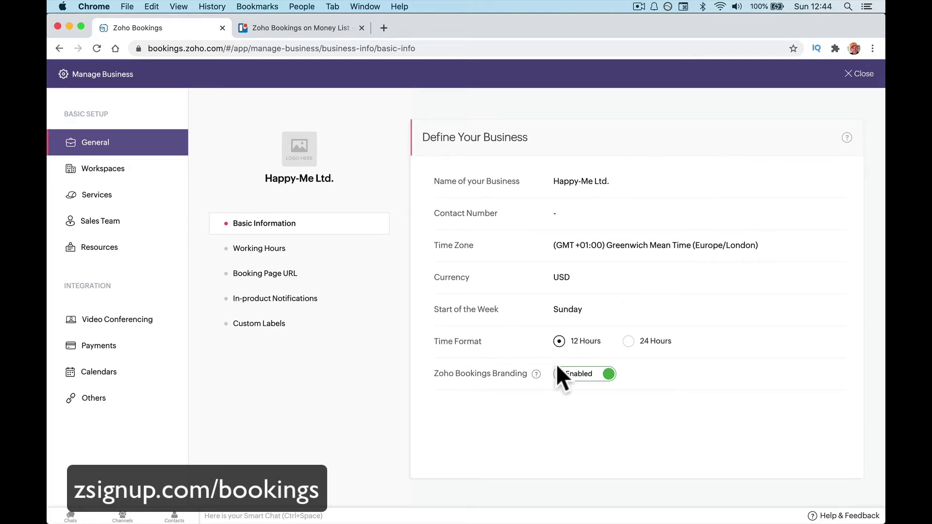
pyautogui.click(294, 253)
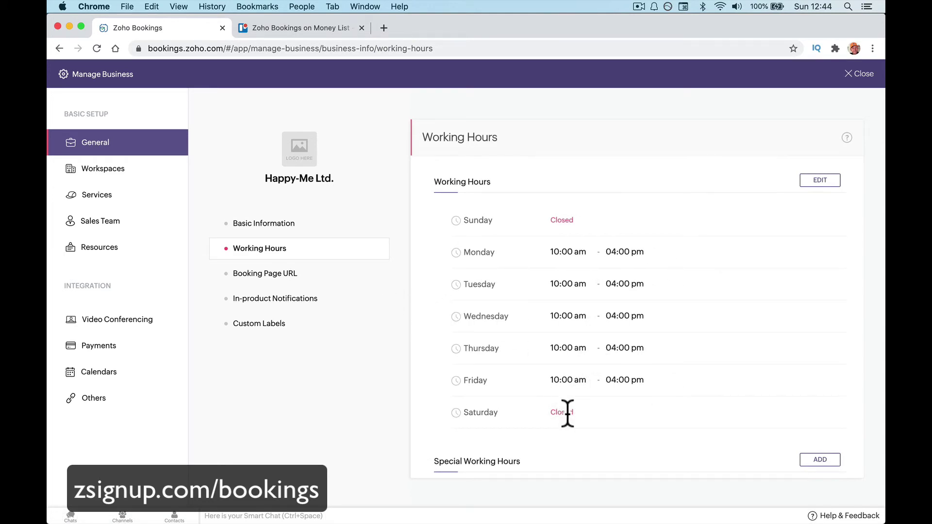
pyautogui.click(817, 458)
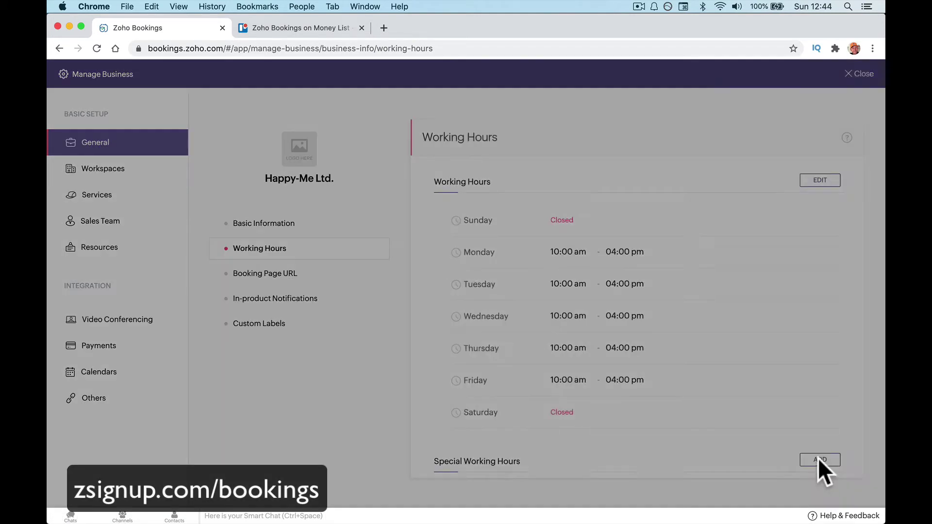
pyautogui.click(588, 491)
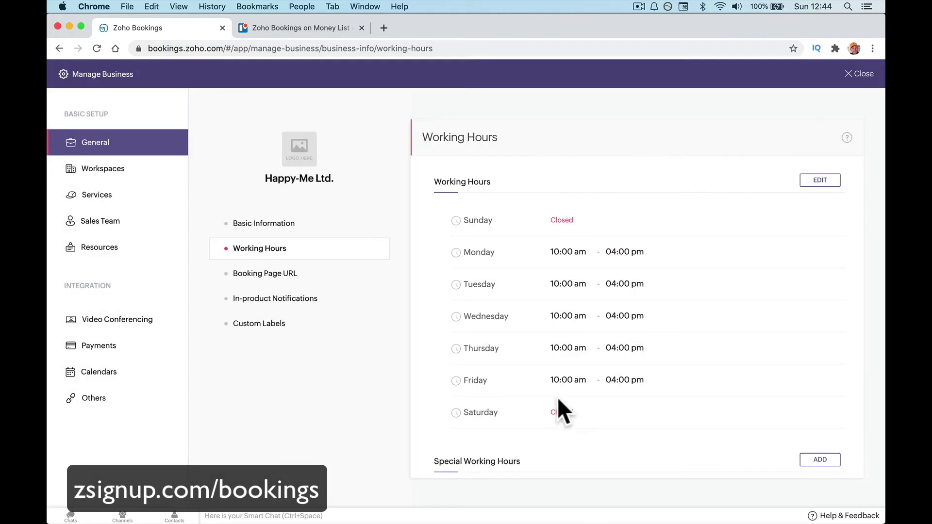
pyautogui.click(822, 180)
pyautogui.click(474, 311)
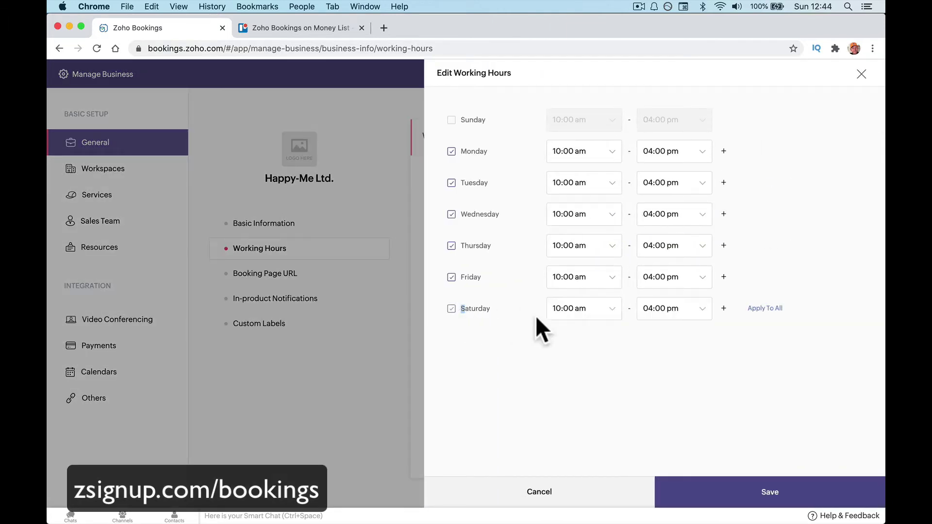
pyautogui.click(660, 308)
pyautogui.scroll(-2, 675, 410)
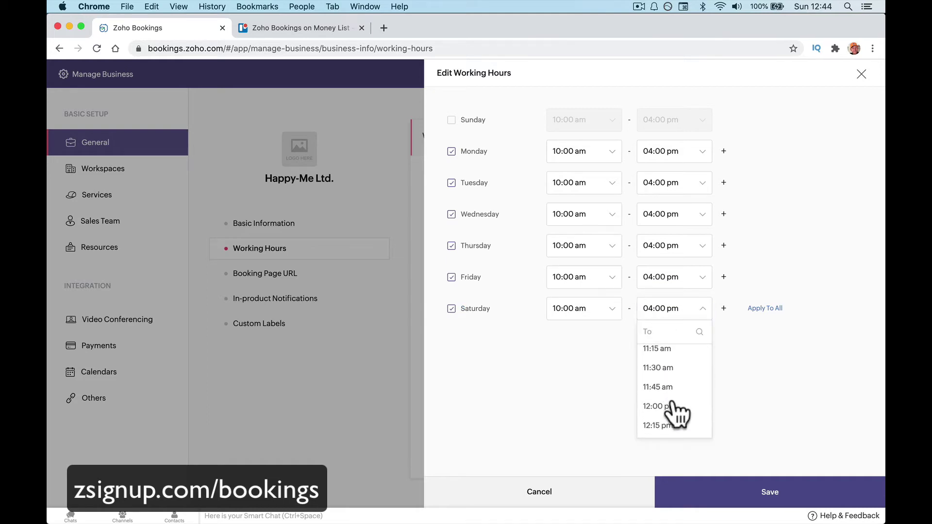
pyautogui.click(675, 410)
pyautogui.click(717, 496)
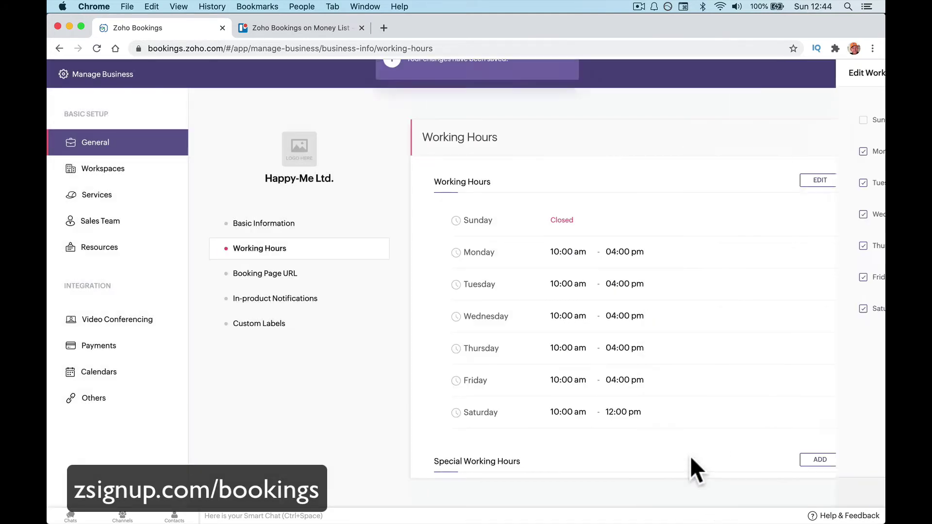
# Close the special availability form and bring up the Booking Page URL settings.
pyautogui.click(821, 459)
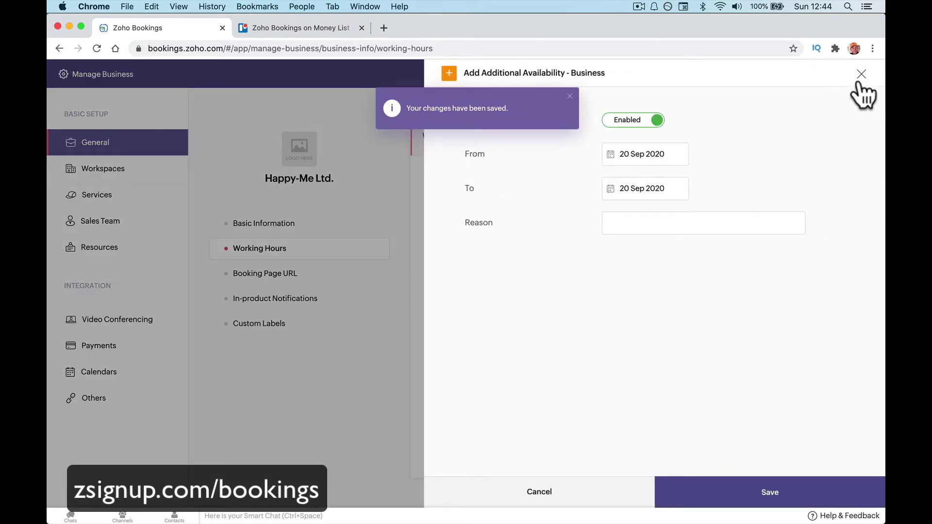
pyautogui.click(861, 74)
pyautogui.click(324, 271)
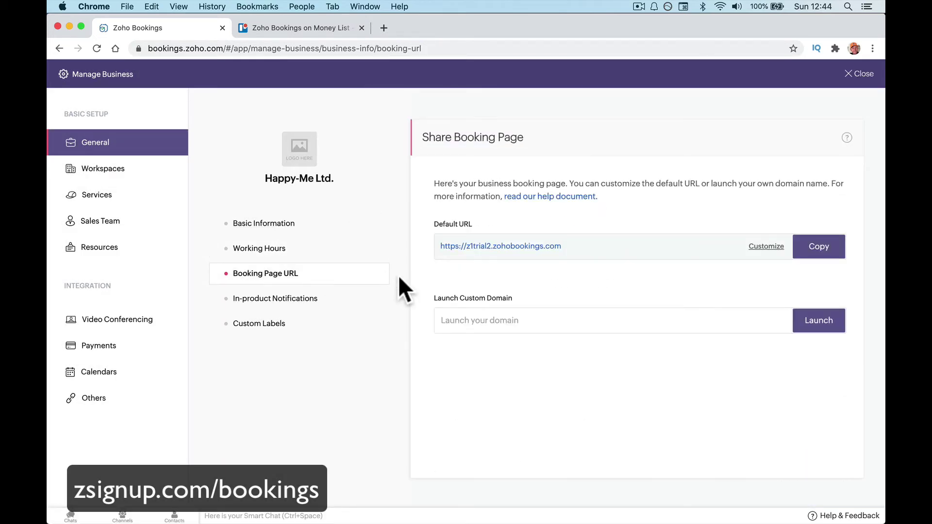
# Change the booking page URL name from z1trial2 to happyme and save it.
pyautogui.click(782, 246)
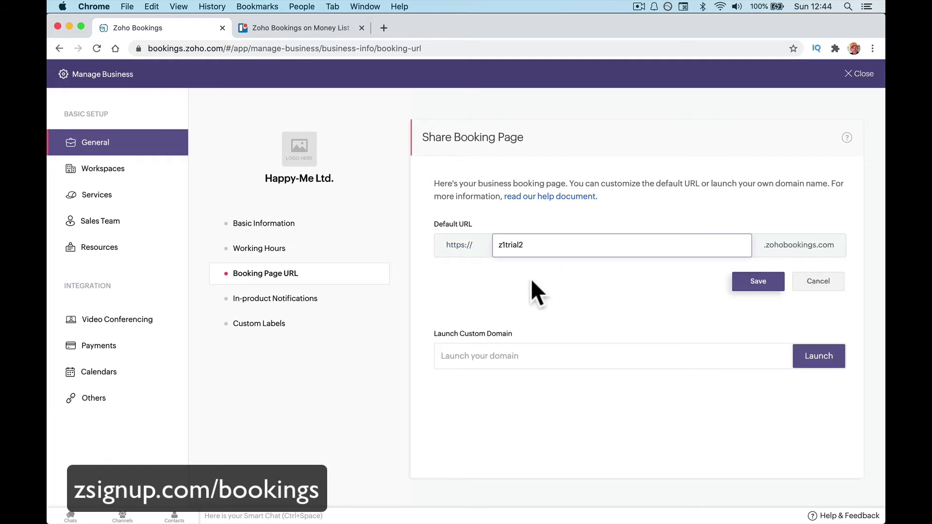
pyautogui.moveTo(760, 246); pyautogui.dragTo(839, 250)
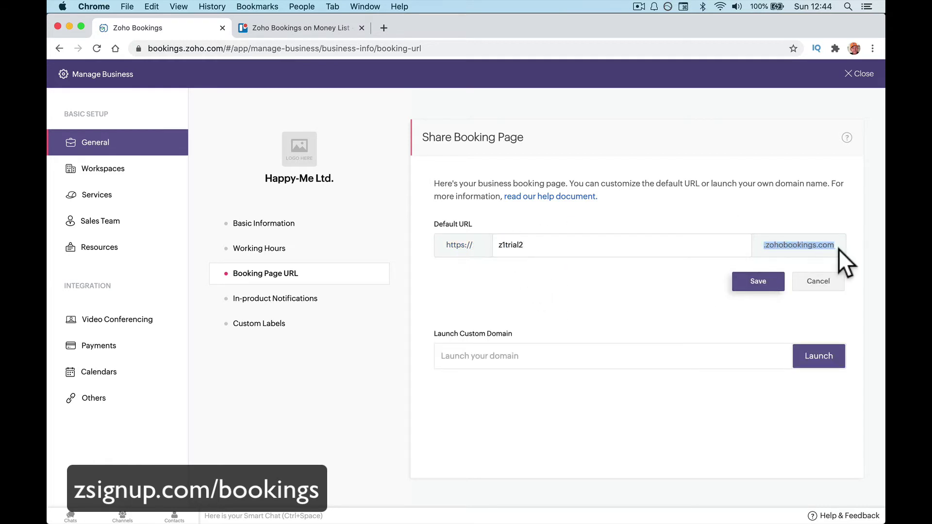
pyautogui.doubleClick(638, 238)
pyautogui.write('happyme')
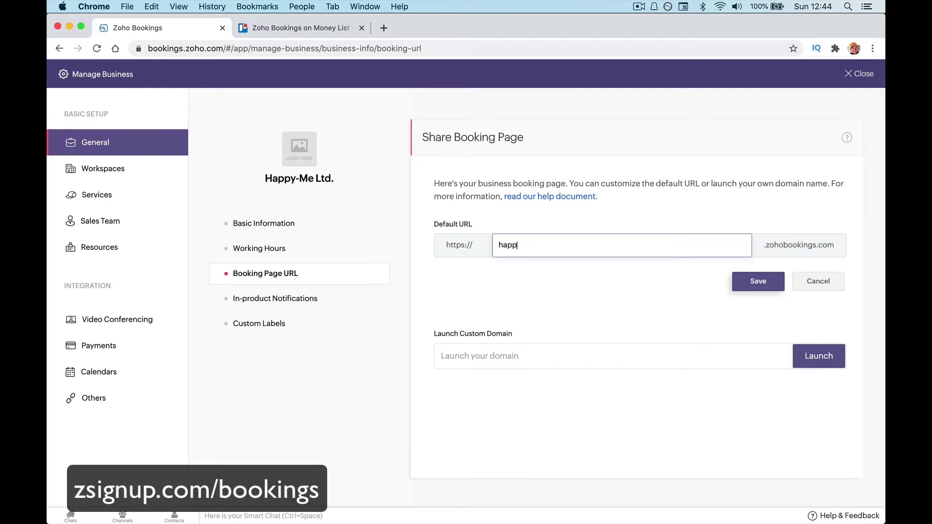
pyautogui.click(760, 286)
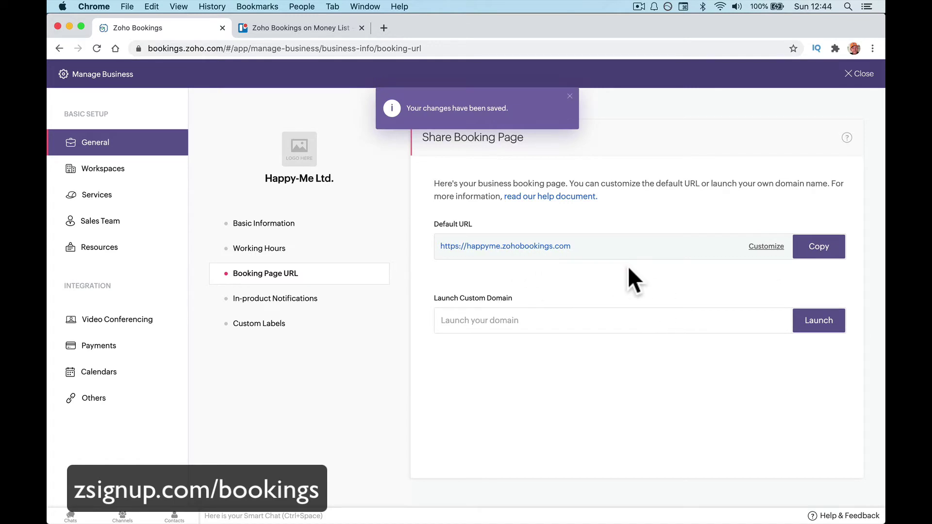
pyautogui.click(569, 96)
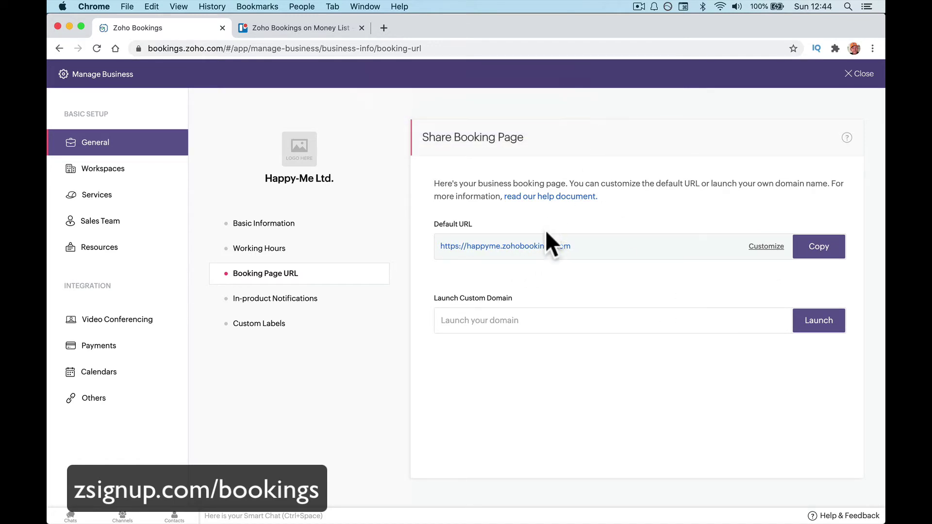
# Review the in-product notification opt-ins, then view the Custom Labels page.
pyautogui.click(515, 318)
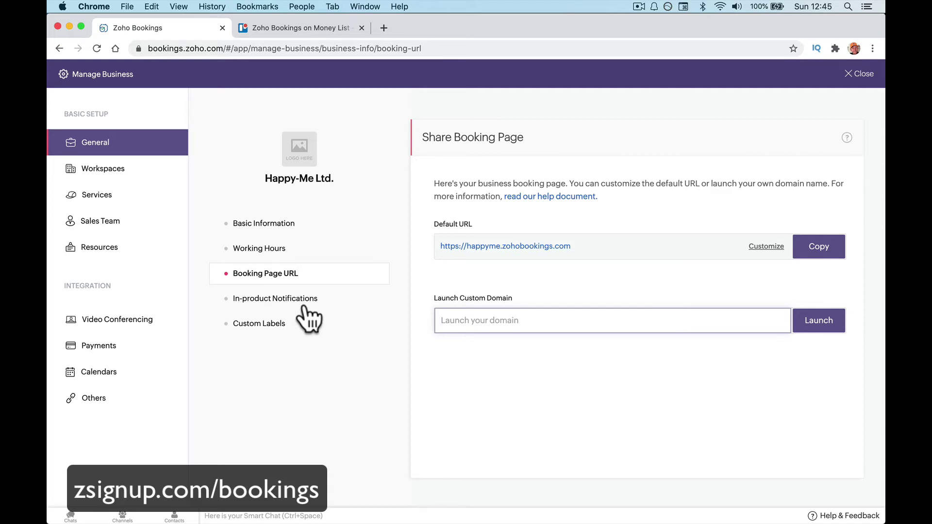
pyautogui.click(304, 302)
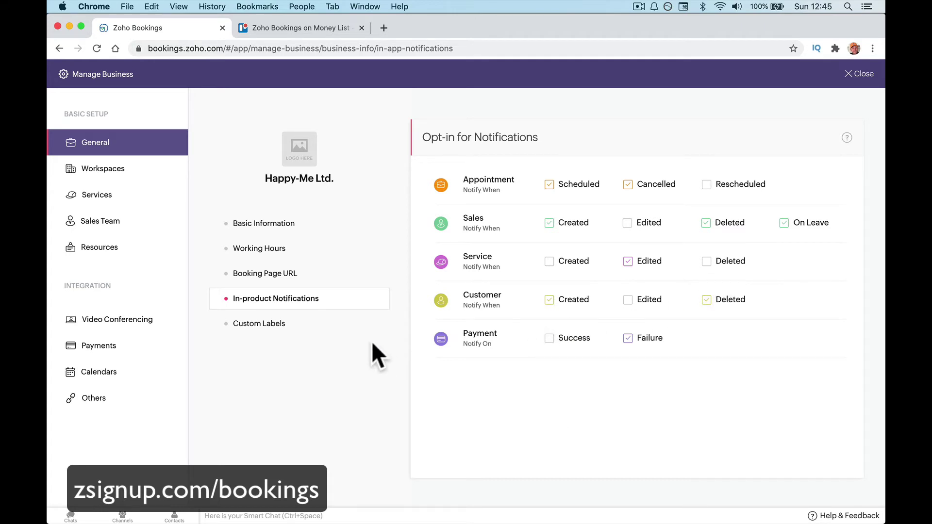
pyautogui.click(346, 328)
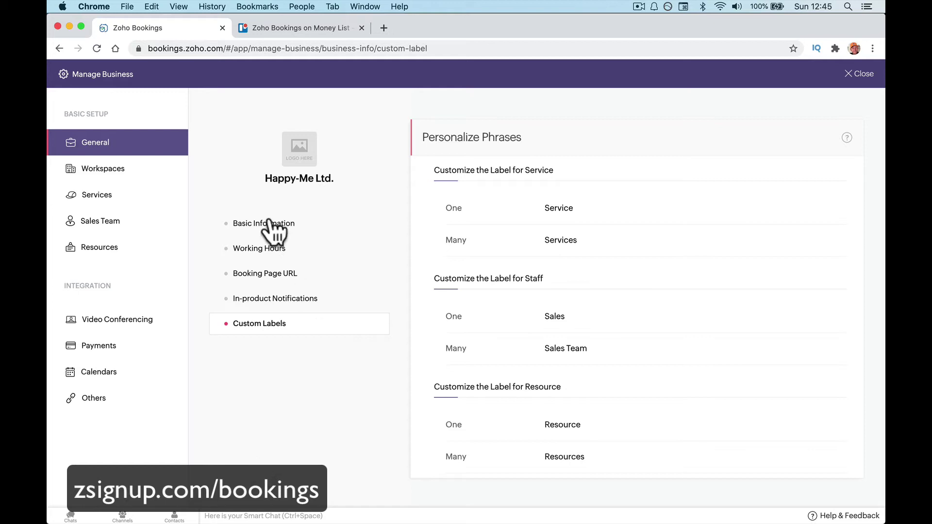
# Show the Happy-Me Biz workspace's basic information, listed as Active.
pyautogui.click(151, 172)
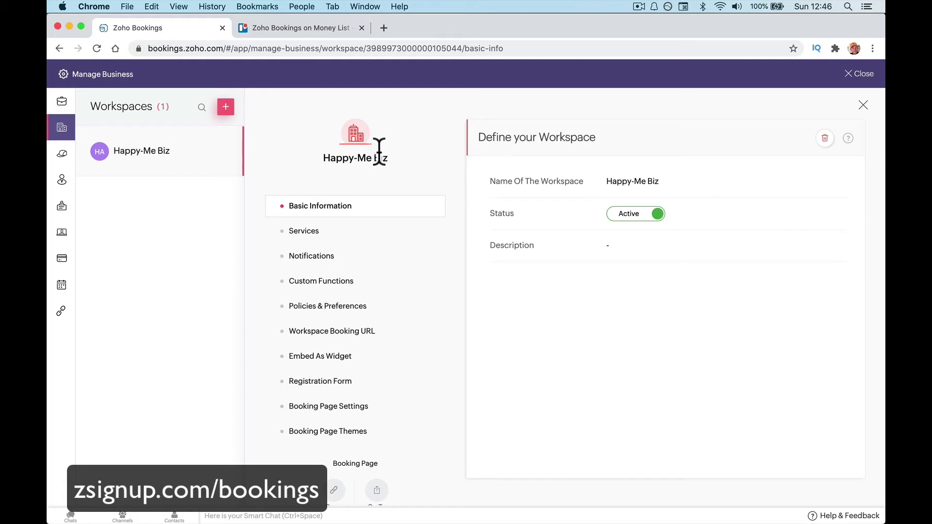
# Set the workspace description to 'Sales Calls.' and save it.
pyautogui.click(613, 249)
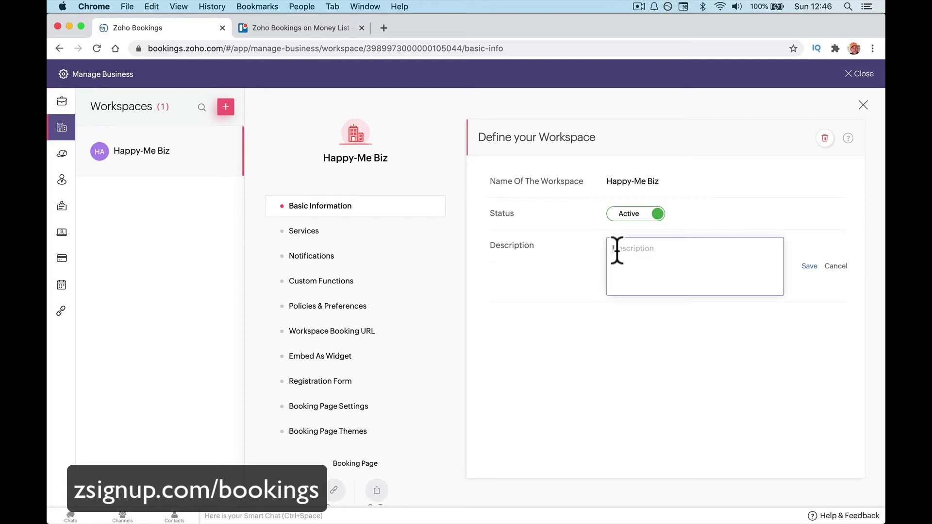
pyautogui.write('Sales Cla')
pyautogui.press('BackSpace')
pyautogui.press('BackSpace')
pyautogui.write('alls')
pyautogui.click(801, 267)
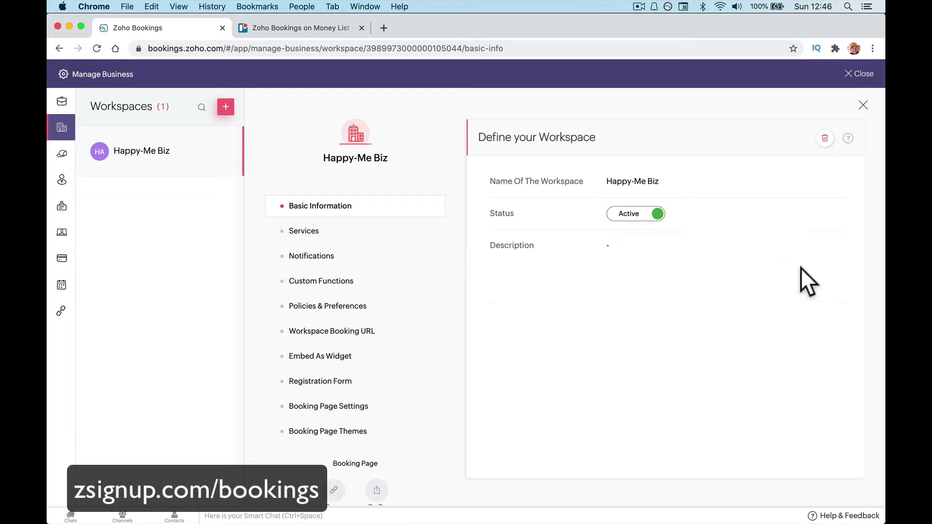
pyautogui.moveTo(800, 267); pyautogui.dragTo(639, 249)
pyautogui.click(618, 245)
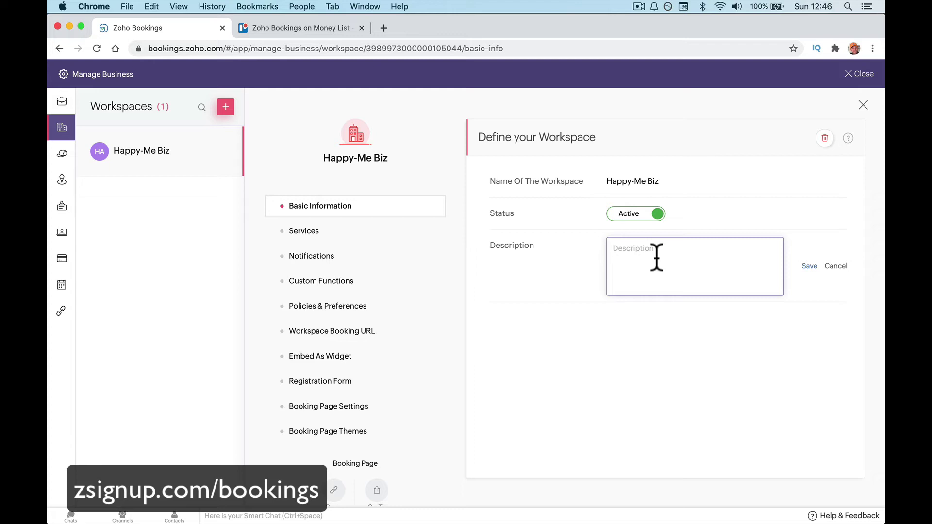
pyautogui.write('Sales Calls.')
pyautogui.click(806, 267)
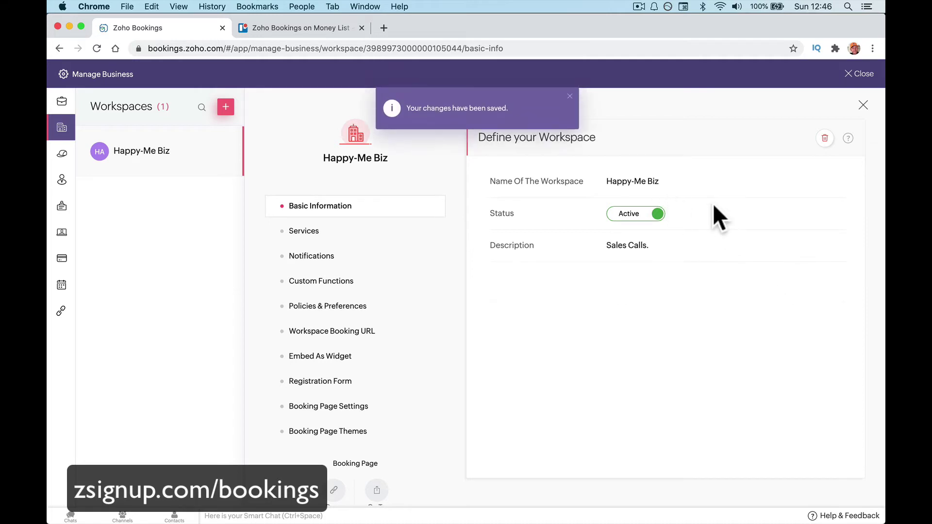
# Rename the workspace from Happy-Me Biz to Sales Department and save.
pyautogui.click(670, 182)
pyautogui.tripleClick(670, 182)
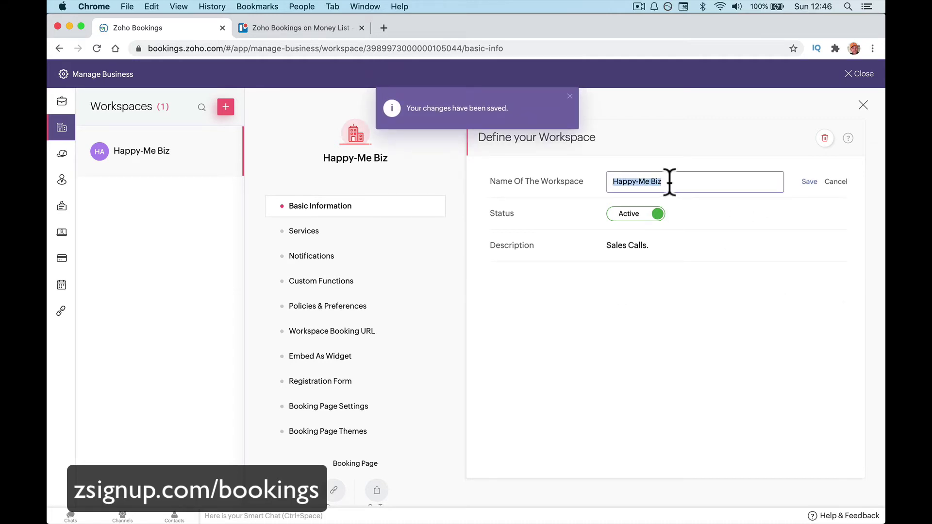
pyautogui.write('Sales Team')
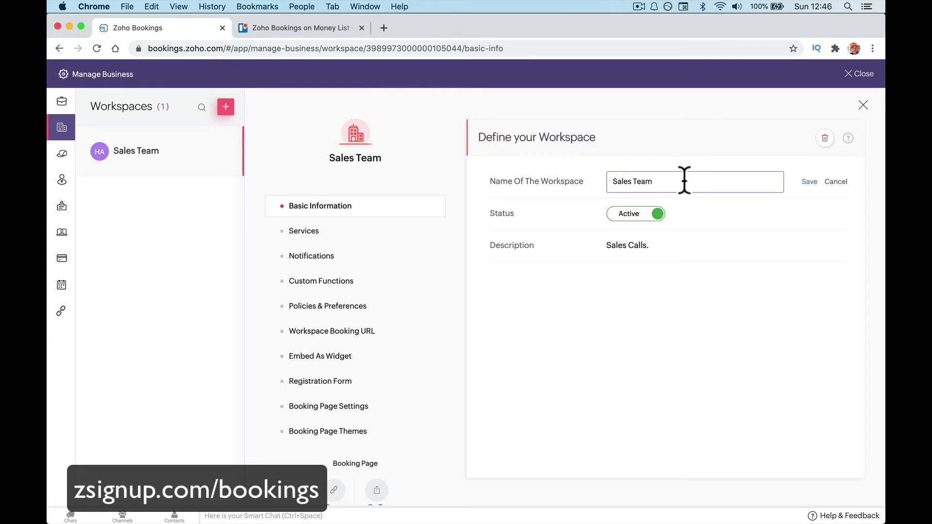
pyautogui.doubleClick(639, 182)
pyautogui.write('D')
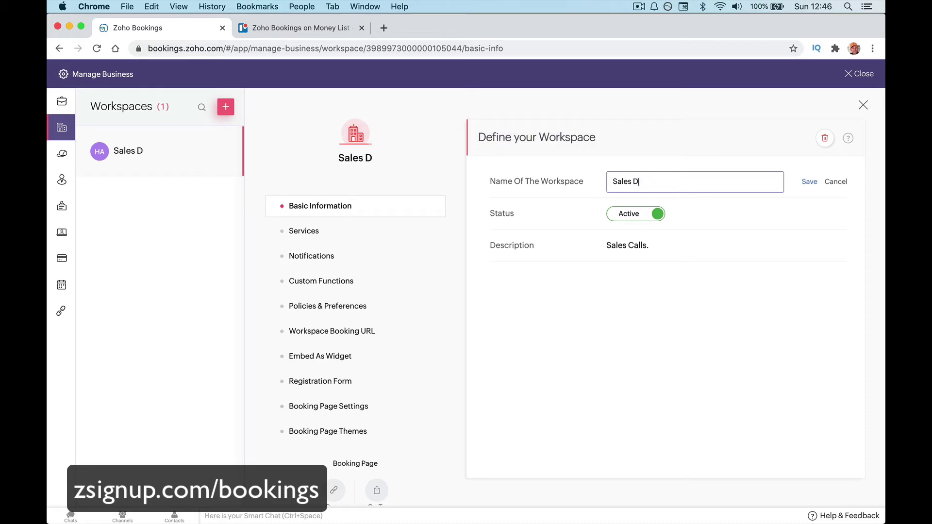
pyautogui.write('epartman')
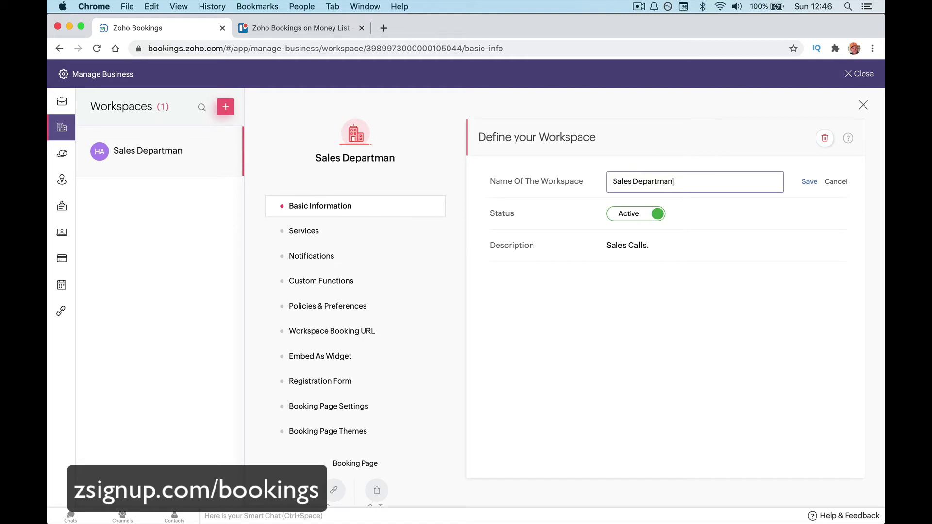
pyautogui.press('BackSpace')
pyautogui.press('BackSpace')
pyautogui.write('ent')
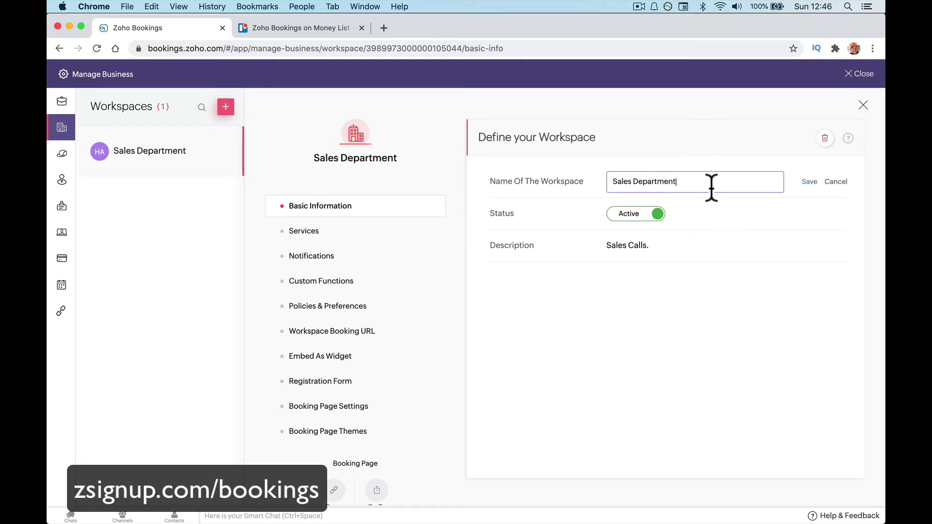
pyautogui.click(807, 182)
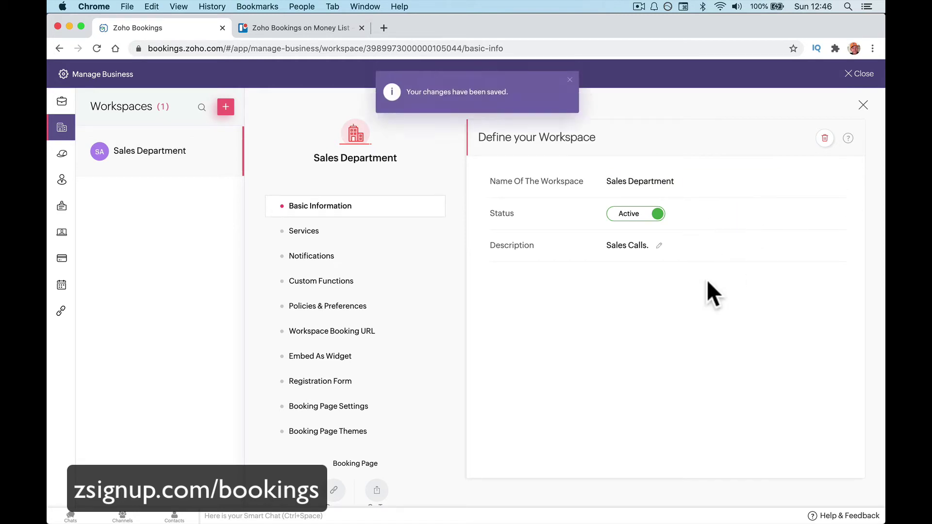
# From the workspace's services, add a new service named Sales Call lasting 1 hour 30 minutes.
pyautogui.click(365, 231)
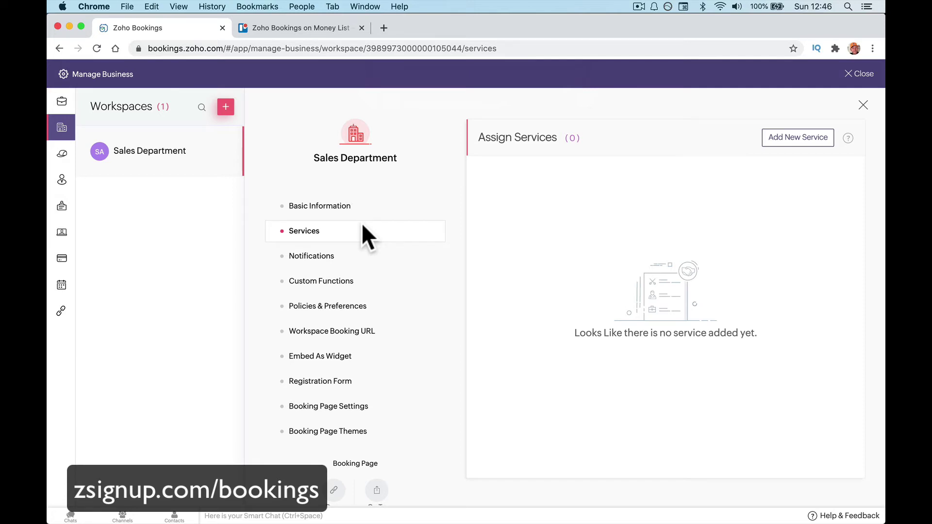
pyautogui.click(796, 140)
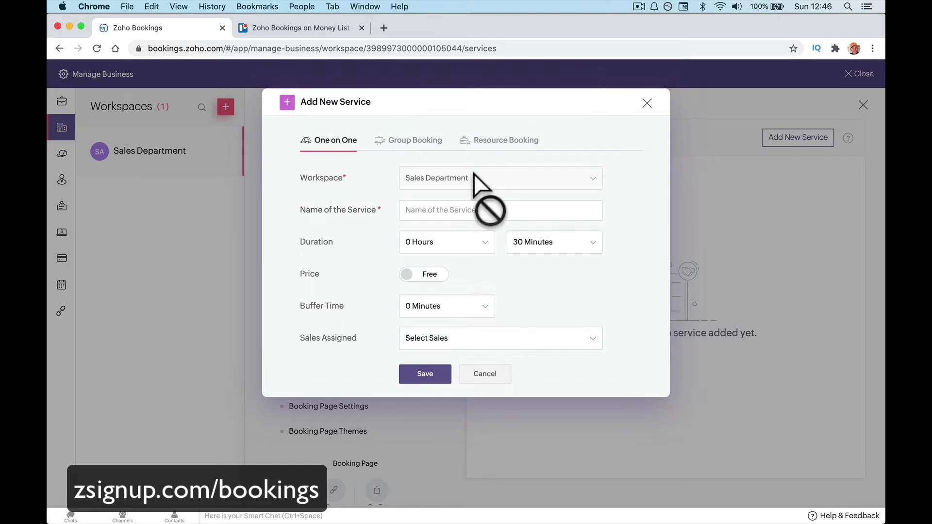
pyautogui.click(434, 210)
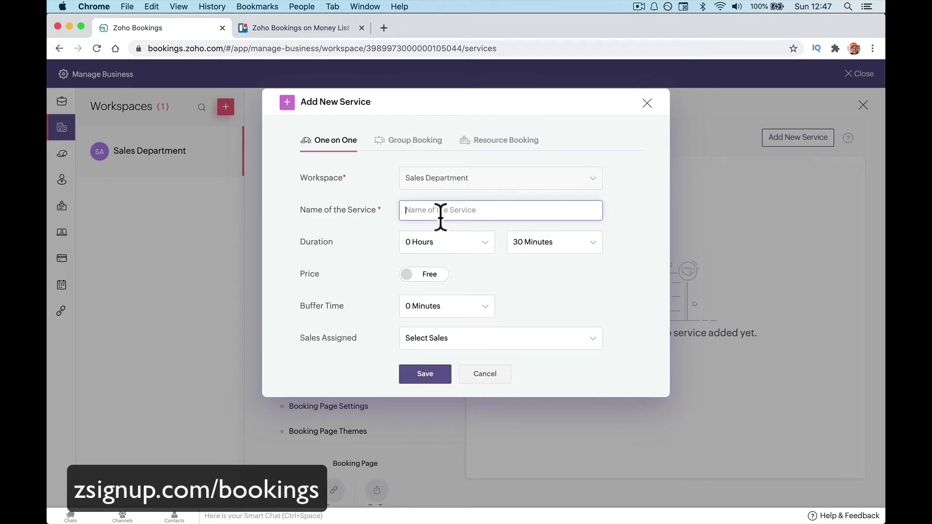
pyautogui.write('Sales Call')
pyautogui.click(483, 245)
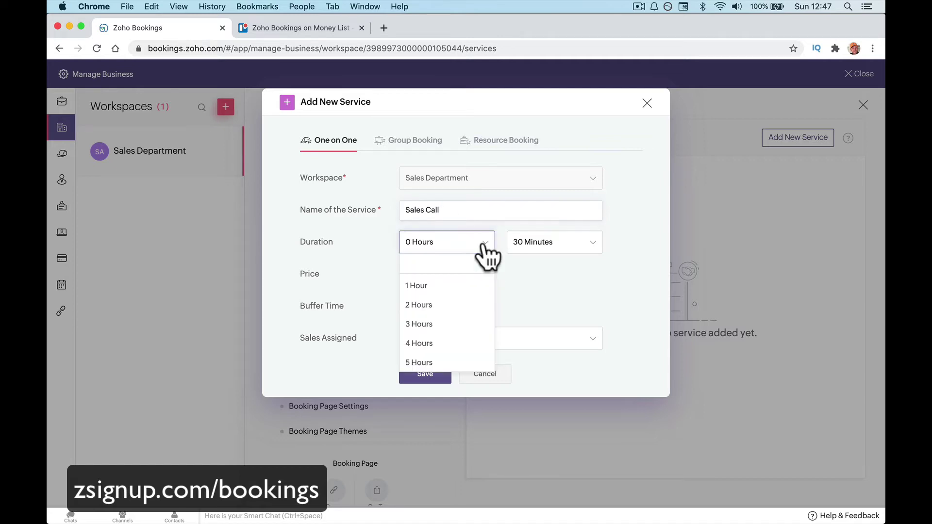
pyautogui.click(473, 288)
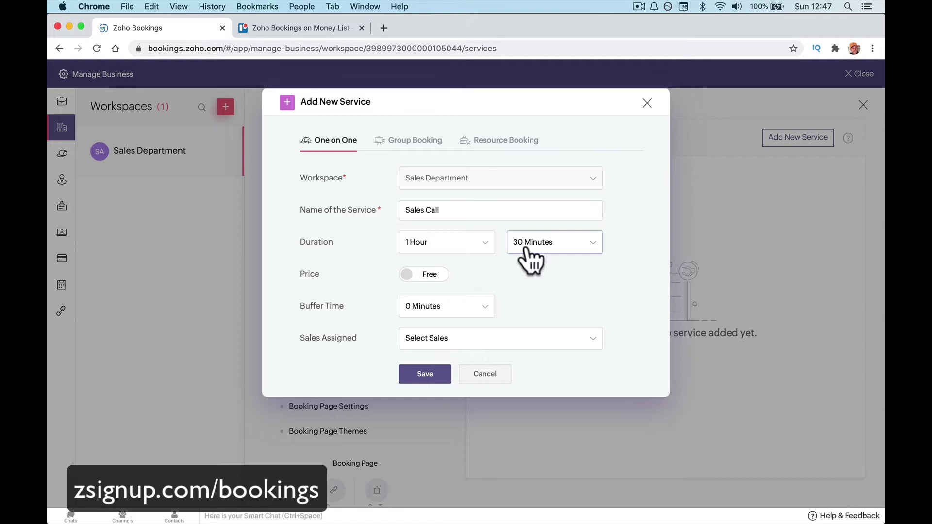
# Re-enter the service name Sales Call and keep the price set to Free.
pyautogui.tripleClick(447, 210)
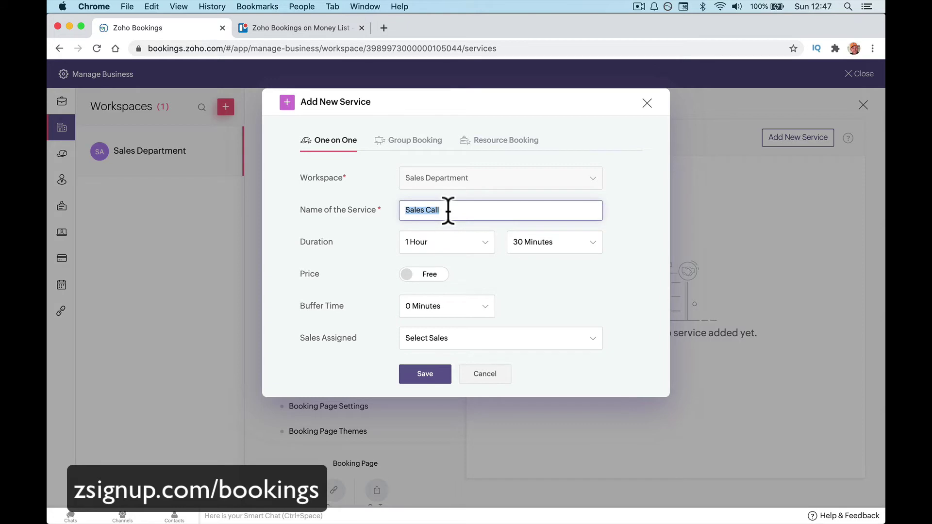
pyautogui.write('Bur')
pyautogui.press('BackSpace')
pyautogui.press('BackSpace')
pyautogui.press('BackSpace')
pyautogui.write('Sales Call')
pyautogui.click(433, 278)
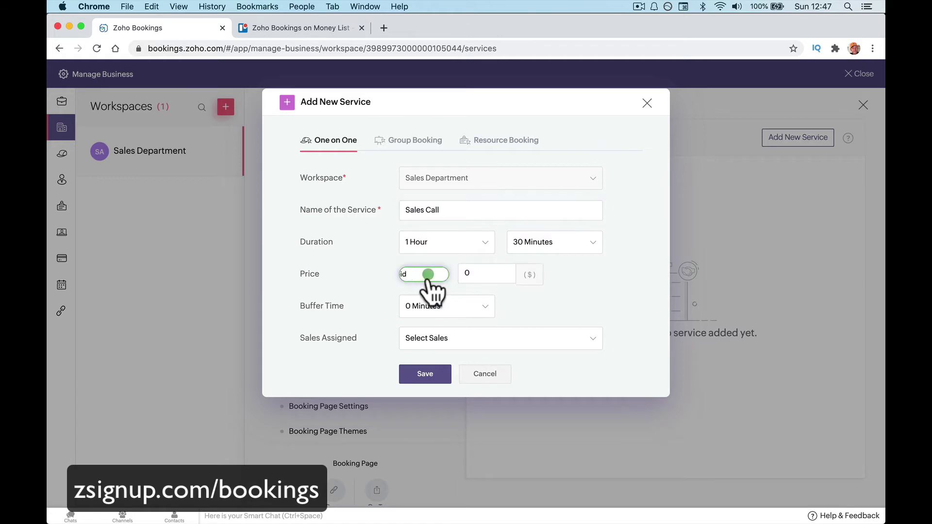
pyautogui.write('50')
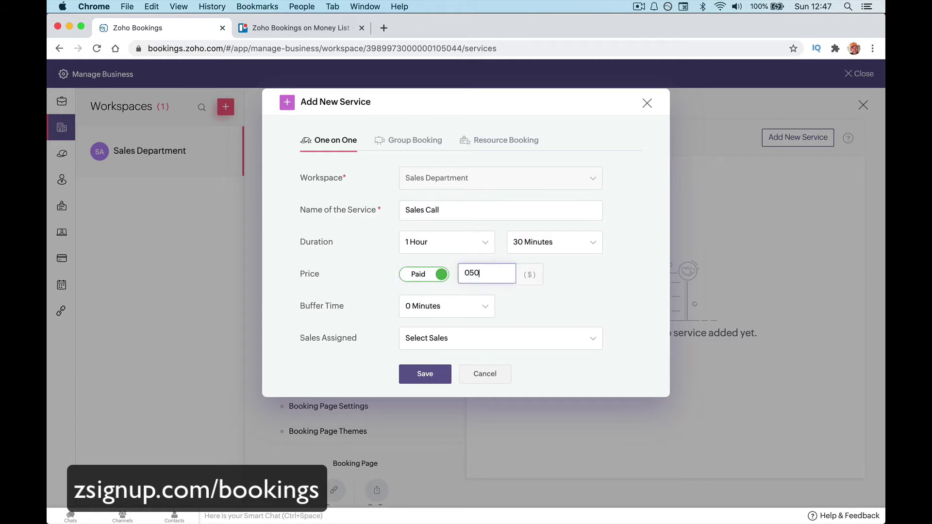
pyautogui.doubleClick(466, 276)
pyautogui.press('BackSpace')
pyautogui.click(438, 275)
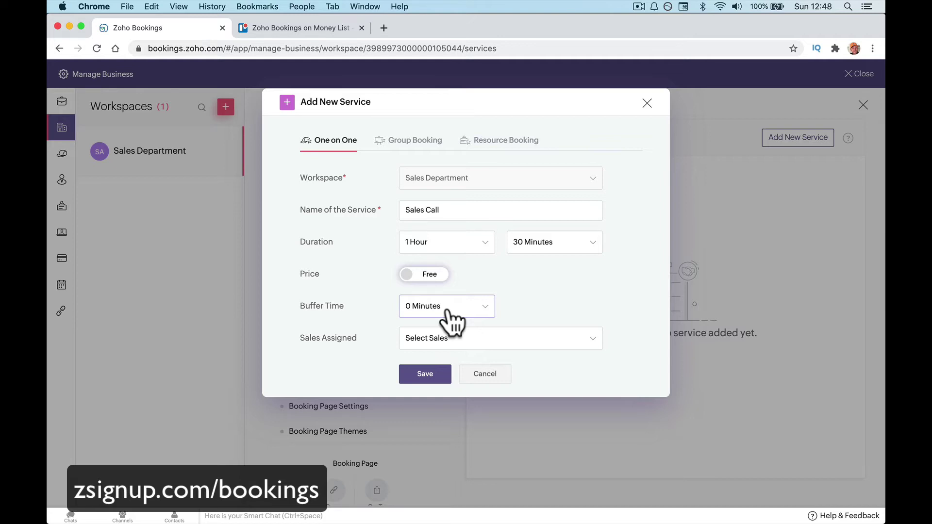
# Set the buffer time to 15 minutes and save the Sales Call service.
pyautogui.click(445, 311)
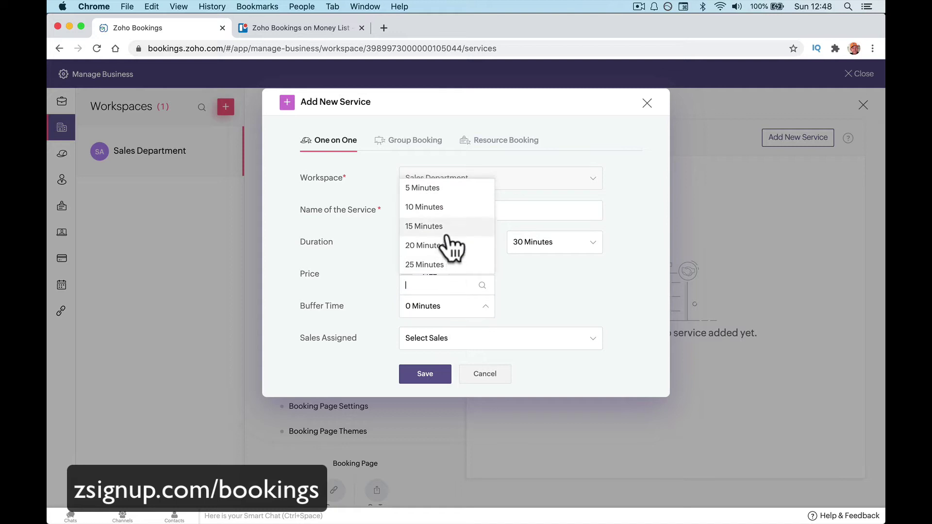
pyautogui.scroll(-2, 447, 257)
pyautogui.click(447, 256)
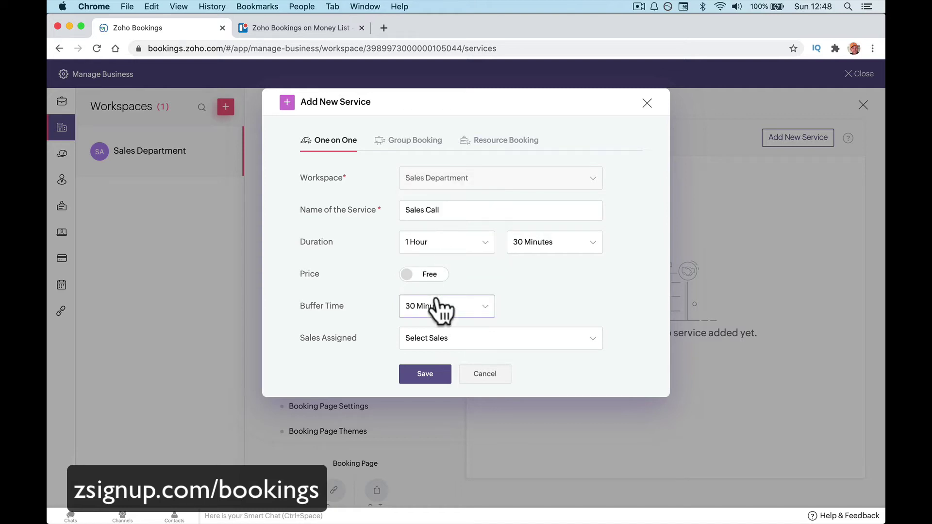
pyautogui.click(436, 306)
pyautogui.click(445, 245)
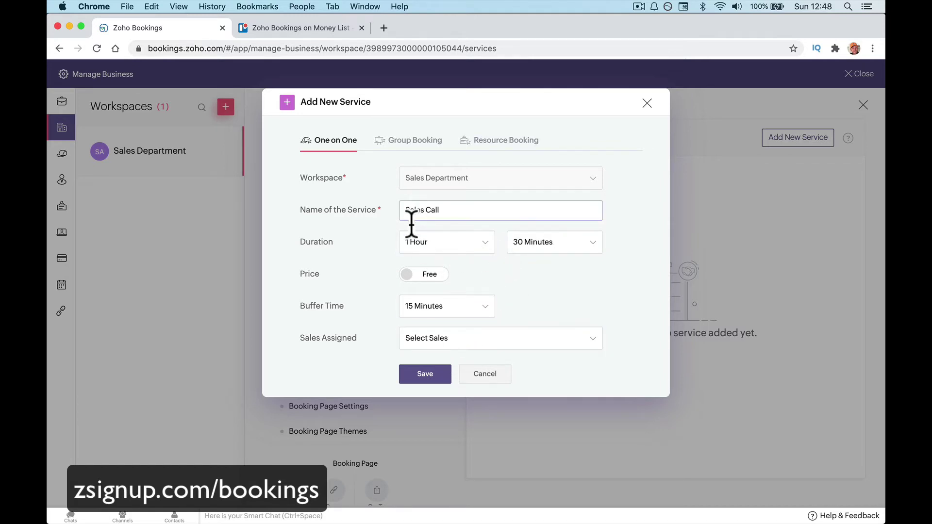
pyautogui.click(428, 375)
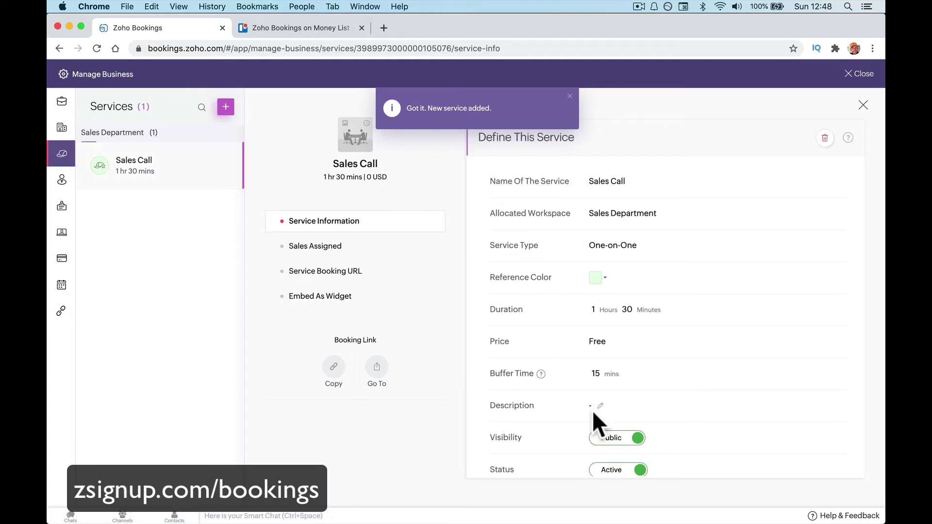
# Show the Sales Call service's booking URL and copy its default link.
pyautogui.click(569, 96)
pyautogui.click(352, 247)
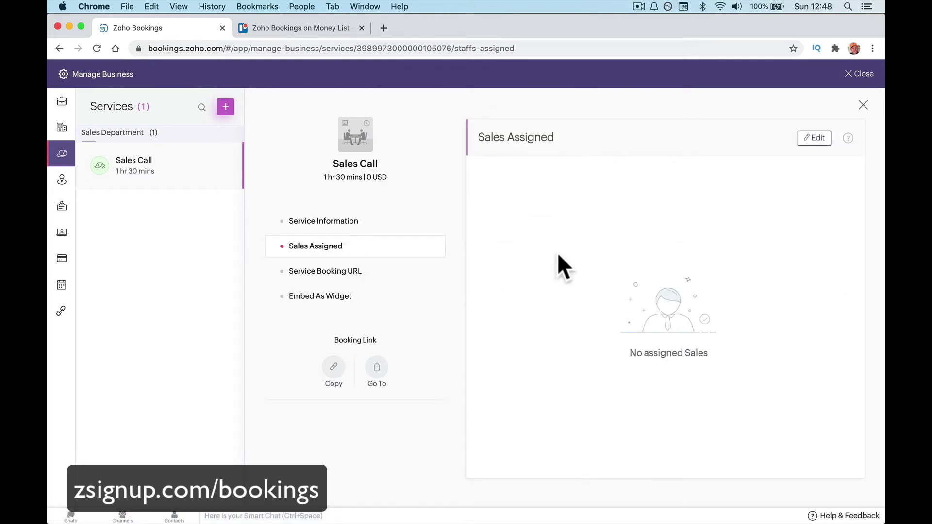
pyautogui.click(371, 276)
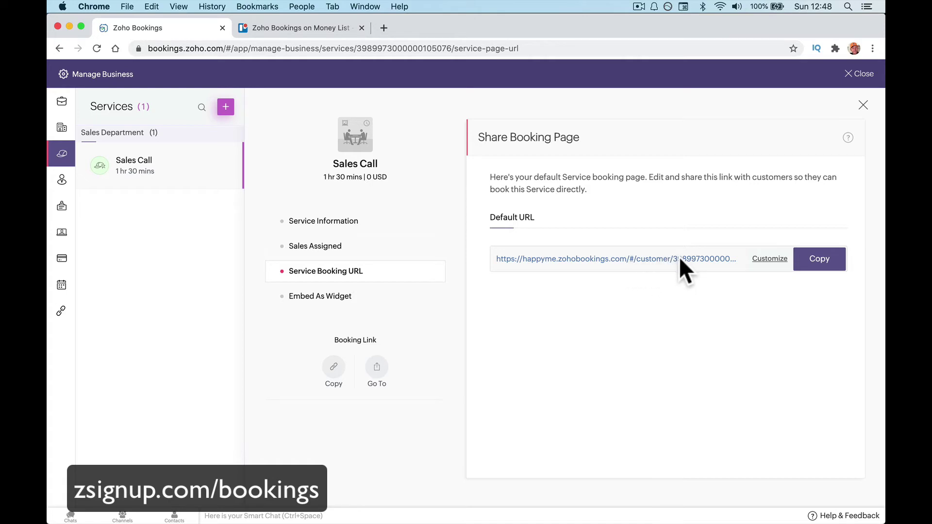
pyautogui.click(811, 265)
# Load the copied Sales Call booking link in a new tab, then go back to the Zoho Bookings tab.
pyautogui.click(384, 29)
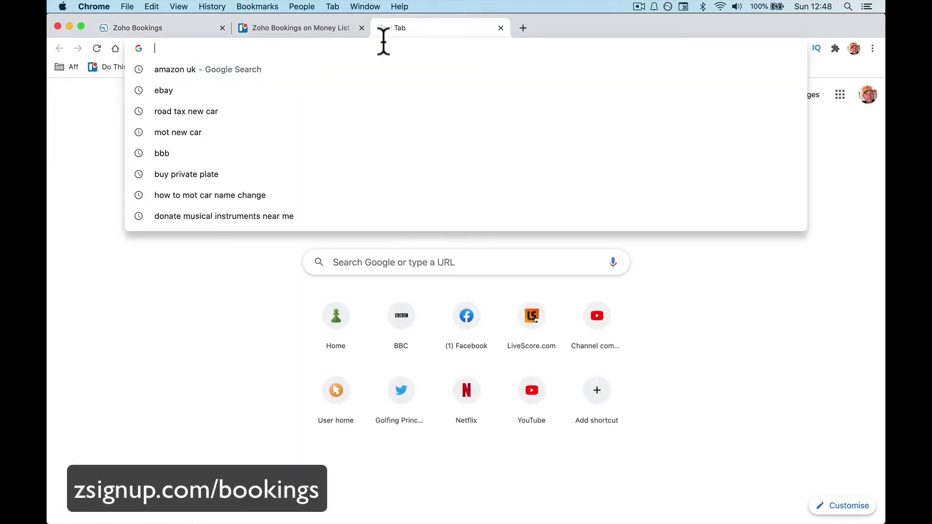
pyautogui.press('super+v')
pyautogui.press('Return')
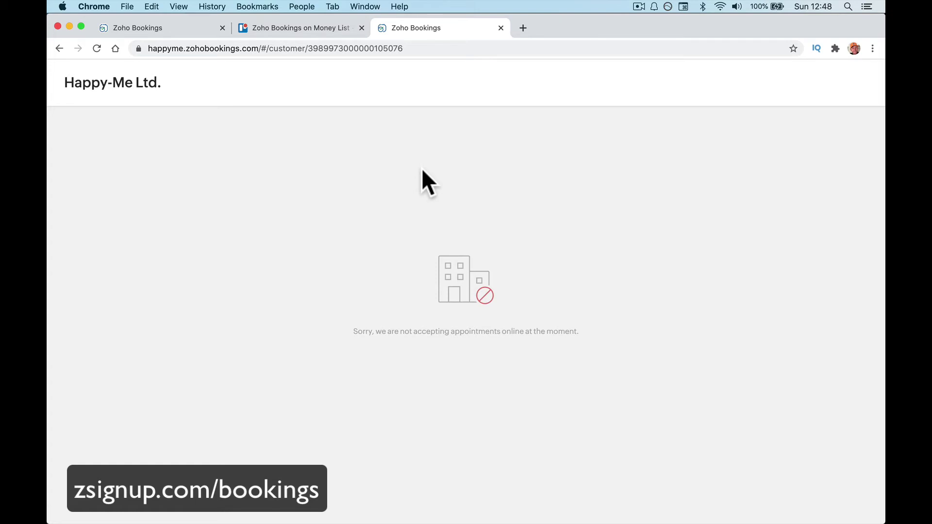
pyautogui.click(178, 28)
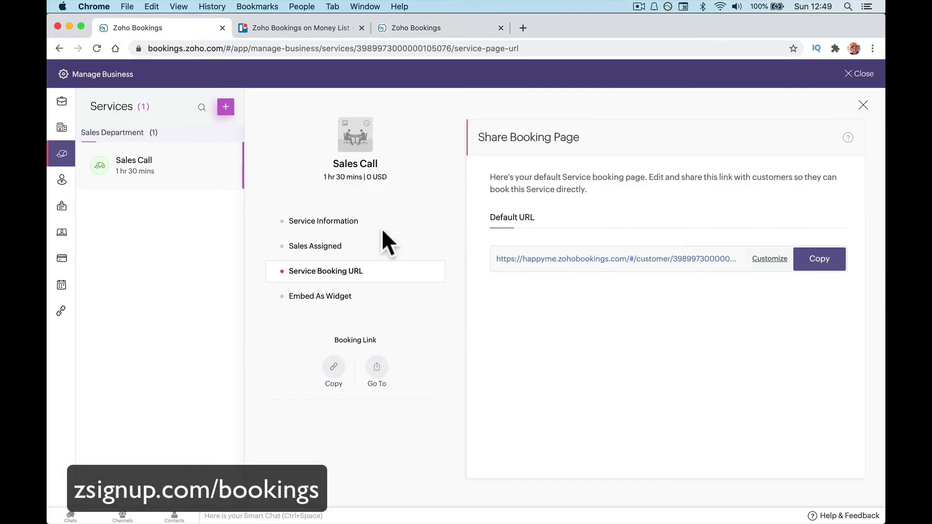
# View the widget embed code, then go to the Sales Department workspace's Notifications settings.
pyautogui.click(384, 300)
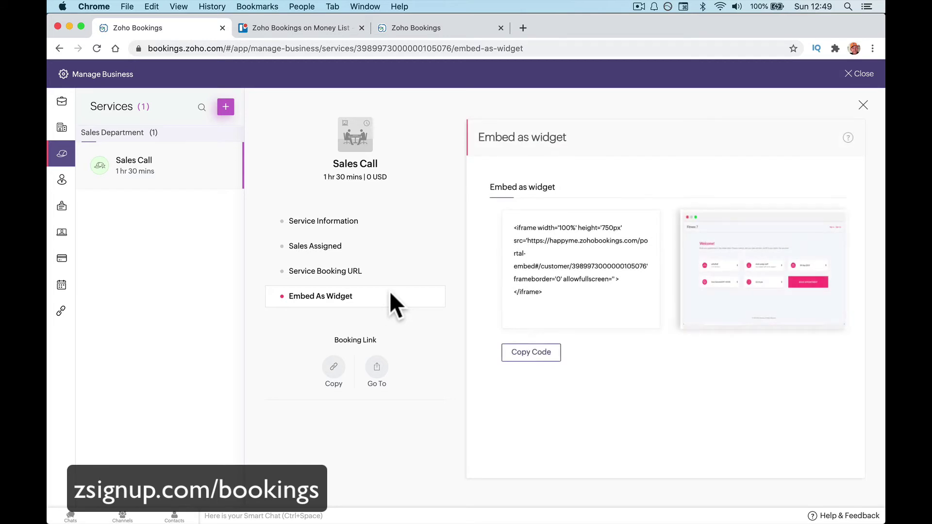
pyautogui.click(62, 127)
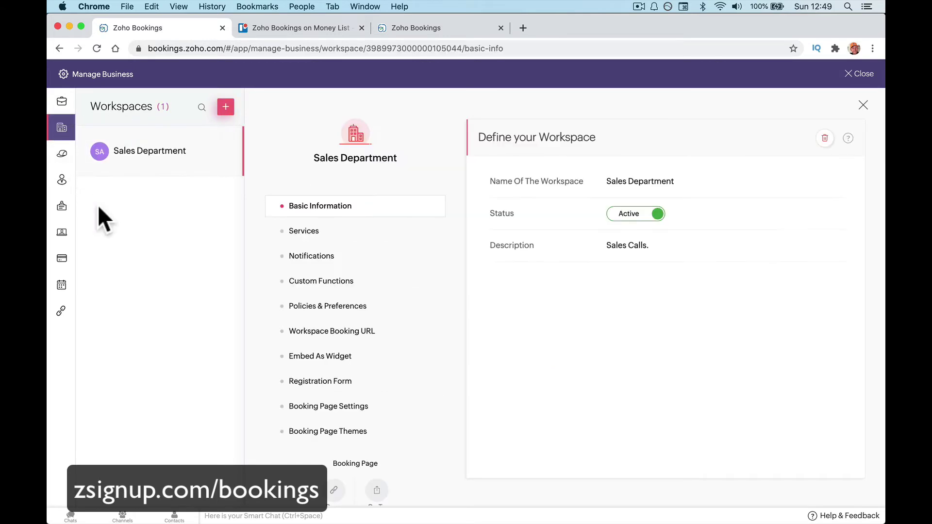
pyautogui.click(301, 231)
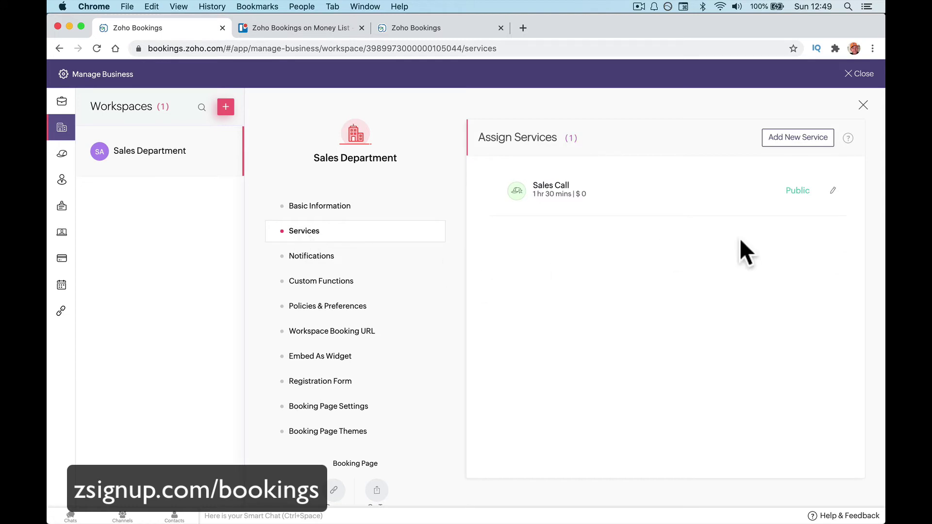
pyautogui.click(359, 260)
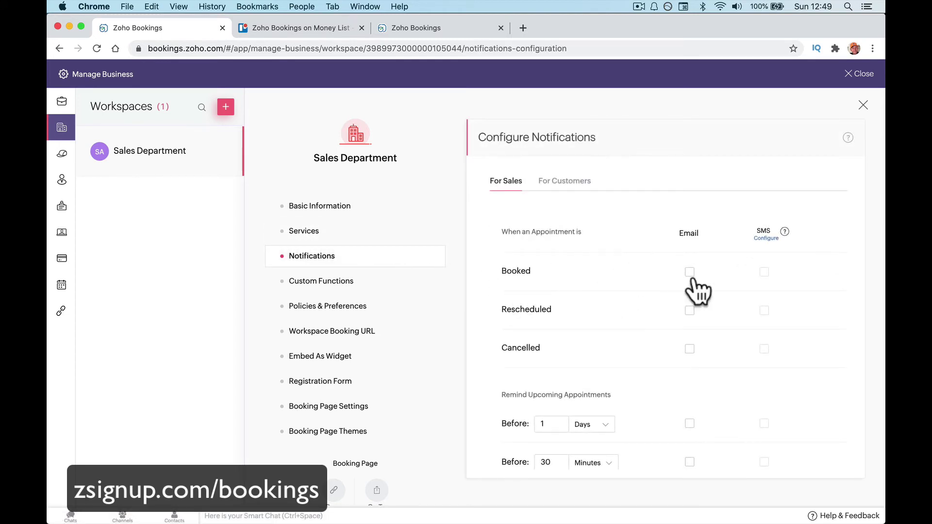
# Tick sales email alerts for booked, rescheduled and cancelled appointments, and check the SMS notification setup.
pyautogui.click(689, 272)
pyautogui.click(689, 310)
pyautogui.click(689, 348)
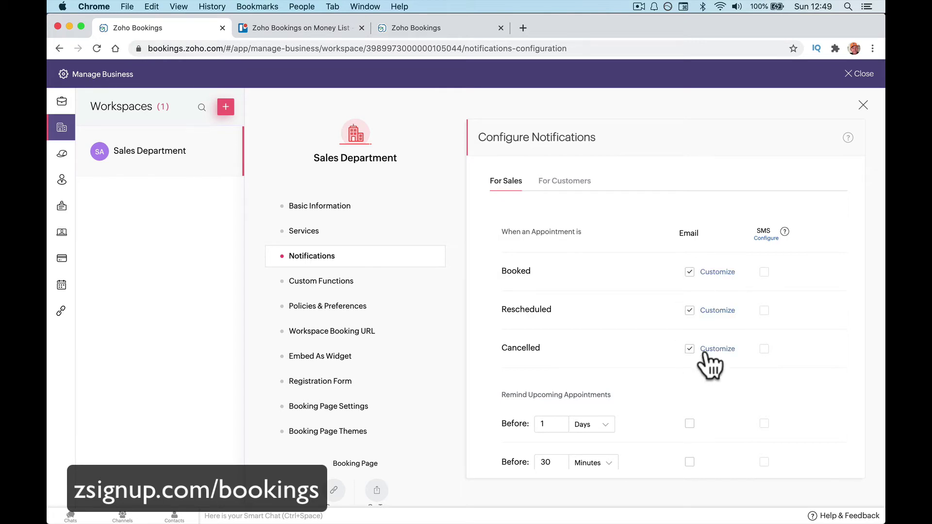
pyautogui.click(765, 238)
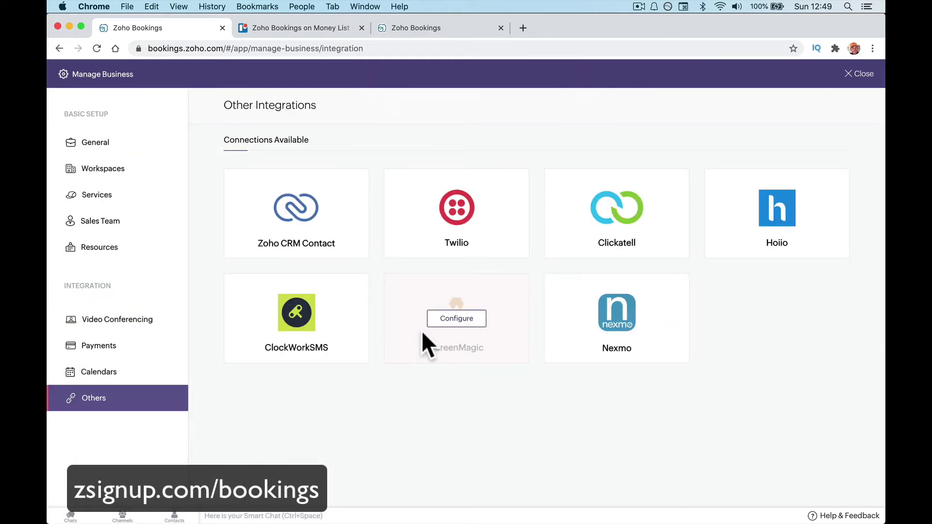
pyautogui.hscroll(-5, 421, 330)
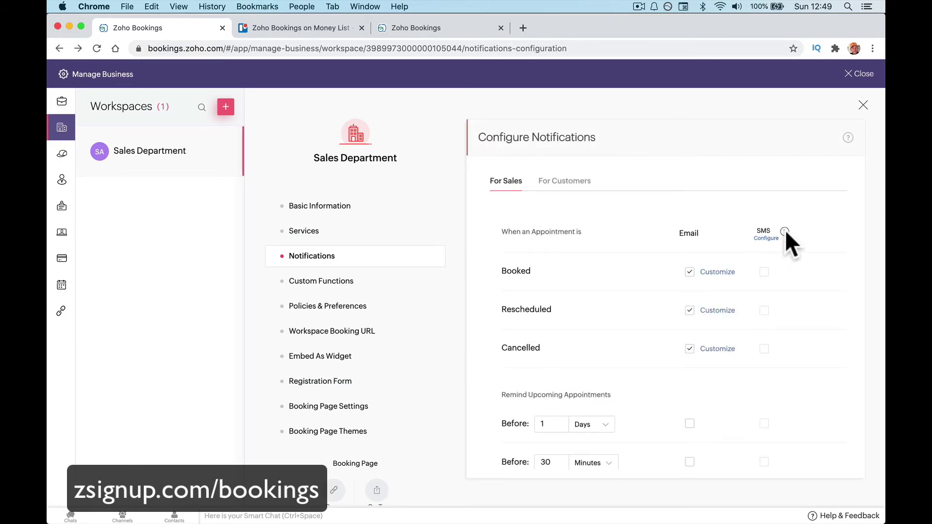
pyautogui.moveTo(785, 231)
pyautogui.scroll(-3, 643, 291)
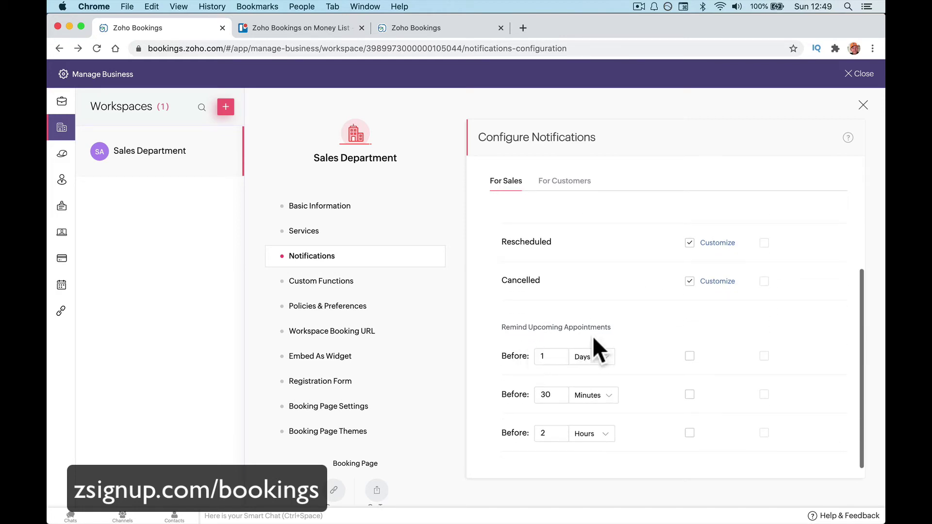
# Enable email reminders 1 day, 30 minutes and 2 hours before, then open Custom Functions.
pyautogui.click(689, 357)
pyautogui.click(689, 394)
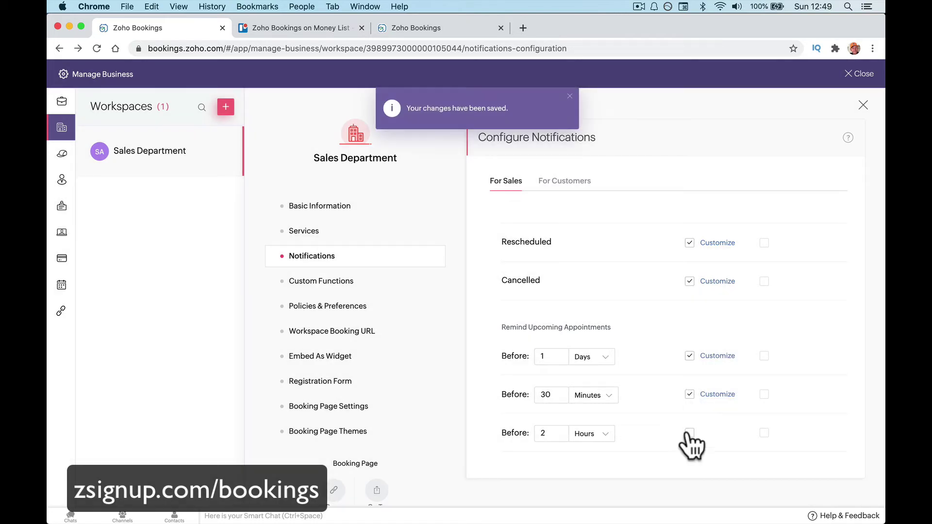
pyautogui.click(689, 433)
pyautogui.scroll(3, 621, 361)
pyautogui.scroll(-3, 622, 359)
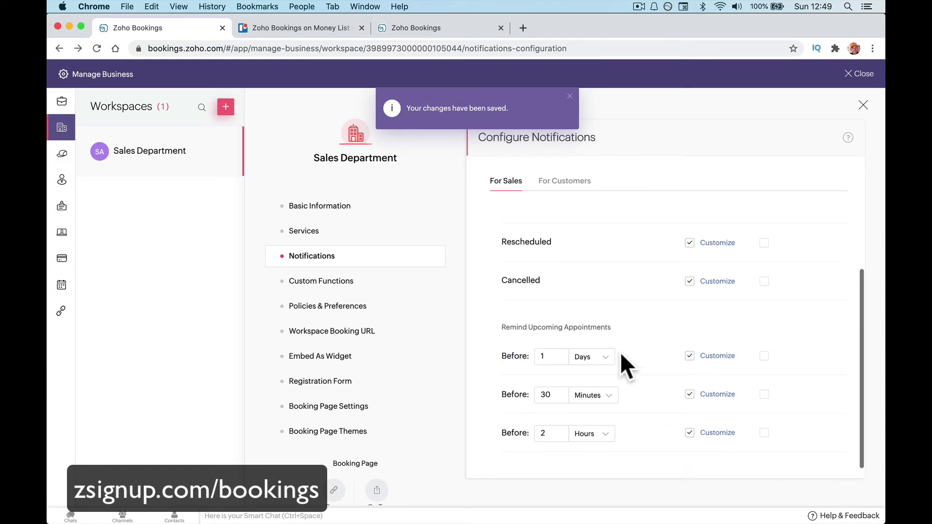
pyautogui.click(362, 284)
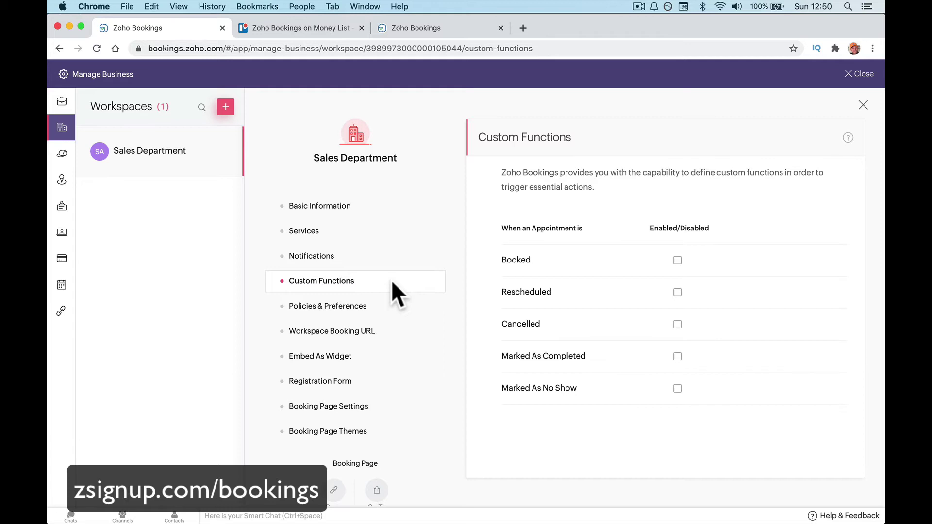
# Inspect the Booked custom function's Deluge editor, leave it disabled, and go to Policies & Preferences.
pyautogui.click(678, 261)
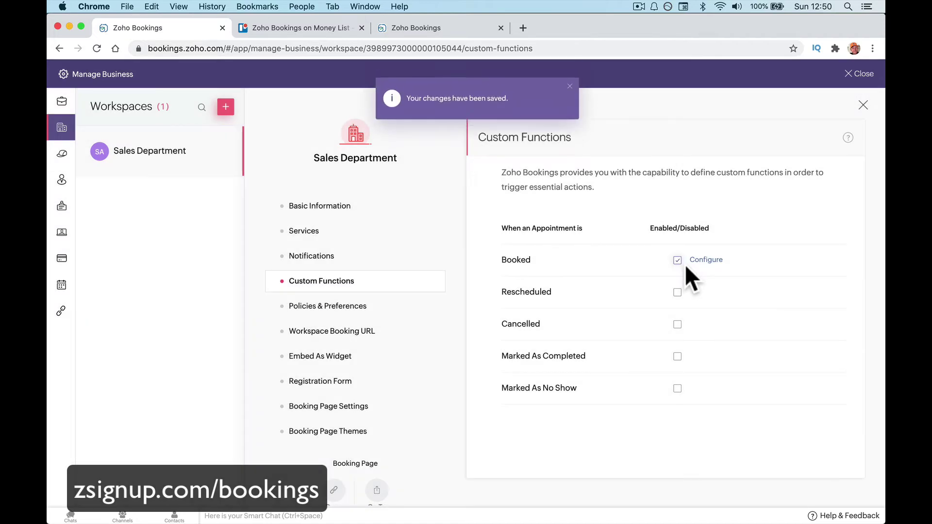
pyautogui.click(708, 258)
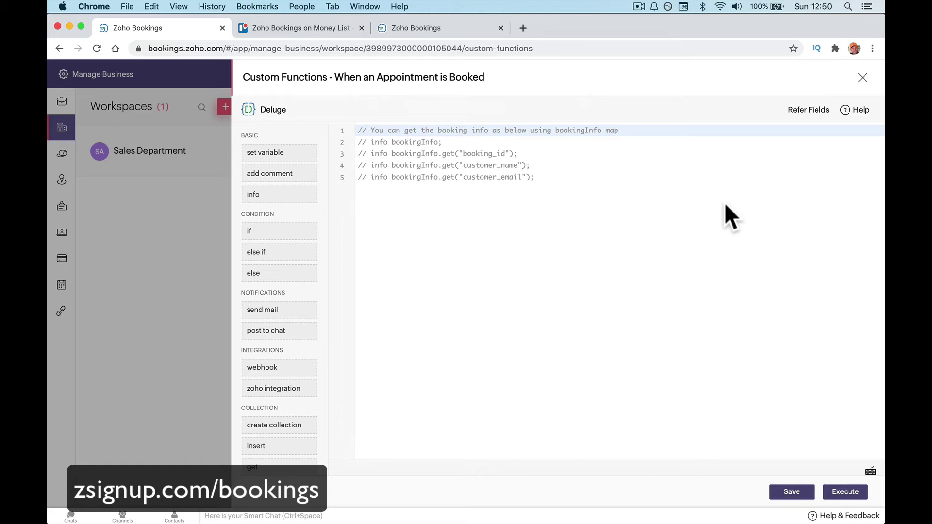
pyautogui.click(863, 77)
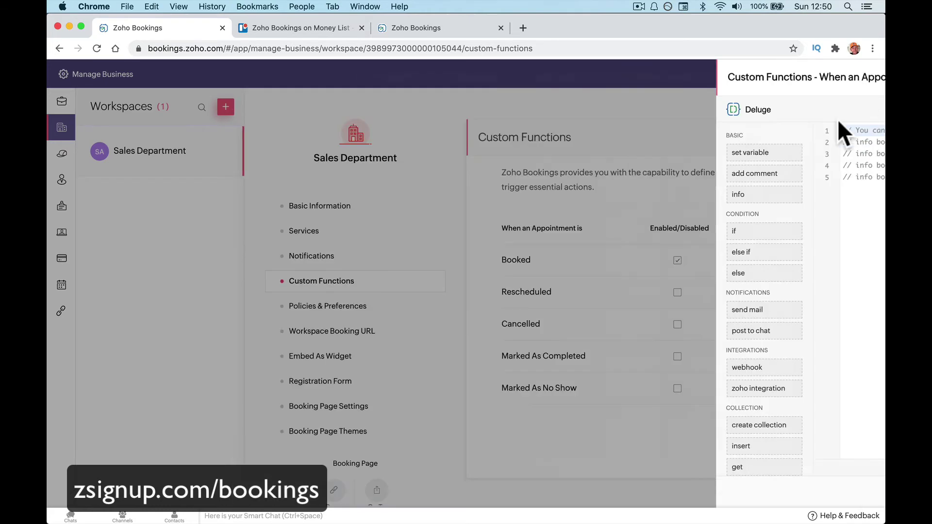
pyautogui.click(677, 257)
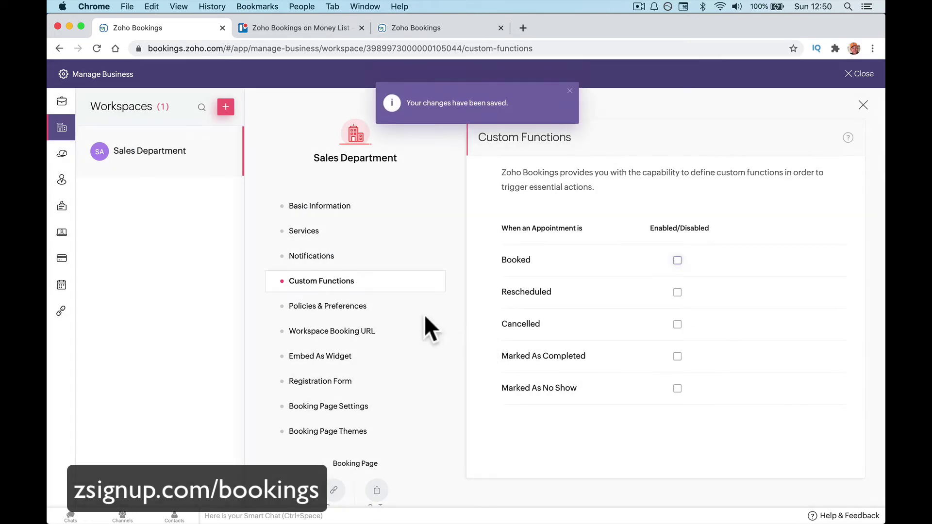
pyautogui.click(402, 307)
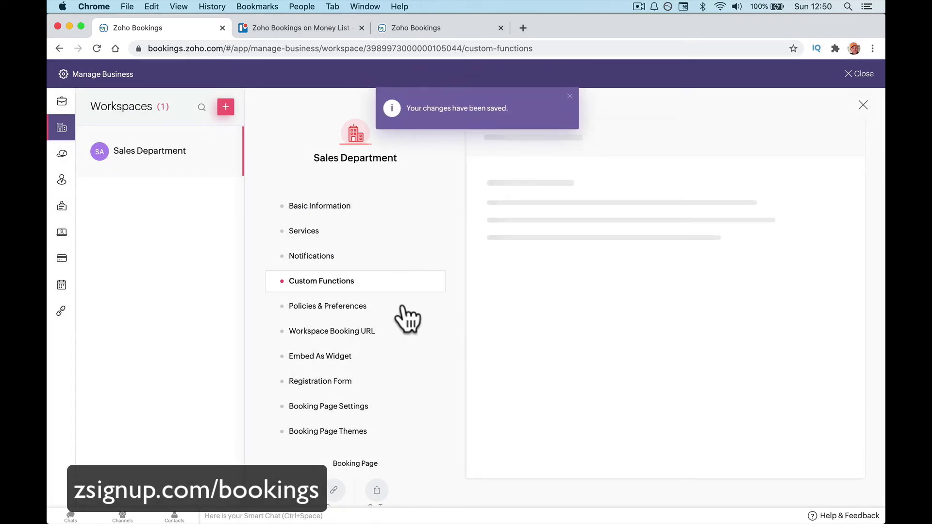
# Review the primary preferences and booking URL, then display the Sales Department's embed-as-widget code.
pyautogui.click(569, 97)
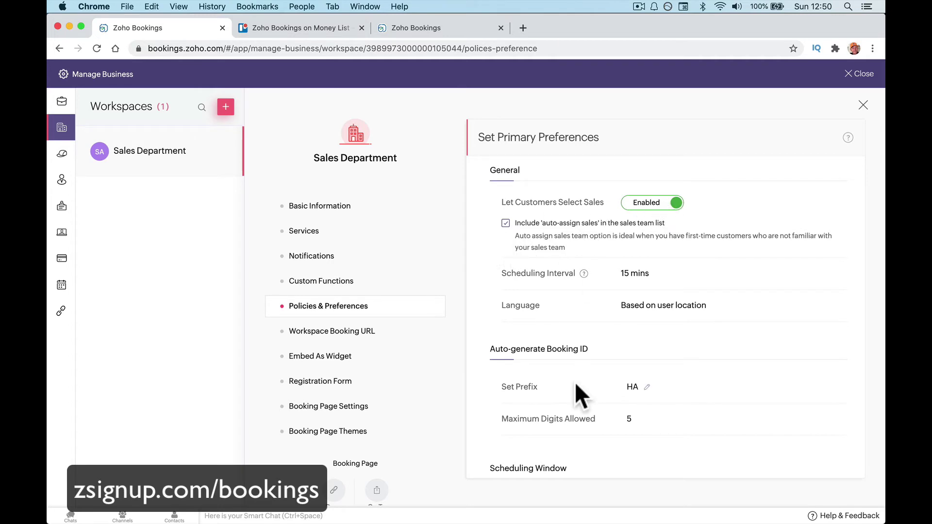
pyautogui.scroll(-5, 575, 382)
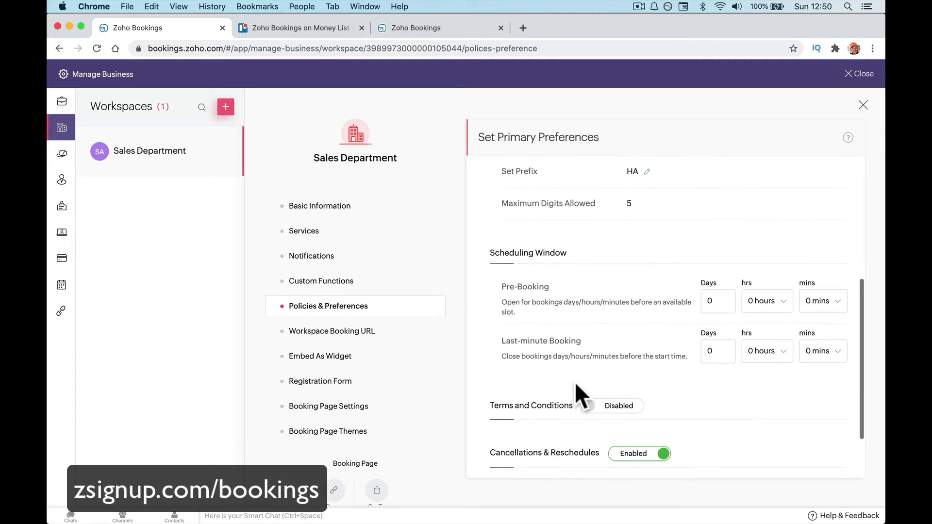
pyautogui.scroll(5, 575, 382)
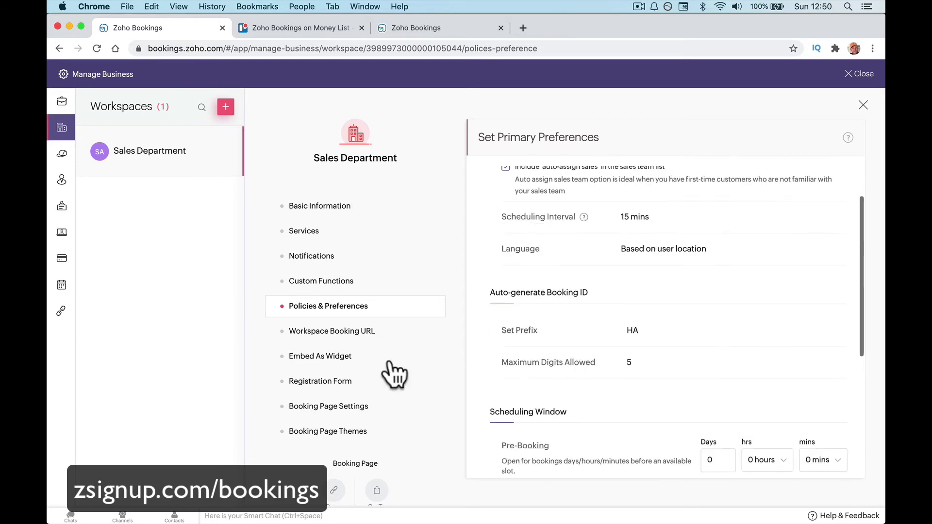
pyautogui.click(369, 342)
pyautogui.click(368, 357)
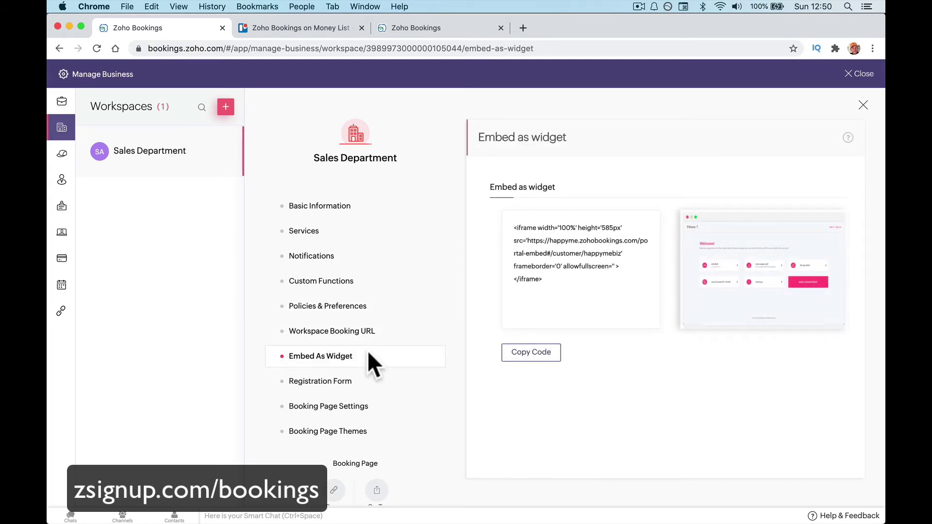
# Compare Booking Page Settings with the Registration Form, ending on the Name, Email, Contact Number fields.
pyautogui.click(378, 384)
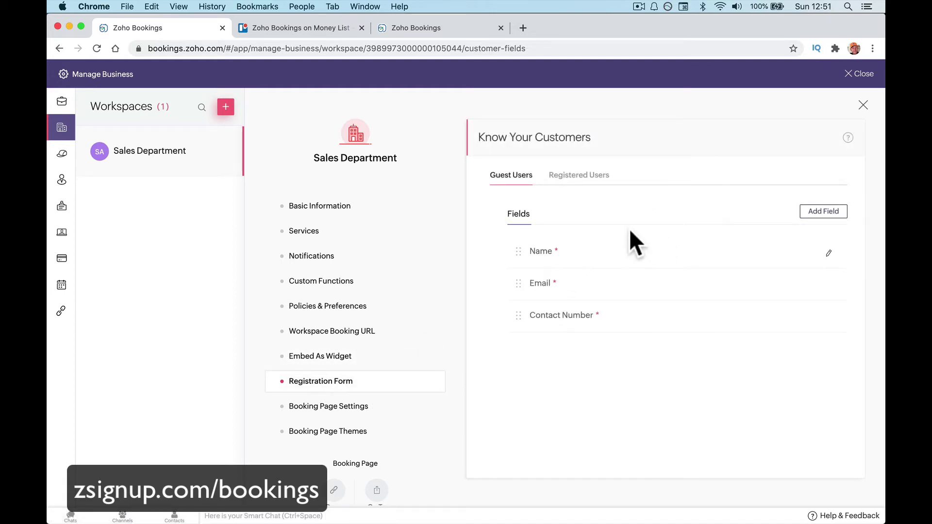
pyautogui.click(373, 412)
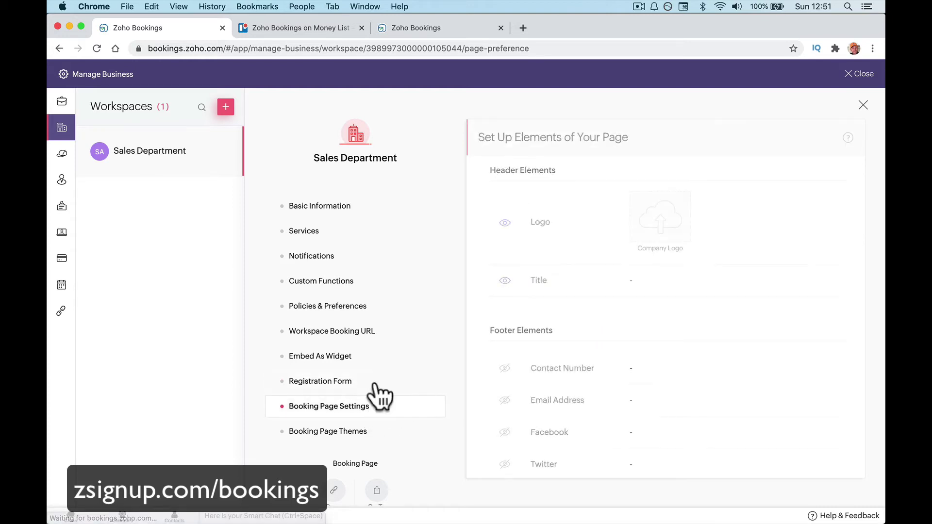
pyautogui.click(374, 380)
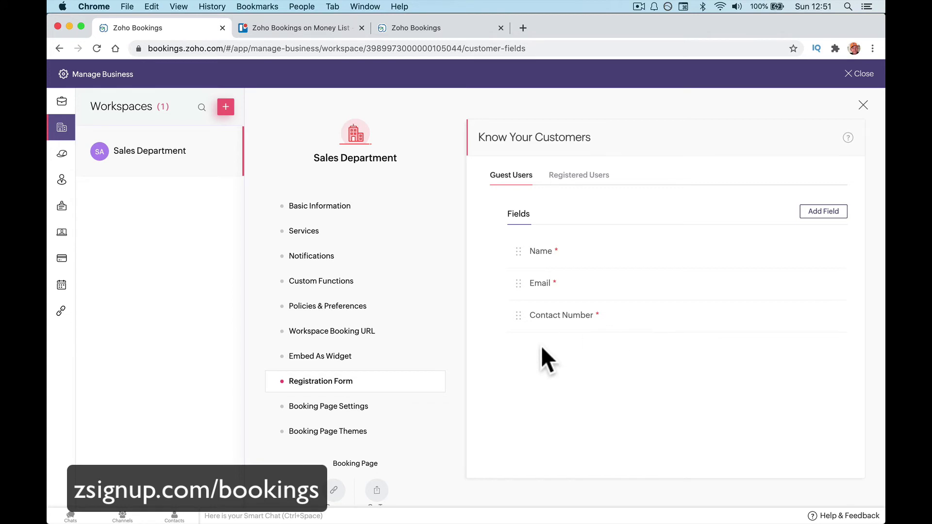
pyautogui.click(400, 406)
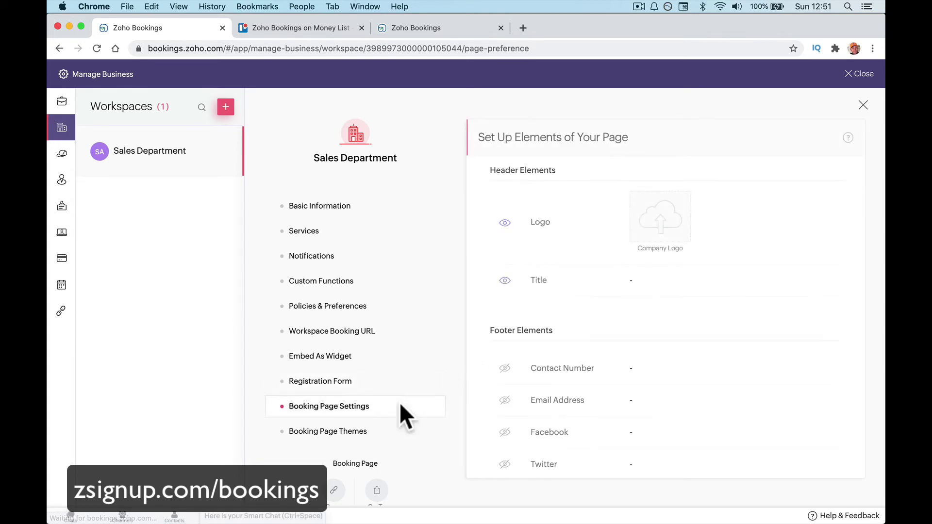
pyautogui.scroll(-1, 400, 406)
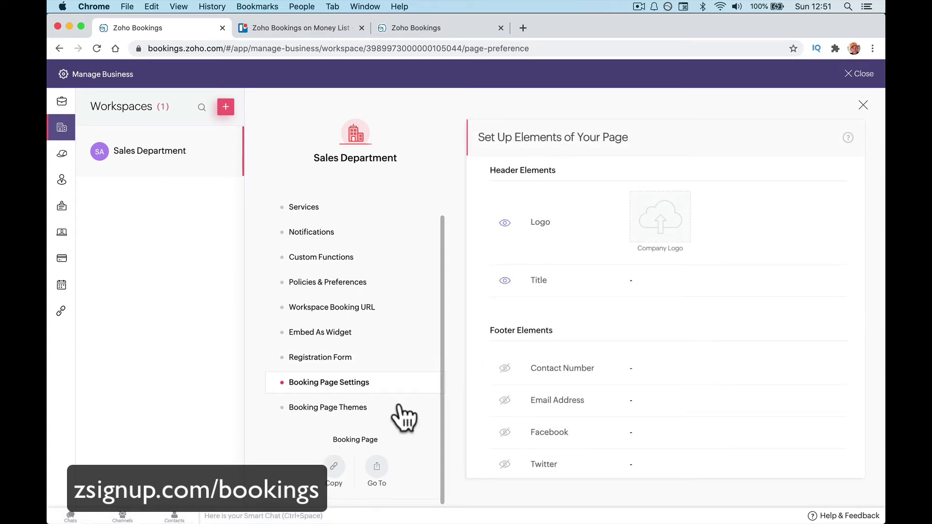
pyautogui.click(396, 357)
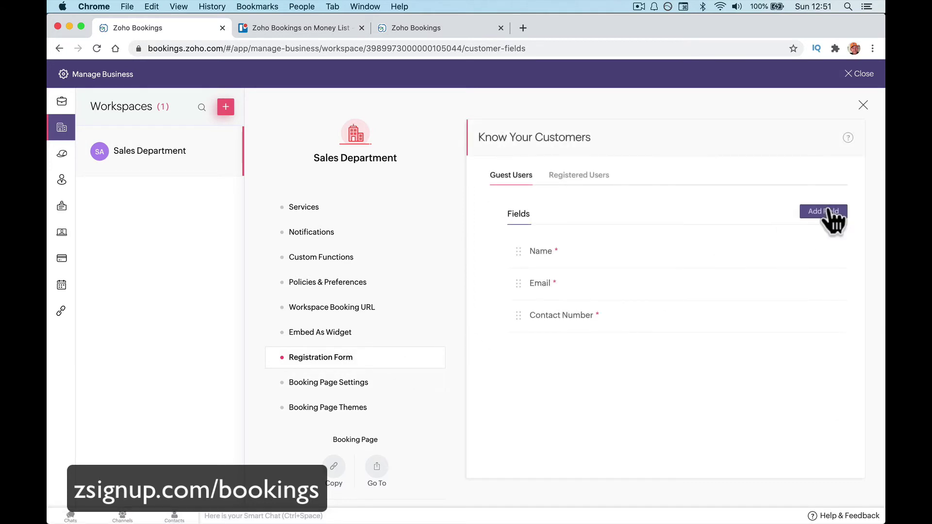
# Add a mandatory MultiLine guest field 'Tell Us What You Need?', then go to Booking Page Settings.
pyautogui.click(825, 213)
pyautogui.click(508, 197)
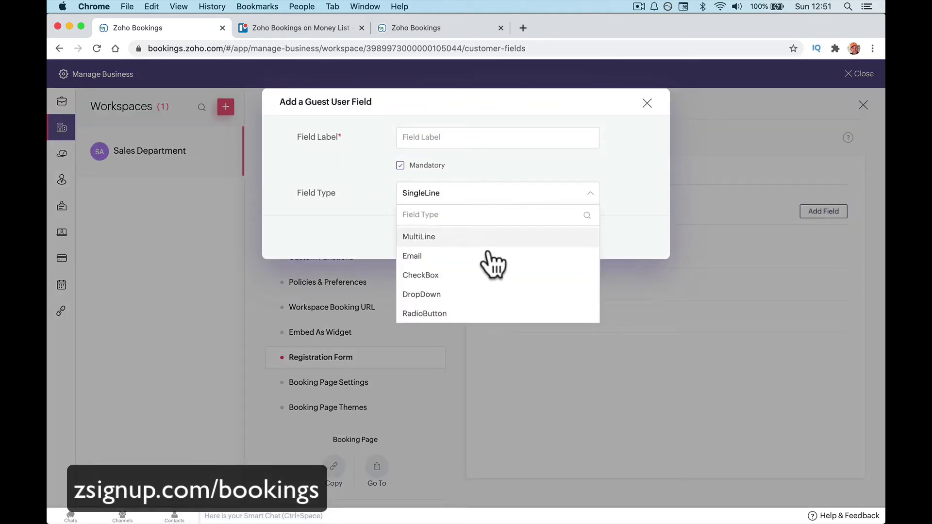
pyautogui.scroll(-1, 495, 282)
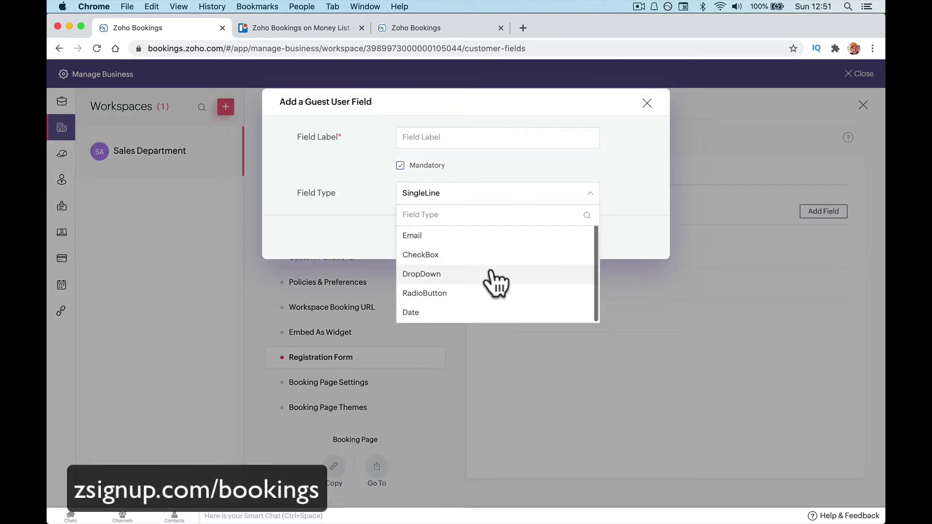
pyautogui.scroll(1, 496, 279)
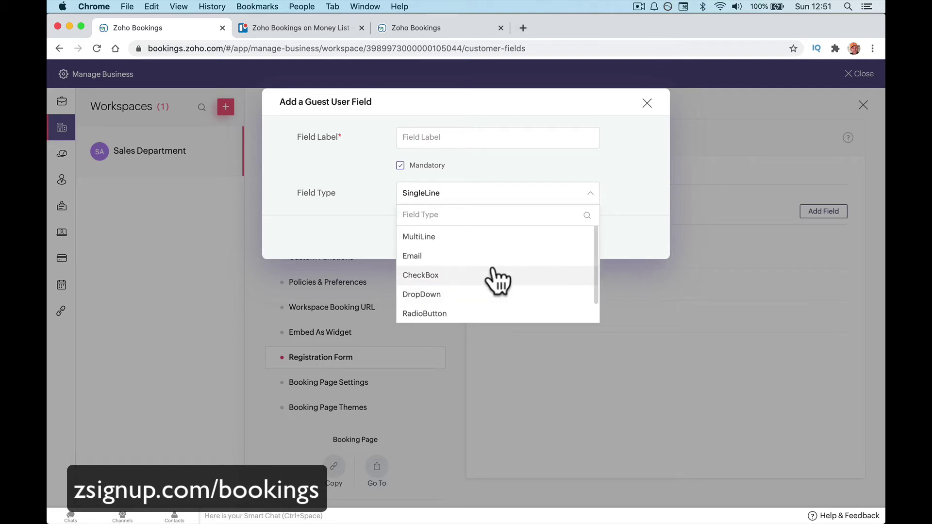
pyautogui.click(490, 233)
pyautogui.click(473, 141)
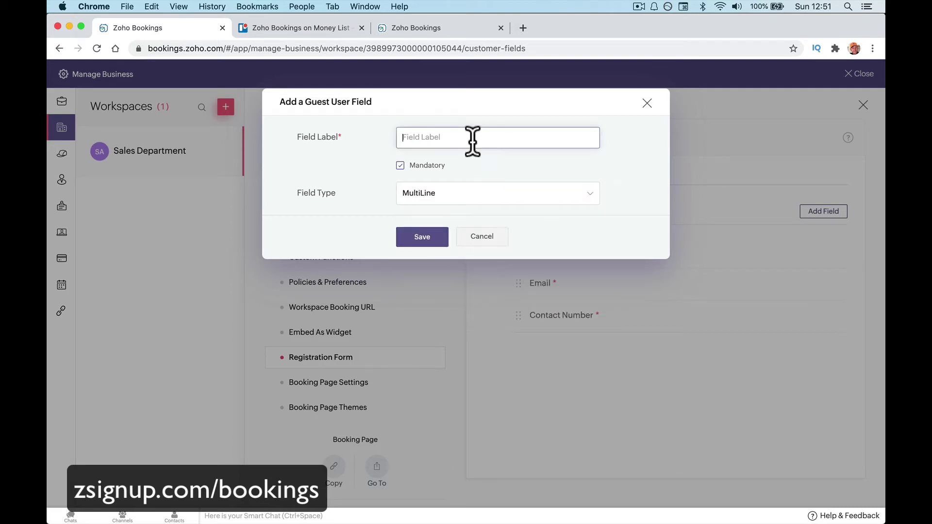
pyautogui.write('Tell Us What You Need?')
pyautogui.click(422, 238)
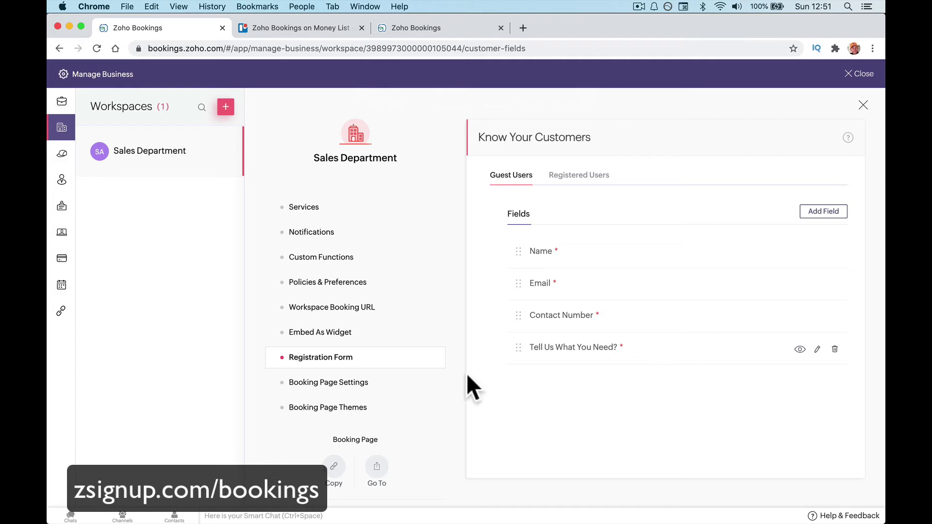
pyautogui.click(402, 384)
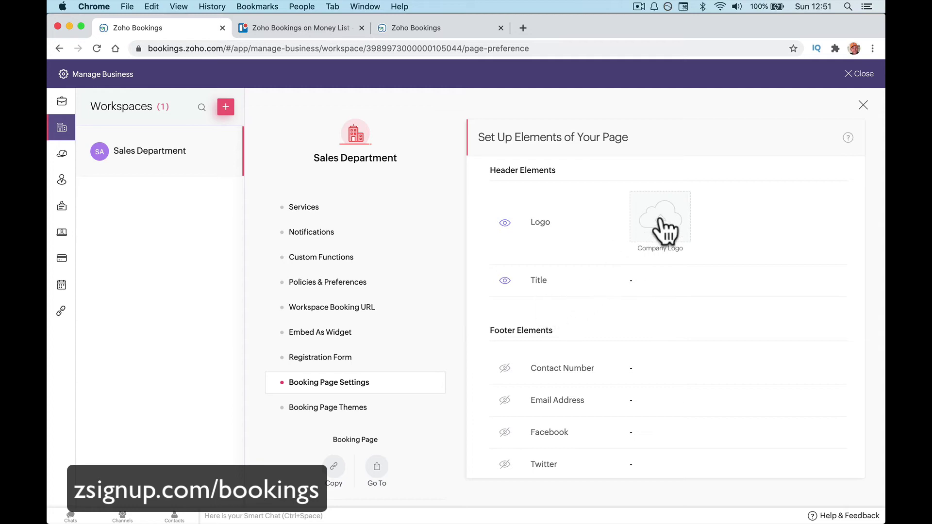
# Look over the booking page header and footer elements, then close Manage Business to the calendar.
pyautogui.moveTo(629, 286)
pyautogui.scroll(-2, 620, 326)
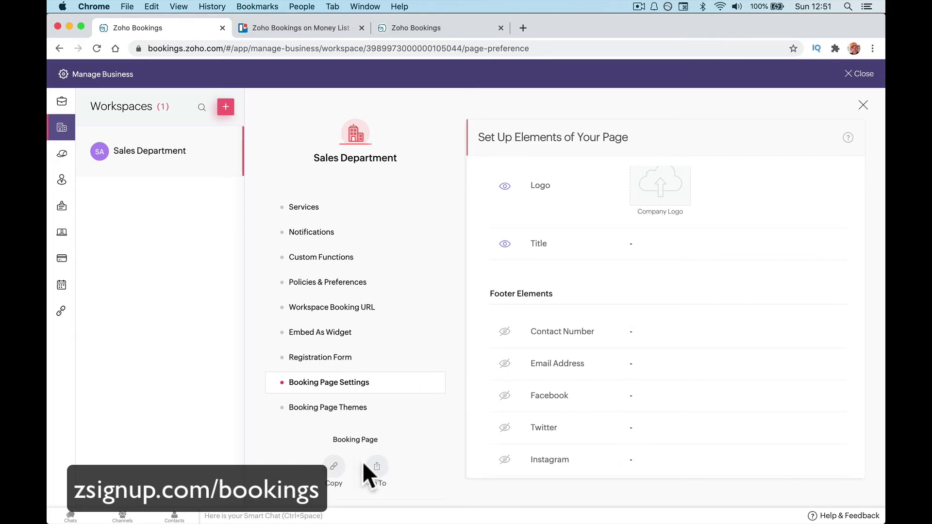
pyautogui.scroll(1, 323, 240)
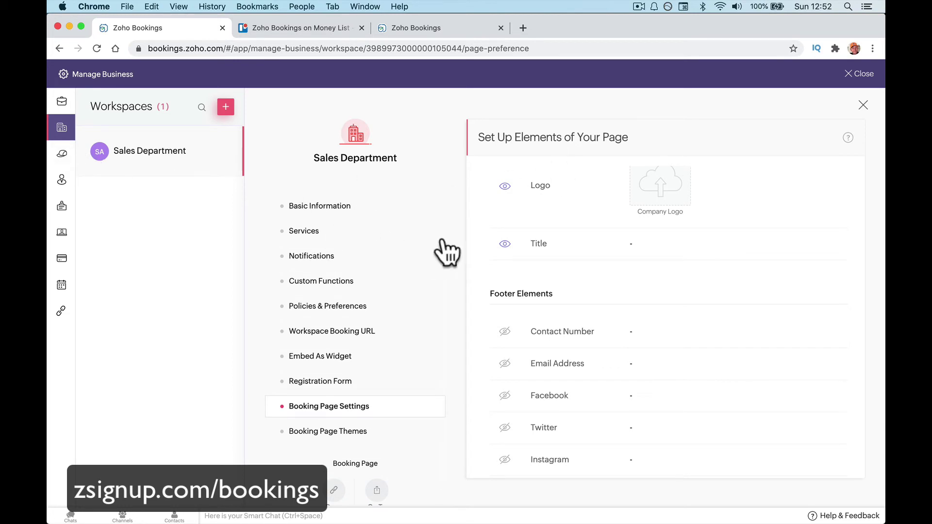
pyautogui.click(861, 75)
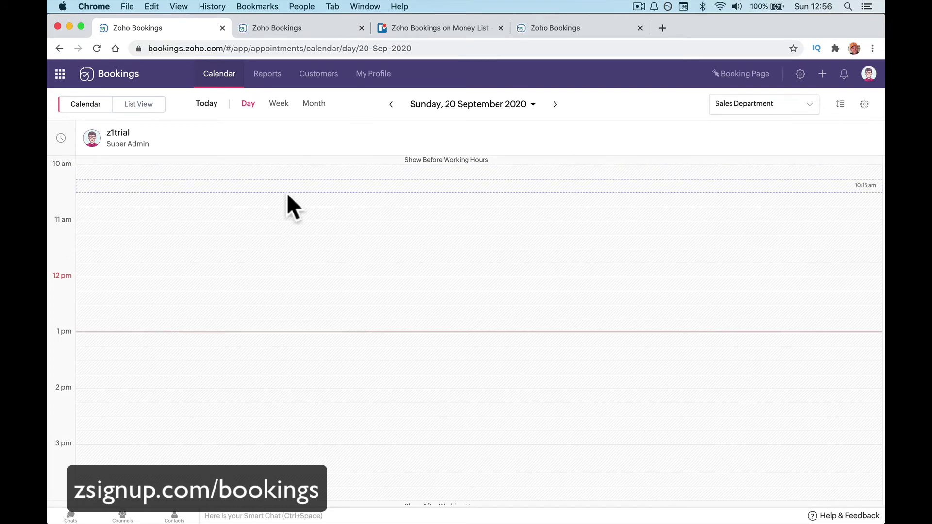
# Add the Super Admin to the Sales Call service's assigned staff and save.
pyautogui.click(799, 74)
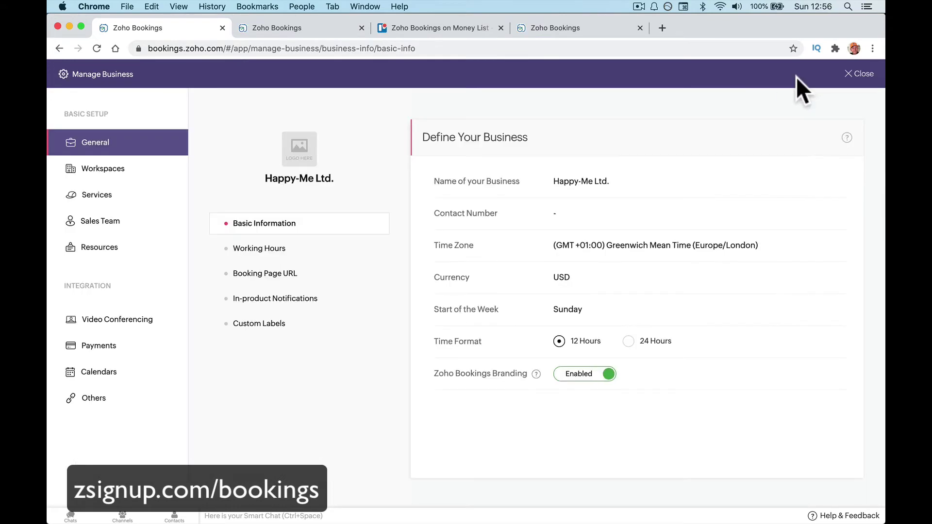
pyautogui.click(115, 195)
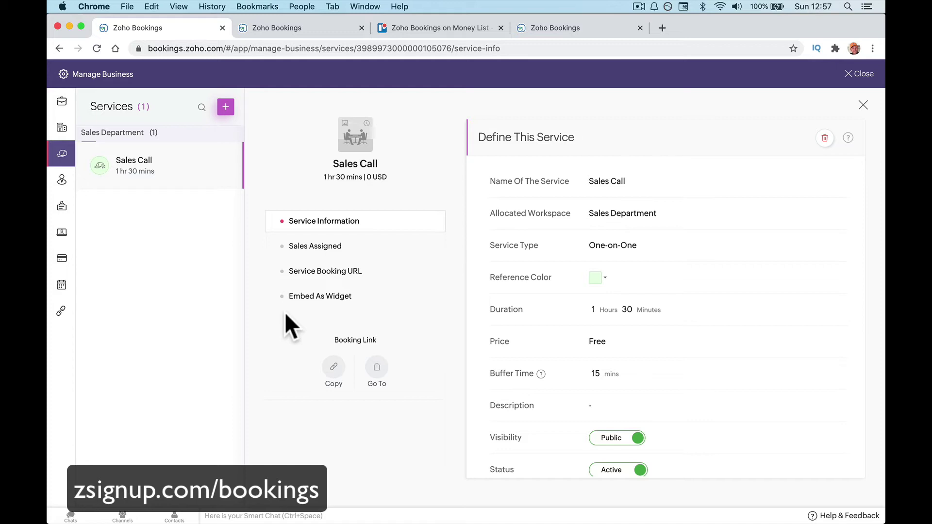
pyautogui.click(328, 247)
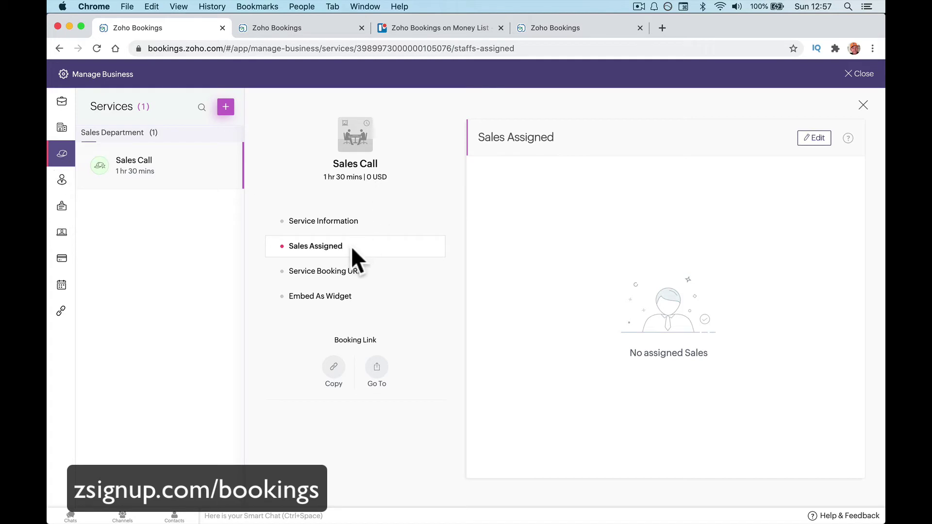
pyautogui.click(811, 141)
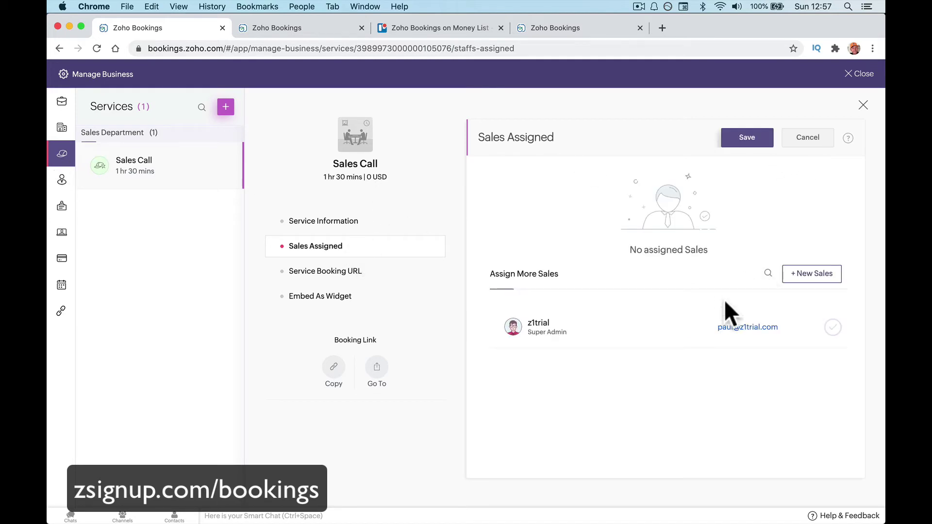
pyautogui.click(830, 331)
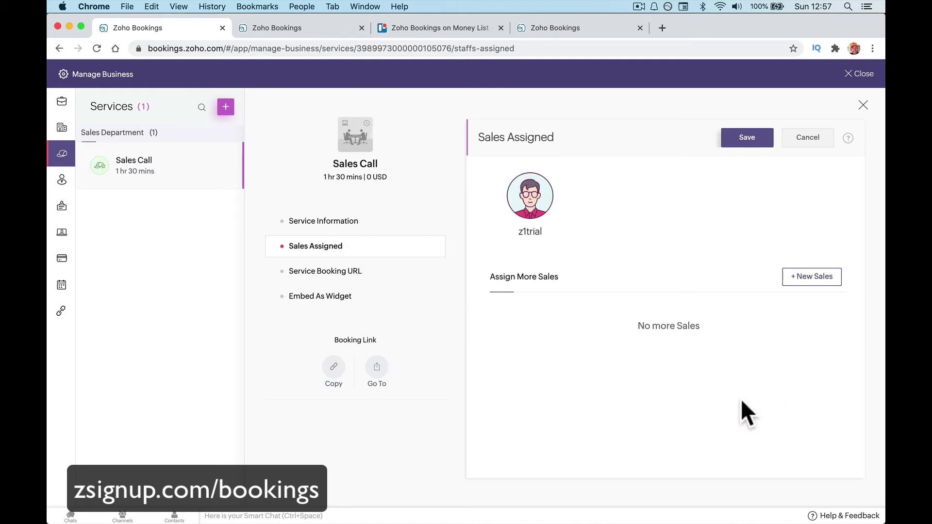
pyautogui.click(743, 138)
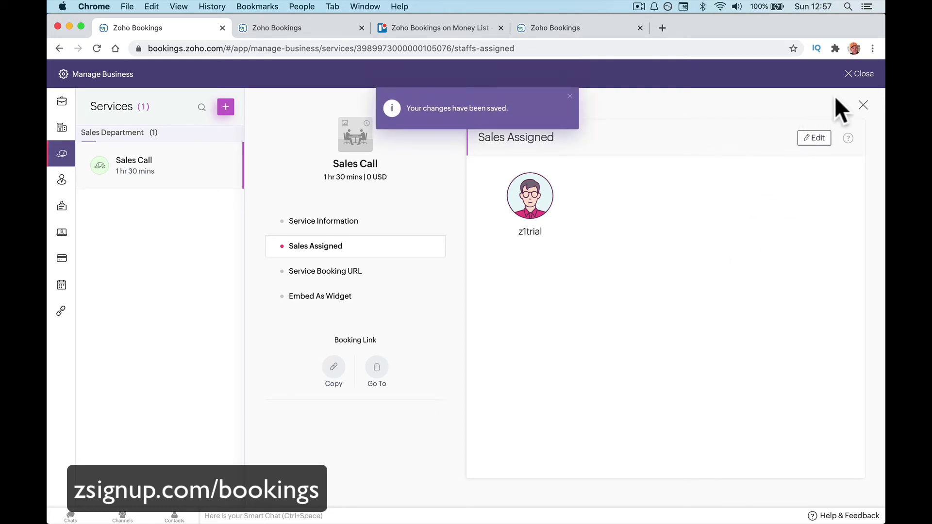
pyautogui.click(858, 74)
# Open the Sales Department's customer booking page in a new browser tab via the Booking Page links.
pyautogui.click(738, 72)
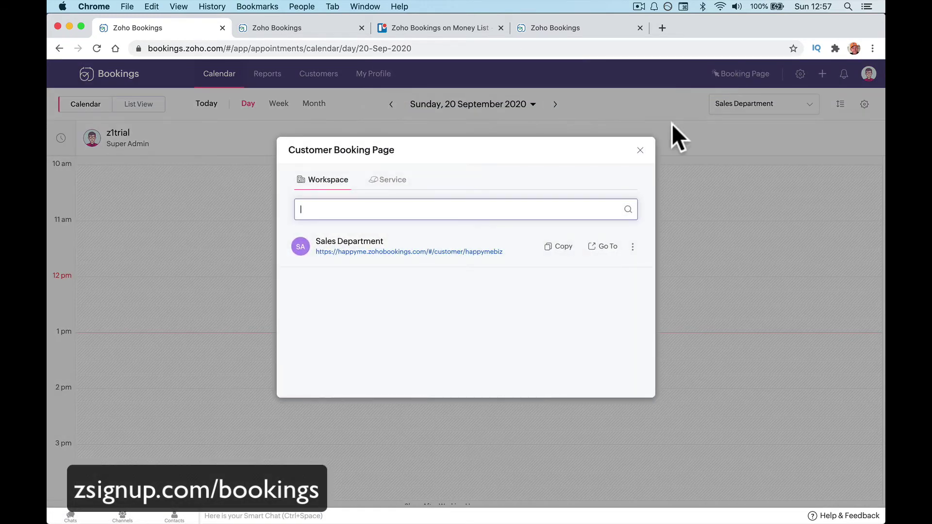
pyautogui.click(598, 247)
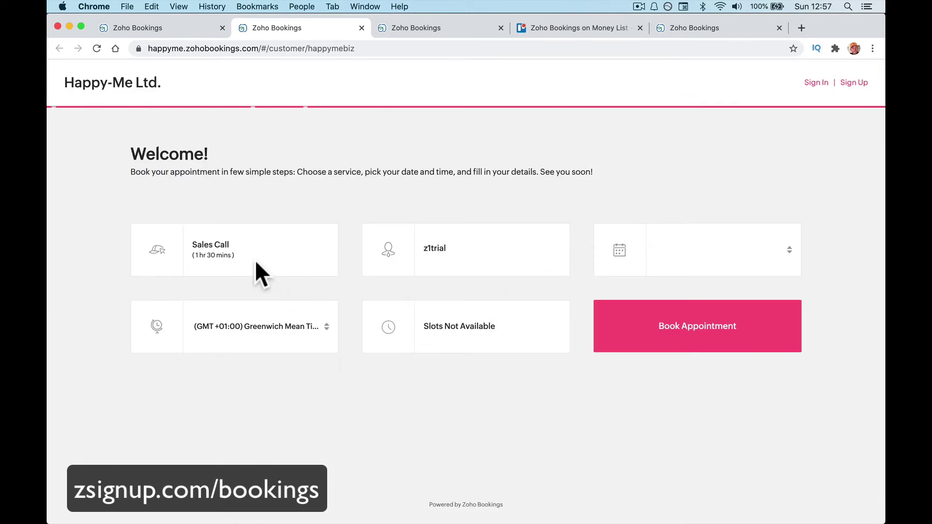
pyautogui.click(361, 28)
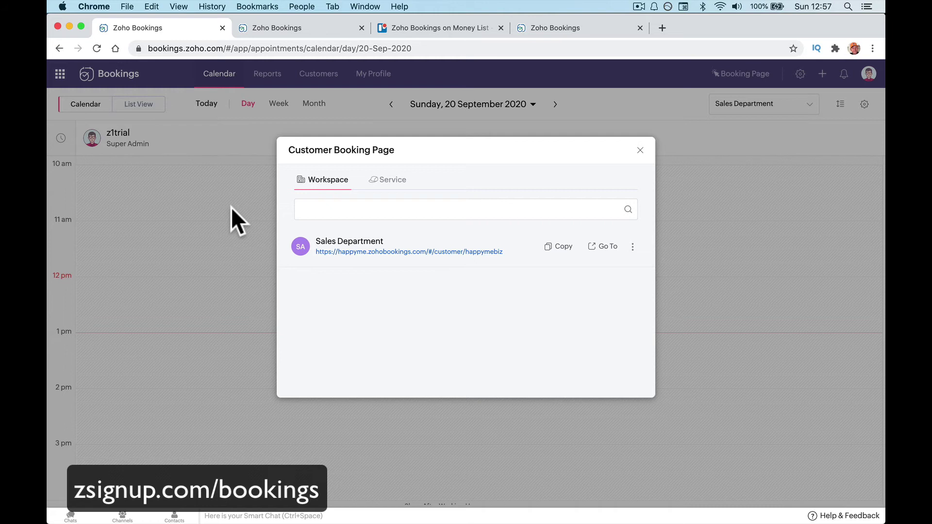
pyautogui.click(231, 219)
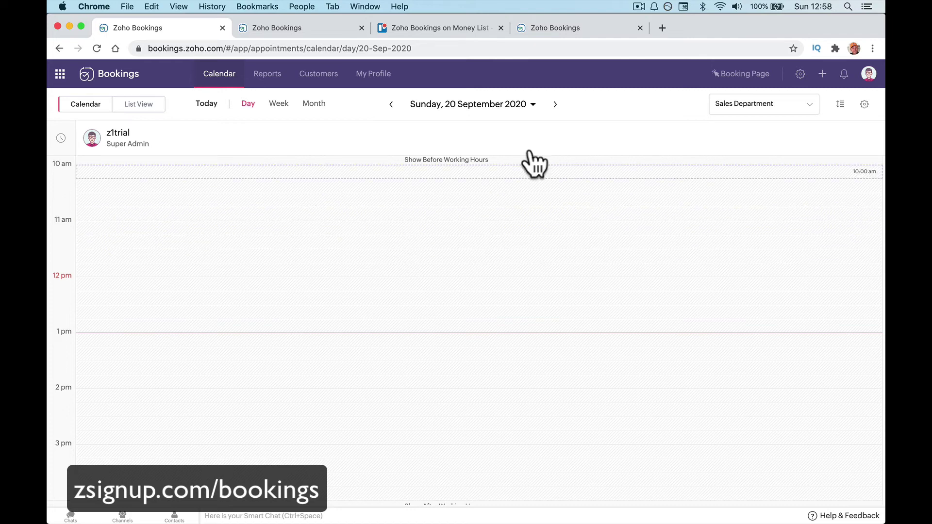
pyautogui.click(741, 75)
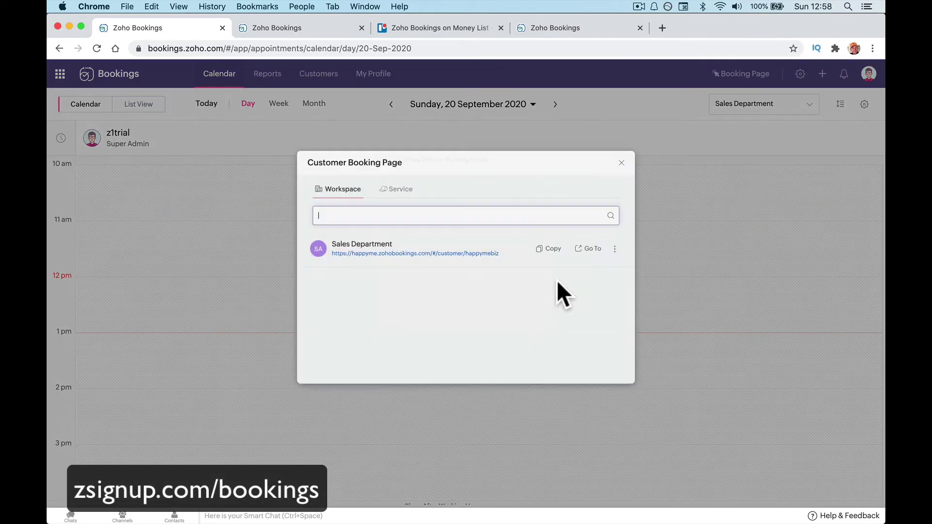
pyautogui.click(601, 247)
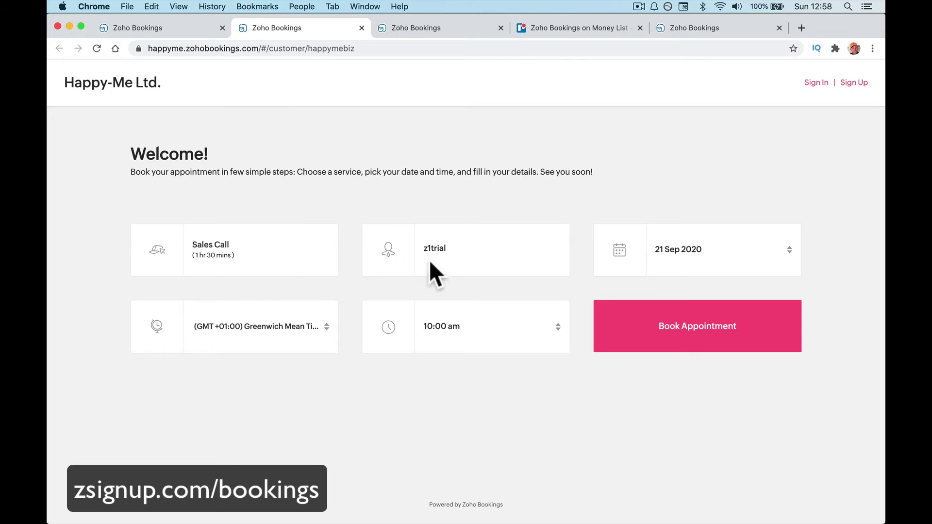
# Choose 29 Sep 2020 at 11:30 am for the Sales Call and book it.
pyautogui.moveTo(421, 244); pyautogui.dragTo(454, 244)
pyautogui.click(180, 183)
pyautogui.click(764, 260)
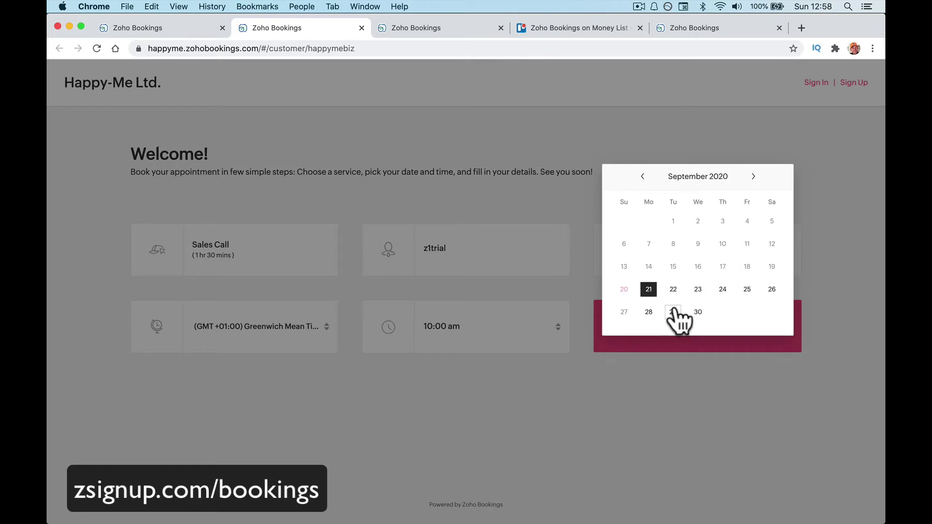
pyautogui.click(674, 312)
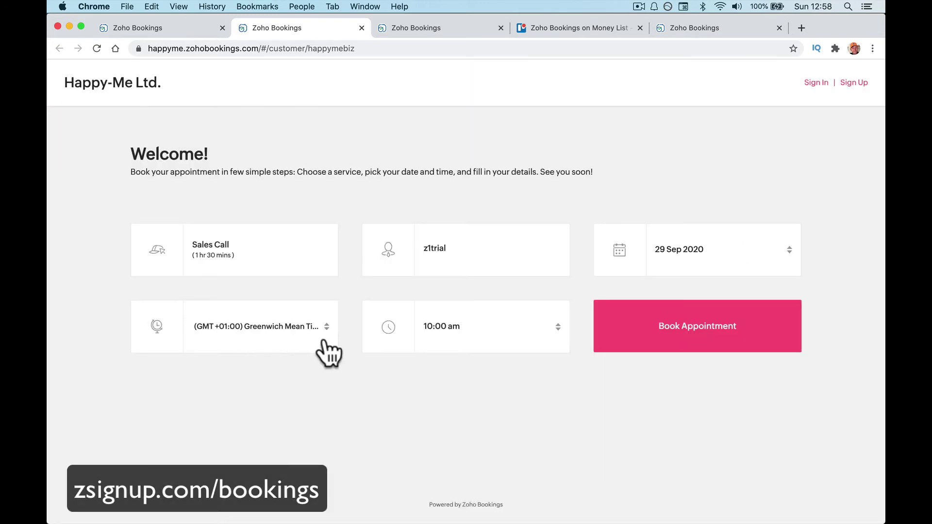
pyautogui.click(503, 338)
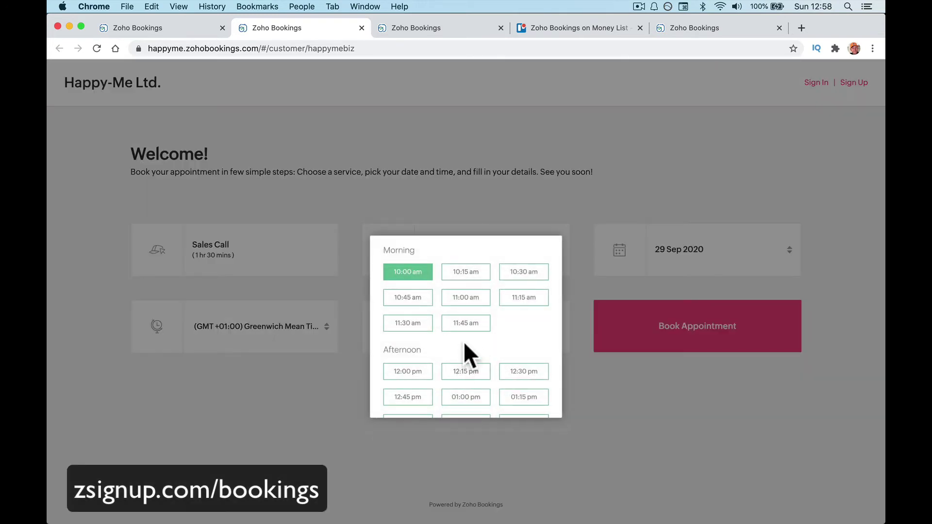
pyautogui.click(411, 328)
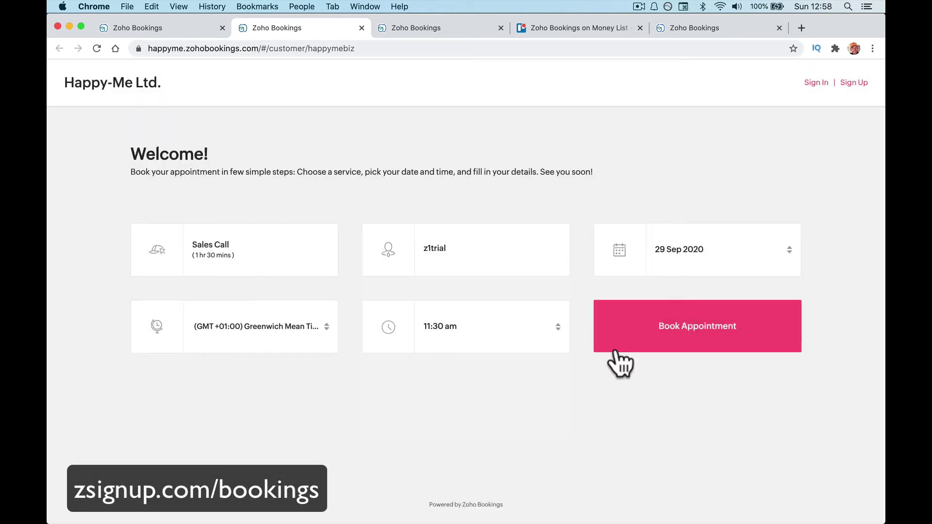
pyautogui.click(633, 364)
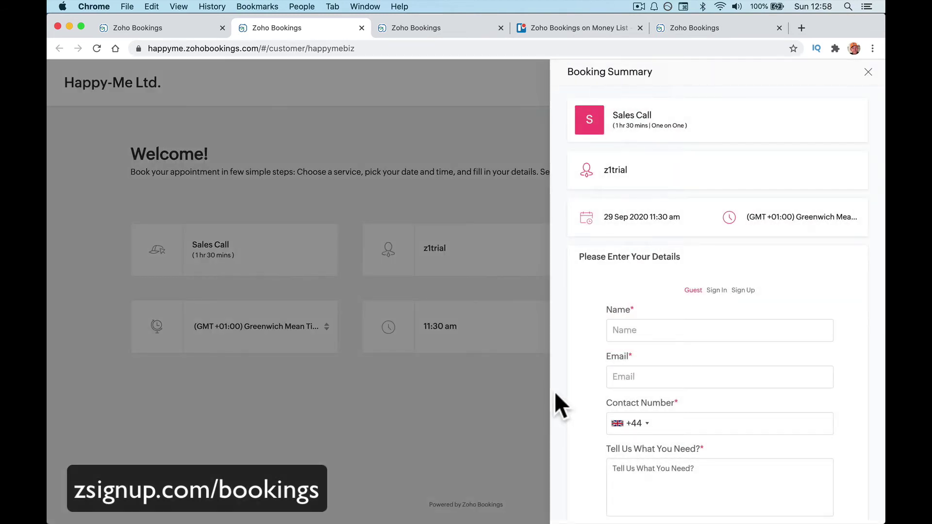
# Enter the guest's name, email and contact number, note a CCTV System purchase, and proceed as guest.
pyautogui.scroll(-3, 602, 383)
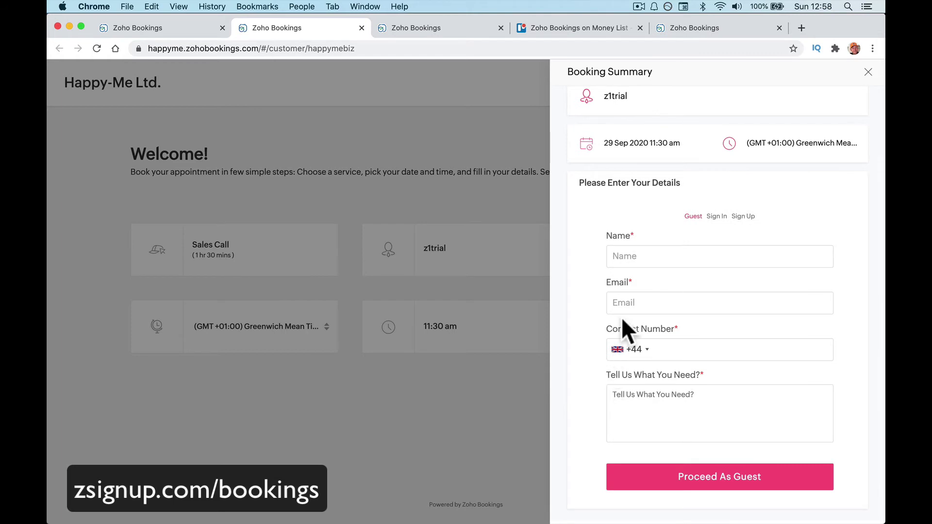
pyautogui.click(629, 256)
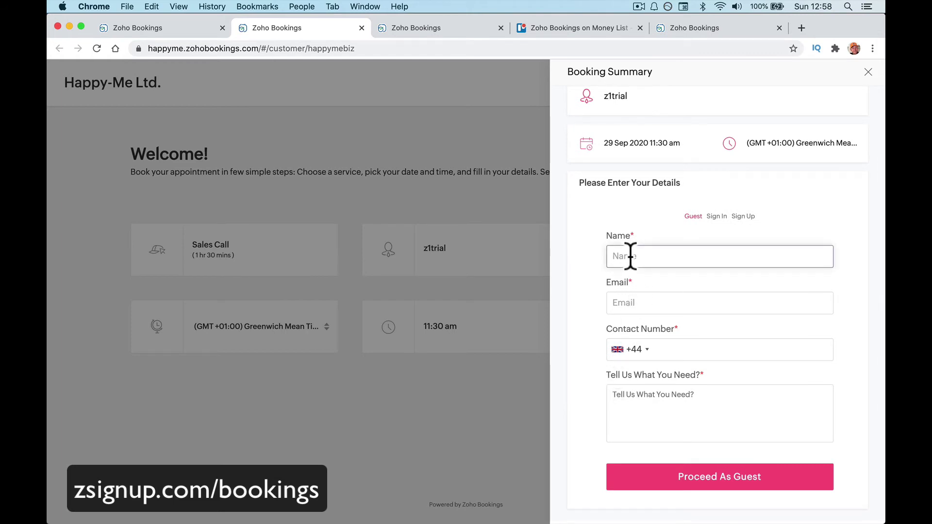
pyautogui.write('test Paul Nicholson')
pyautogui.press('Tab')
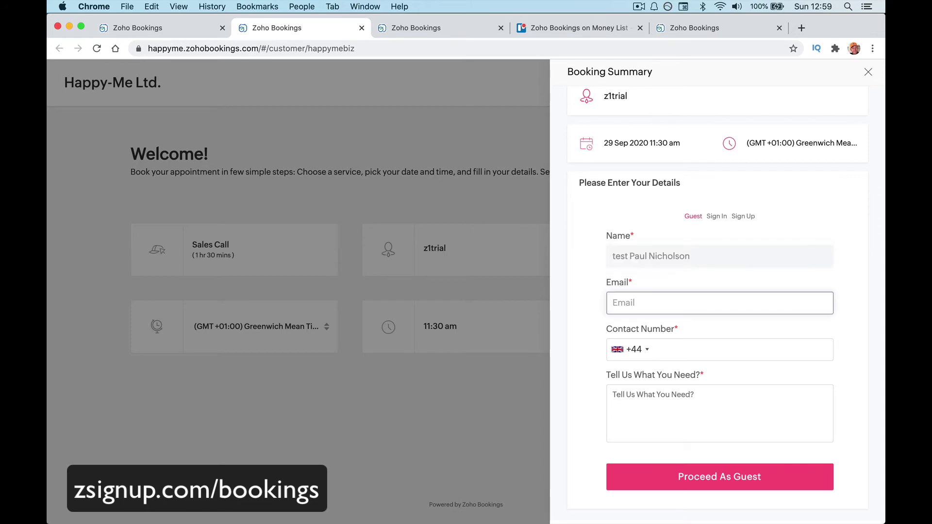
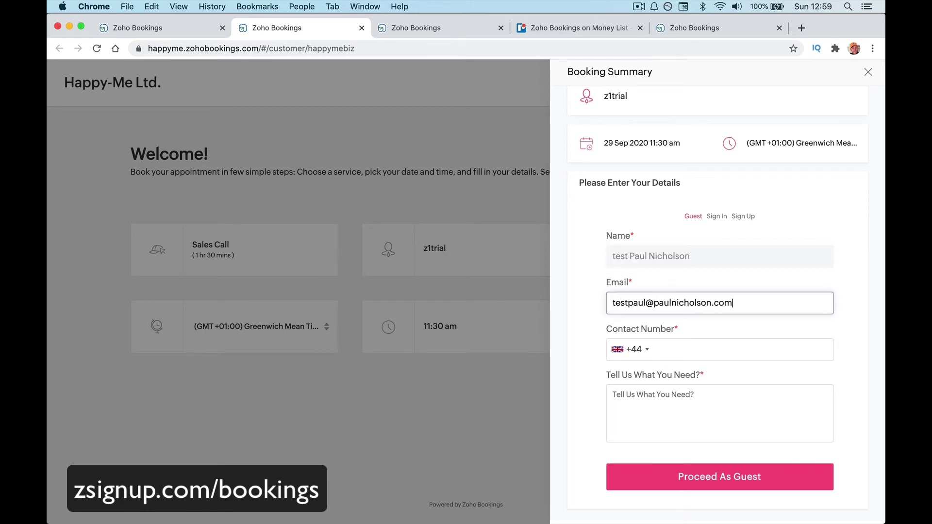
pyautogui.press('Tab')
pyautogui.write('123456')
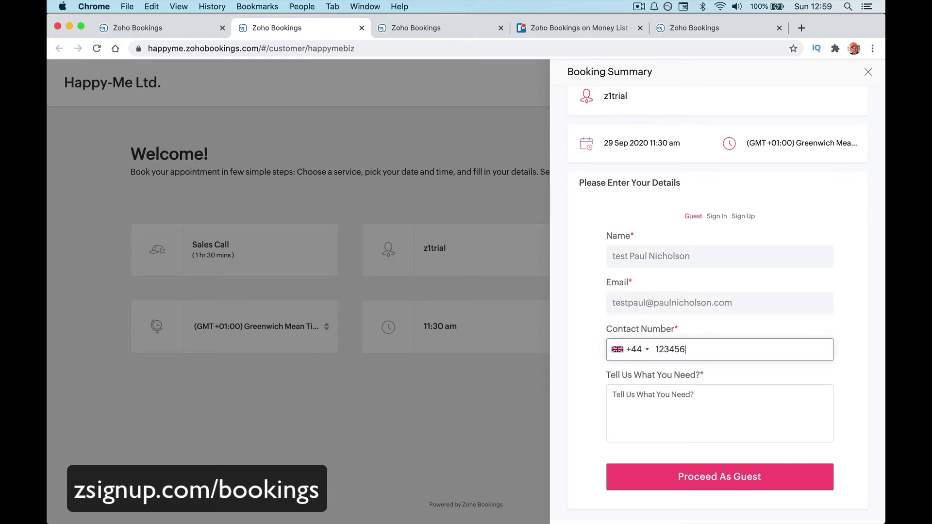
pyautogui.write('7890')
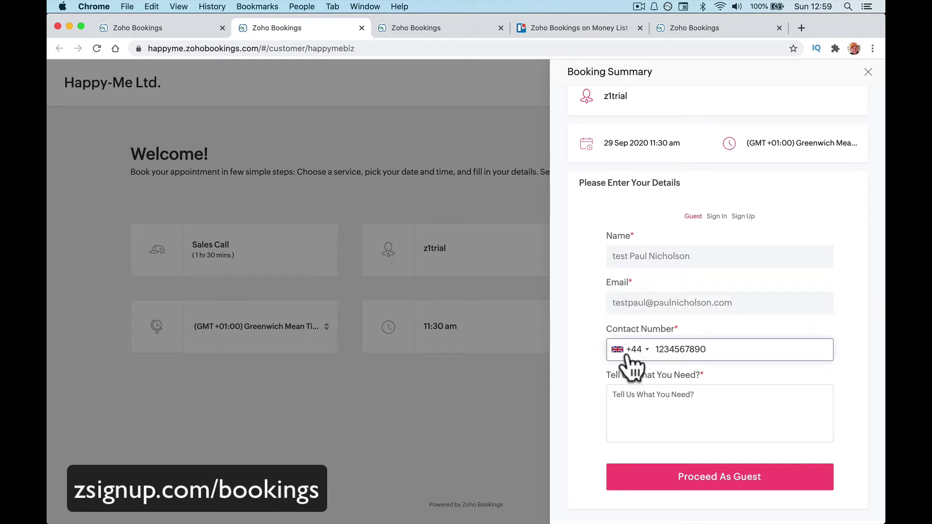
pyautogui.click(644, 412)
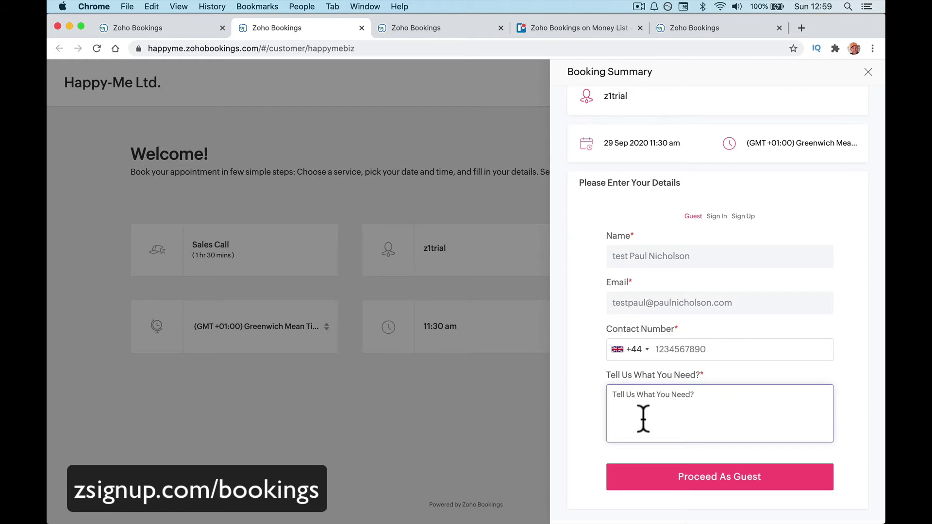
pyautogui.write("I'm lookng for")
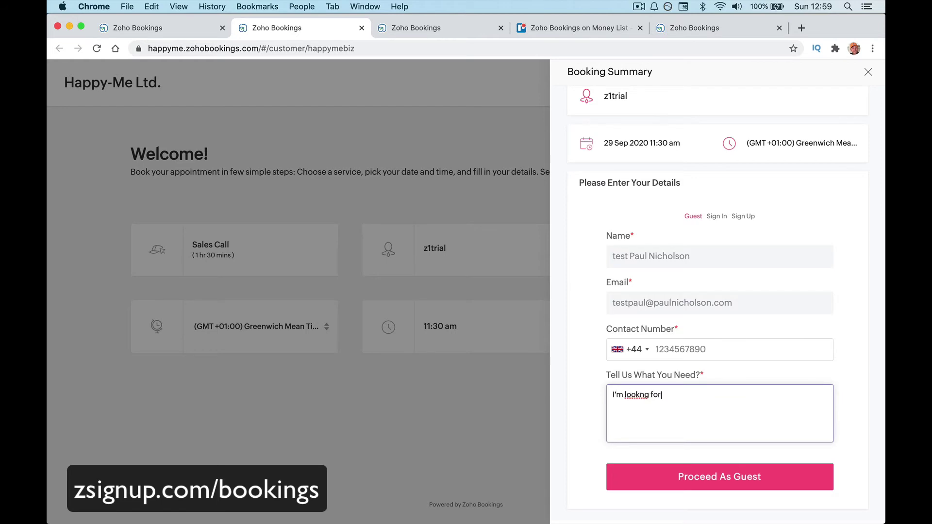
pyautogui.press('BackSpace')
pyautogui.press('BackSpace')
pyautogui.press('BackSpace')
pyautogui.press('BackSpace')
pyautogui.write('ing to purchase a CCTV Systme')
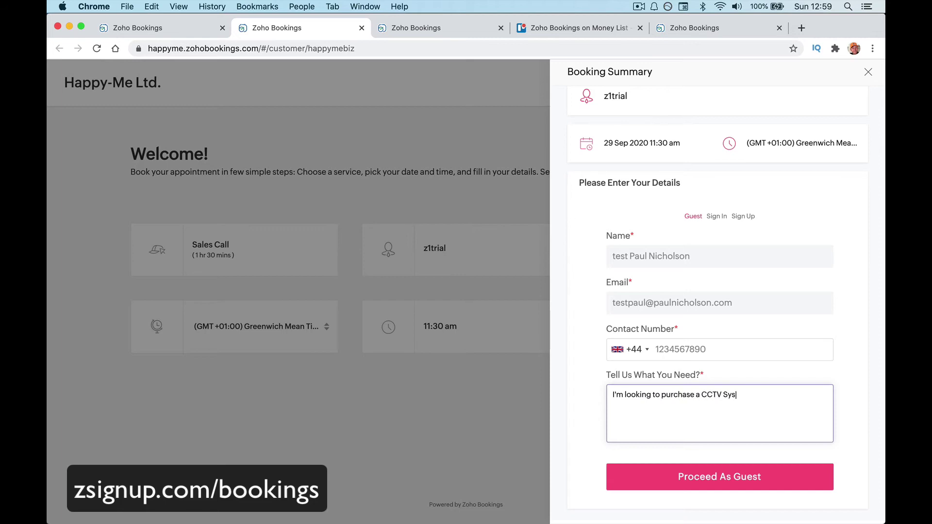
pyautogui.press('BackSpace')
pyautogui.press('BackSpace')
pyautogui.write('em')
pyautogui.click(703, 487)
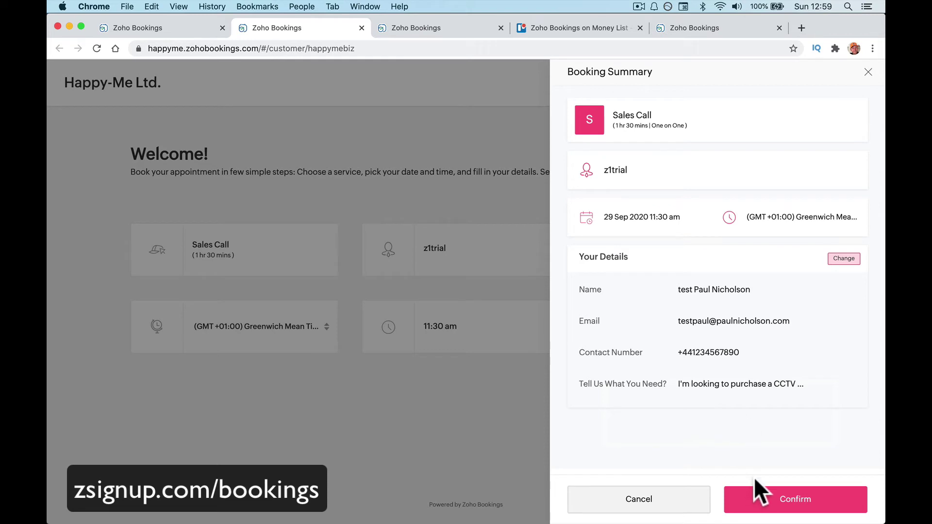
# Confirm the 29 Sep Sales Call booking, review the HA-00002 summary, and switch to Apple Mail.
pyautogui.click(757, 490)
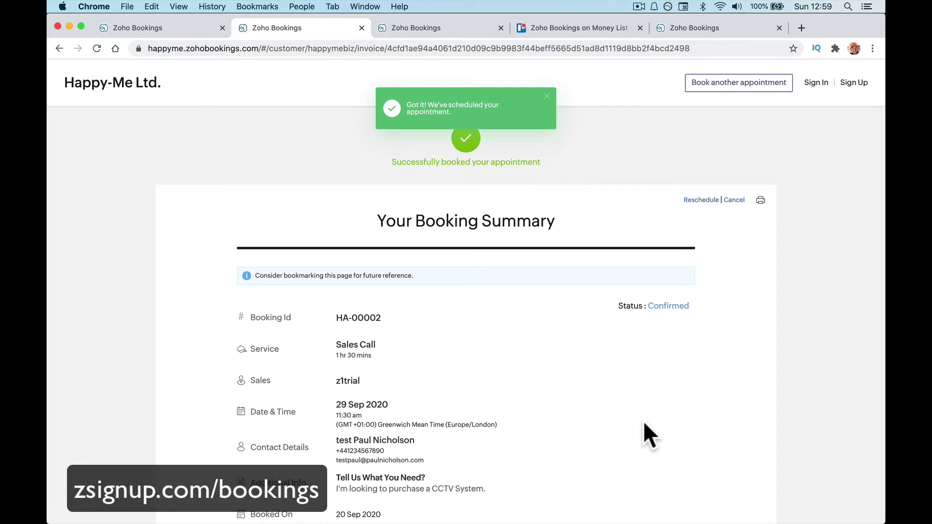
pyautogui.scroll(-5, 229, 322)
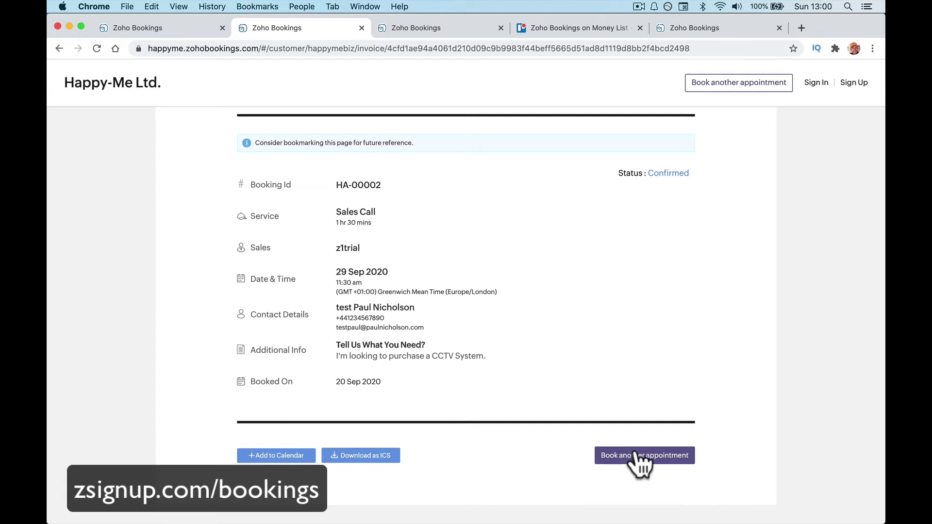
pyautogui.click(301, 507)
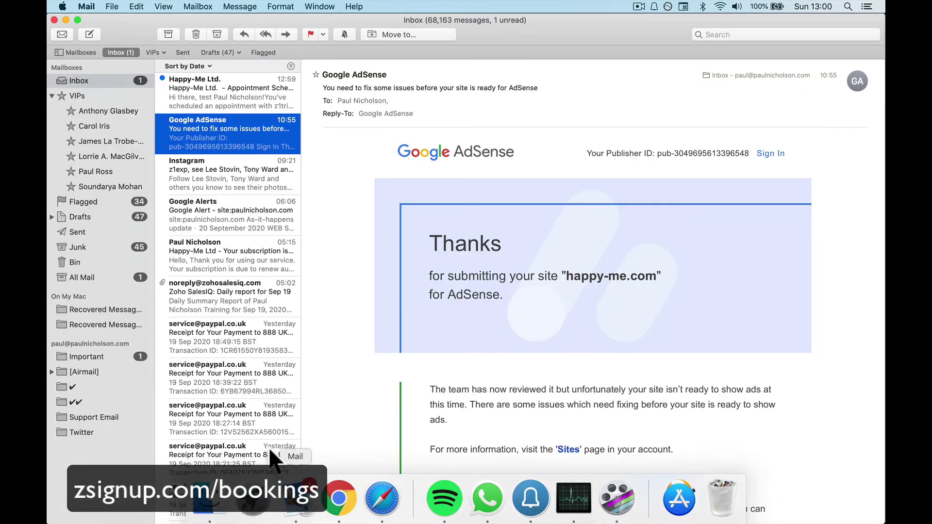
# Open the Happy-Me Ltd. confirmation email for booking HA-00002 and follow its reschedule link.
pyautogui.click(229, 89)
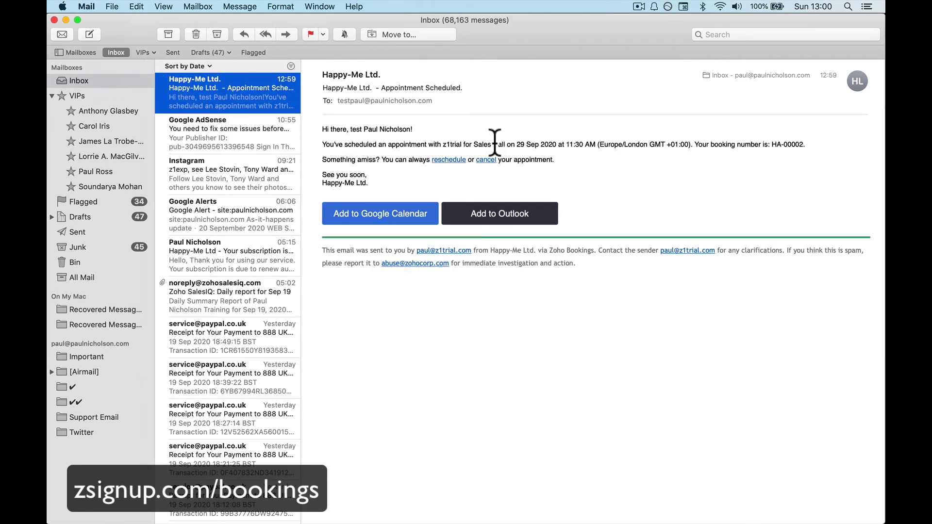
pyautogui.click(349, 129)
pyautogui.moveTo(348, 129); pyautogui.dragTo(372, 129)
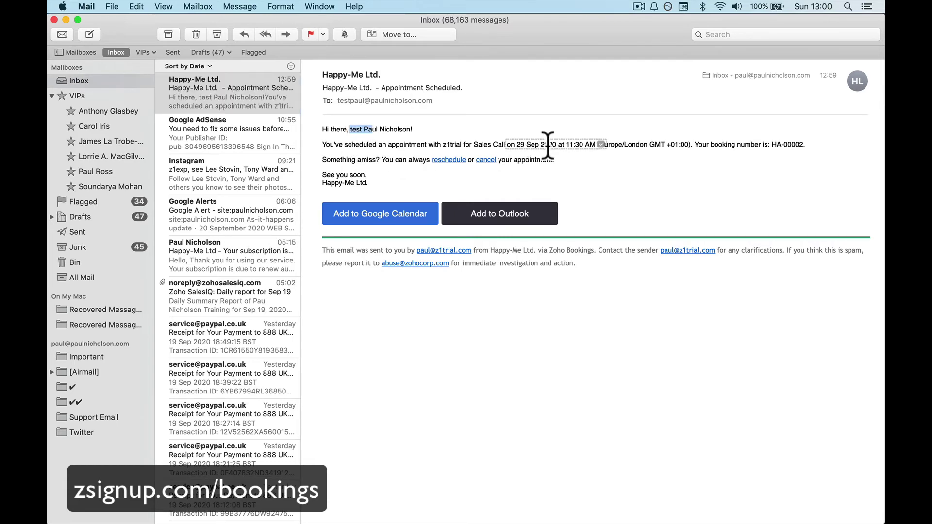
pyautogui.click(450, 162)
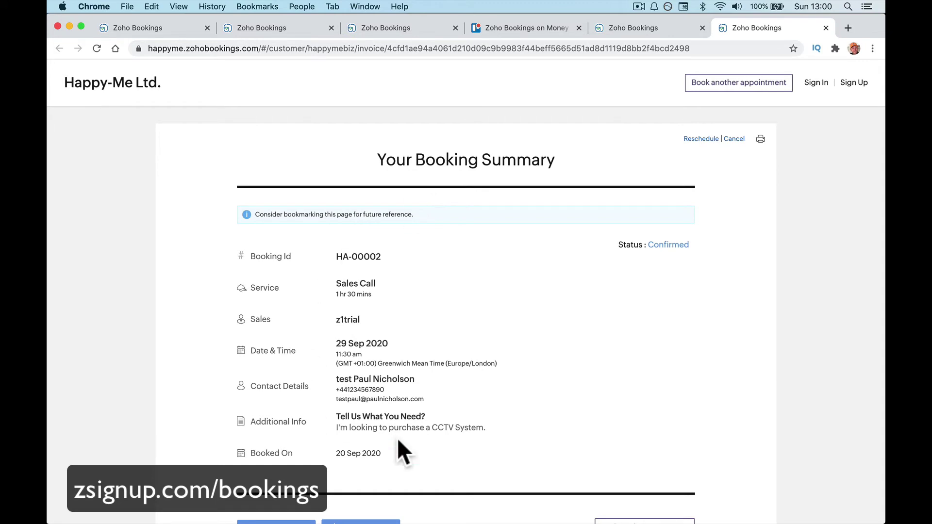
# Back out of rescheduling booking HA-00002 without a new date and return to the admin calendar tab.
pyautogui.scroll(-2, 387, 395)
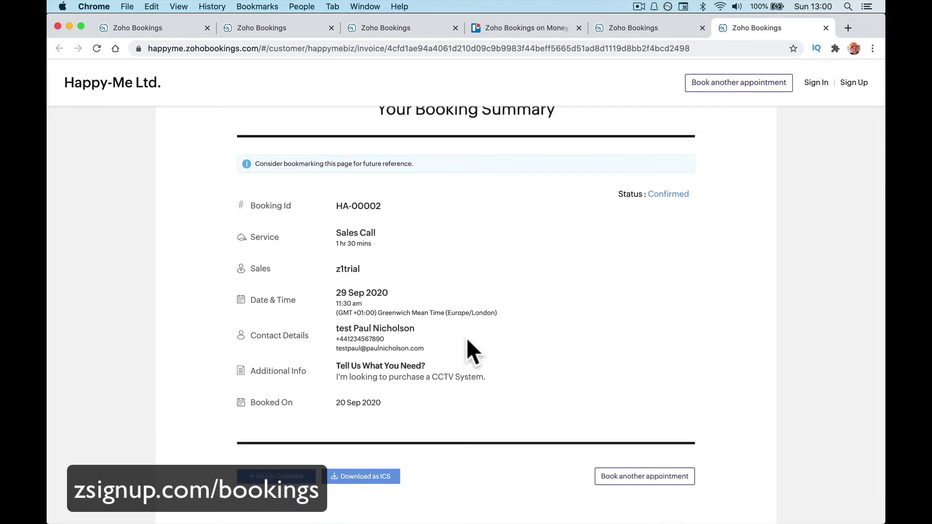
pyautogui.scroll(2, 467, 341)
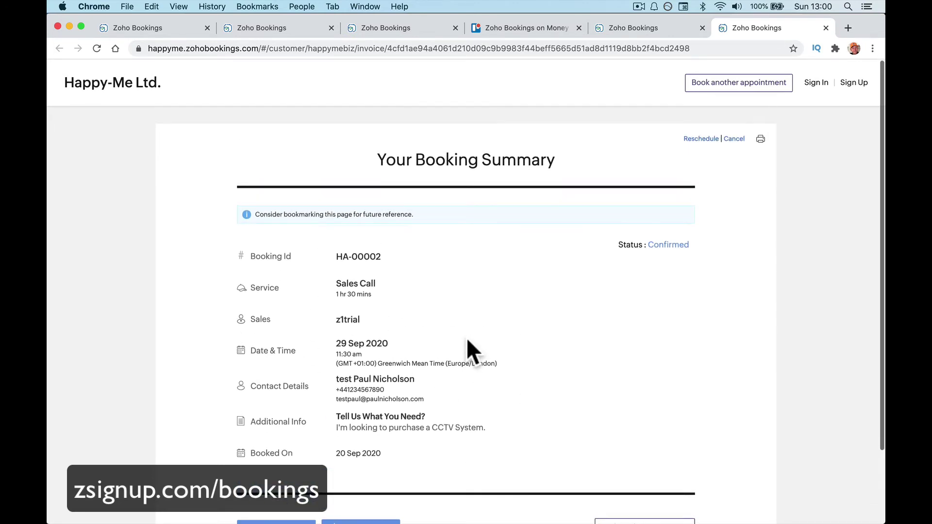
pyautogui.click(701, 139)
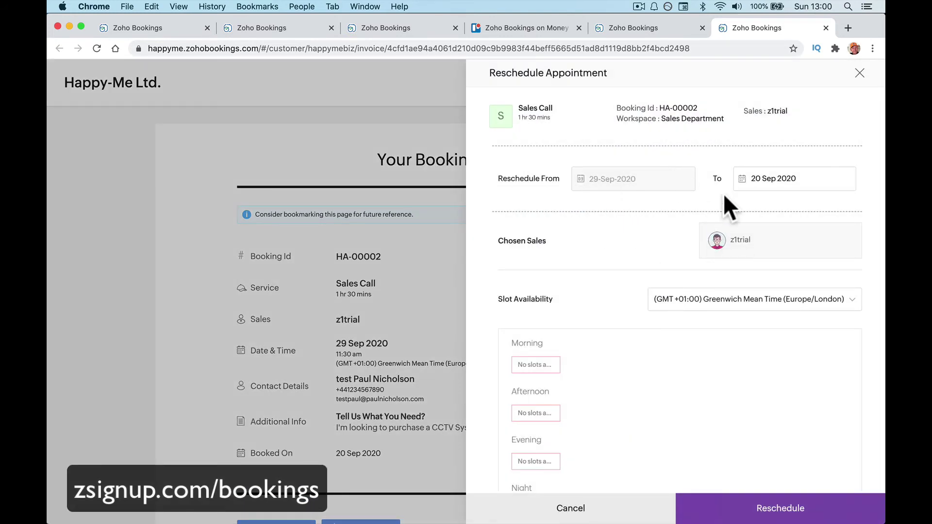
pyautogui.click(739, 185)
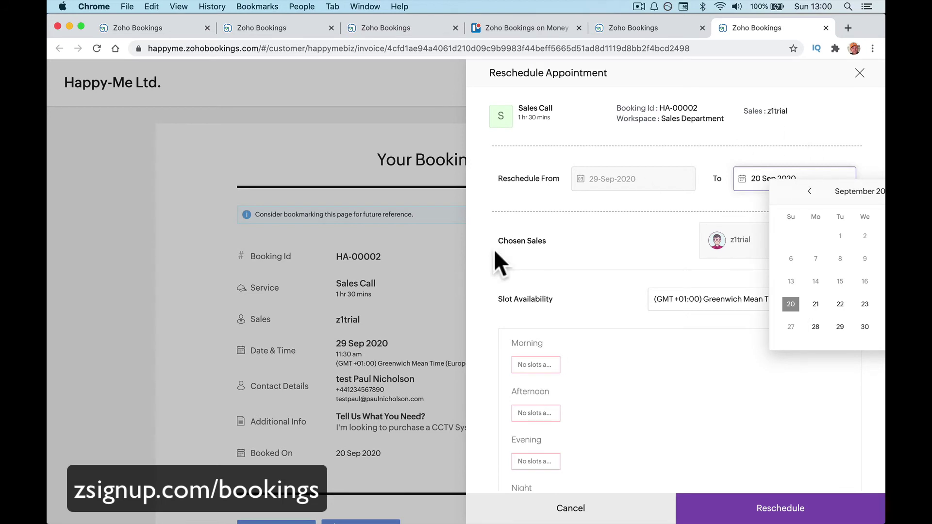
pyautogui.click(339, 202)
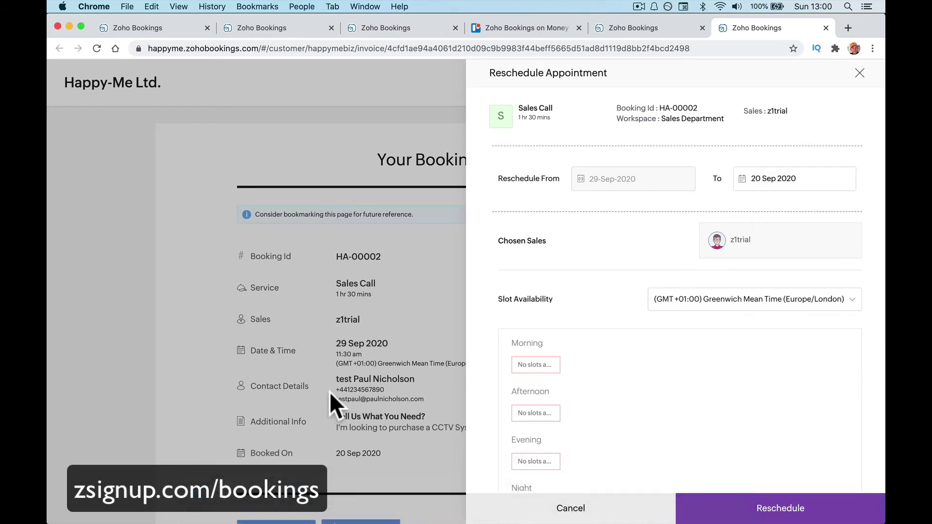
pyautogui.click(860, 73)
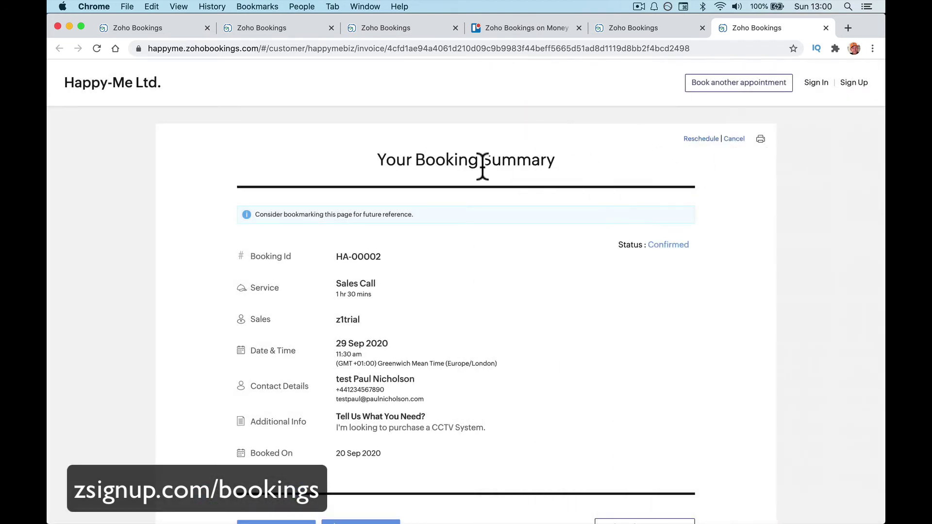
pyautogui.click(171, 27)
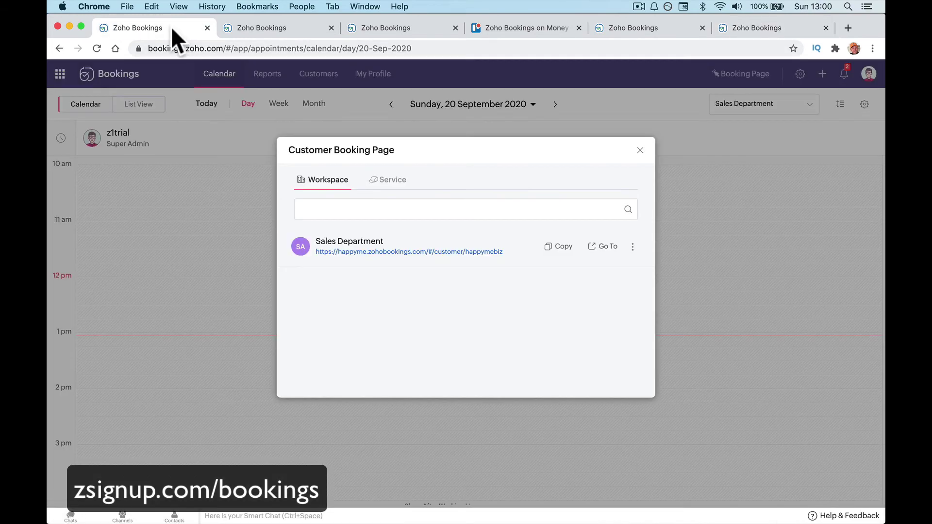
# Close the booking page links, check the notifications, then go back to the booking summary tab.
pyautogui.click(640, 150)
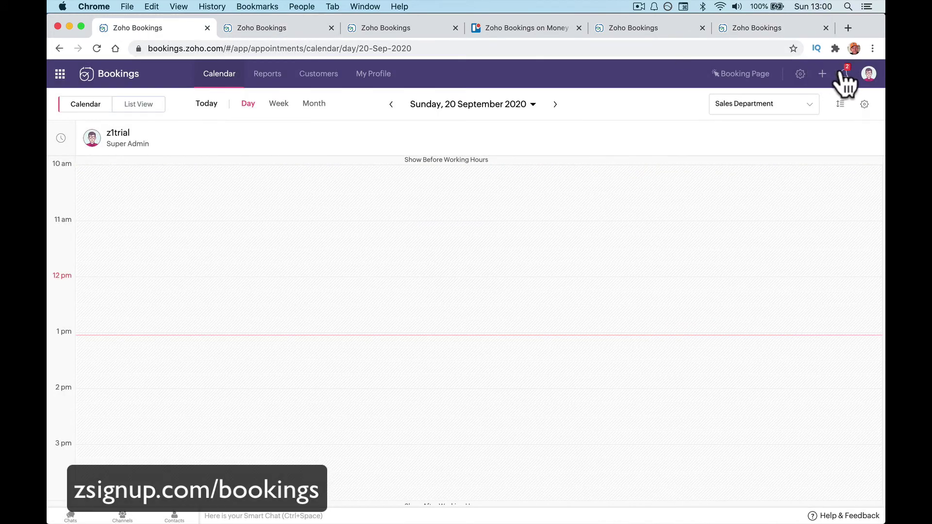
pyautogui.click(843, 74)
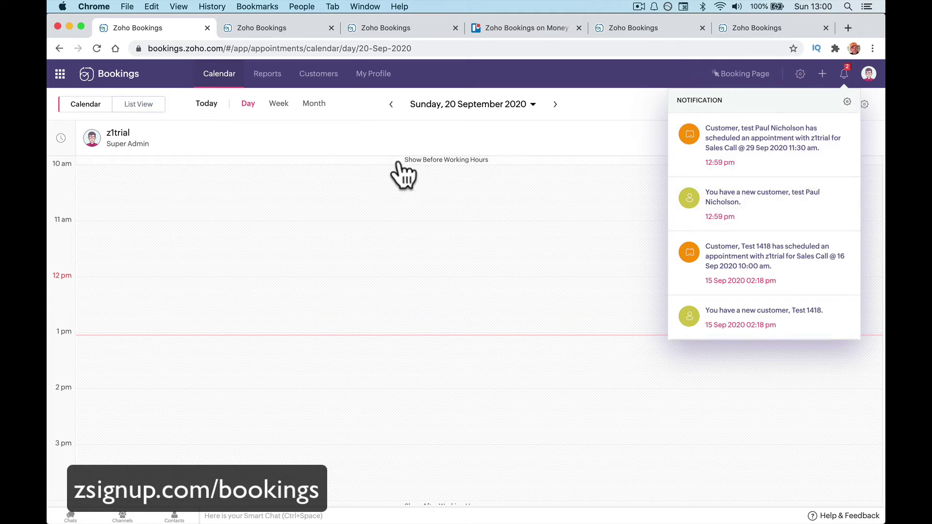
pyautogui.click(238, 28)
pyautogui.click(238, 40)
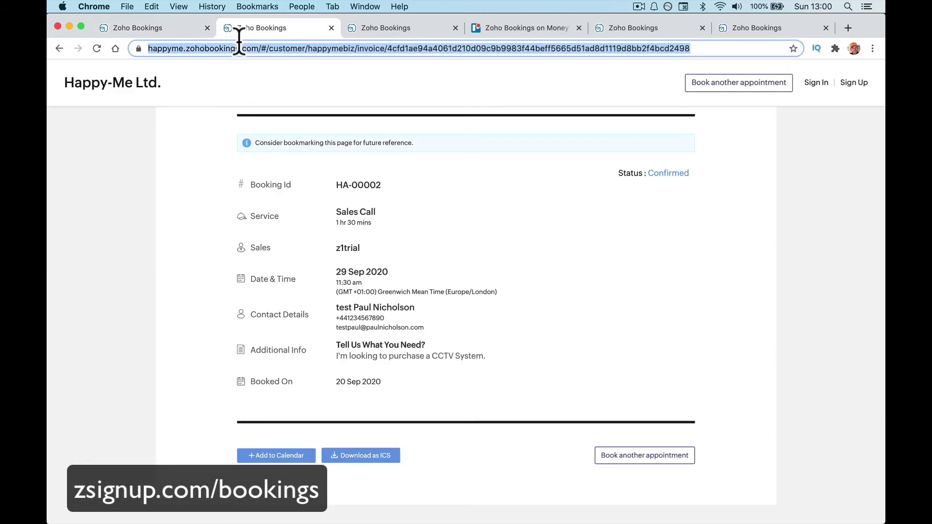
# Load mail.zoho.com, dismiss the IMAP promotion and read the 'New appointment: Sales Call' email.
pyautogui.write('mail.zoho.com')
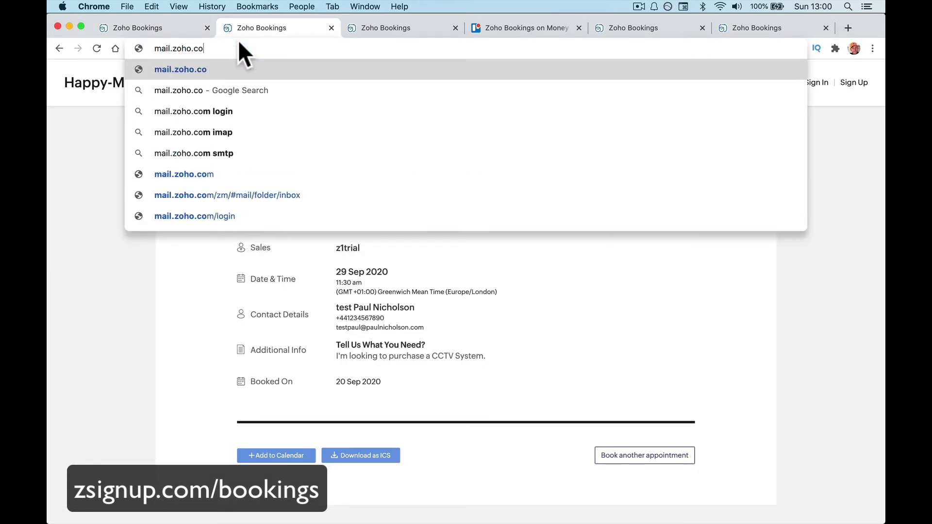
pyautogui.press('Return')
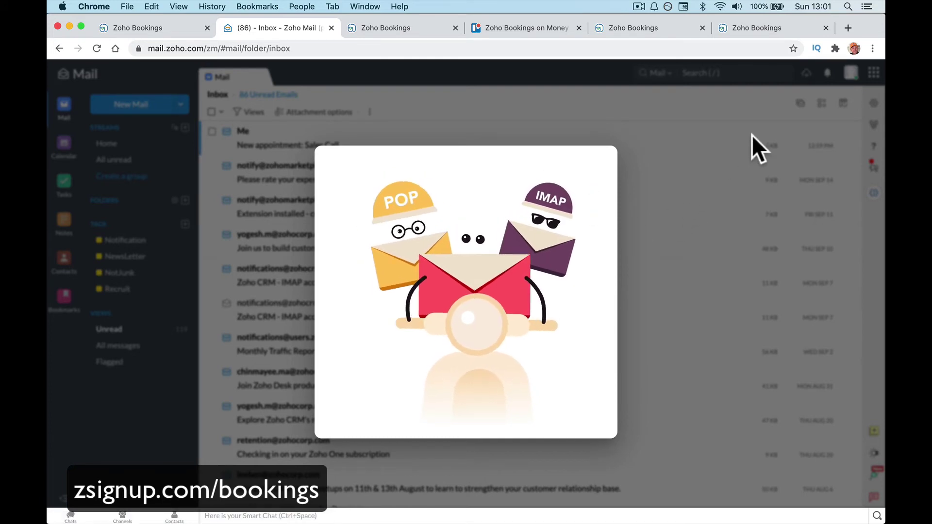
pyautogui.click(714, 152)
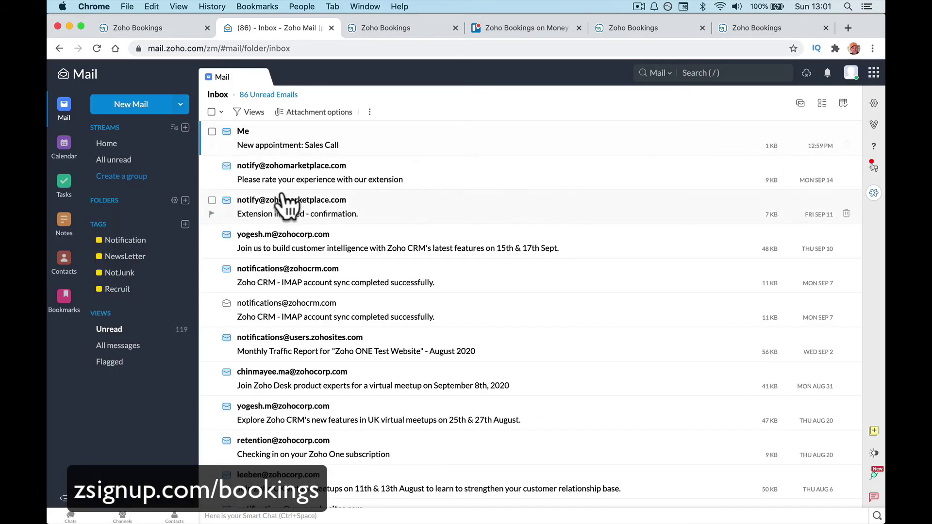
pyautogui.click(247, 137)
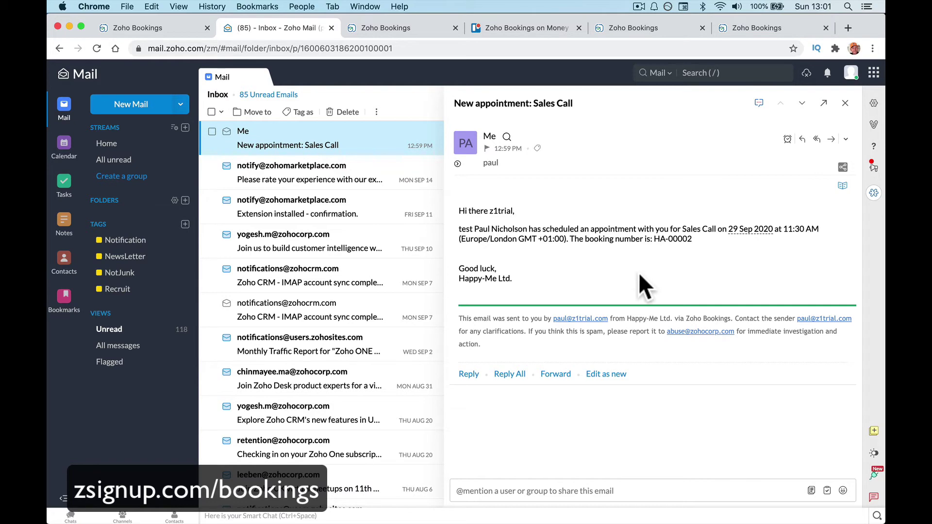
pyautogui.click(147, 29)
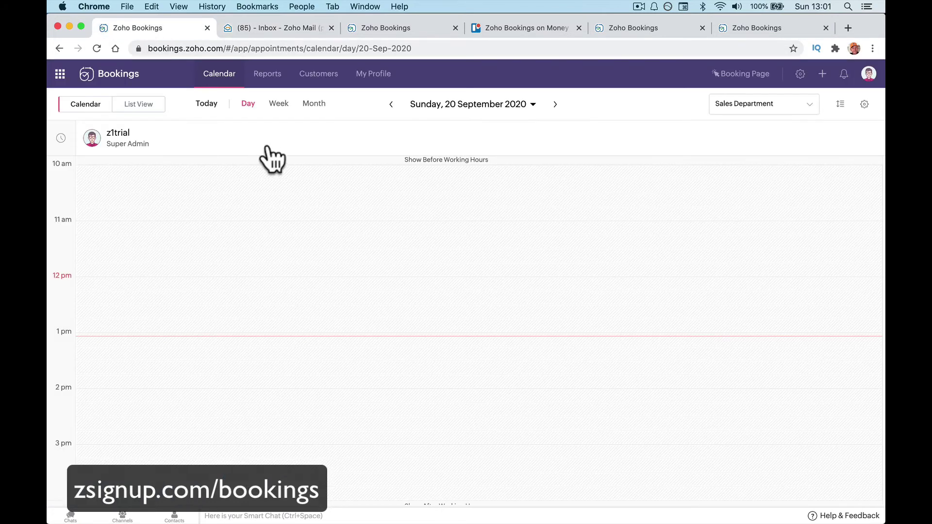
# In the 27 Sep – 3 Oct week view, open the full summary of the Tue 29 Sales Call.
pyautogui.click(309, 105)
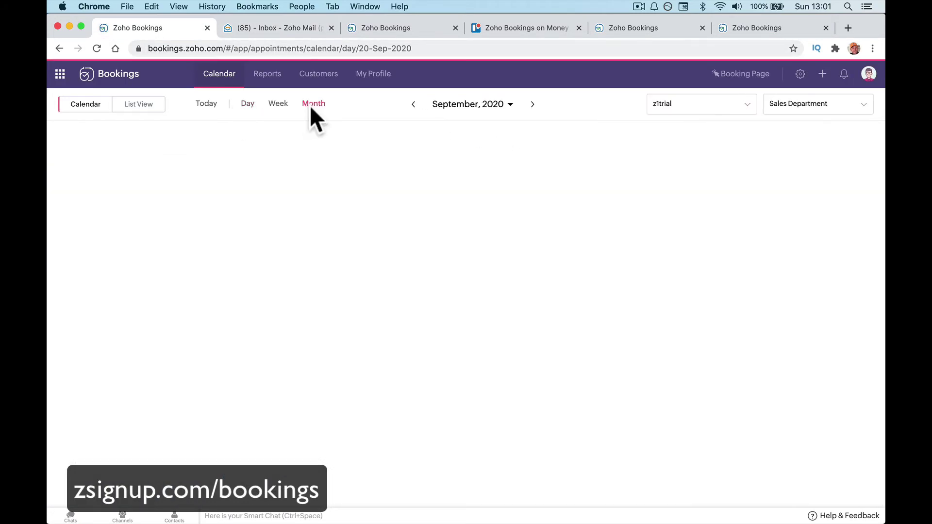
pyautogui.click(280, 105)
pyautogui.click(772, 107)
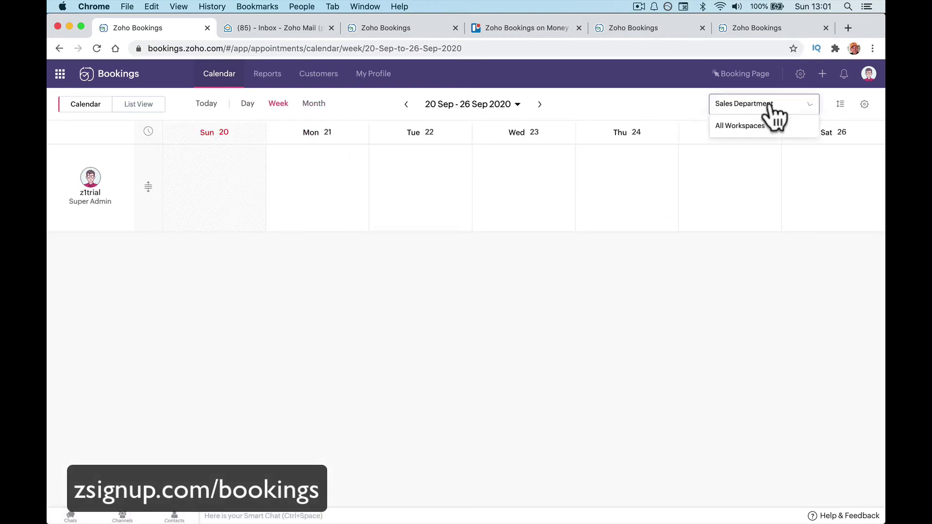
pyautogui.click(772, 107)
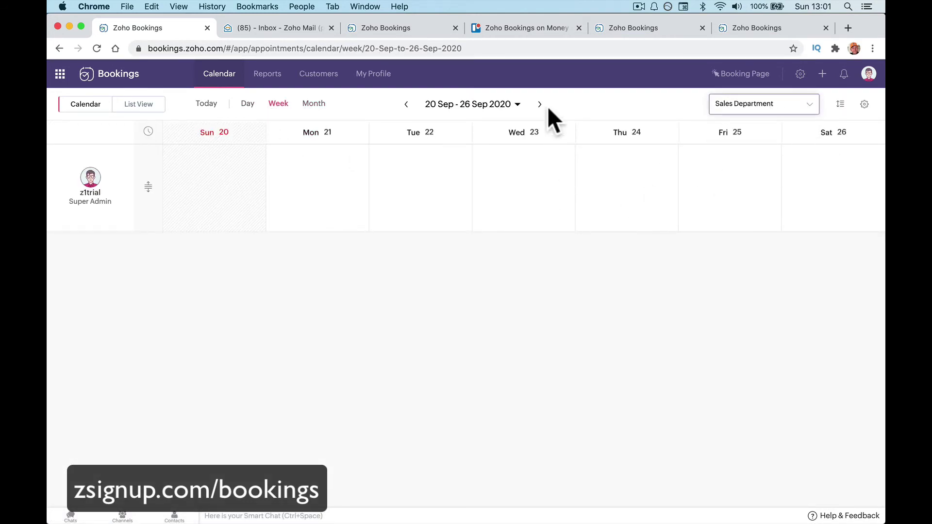
pyautogui.click(278, 27)
pyautogui.click(132, 28)
pyautogui.click(538, 103)
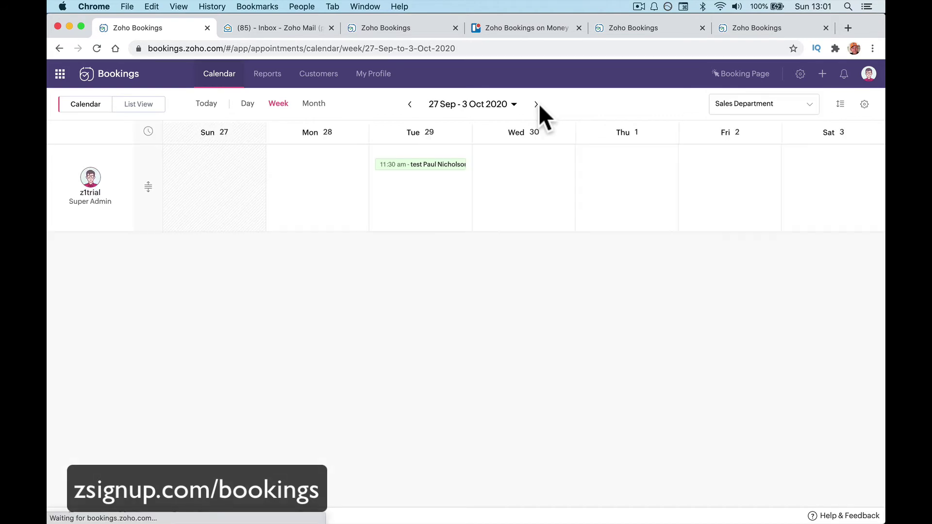
pyautogui.click(427, 165)
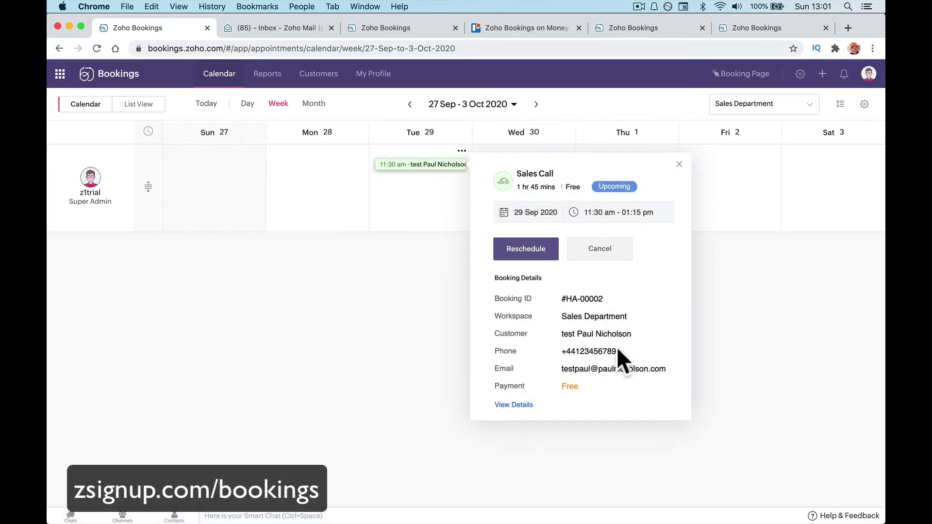
pyautogui.click(523, 404)
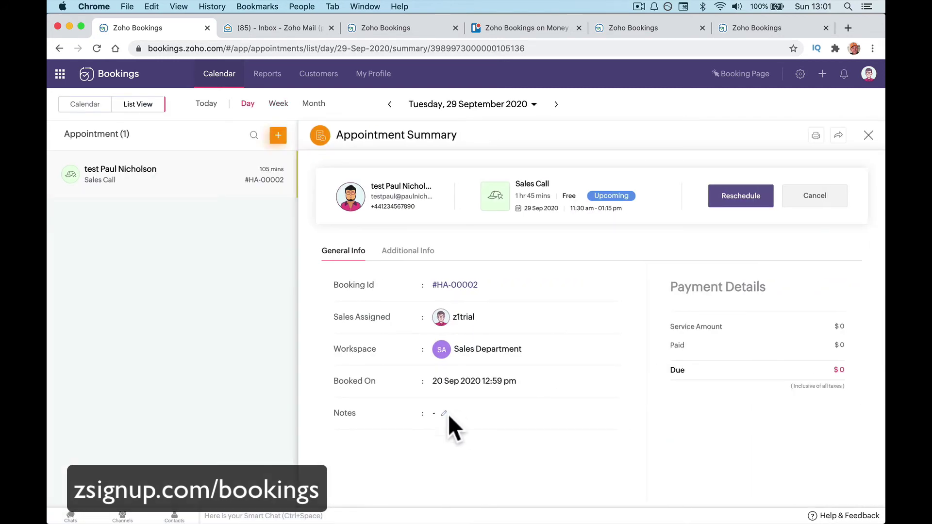
# Save a two-line note that the guest is known and 'Works at Youtube.', then return to today's list.
pyautogui.click(443, 414)
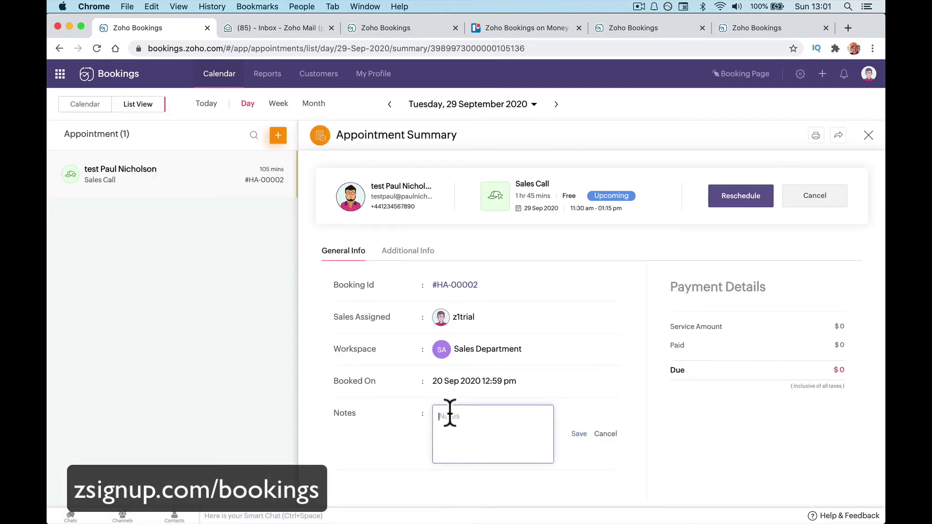
pyautogui.write('I know p')
pyautogui.press('BackSpace')
pyautogui.write('Paul.')
pyautogui.press('Return')
pyautogui.write('Works at Youtube.')
pyautogui.click(578, 434)
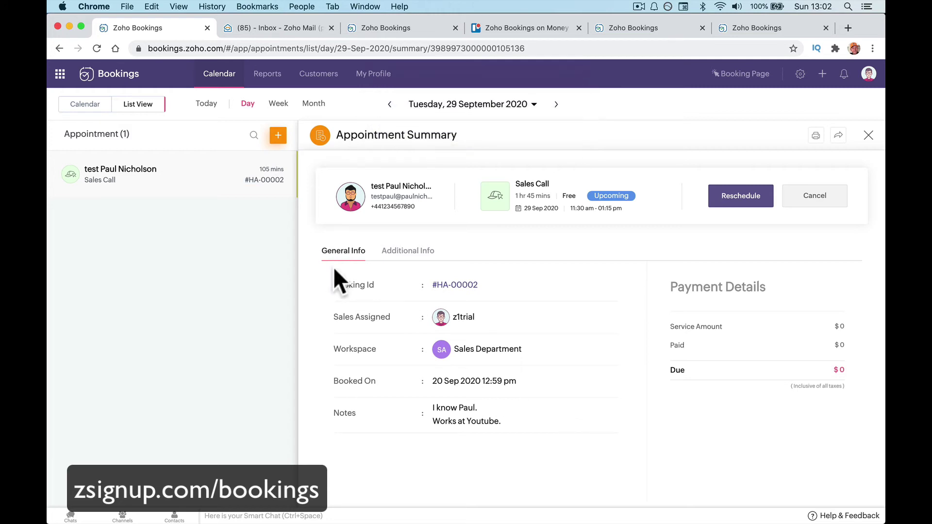
pyautogui.click(130, 80)
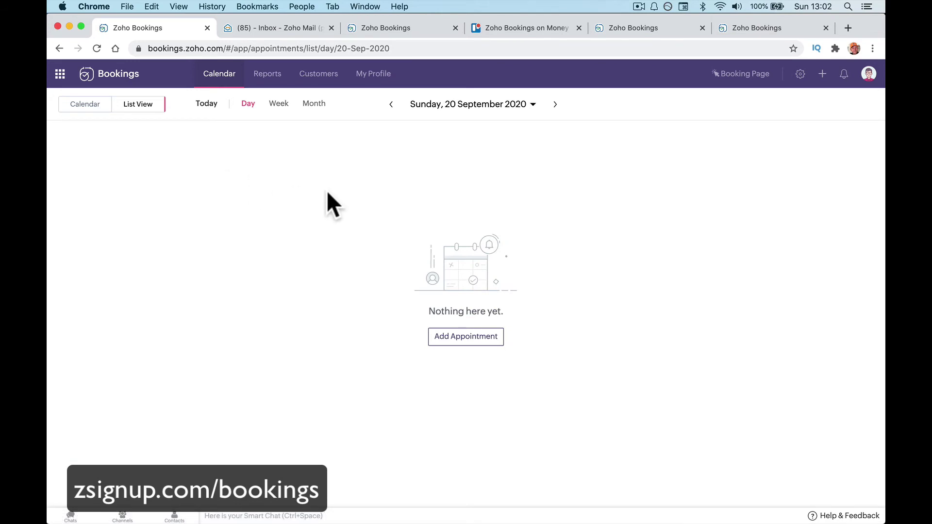
# Move the appointment list through the week of 20–26 Sep to the whole of September 2020.
pyautogui.click(391, 104)
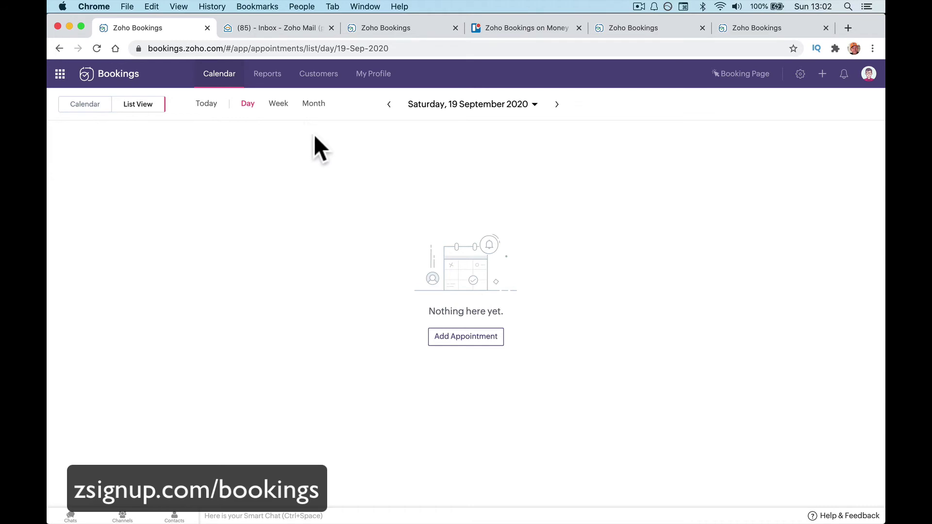
pyautogui.click(279, 104)
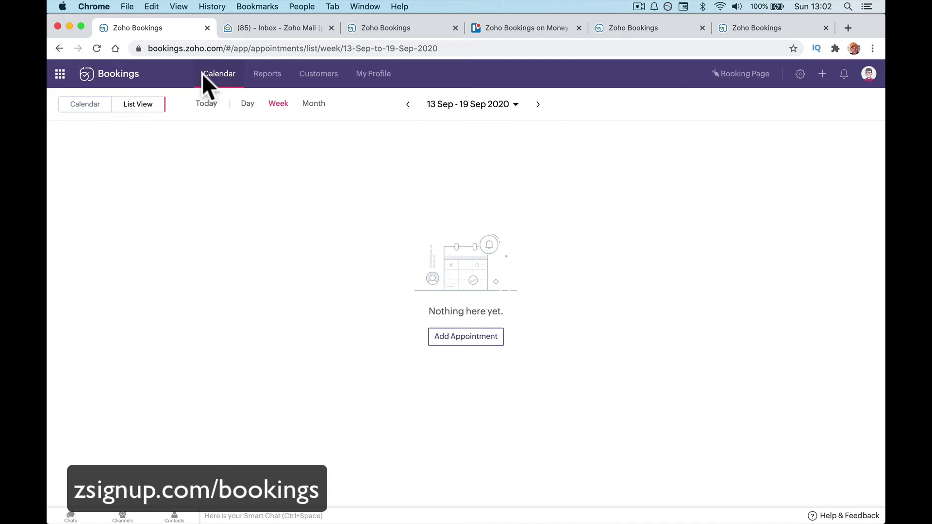
pyautogui.click(110, 69)
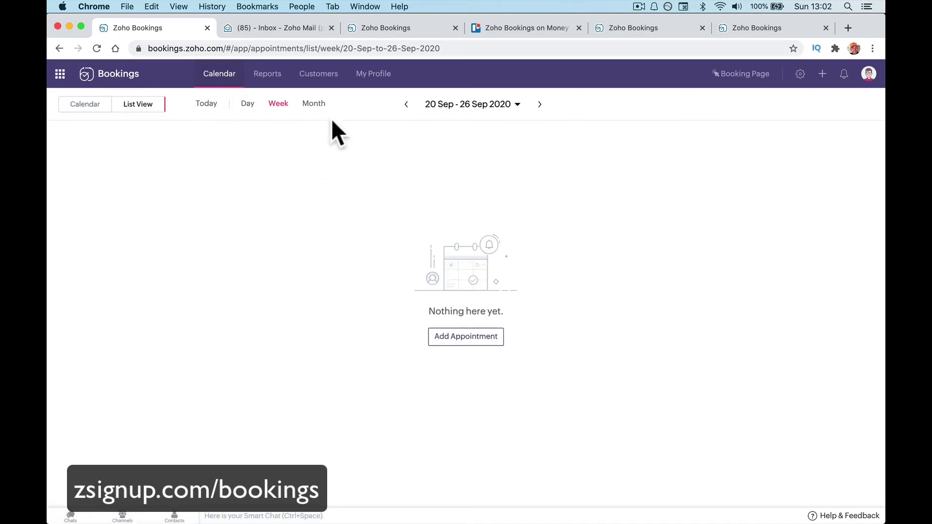
pyautogui.click(314, 105)
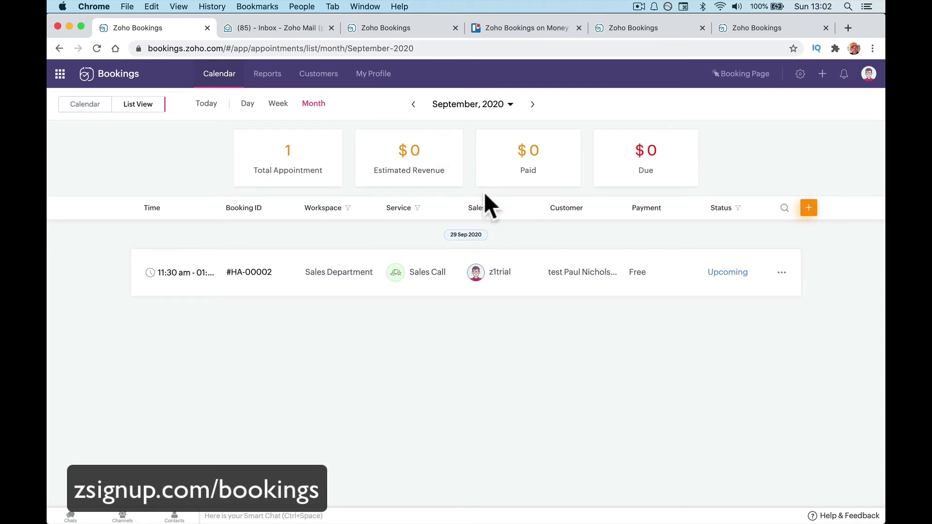
# Open the public booking page and view the available time slots for 29 Sep 2020.
pyautogui.click(735, 73)
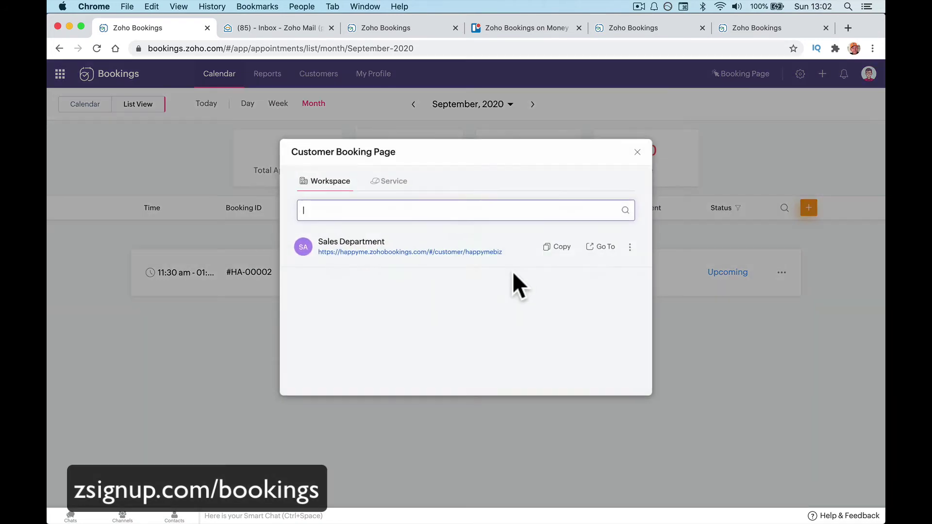
pyautogui.click(593, 247)
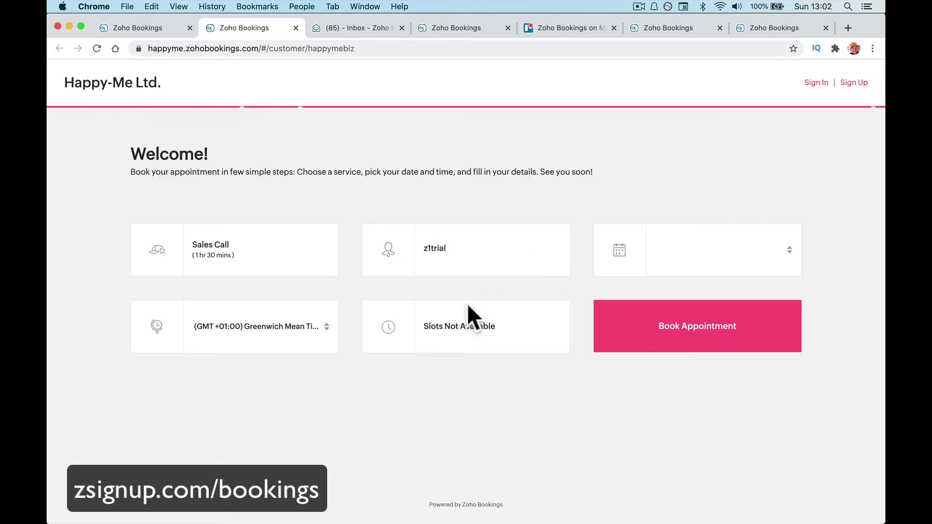
pyautogui.click(670, 251)
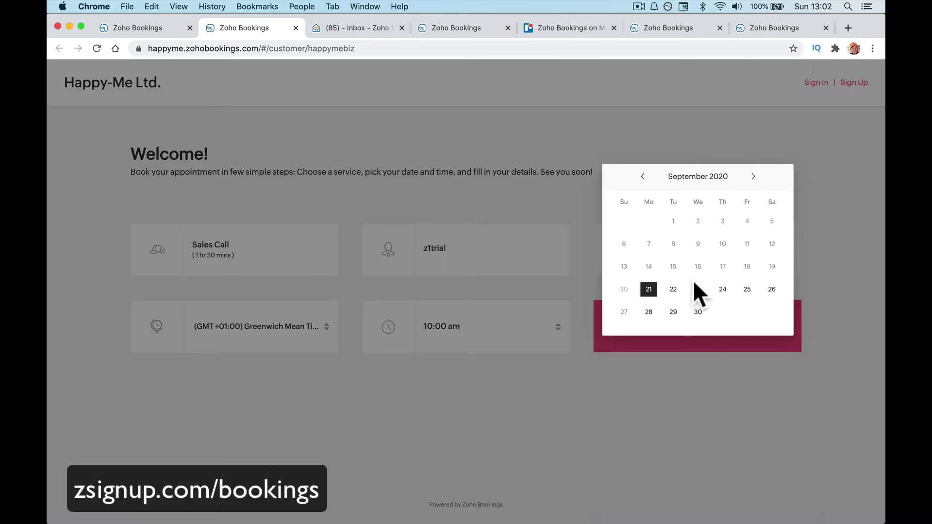
pyautogui.click(673, 310)
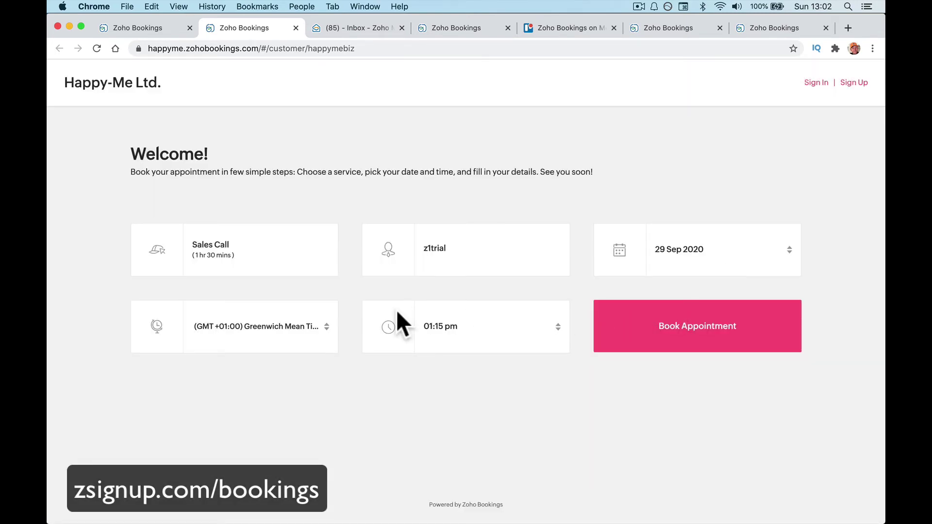
pyautogui.click(483, 322)
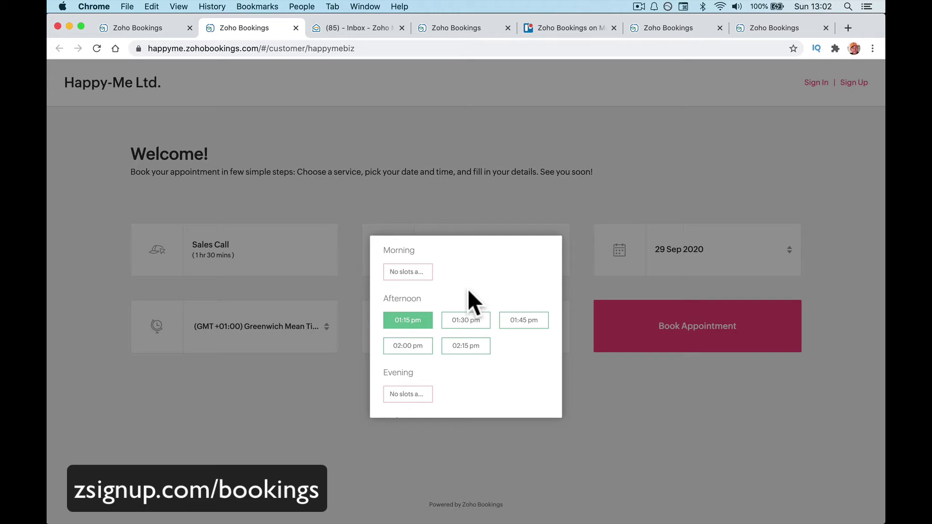
pyautogui.scroll(-2, 469, 290)
pyautogui.scroll(2, 473, 301)
# Change the booking date to 28 Sep 2020 and choose the 10:00 am slot.
pyautogui.click(704, 250)
pyautogui.click(719, 250)
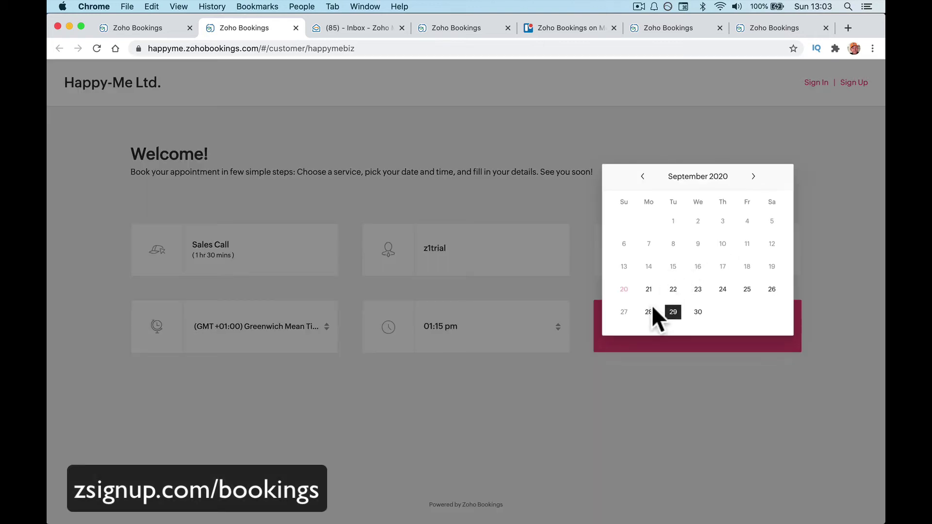
pyautogui.click(652, 308)
pyautogui.click(464, 320)
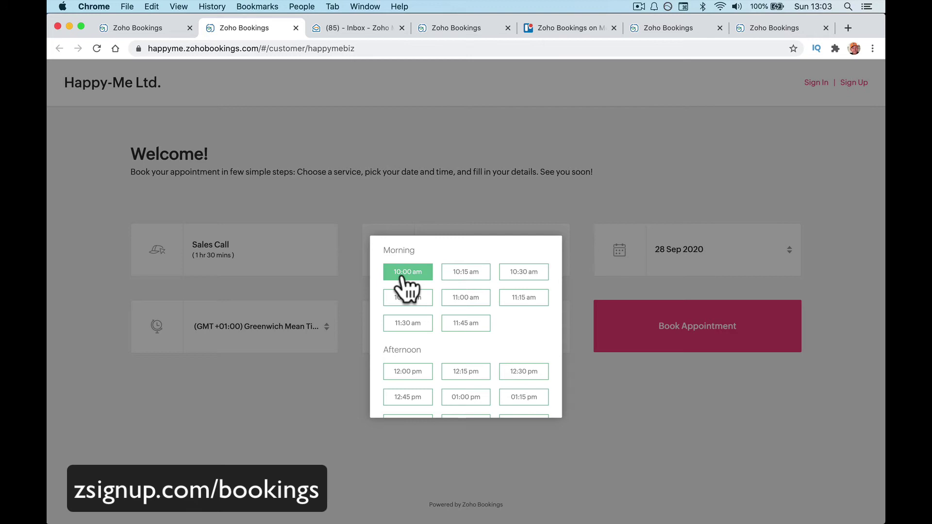
pyautogui.scroll(-5, 403, 278)
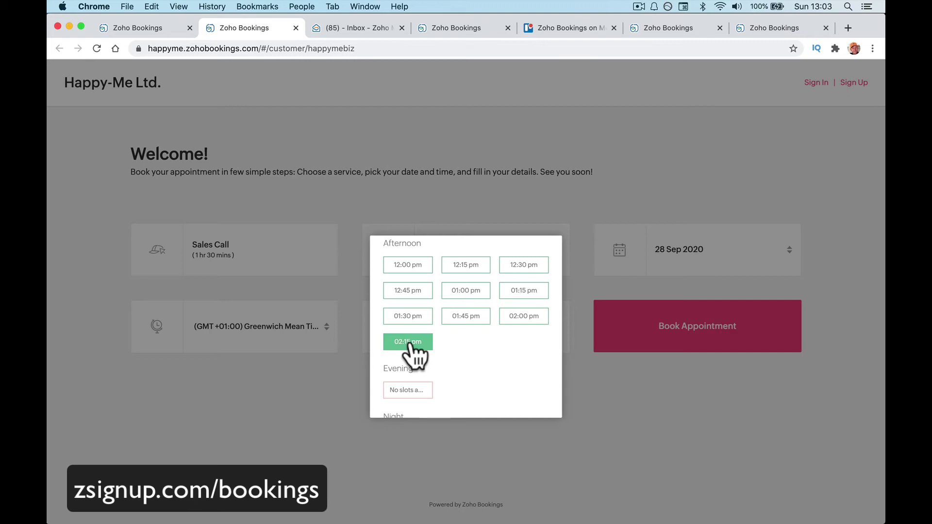
pyautogui.scroll(5, 410, 346)
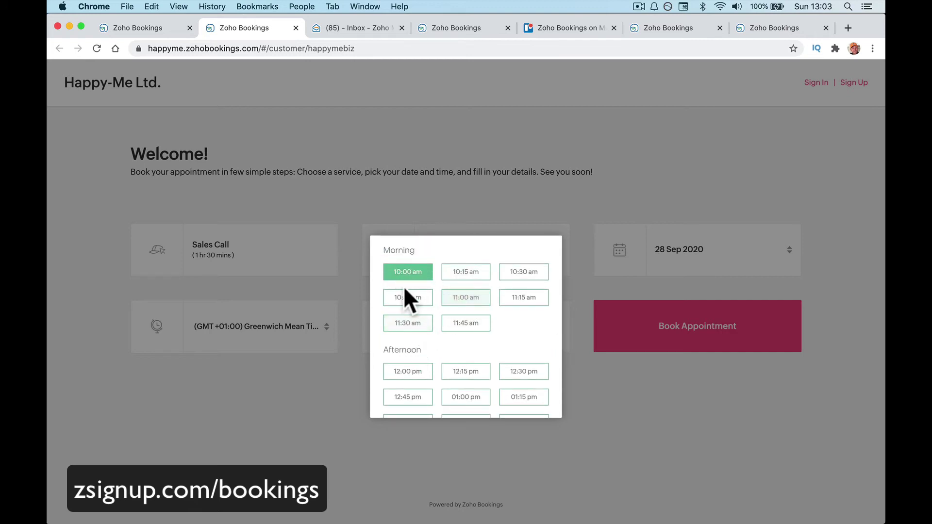
pyautogui.click(456, 146)
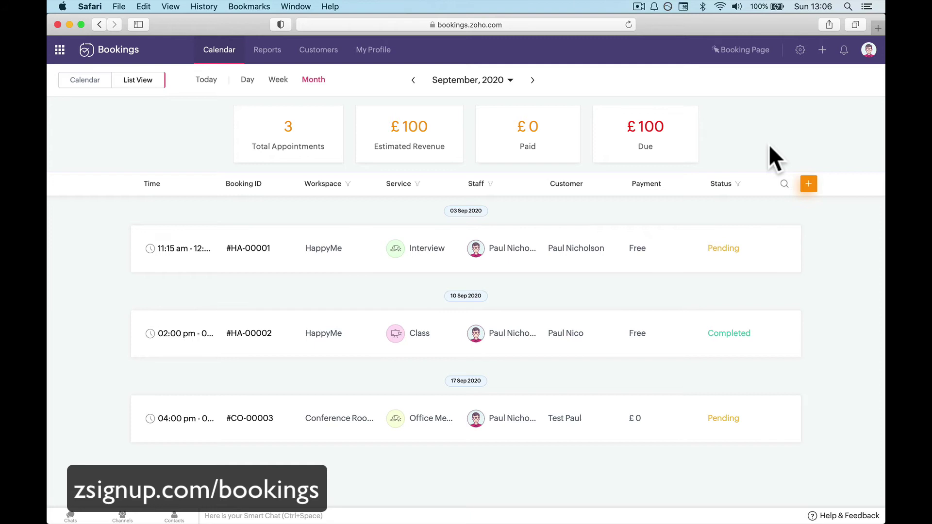
# Switch back to Chrome and close the Manage Business overlay to reach the September list.
pyautogui.click(339, 500)
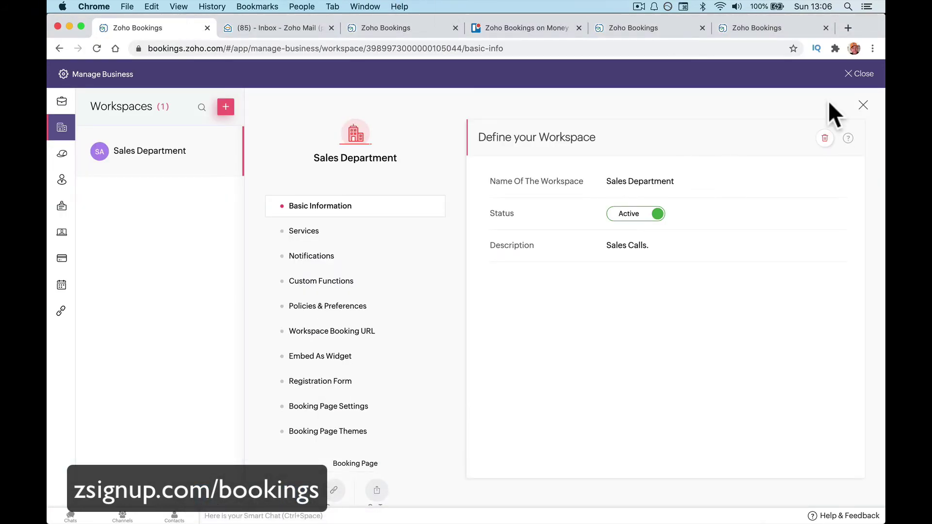
pyautogui.click(858, 75)
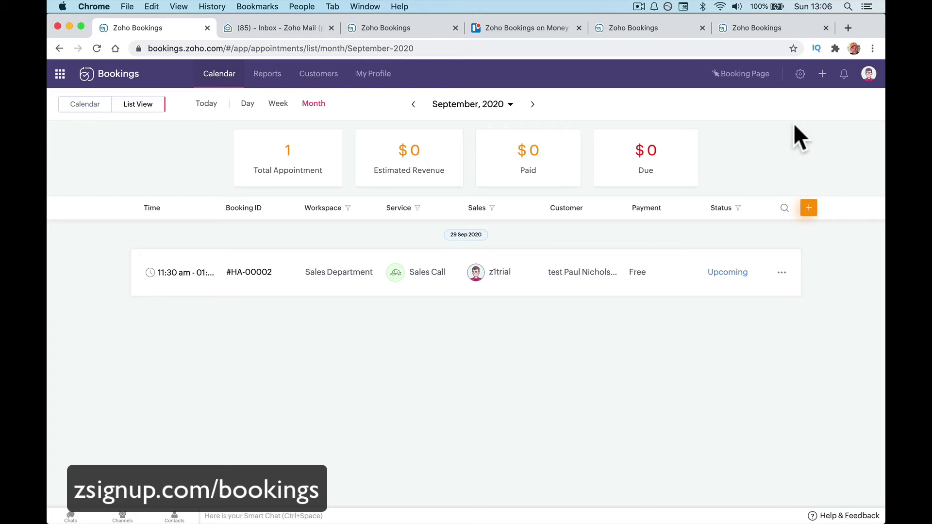
# Start a new Group Booking service named 'Sales Webinar' in the Sales Department workspace.
pyautogui.click(822, 75)
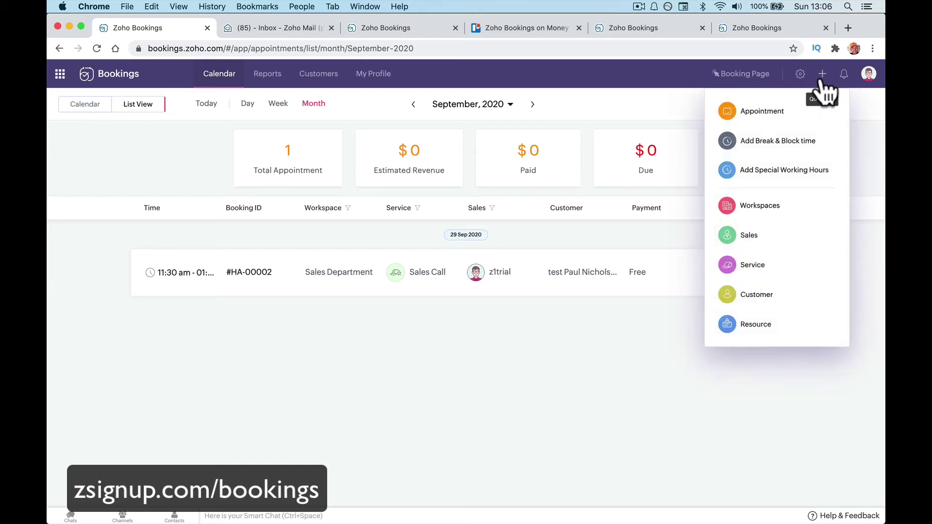
pyautogui.click(783, 264)
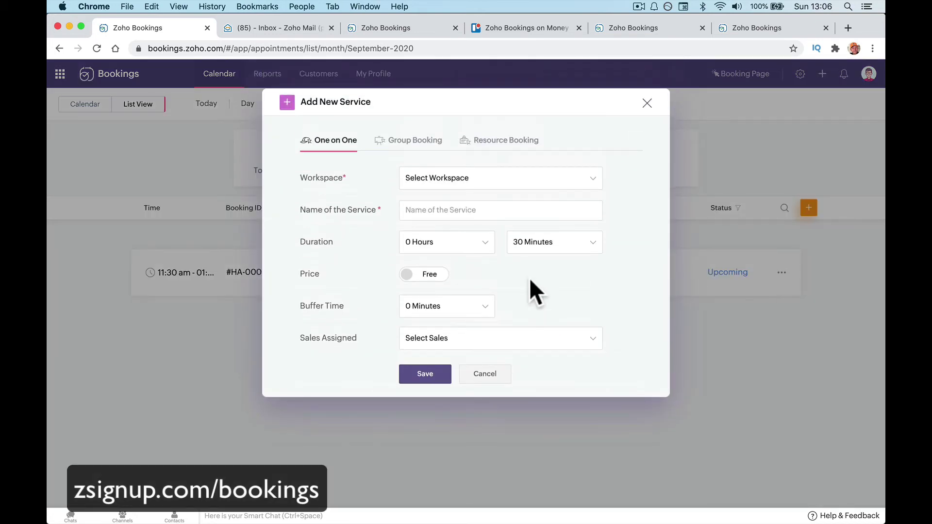
pyautogui.click(411, 142)
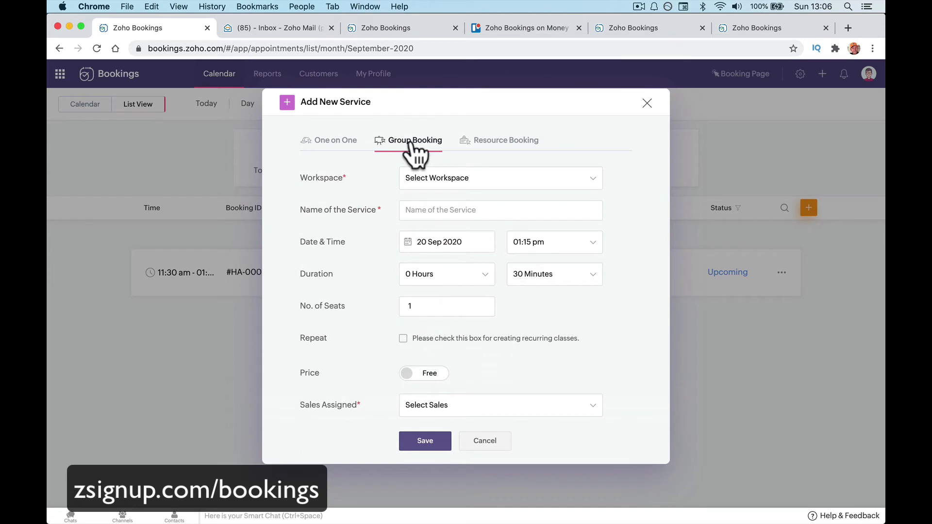
pyautogui.click(463, 184)
pyautogui.click(465, 200)
pyautogui.click(461, 211)
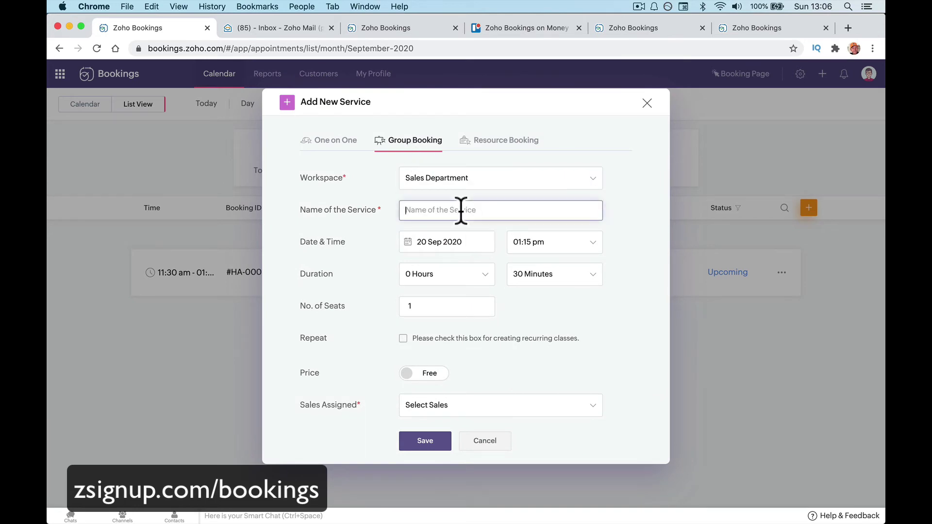
pyautogui.write('Sael')
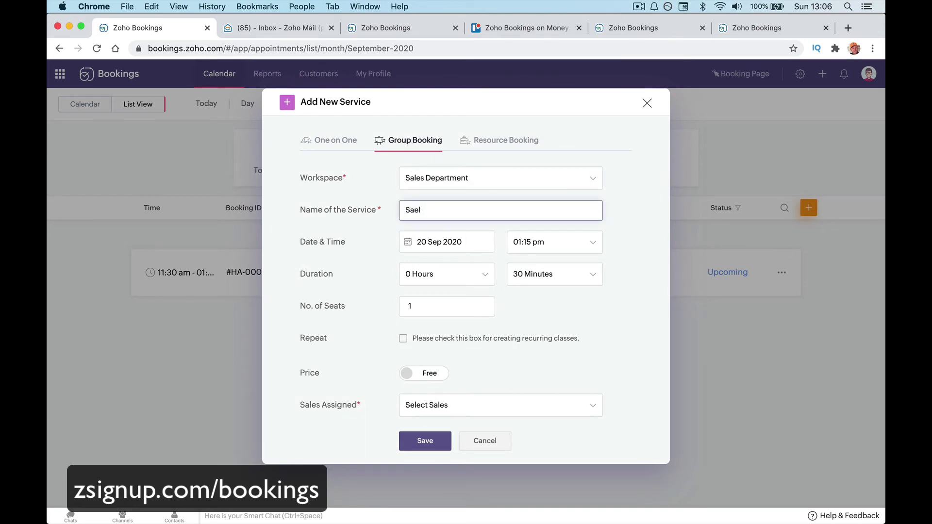
pyautogui.press('BackSpace')
pyautogui.press('BackSpace')
pyautogui.write('les Web')
pyautogui.write('inea')
pyautogui.press('BackSpace')
pyautogui.press('BackSpace')
pyautogui.write('ar')
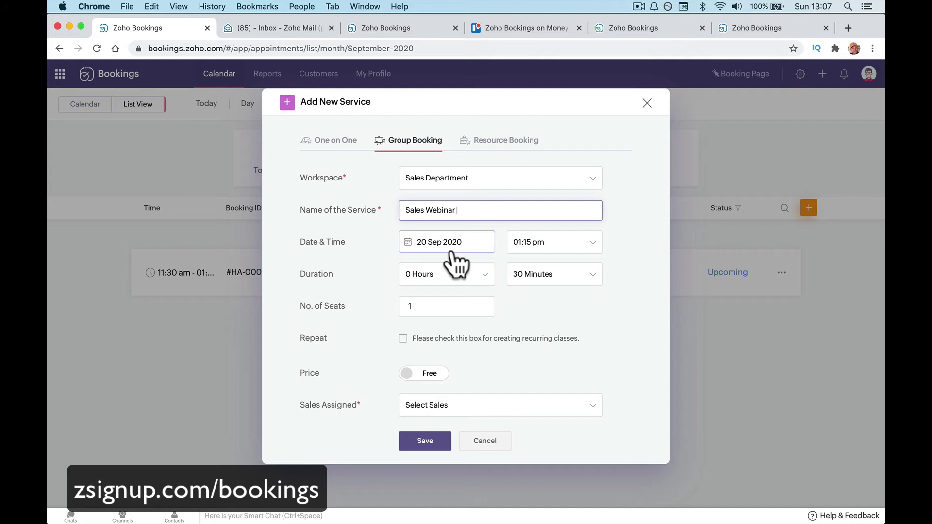
# Schedule the webinar session for 28 Sep 2020 starting at 03:00 pm.
pyautogui.click(452, 253)
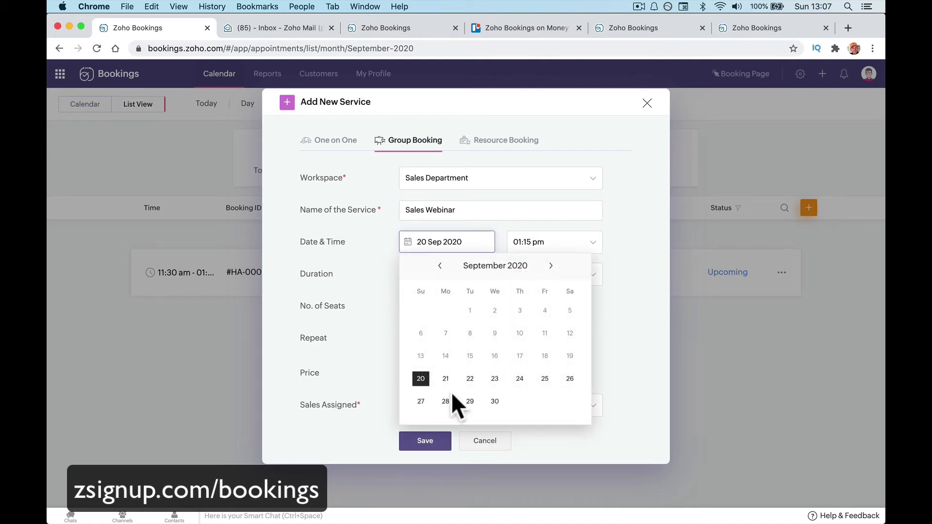
pyautogui.click(446, 401)
pyautogui.click(552, 249)
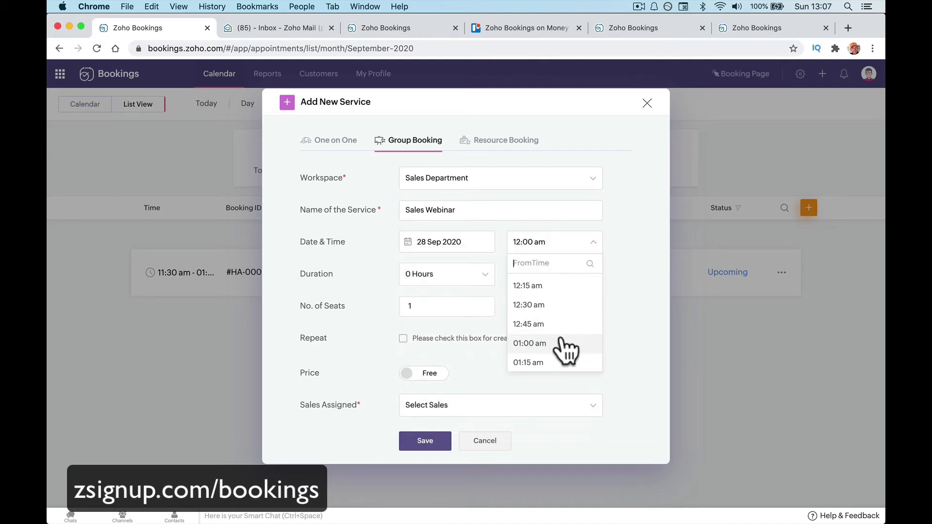
pyautogui.scroll(-2, 565, 347)
pyautogui.scroll(-3, 565, 346)
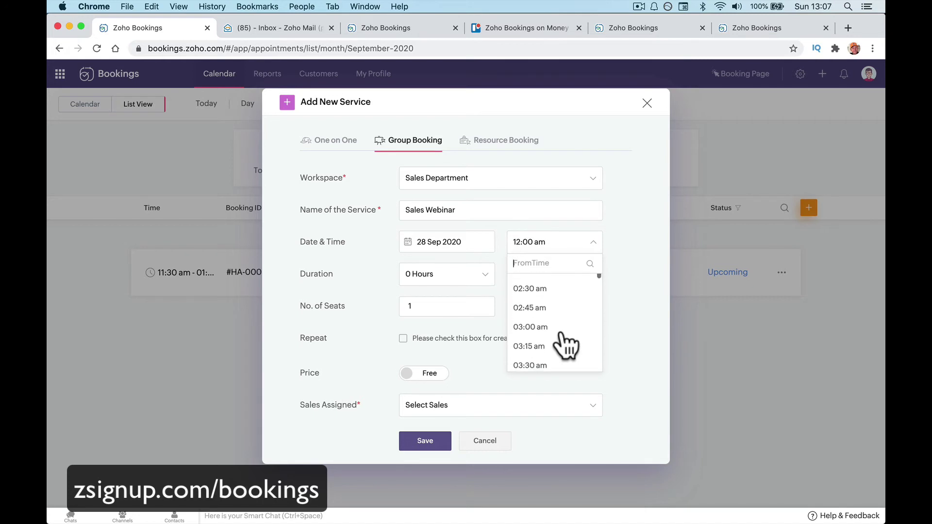
pyautogui.scroll(-6, 565, 345)
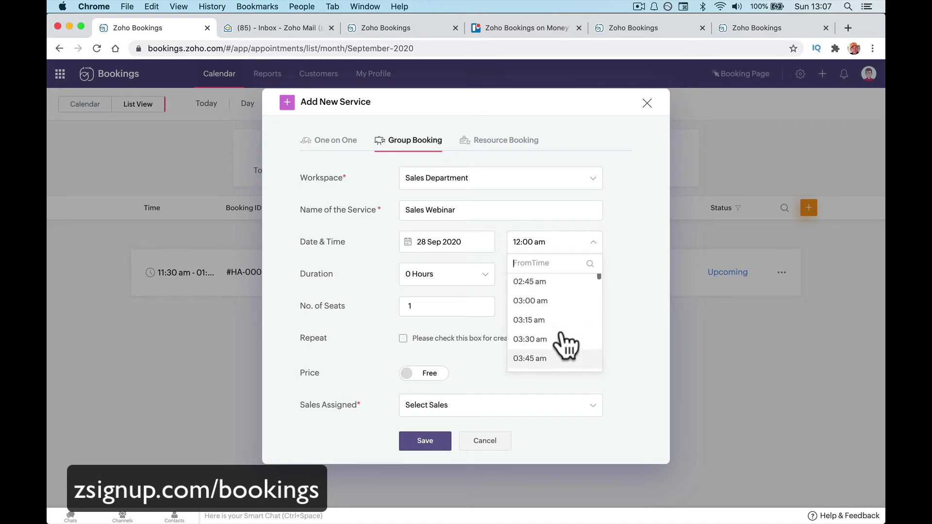
pyautogui.scroll(-12, 565, 345)
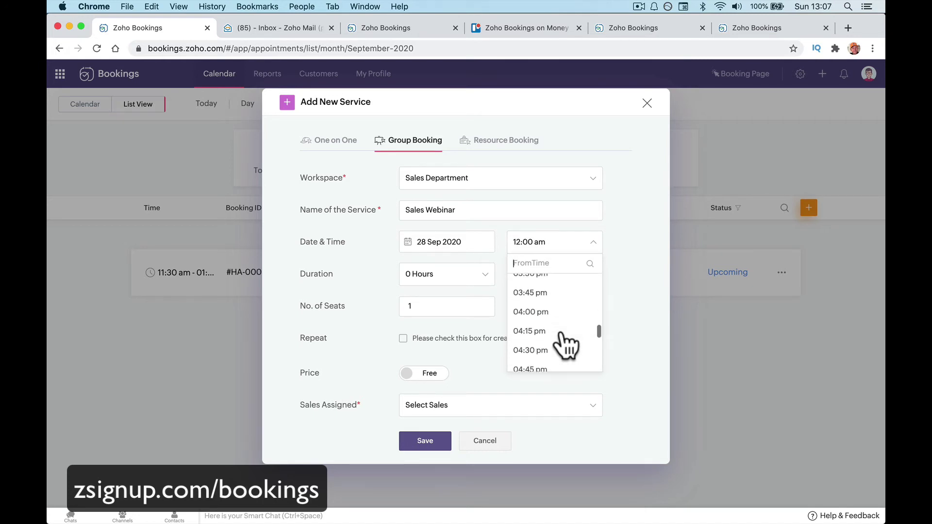
pyautogui.scroll(1, 566, 345)
pyautogui.click(530, 283)
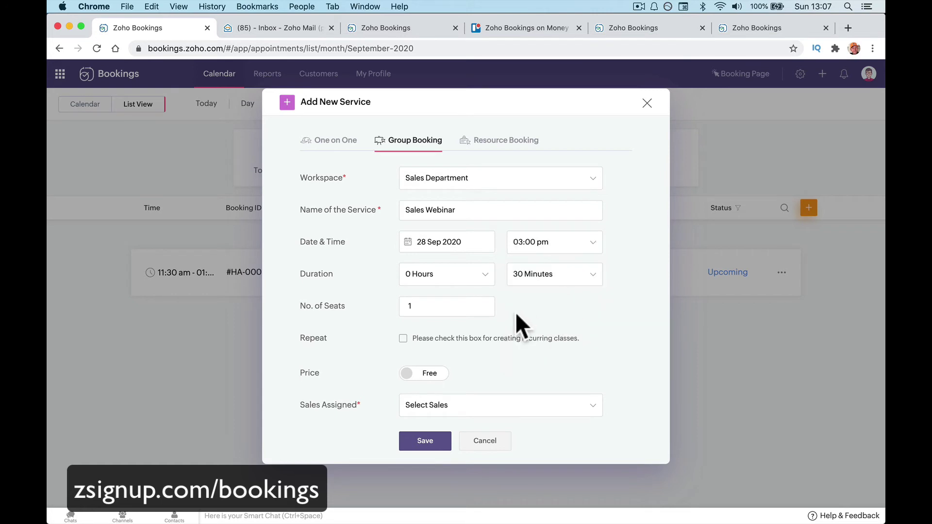
# Set a 1 hour 0 minute duration, 20 seats, and make the webinar recurring.
pyautogui.click(467, 278)
pyautogui.click(459, 316)
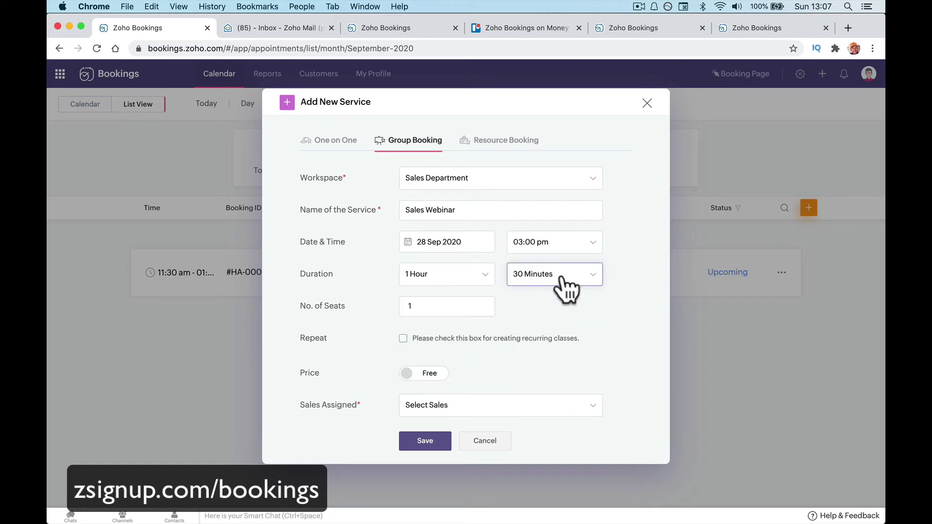
pyautogui.click(558, 279)
pyautogui.click(555, 317)
pyautogui.click(458, 308)
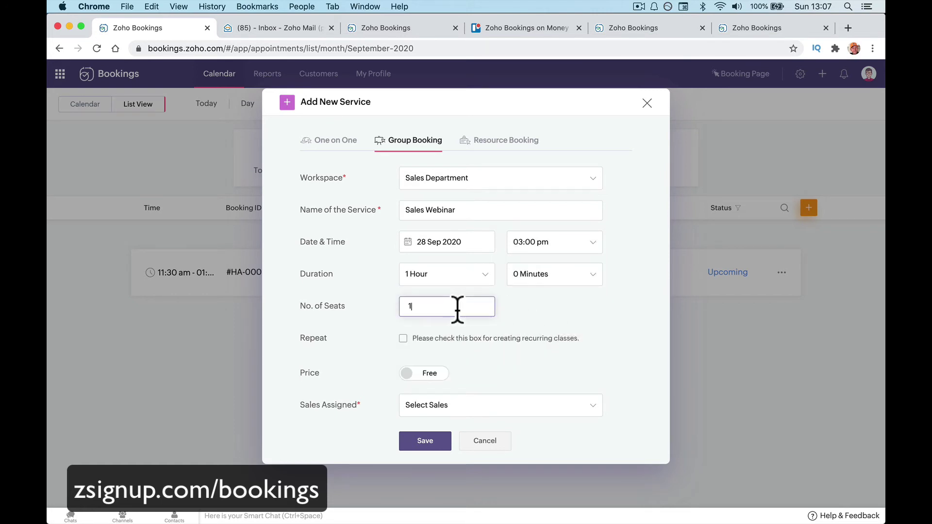
pyautogui.doubleClick(457, 309)
pyautogui.write('20')
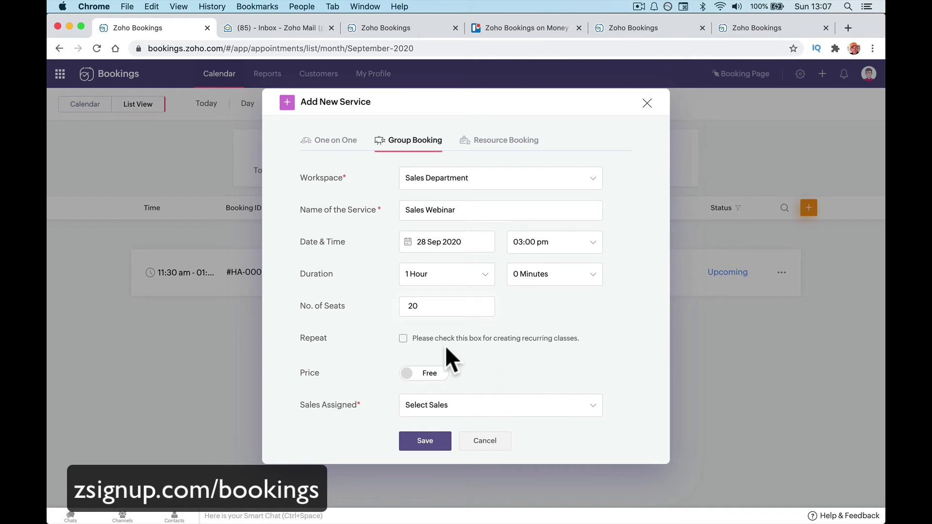
pyautogui.click(402, 339)
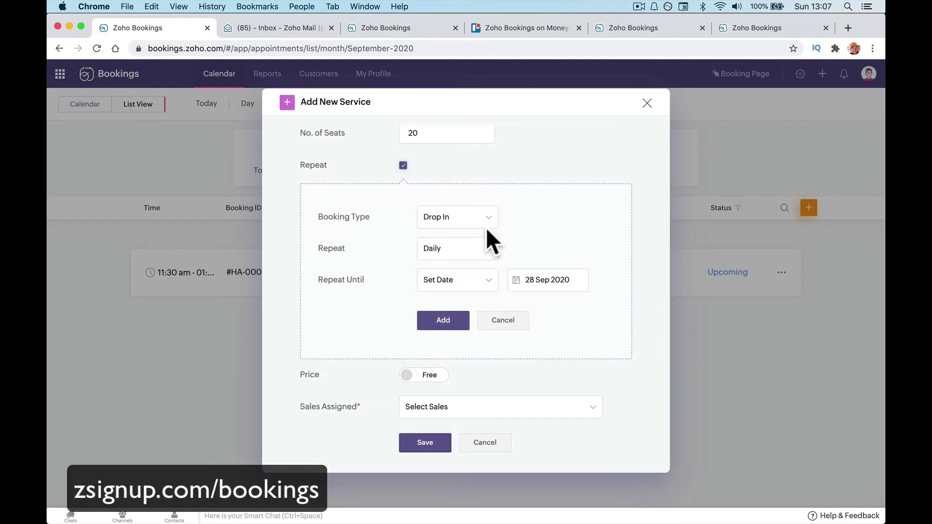
# Try a weekly Series recurrence on Mondays ending after 10 classes, then discard it.
pyautogui.click(481, 251)
pyautogui.click(478, 267)
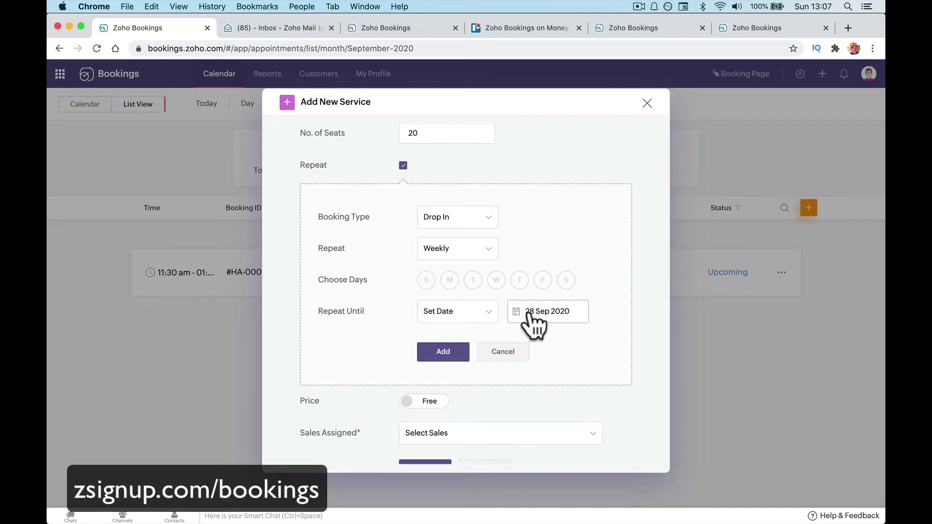
pyautogui.click(488, 228)
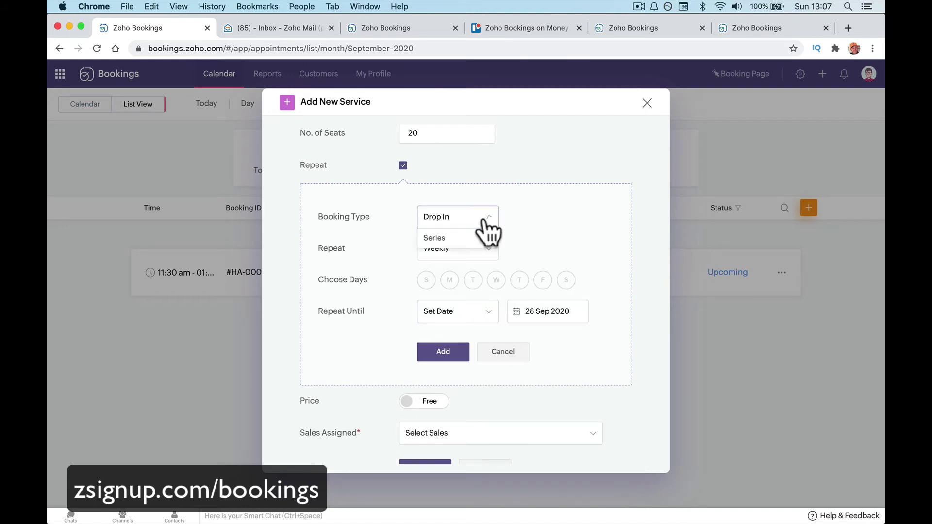
pyautogui.click(481, 238)
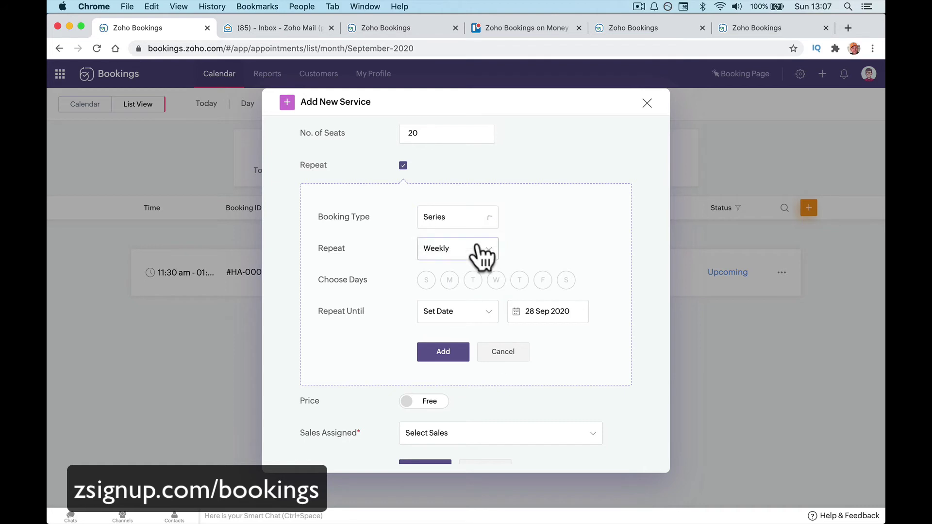
pyautogui.click(449, 280)
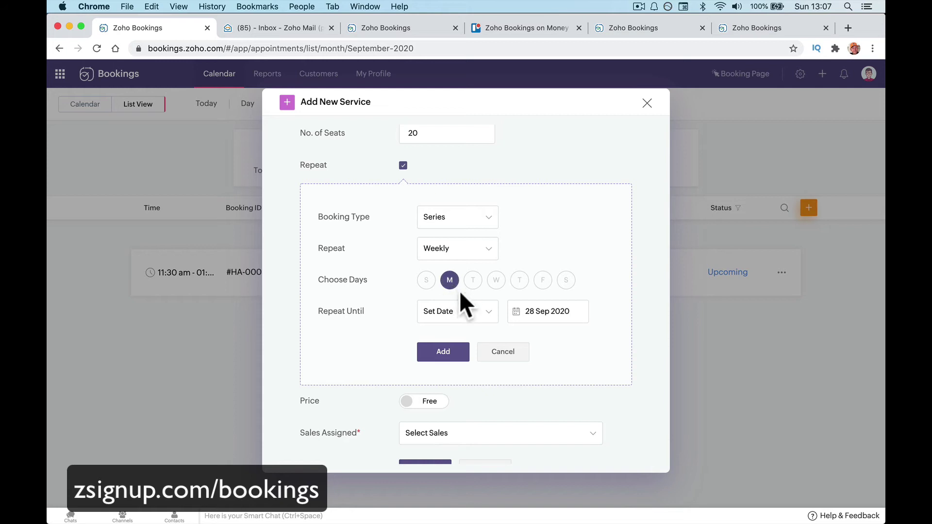
pyautogui.click(467, 315)
pyautogui.click(481, 332)
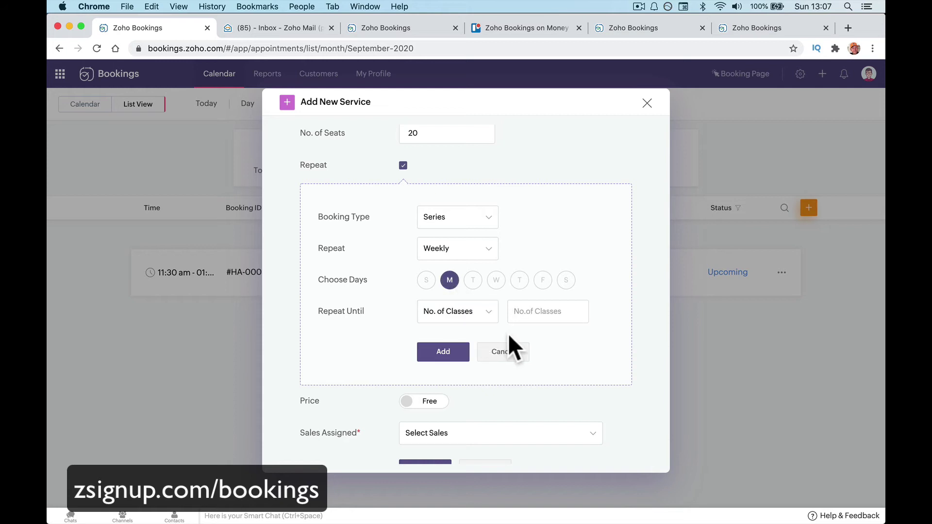
pyautogui.click(532, 316)
pyautogui.write('10')
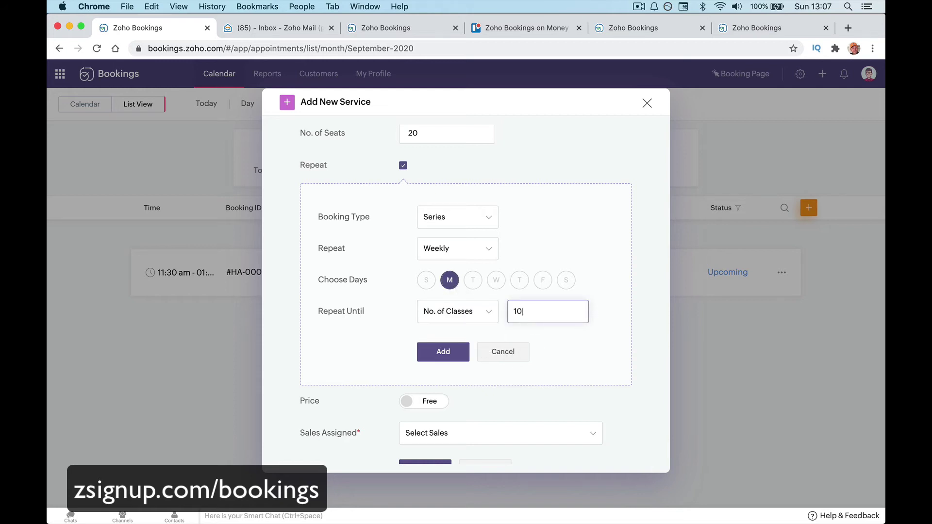
pyautogui.click(502, 353)
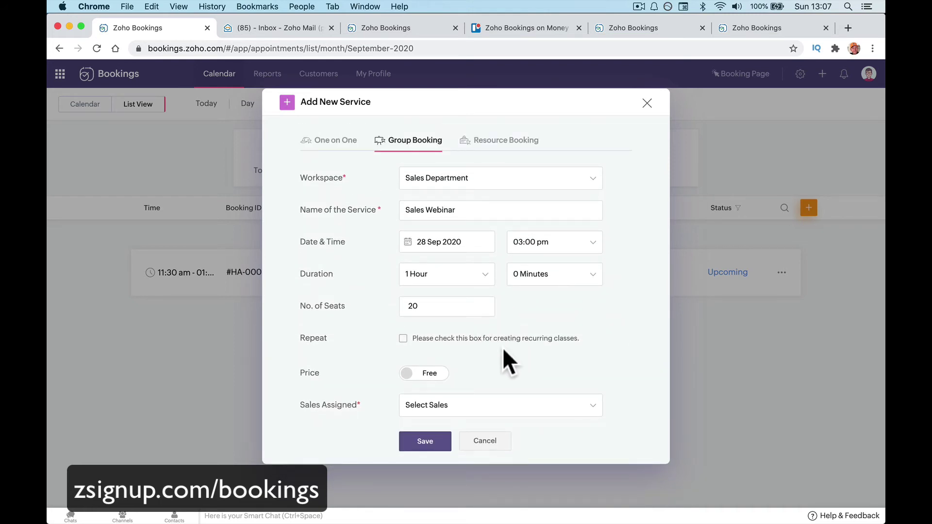
# Keep the webinar free, assign the only available staff member and save the service.
pyautogui.click(427, 373)
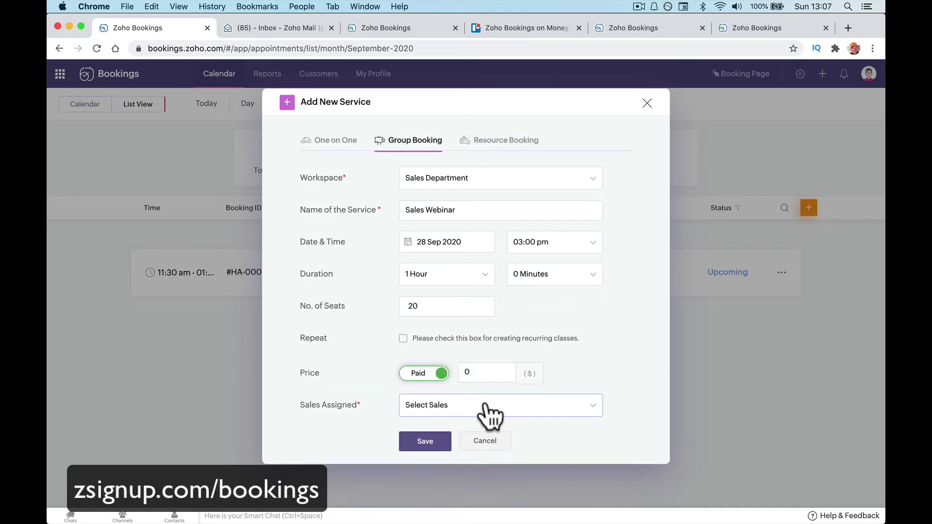
pyautogui.click(443, 377)
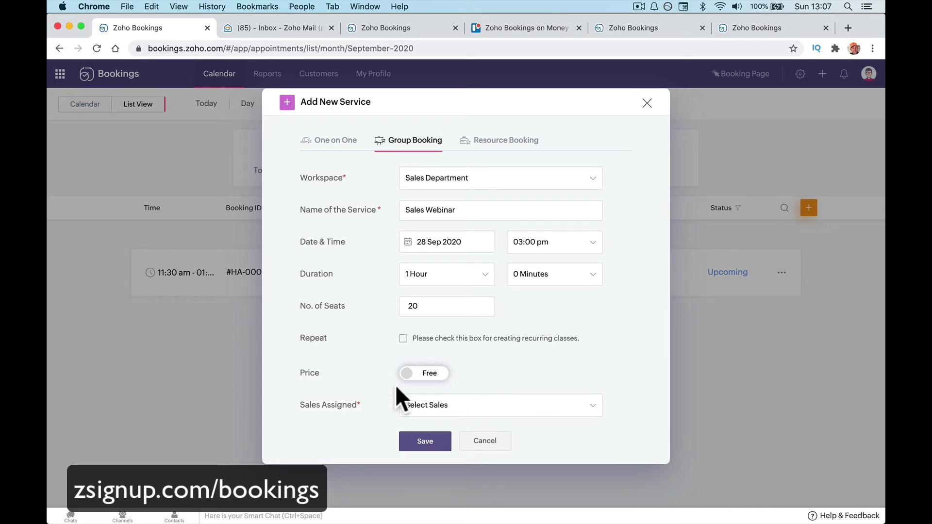
pyautogui.tripleClick(312, 407)
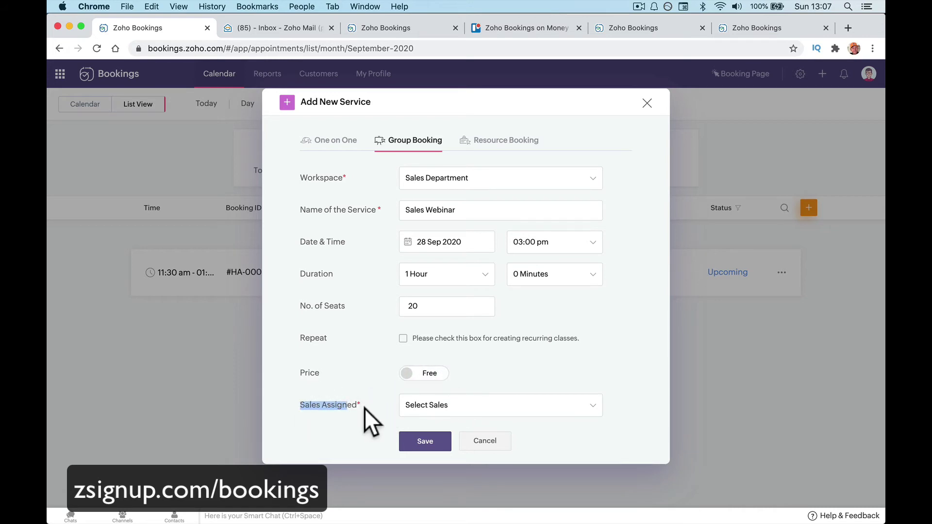
pyautogui.click(445, 413)
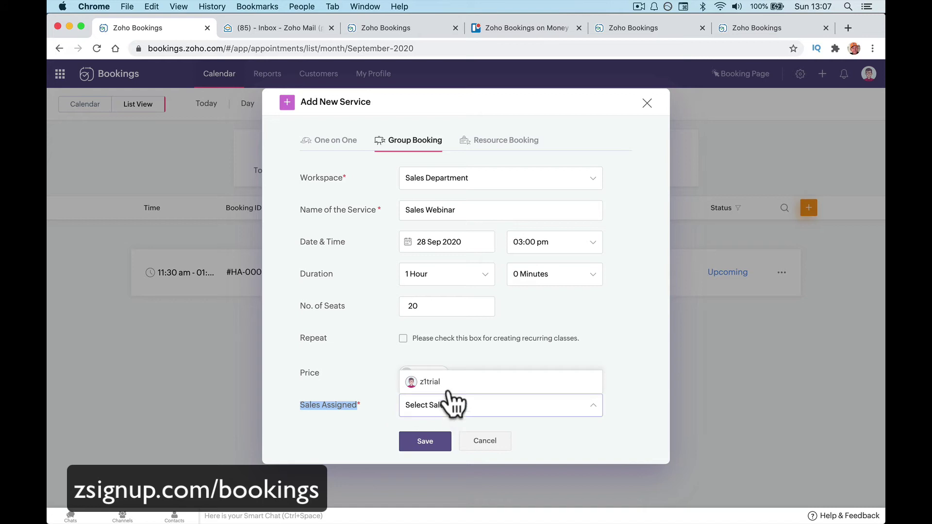
pyautogui.click(448, 384)
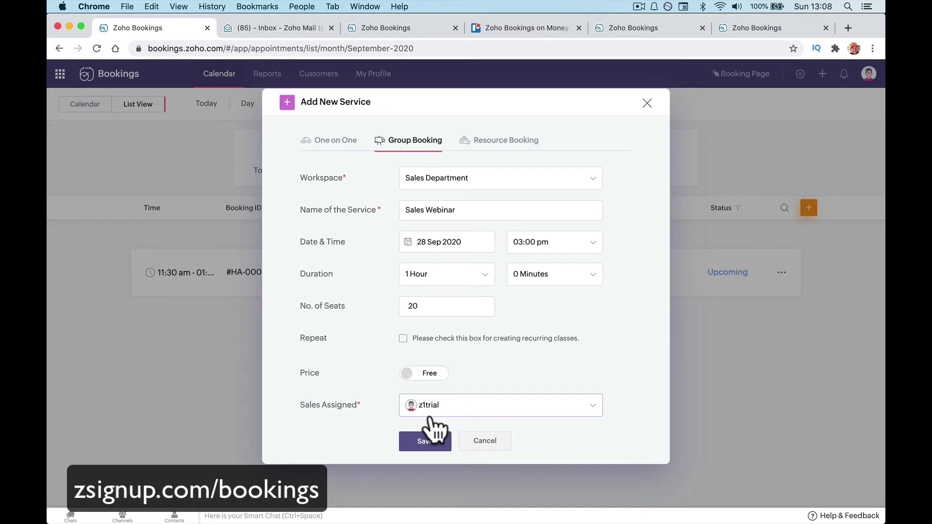
pyautogui.click(425, 442)
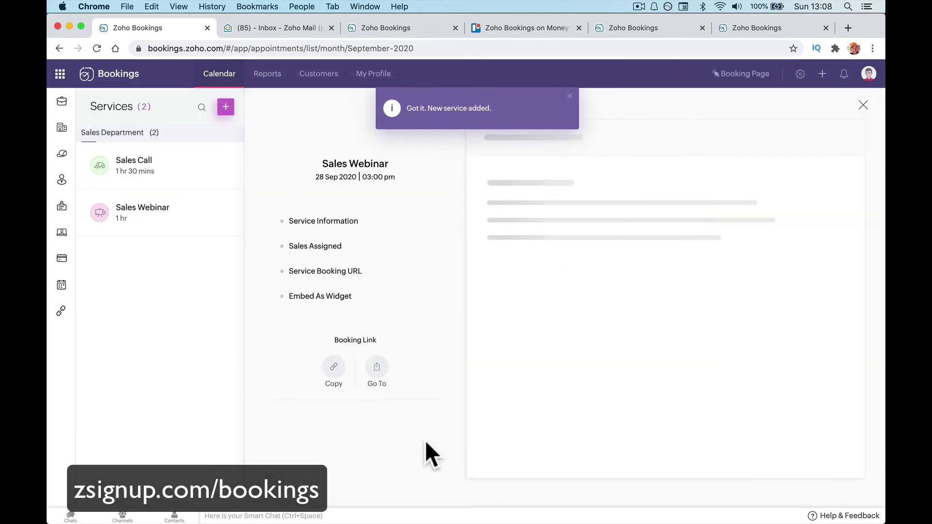
# Save 'Sales Webinar on new product.' as the Sales Webinar description, then go to the Sales Team list.
pyautogui.click(570, 97)
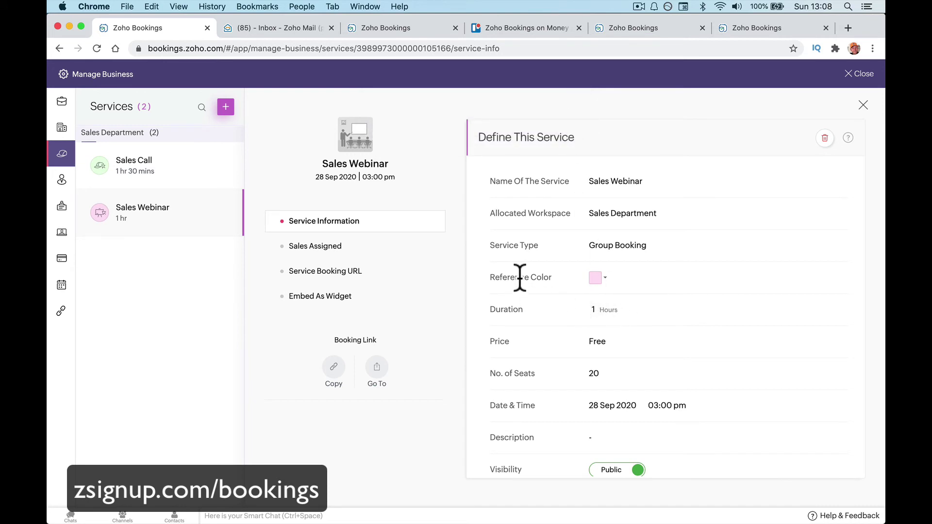
pyautogui.scroll(-2, 625, 295)
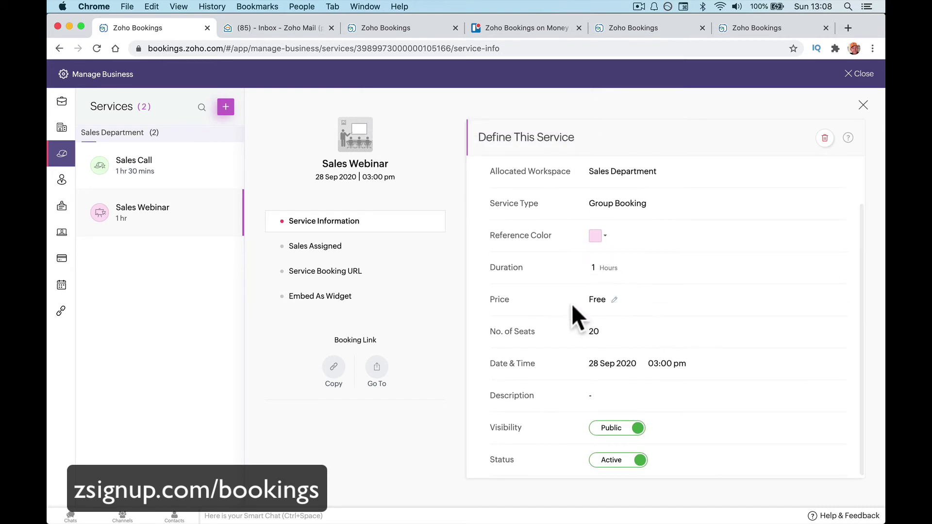
pyautogui.click(594, 396)
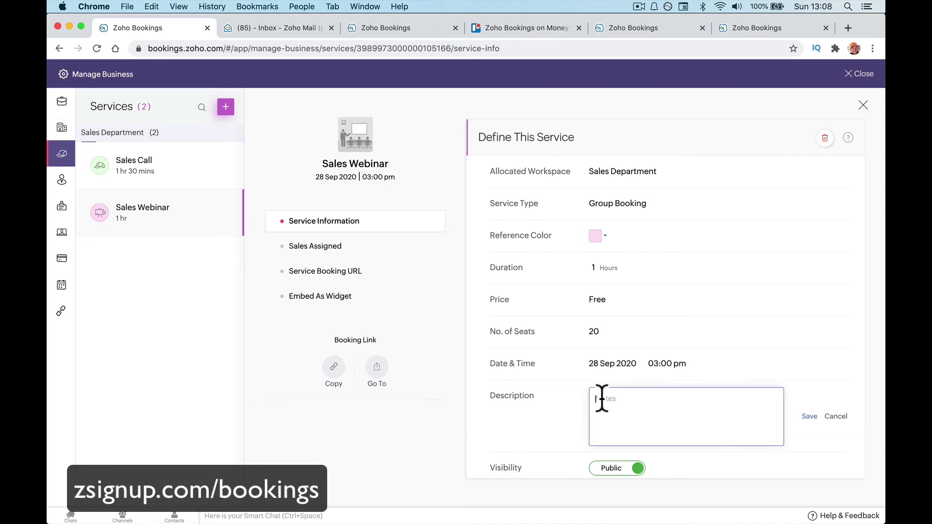
pyautogui.write('Sales Webinat')
pyautogui.press('BackSpace')
pyautogui.press('BackSpace')
pyautogui.write('r on new product.')
pyautogui.press('Return')
pyautogui.scroll(-2, 742, 431)
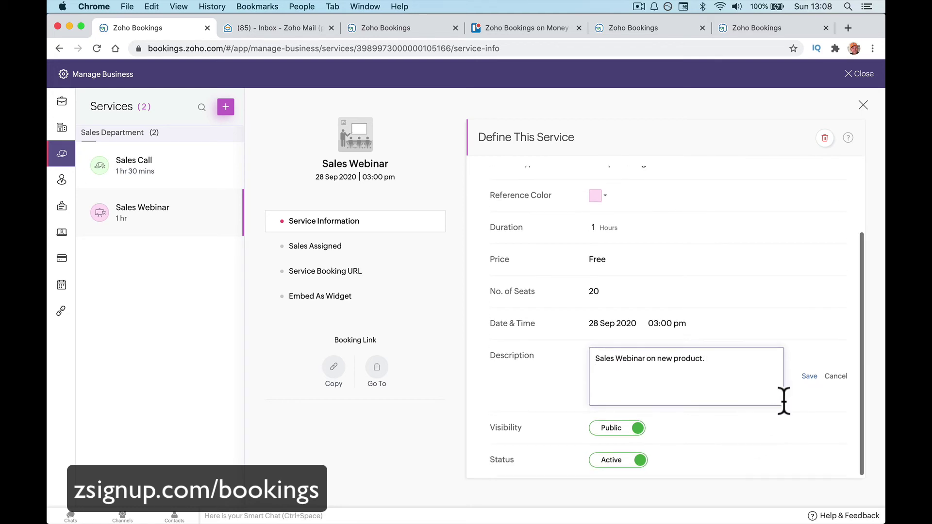
pyautogui.click(809, 376)
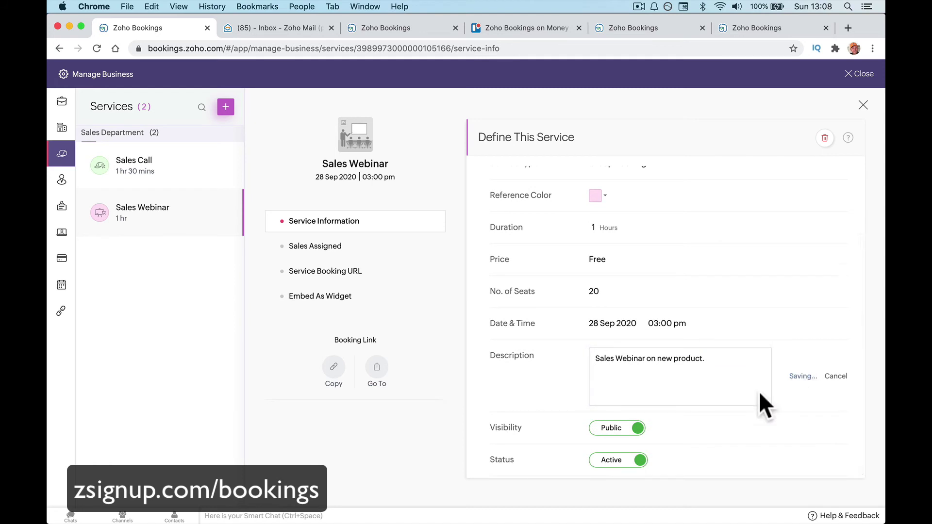
pyautogui.click(363, 252)
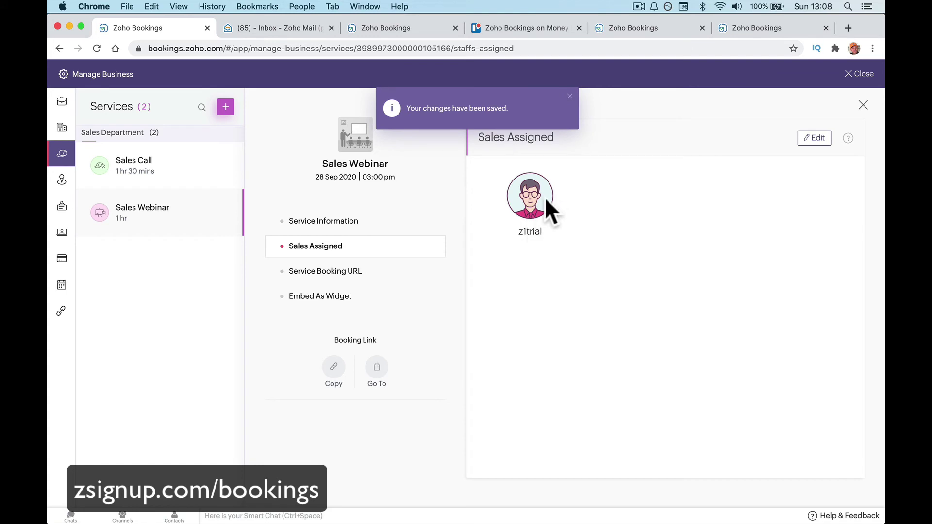
pyautogui.click(63, 181)
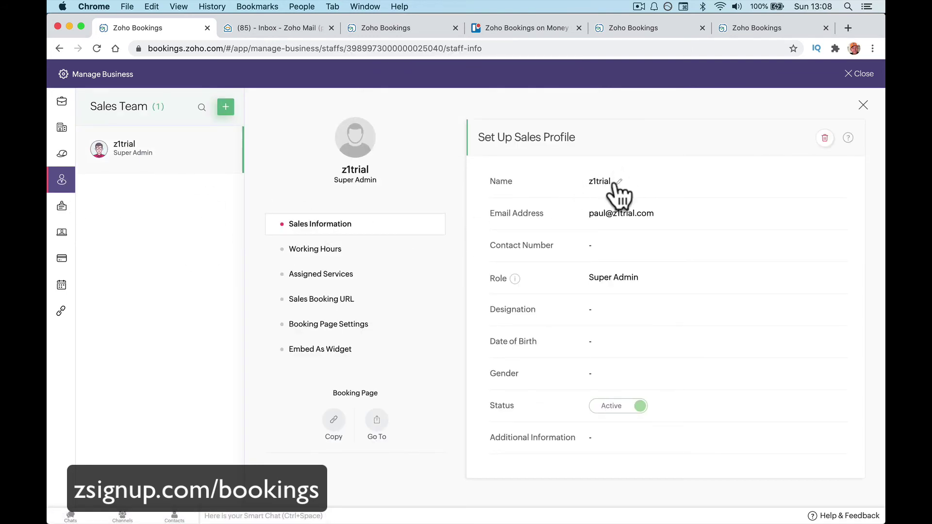
# Try replacing the z1trial name with the owner's full name, then discard the botched edit.
pyautogui.click(612, 184)
pyautogui.doubleClick(618, 182)
pyautogui.write('Paul nichol')
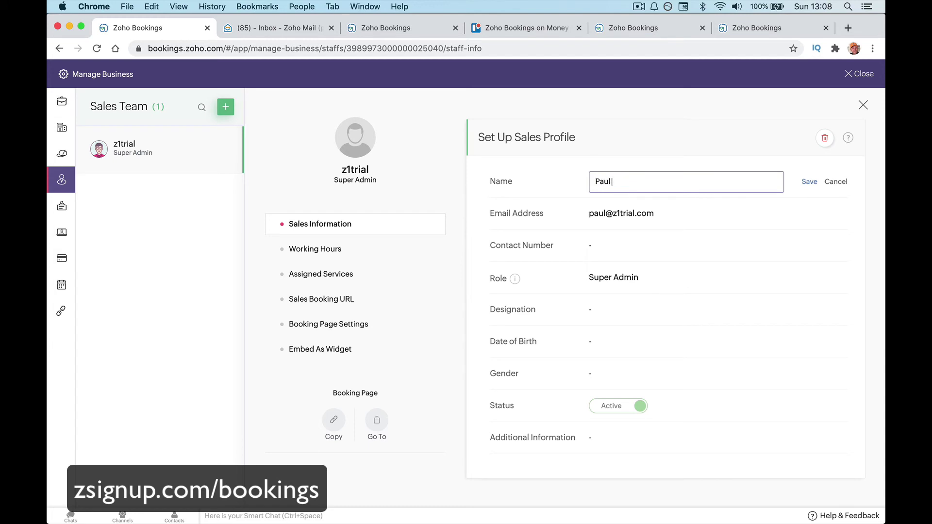
pyautogui.press('BackSpace')
pyautogui.press('BackSpace')
pyautogui.press('BackSpace')
pyautogui.press('BackSpace')
pyautogui.press('BackSpace')
pyautogui.press('BackSpace')
pyautogui.write('Nicholson')
pyautogui.click(825, 180)
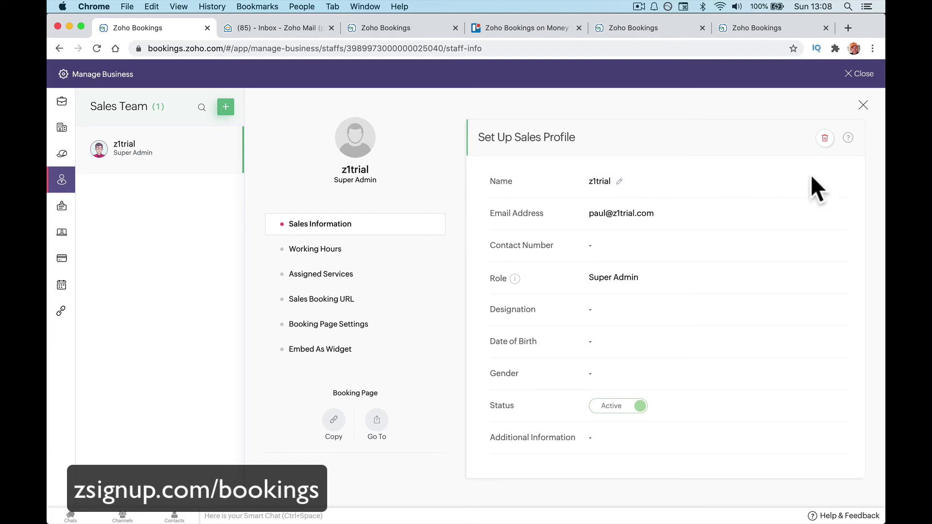
# Re-enter the owner's full name in place of z1trial, save it, and return to Sales Team.
pyautogui.click(619, 183)
pyautogui.doubleClick(619, 182)
pyautogui.write('Pal')
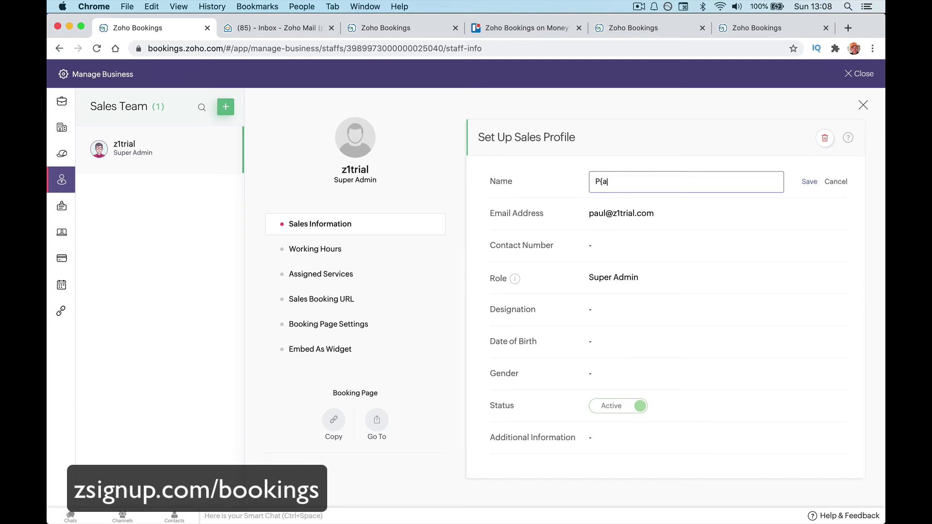
pyautogui.press('BackSpace')
pyautogui.press('BackSpace')
pyautogui.write('aul Nicholson')
pyautogui.click(808, 182)
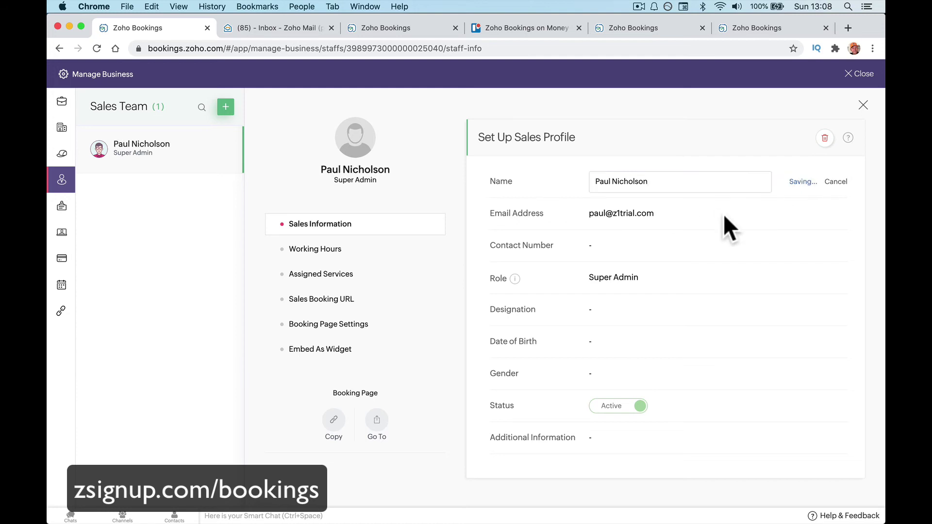
pyautogui.click(73, 222)
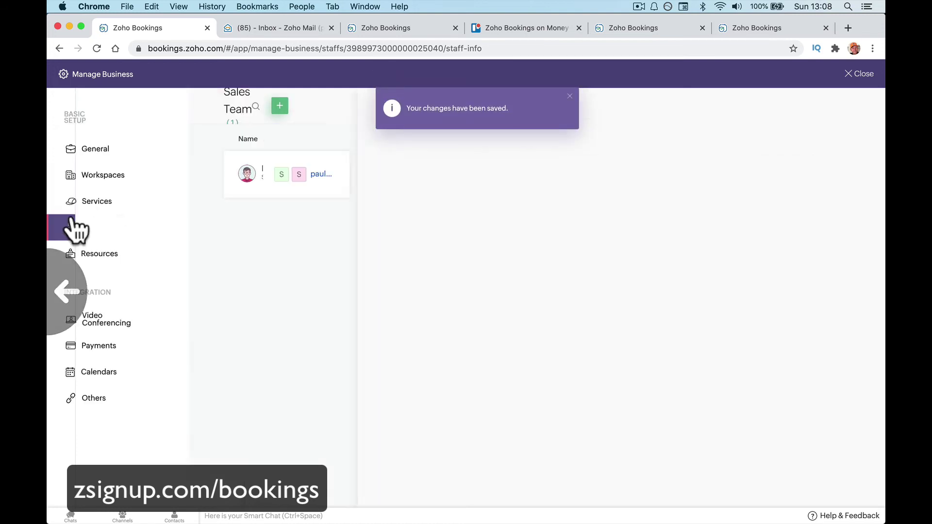
# Look through the Sales Webinar's booking URL, widget embed code, assigned staff and details.
pyautogui.hscroll(-10, 135, 218)
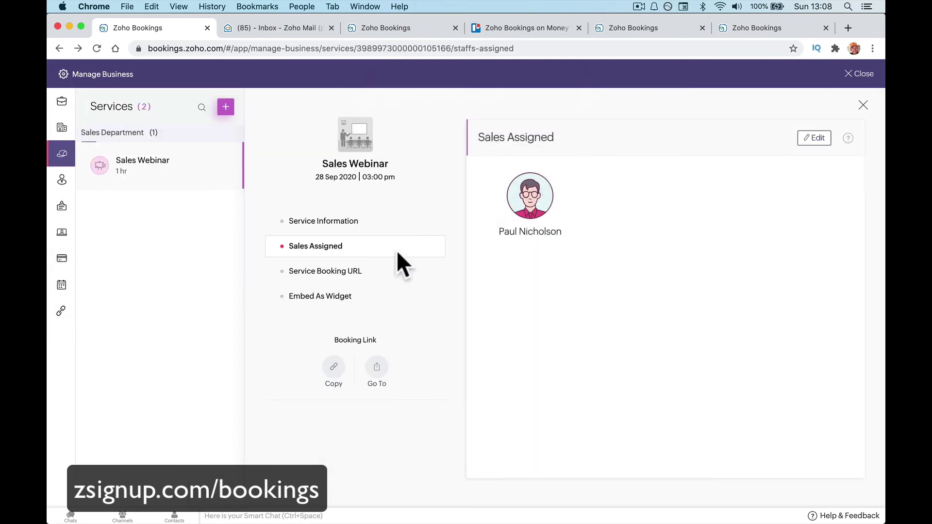
pyautogui.click(390, 270)
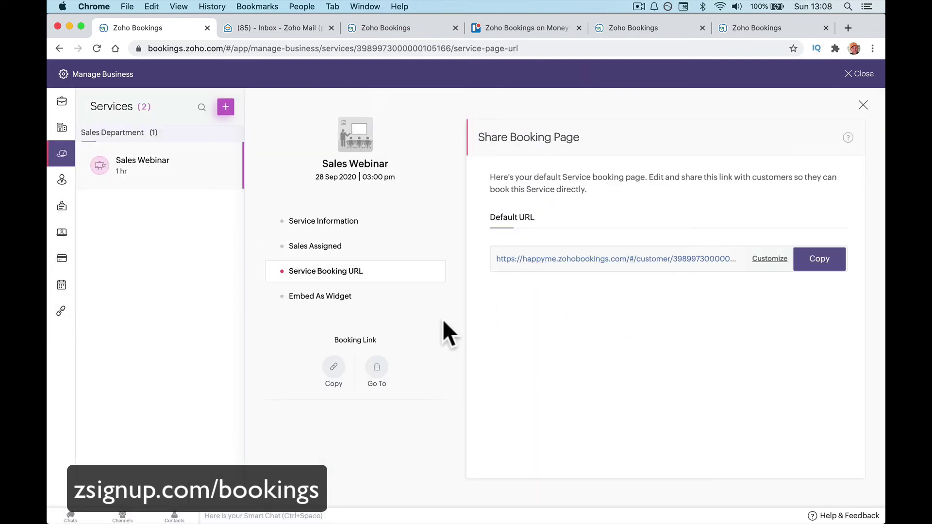
pyautogui.click(384, 295)
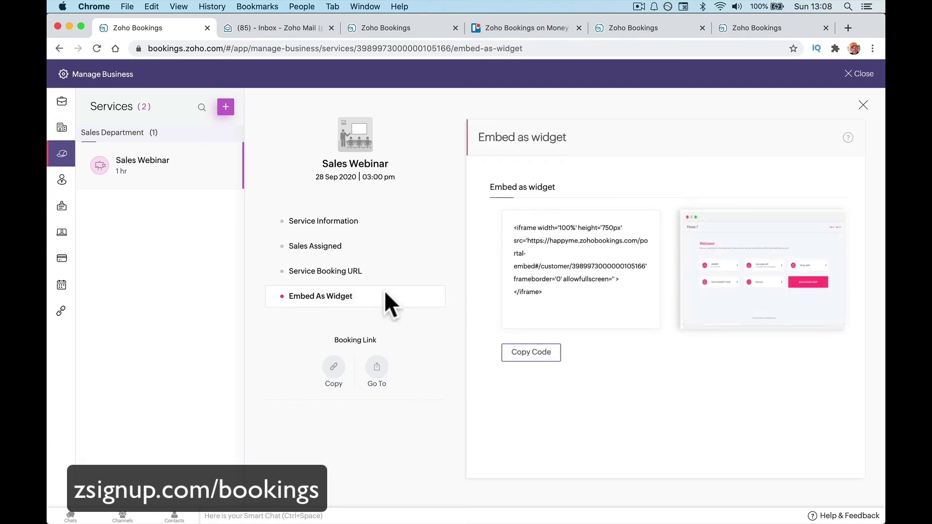
pyautogui.click(390, 247)
pyautogui.click(394, 226)
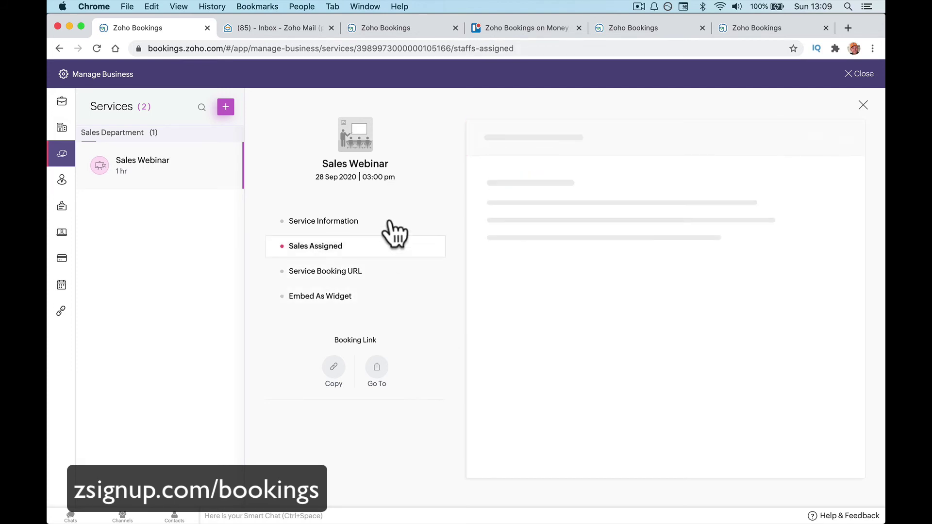
pyautogui.scroll(-3, 549, 334)
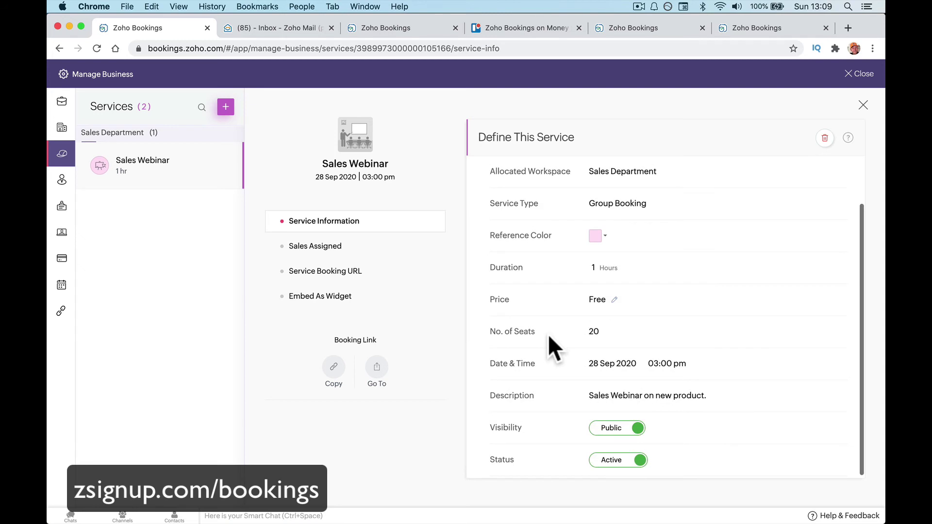
pyautogui.click(389, 248)
# Copy the Sales Webinar service booking URL and close the business settings.
pyautogui.click(401, 273)
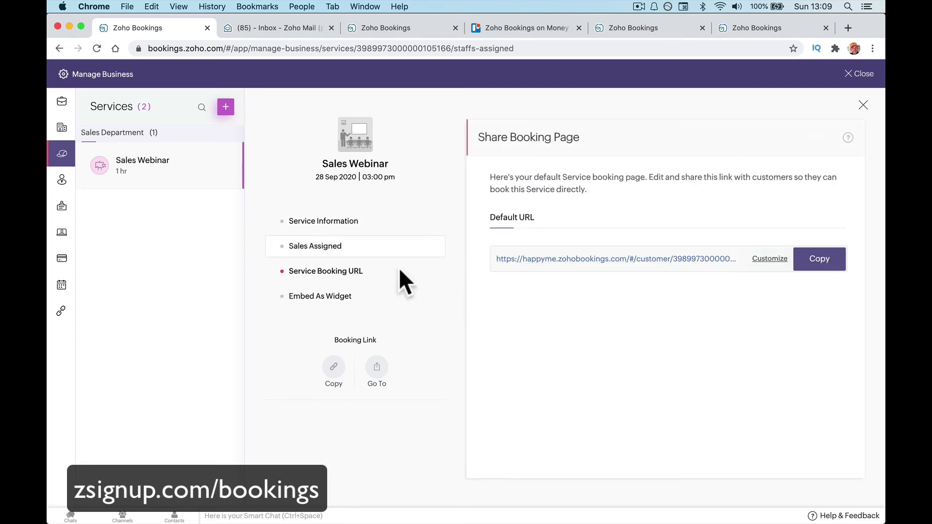
pyautogui.click(816, 260)
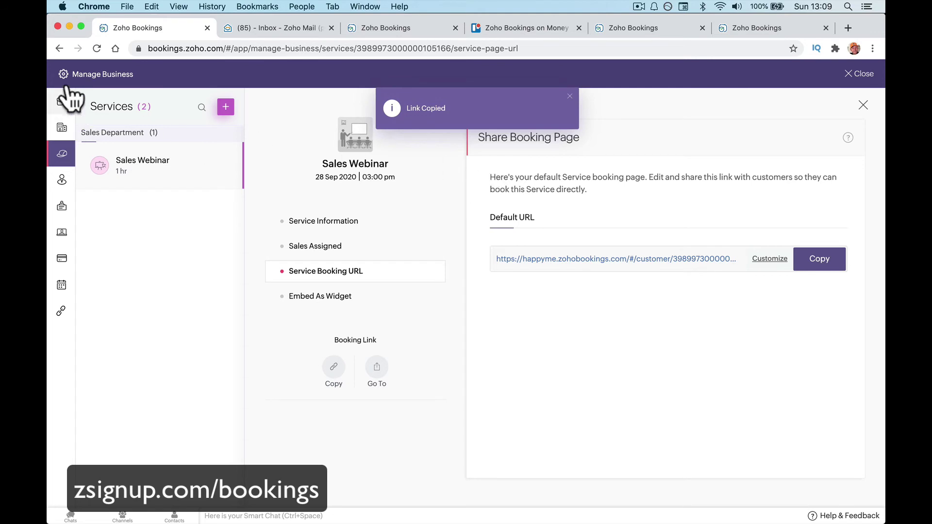
pyautogui.click(850, 74)
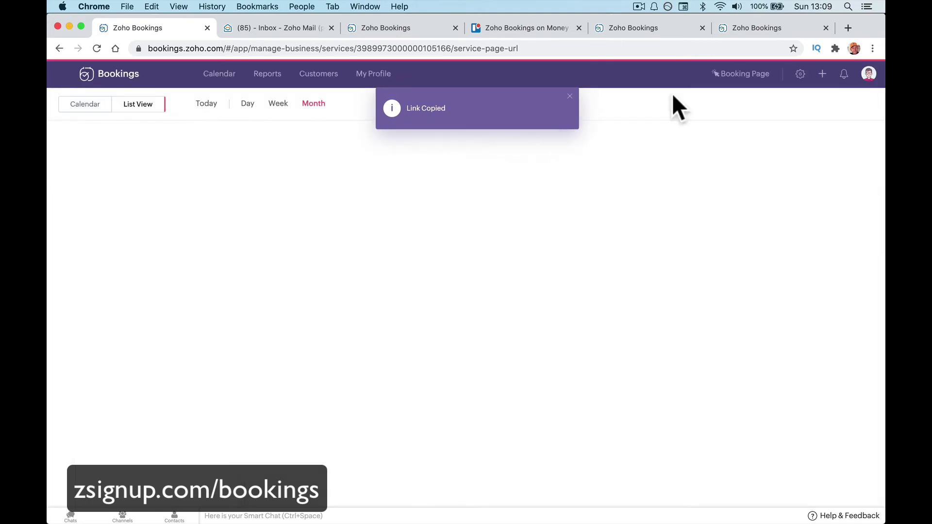
# Show today, Sunday 20 September 2020, as a day timeline calendar.
pyautogui.click(204, 104)
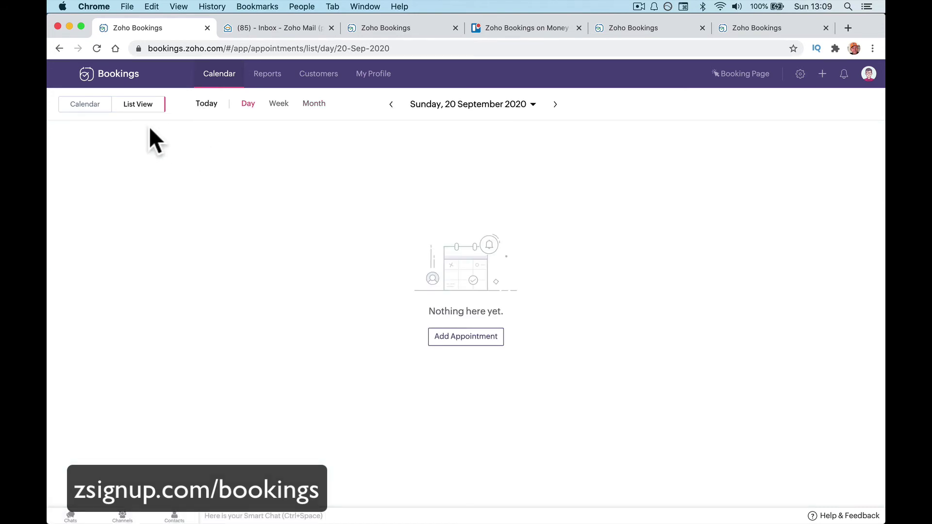
pyautogui.click(85, 105)
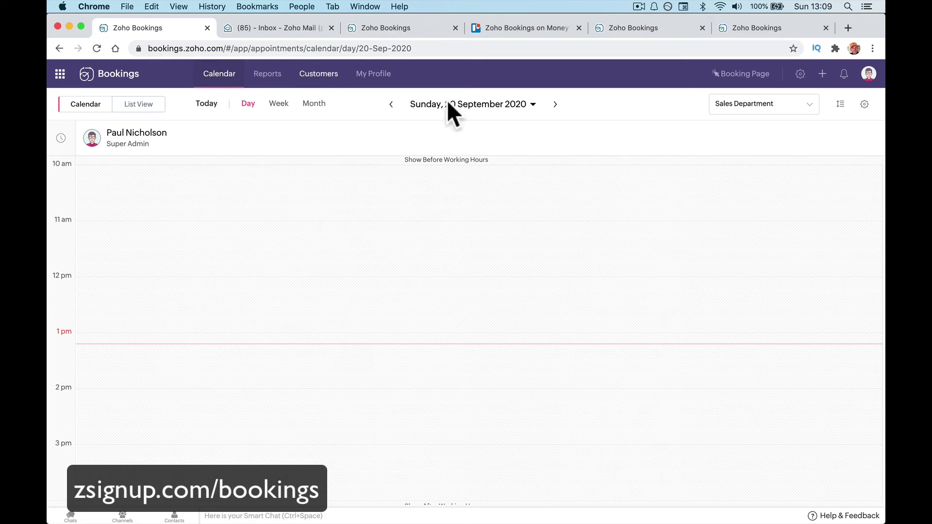
pyautogui.click(751, 108)
# Open the Sales Department workspace's customer booking page from the Booking Page links.
pyautogui.click(747, 73)
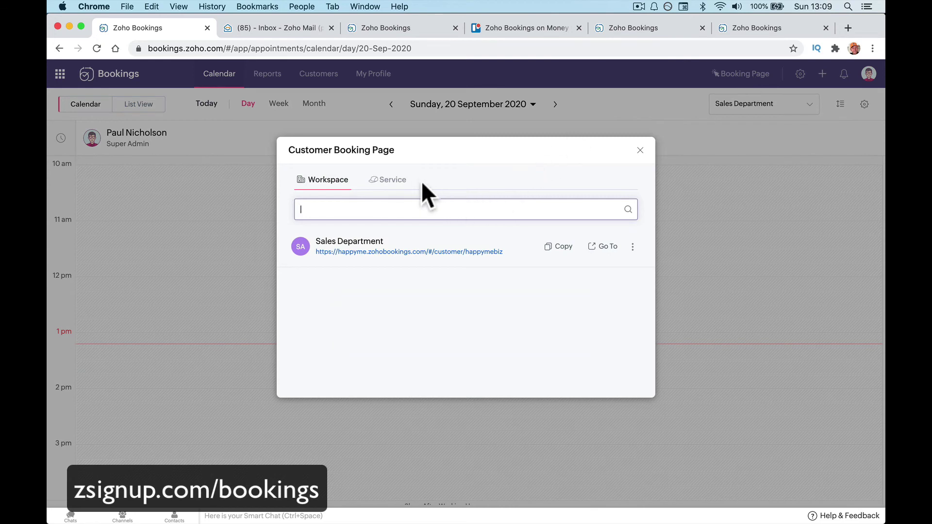
pyautogui.click(393, 183)
pyautogui.click(321, 166)
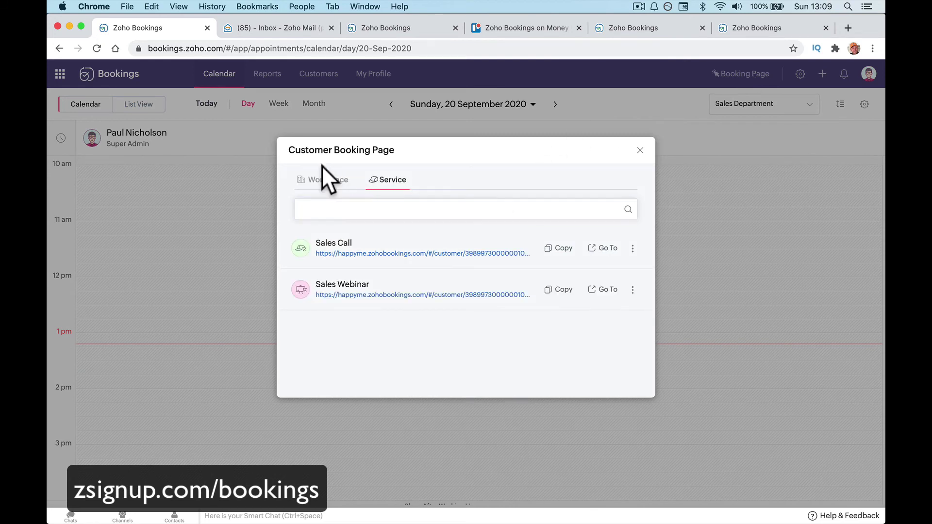
pyautogui.click(320, 180)
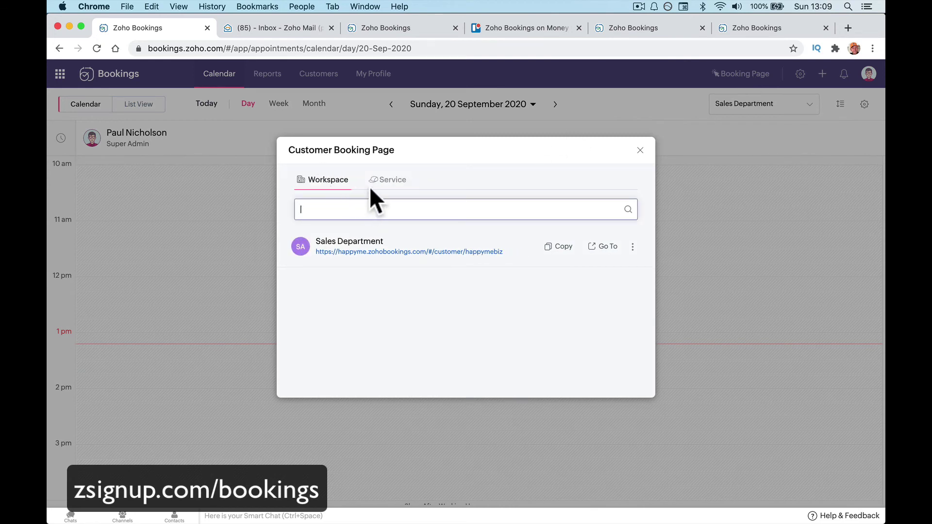
pyautogui.click(389, 180)
pyautogui.click(335, 180)
pyautogui.click(601, 247)
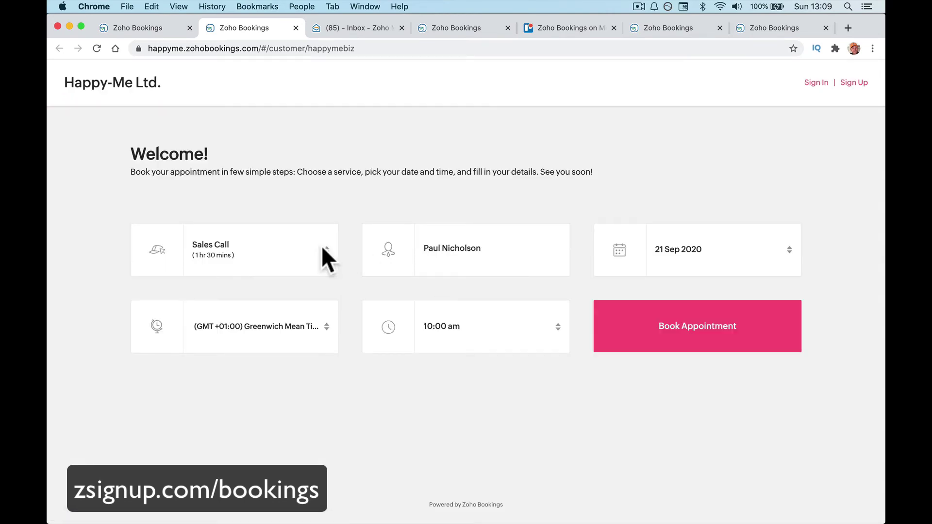
# On the public booking page, switch the service between Sales Call and Sales Webinar, ending on Sales Webinar.
pyautogui.click(323, 257)
pyautogui.click(264, 268)
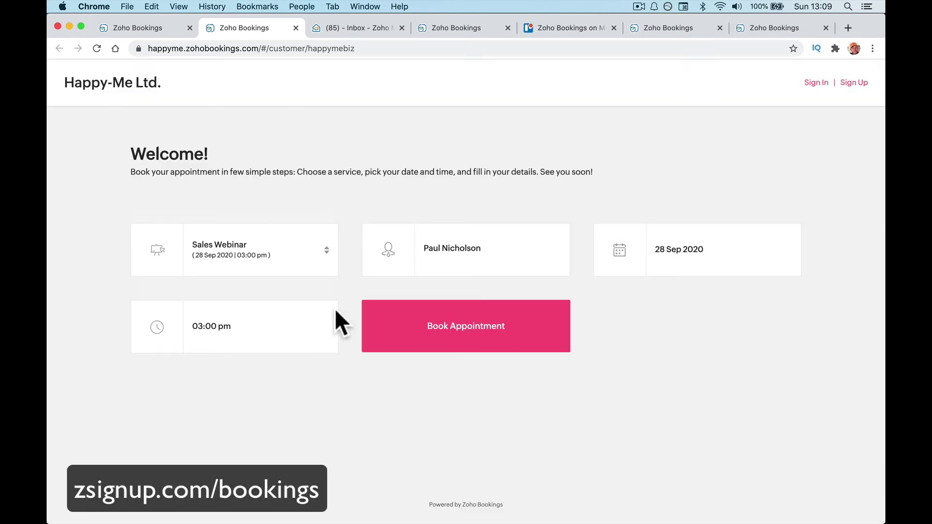
pyautogui.click(326, 268)
pyautogui.click(422, 231)
pyautogui.click(305, 234)
pyautogui.click(275, 234)
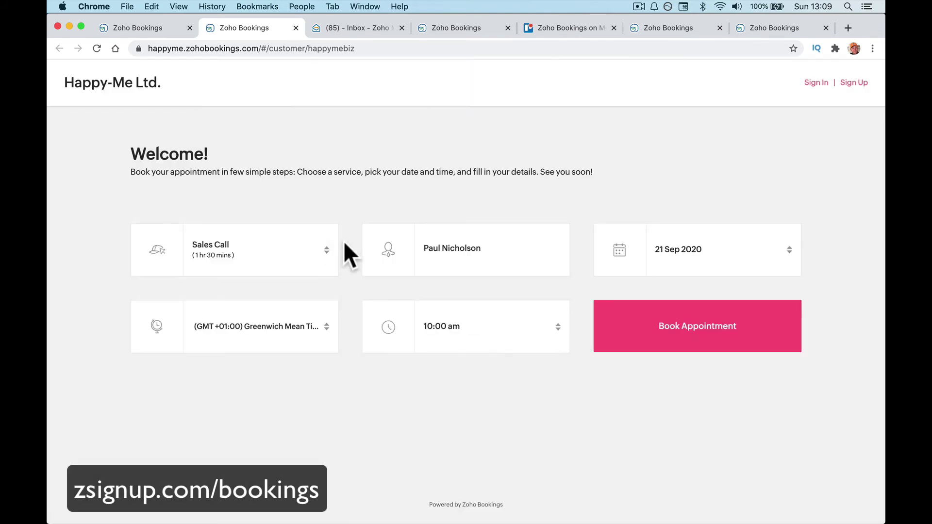
pyautogui.click(310, 262)
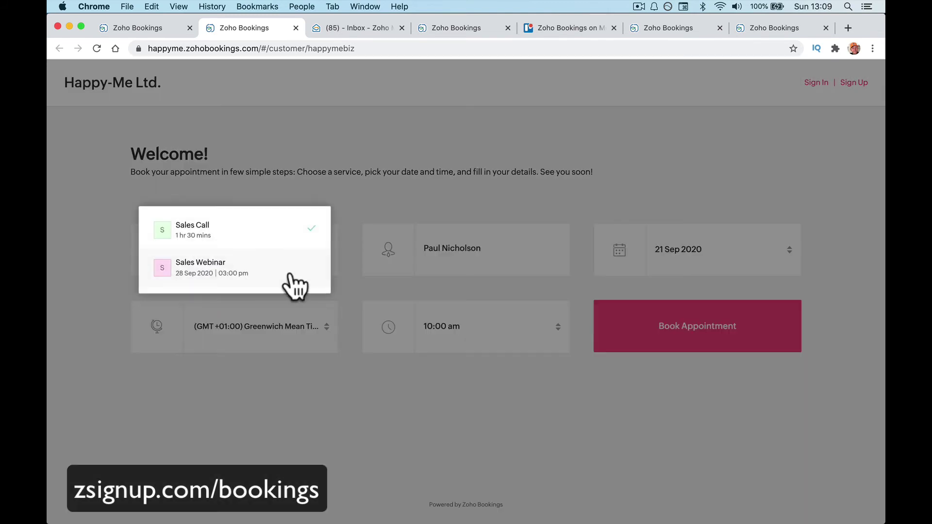
pyautogui.click(287, 270)
# Open the Sales Webinar booking page from the admin links and start booking its 28 Sep, 03:00 pm slot.
pyautogui.click(153, 33)
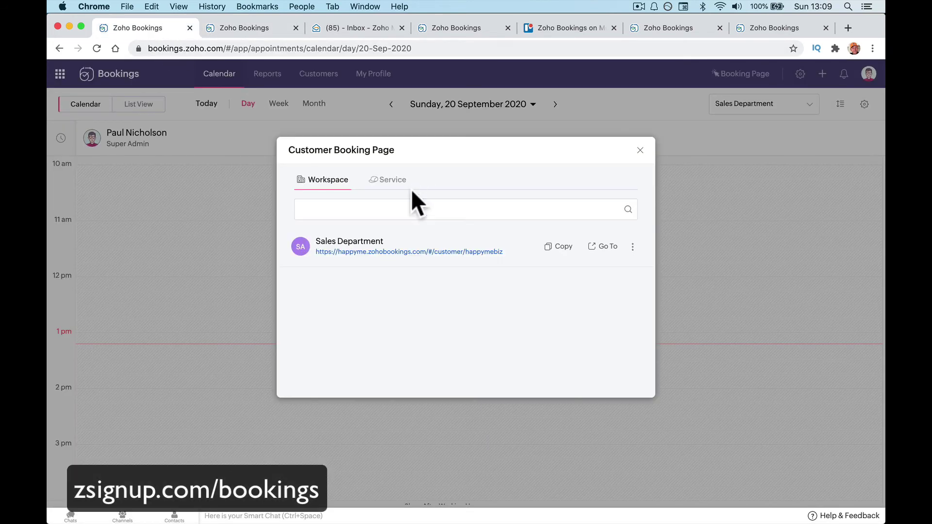
pyautogui.click(389, 180)
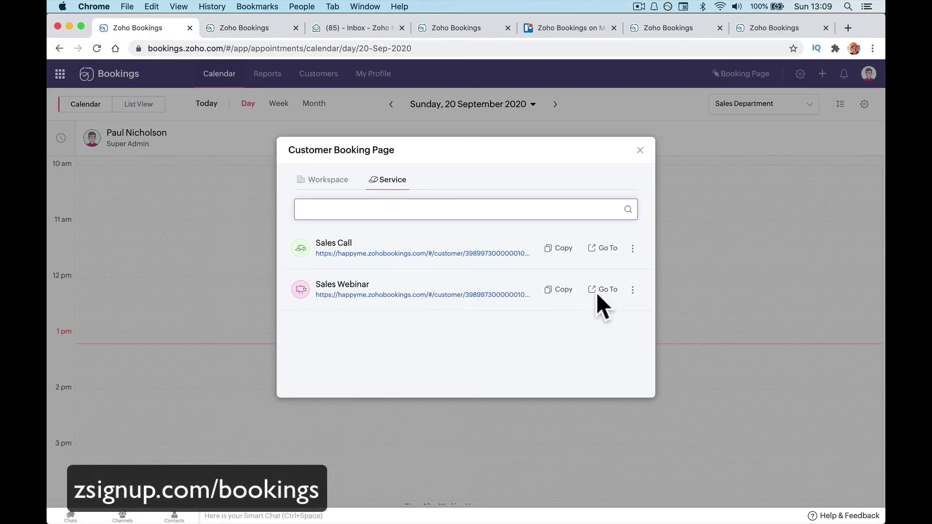
pyautogui.click(602, 289)
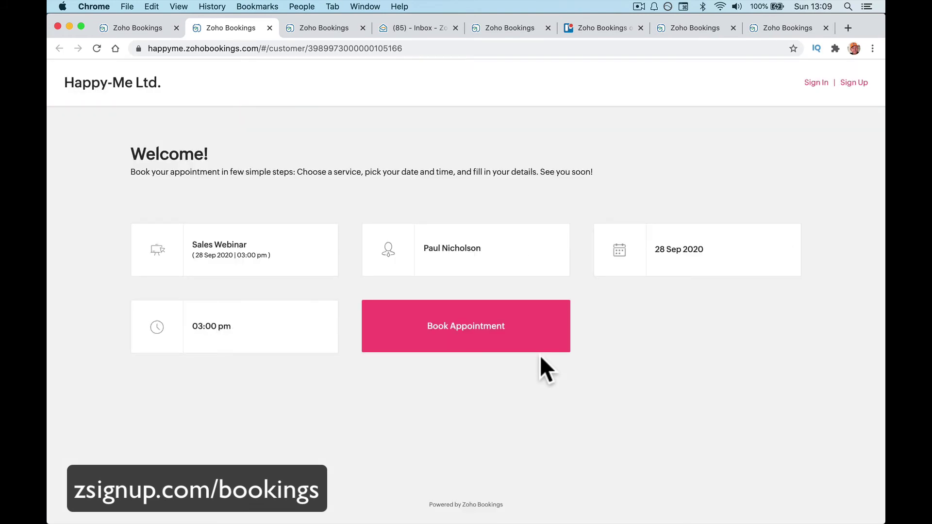
pyautogui.tripleClick(316, 266)
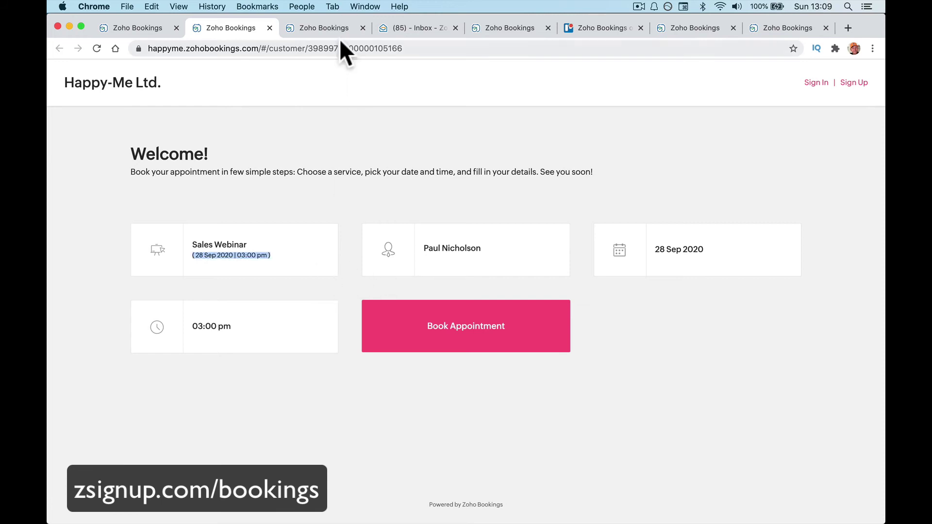
pyautogui.click(335, 30)
pyautogui.click(330, 247)
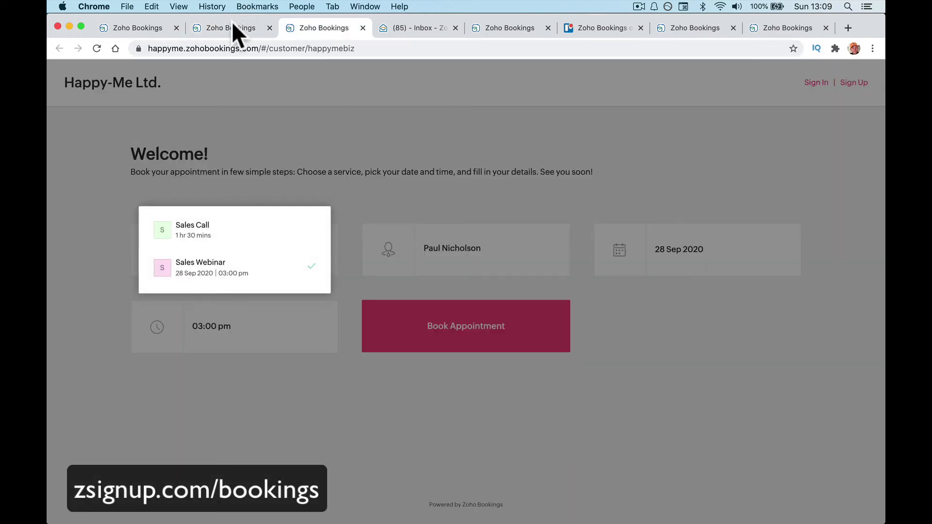
pyautogui.click(225, 32)
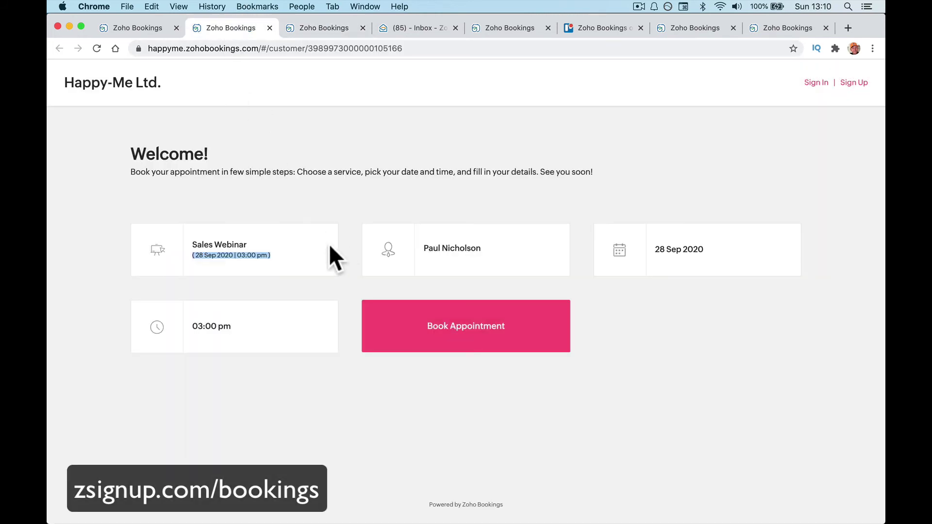
pyautogui.click(458, 334)
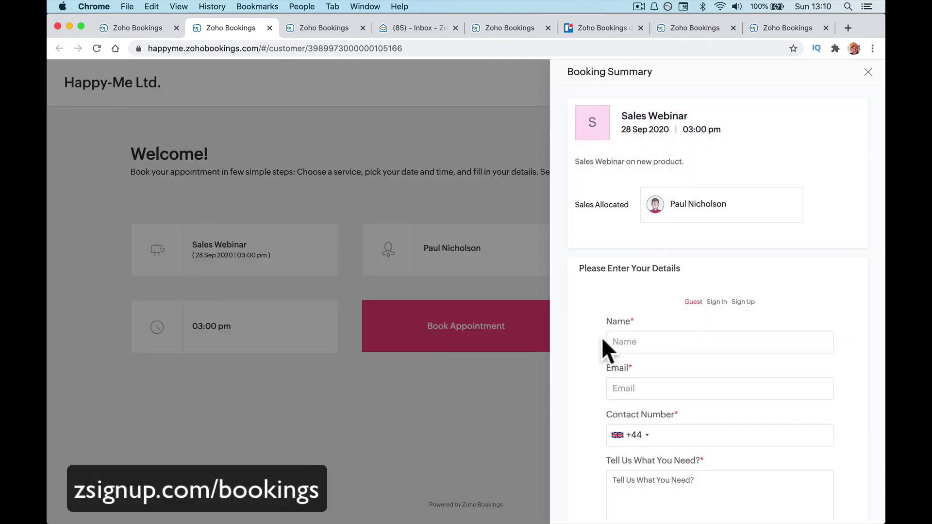
# Fill in the guest's name, e-mail address and contact number in the booking summary.
pyautogui.scroll(-3, 670, 347)
pyautogui.click(644, 266)
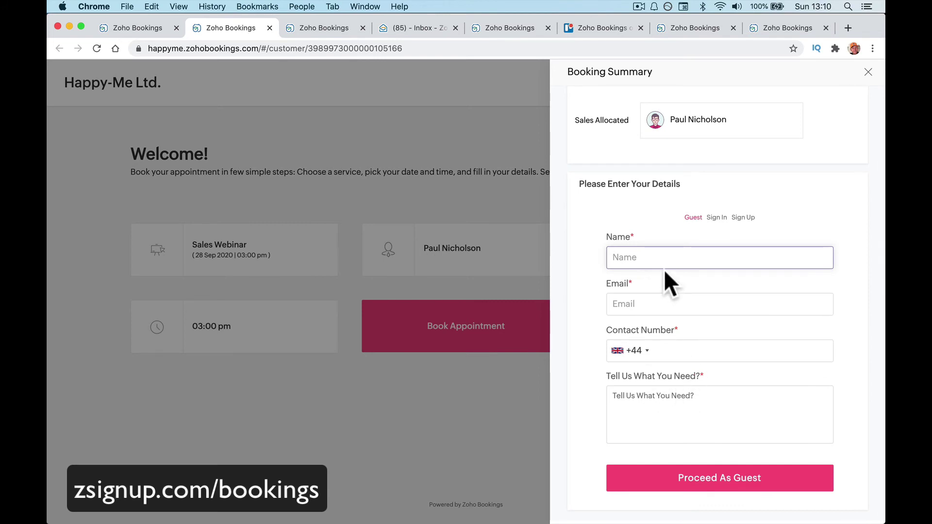
pyautogui.write('Test Paul')
pyautogui.press('Tab')
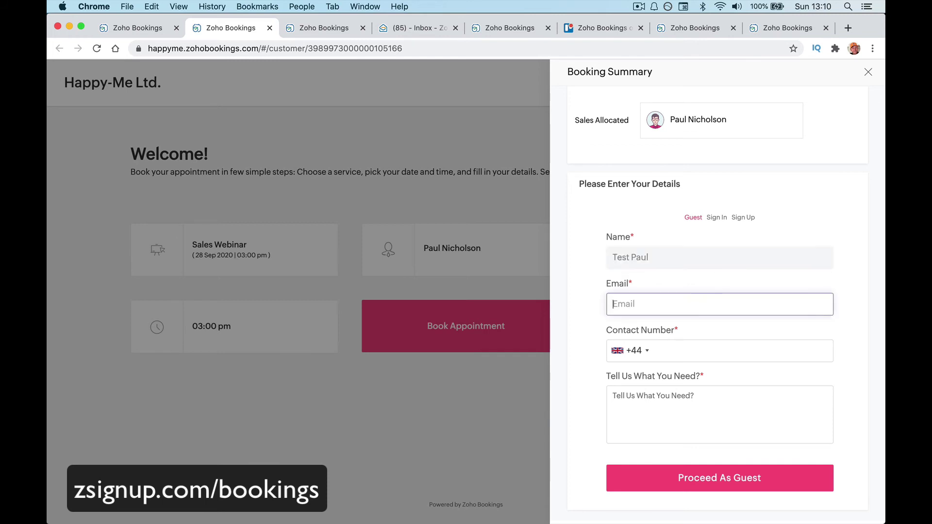
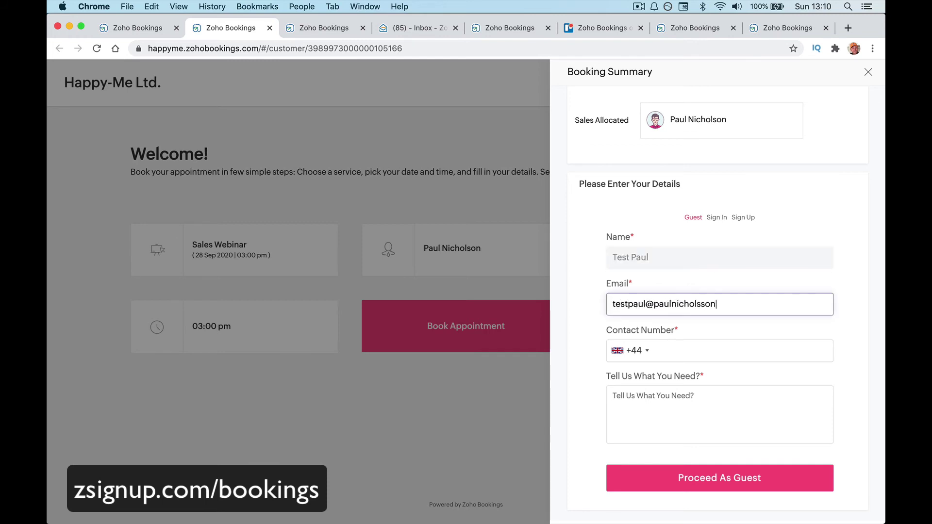
pyautogui.write('com')
pyautogui.press('Tab')
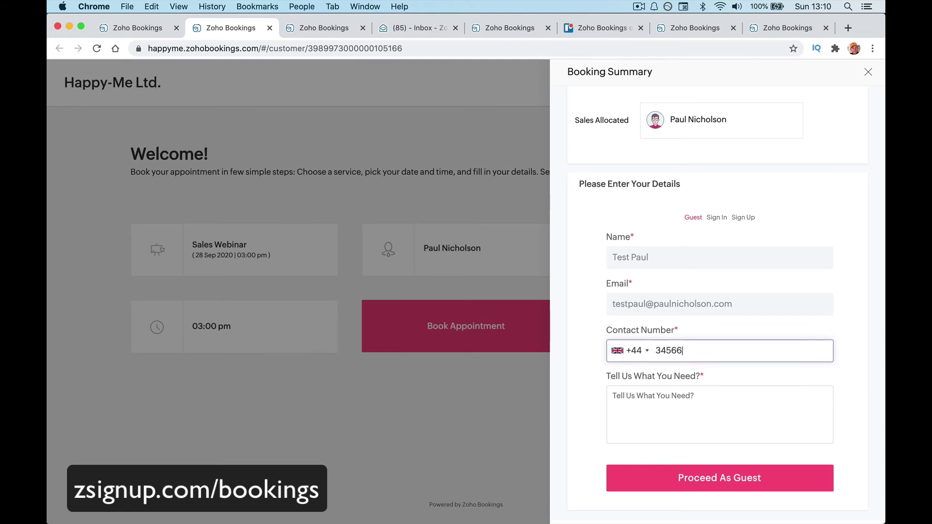
# Add the note 'Need to know about new serivces.' and proceed as a guest.
pyautogui.click(682, 427)
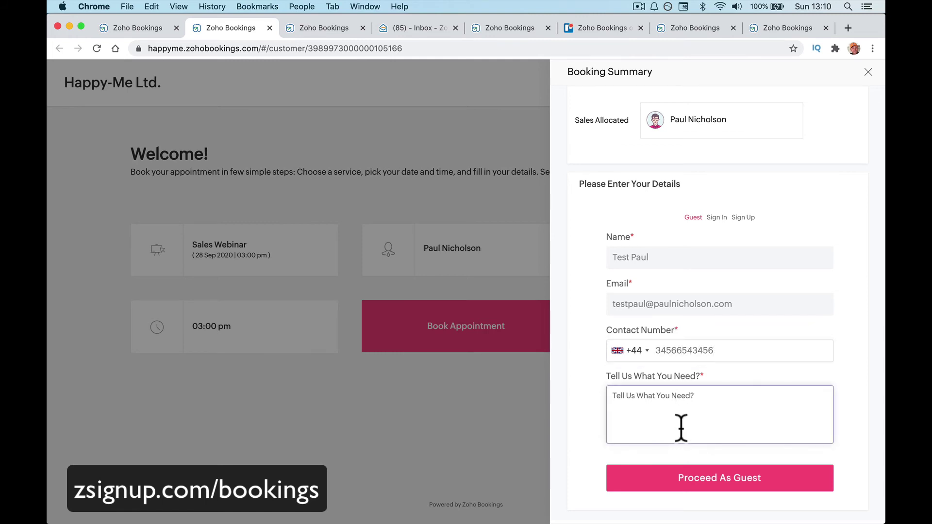
pyautogui.write('Need to know about new se')
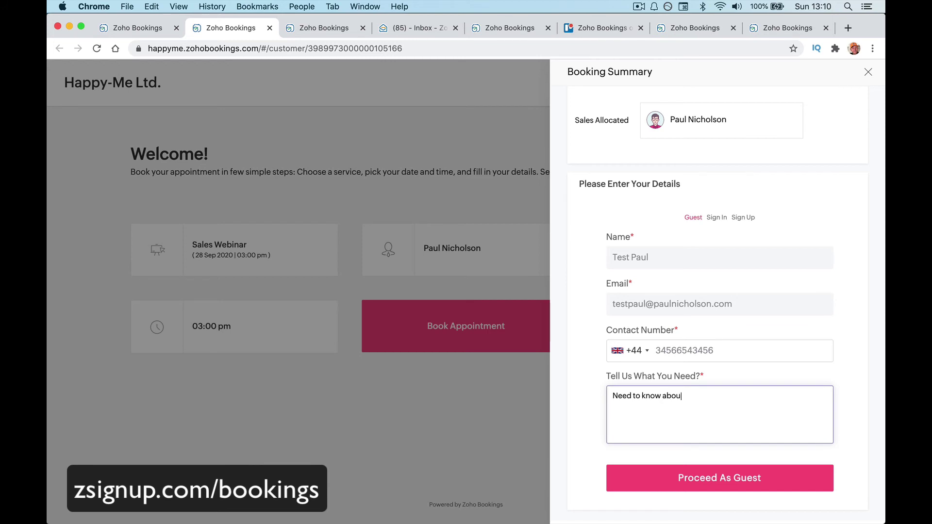
pyautogui.write('rivces.')
pyautogui.click(743, 485)
# Confirm the Sales Webinar booking, then close the booking-links dialog and reload the admin calendar.
pyautogui.click(759, 501)
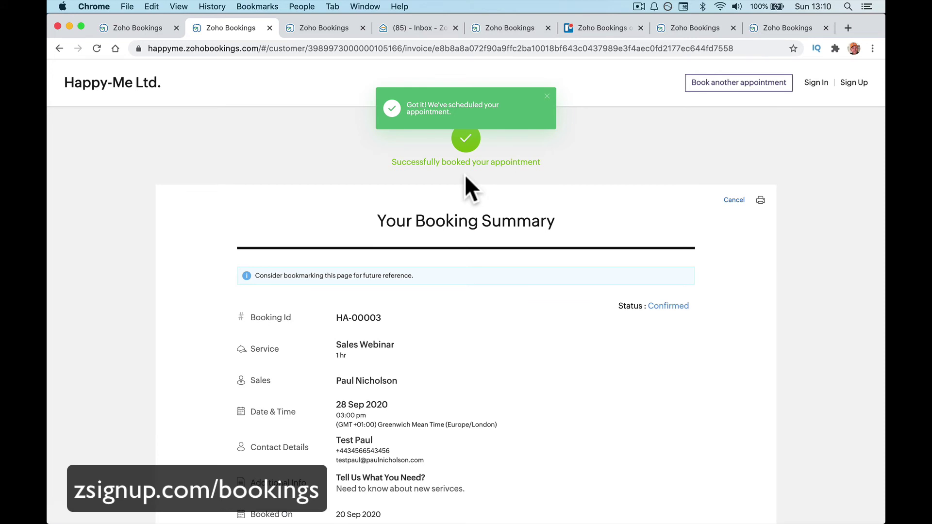
pyautogui.scroll(-4, 464, 174)
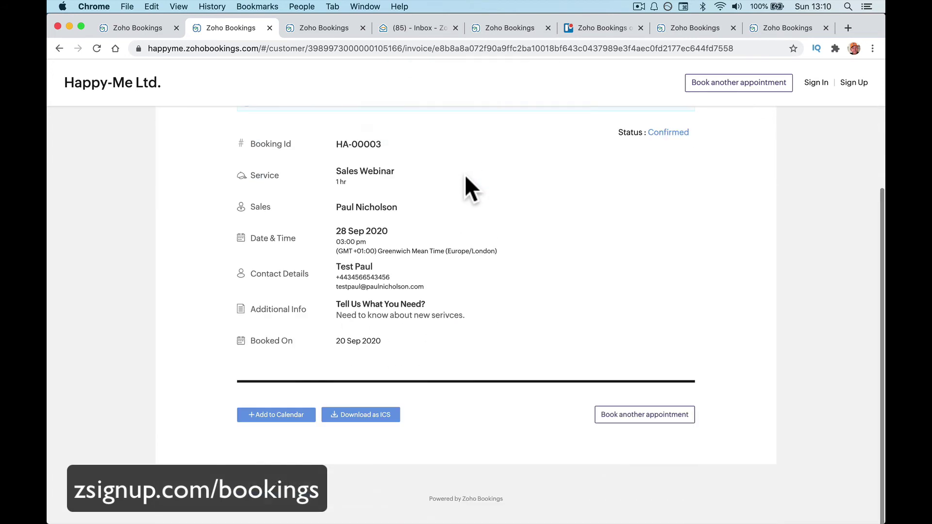
pyautogui.click(141, 31)
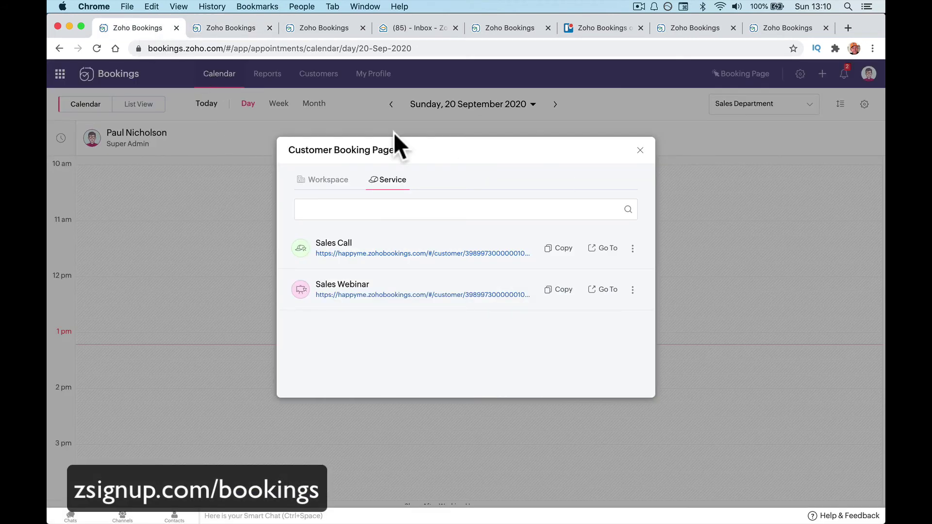
pyautogui.click(640, 150)
pyautogui.click(97, 48)
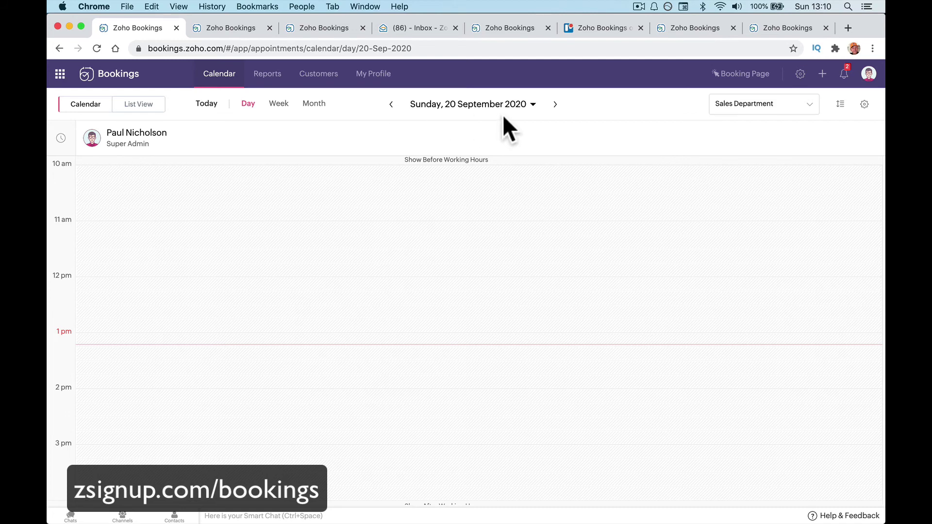
# Switch to week view, advance to next week, and open the Sales Webinar appointment on Mon 28 Sep.
pyautogui.click(278, 104)
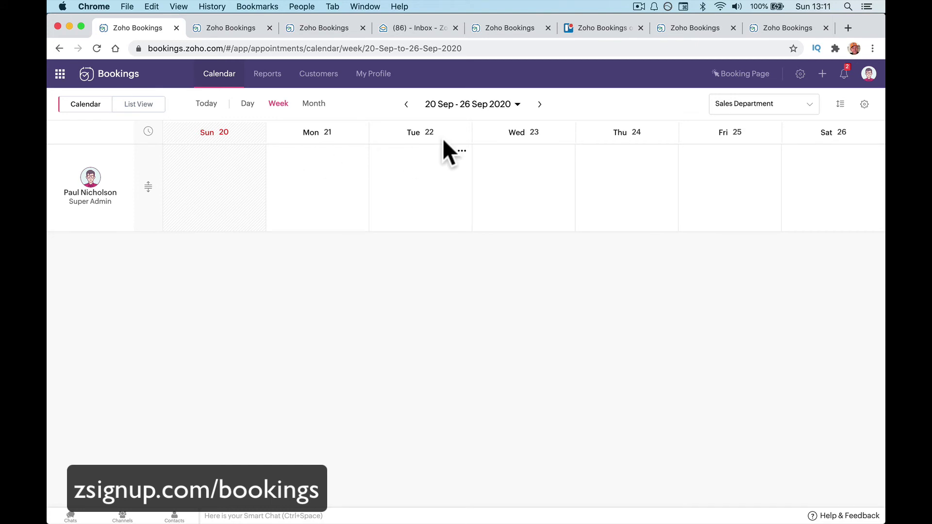
pyautogui.click(539, 104)
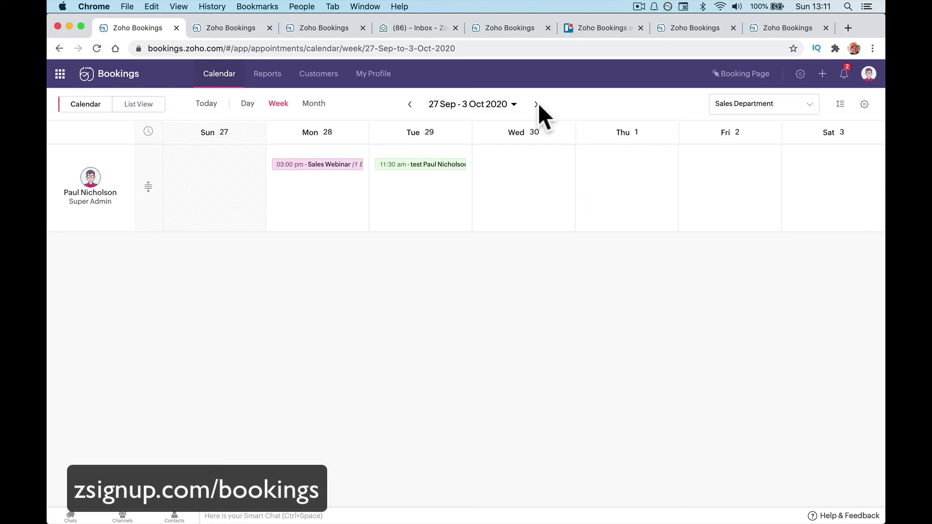
pyautogui.click(330, 165)
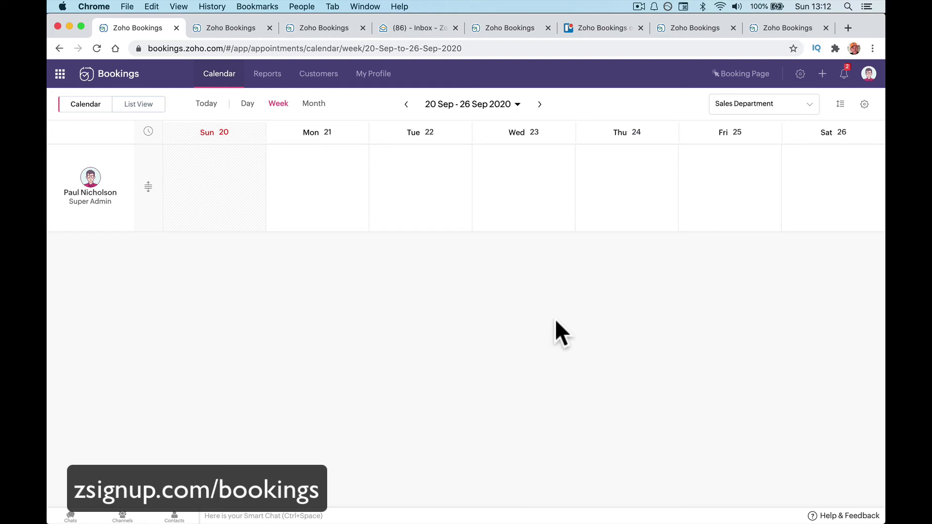
# Start a new resource in business settings named 'Conference Room 1'.
pyautogui.click(800, 73)
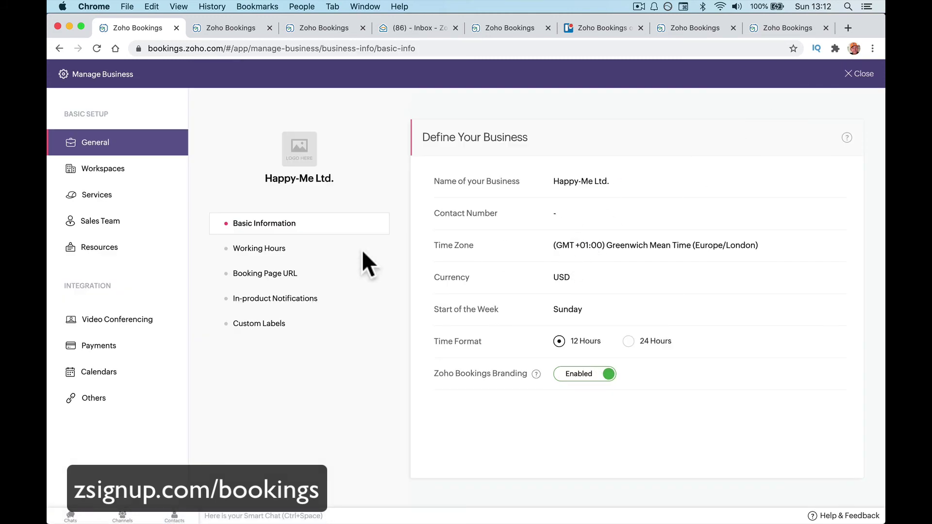
pyautogui.click(125, 254)
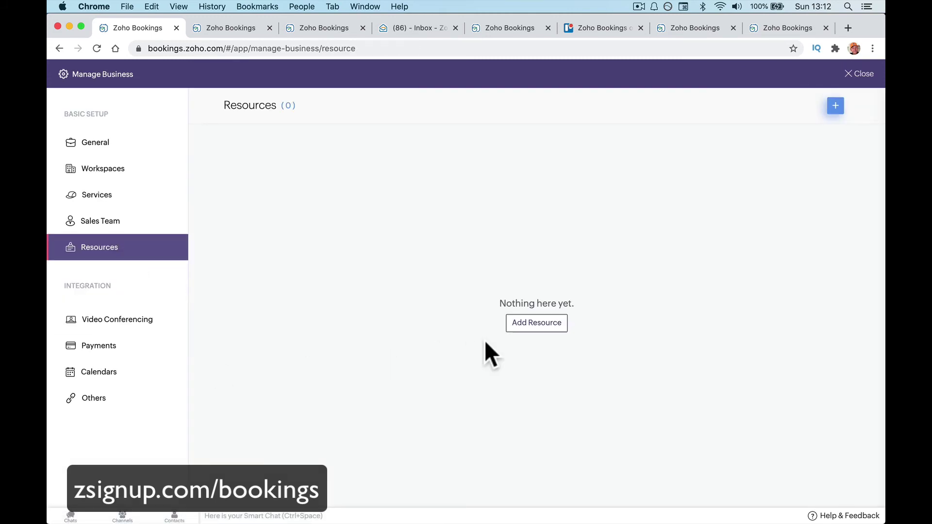
pyautogui.click(536, 323)
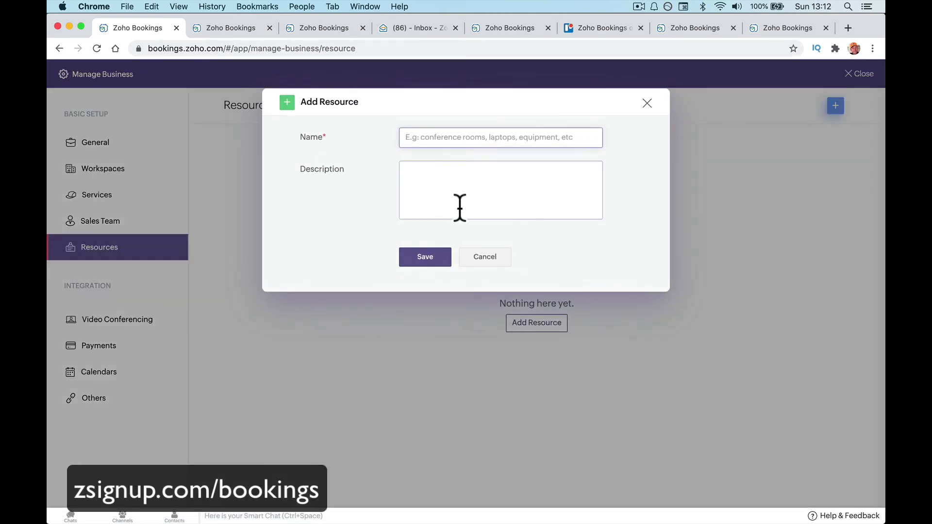
pyautogui.write('Confe')
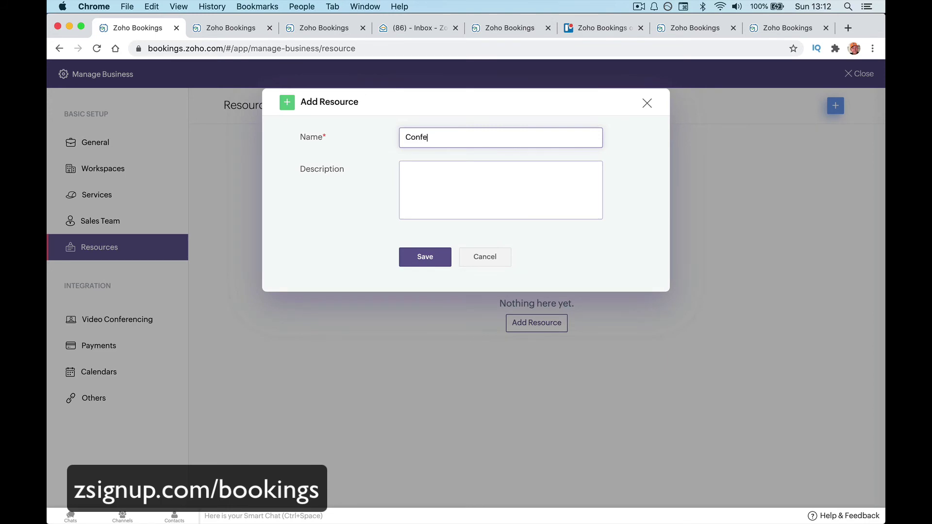
pyautogui.press('BackSpace')
pyautogui.press('BackSpace')
pyautogui.press('BackSpace')
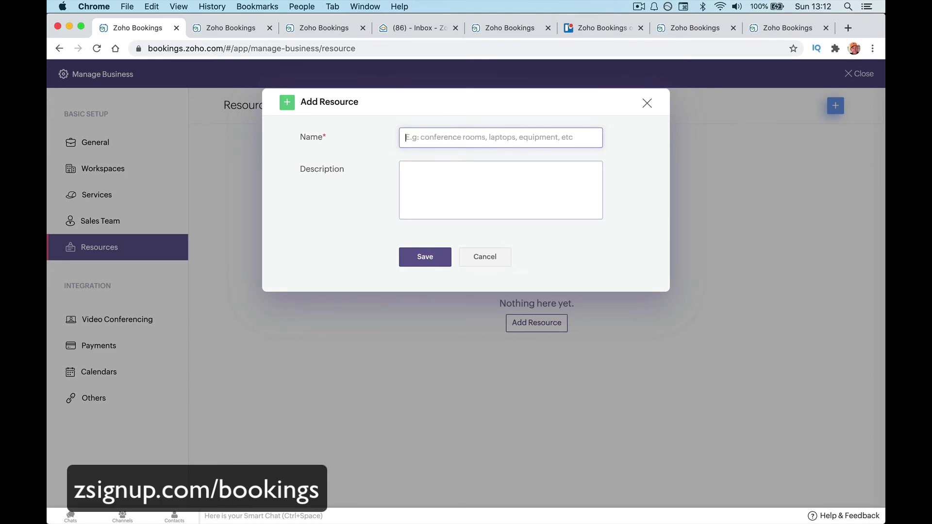
pyautogui.write('Co')
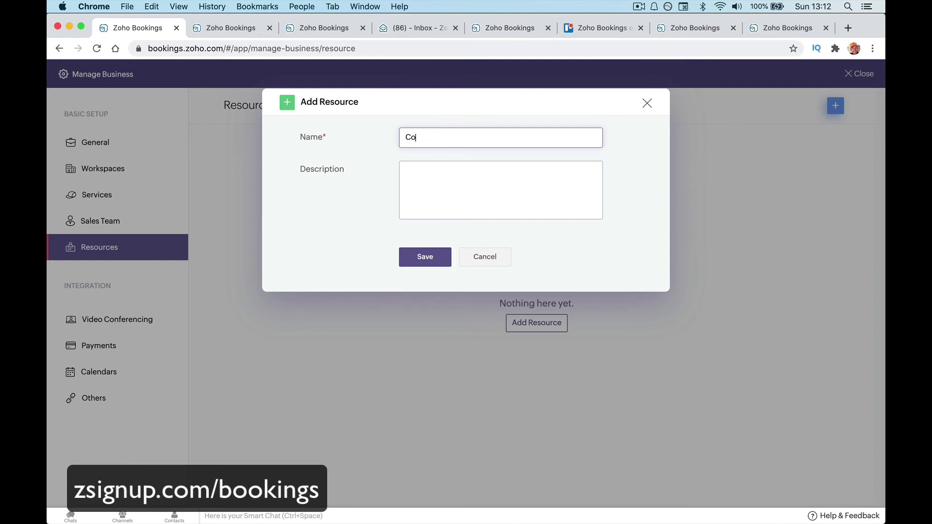
pyautogui.write('nference Room 1')
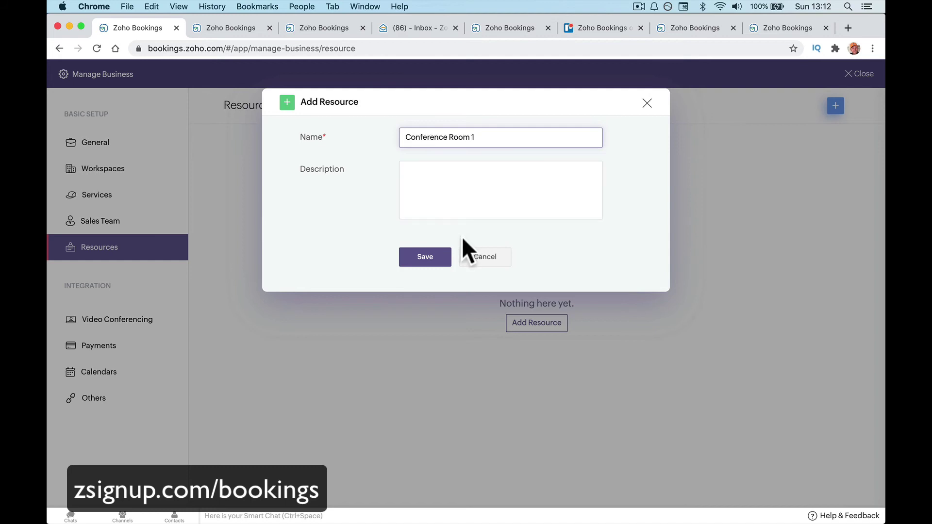
# Copy 'Conference Room 1' into the resource description and save the new resource.
pyautogui.click(459, 200)
pyautogui.write('Book')
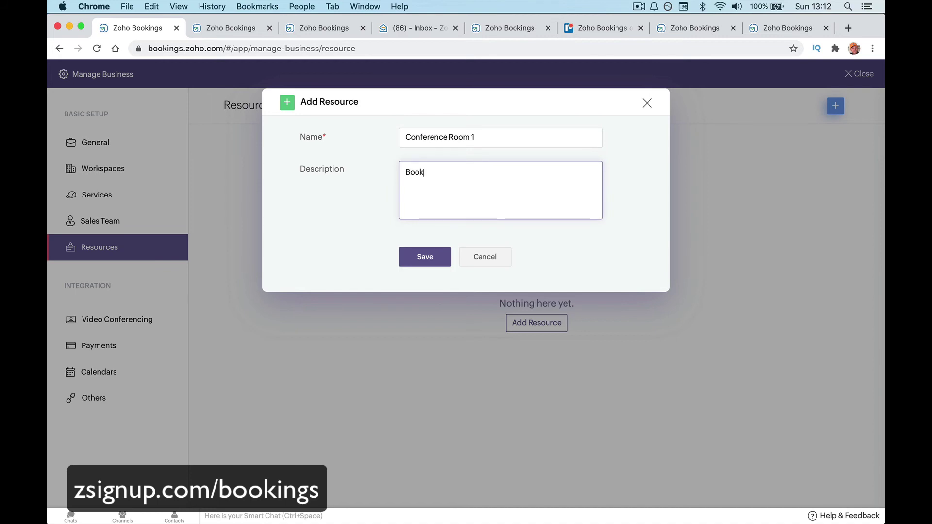
pyautogui.press('BackSpace')
pyautogui.press('BackSpace')
pyautogui.press('BackSpace')
pyautogui.press('BackSpace')
pyautogui.press('super+a')
pyautogui.press('super+c')
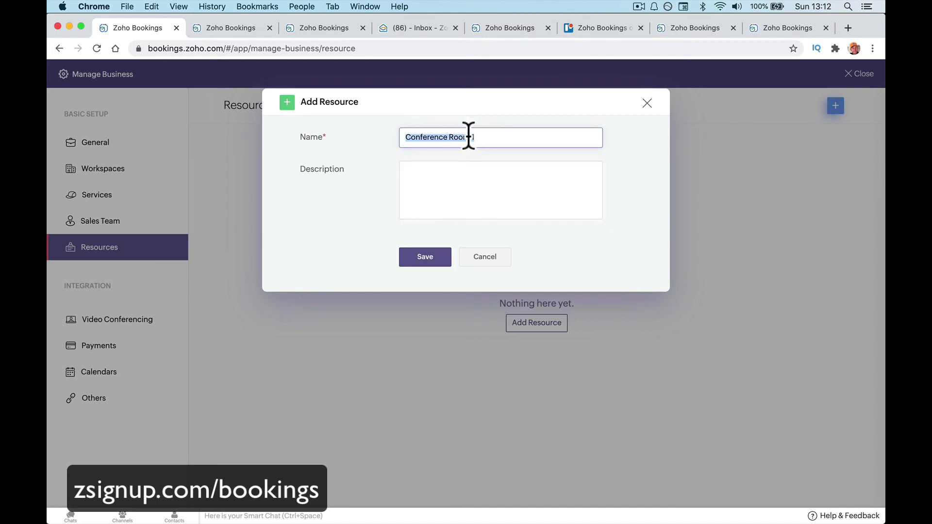
pyautogui.click(450, 177)
pyautogui.press('super+v')
pyautogui.click(424, 253)
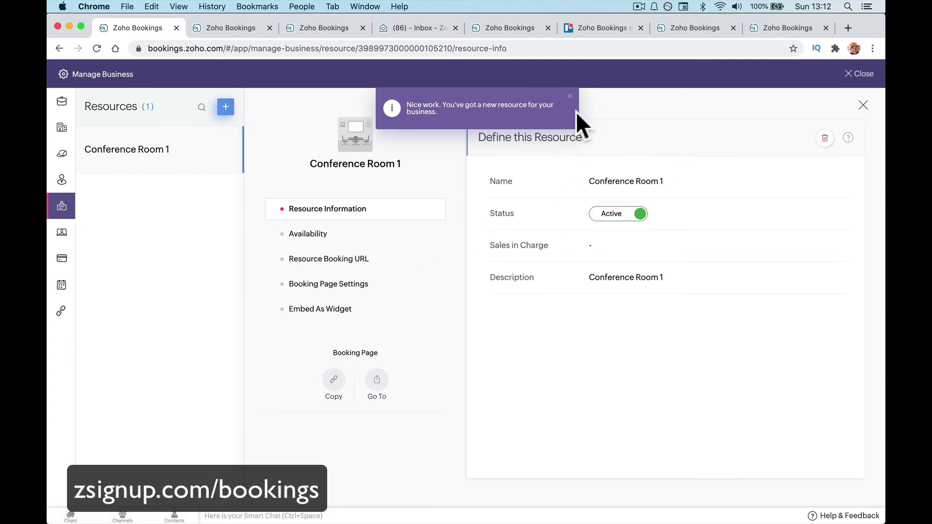
# Choose and save the salesperson in charge of Conference Room 1.
pyautogui.click(595, 245)
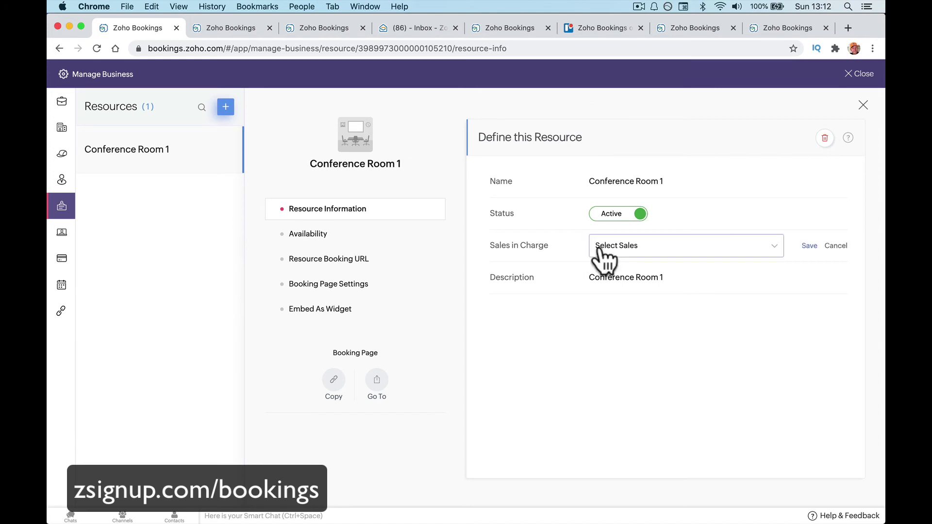
pyautogui.click(602, 247)
pyautogui.click(612, 269)
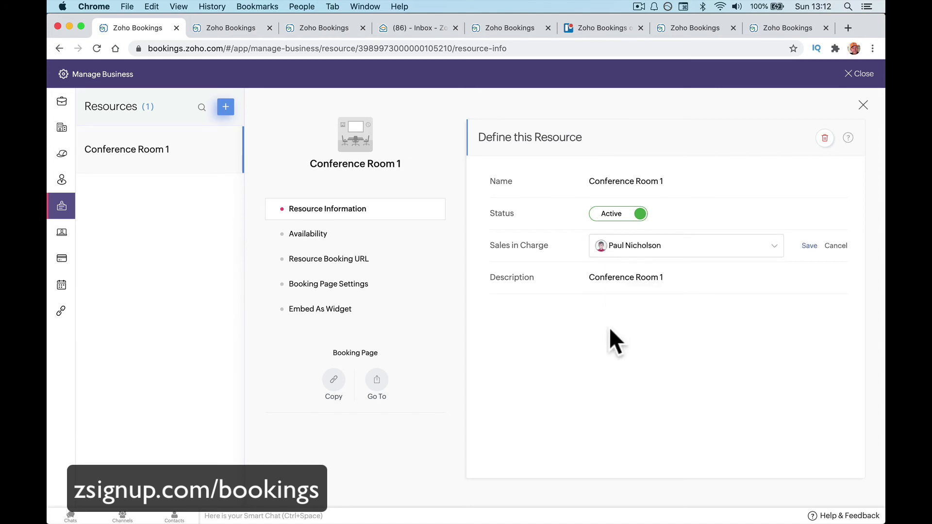
pyautogui.click(808, 246)
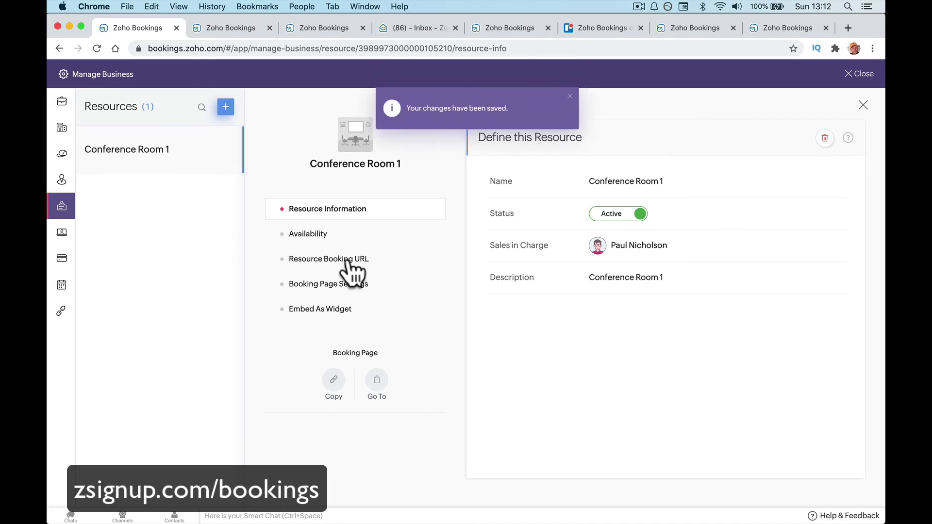
pyautogui.click(331, 237)
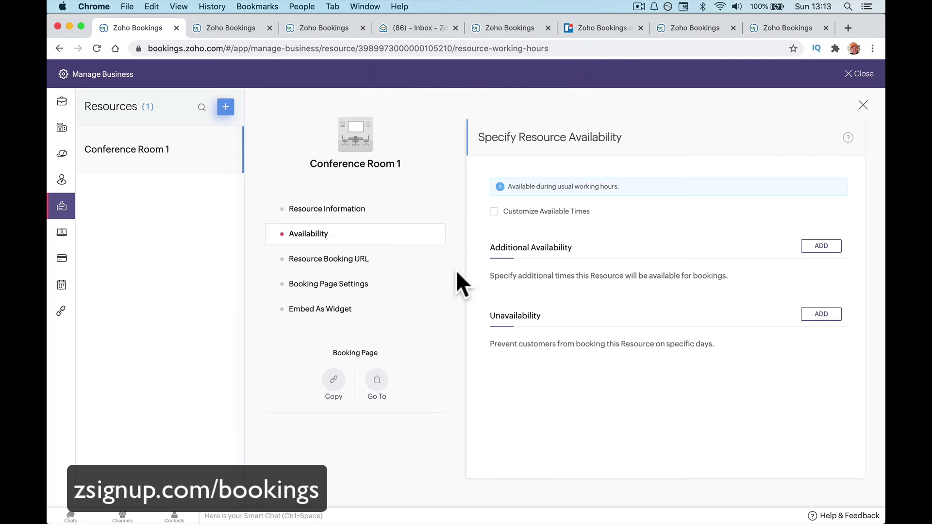
# Cancel extra availability, then save custom hours of Mon–Fri 10:00 am–04:00 pm with Saturday closed.
pyautogui.click(824, 248)
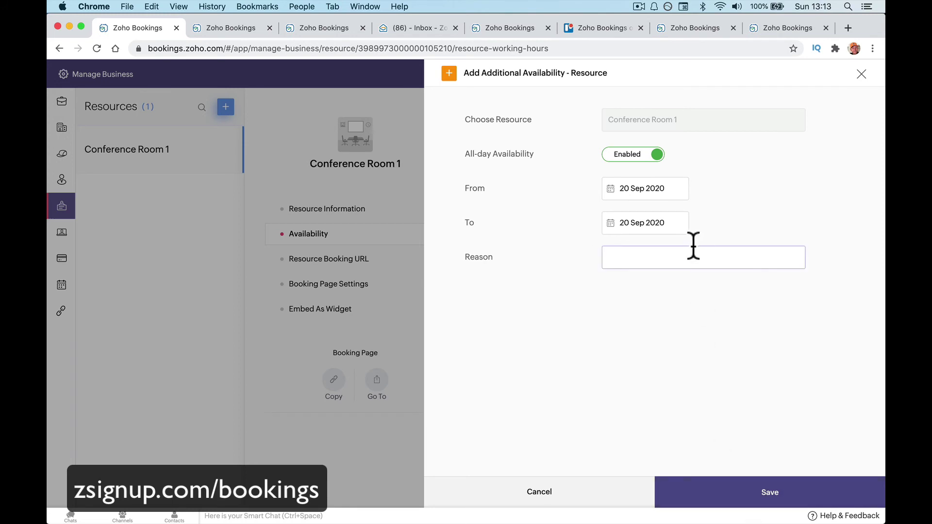
pyautogui.click(661, 222)
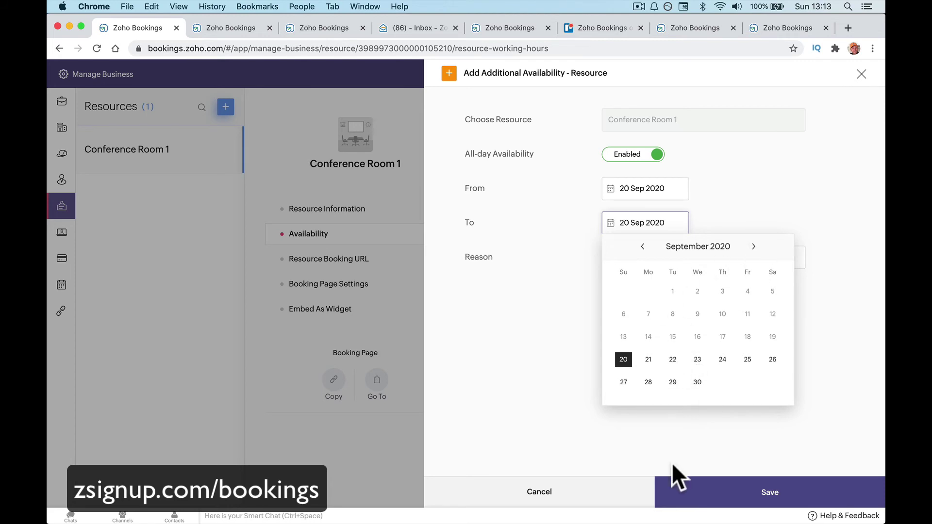
pyautogui.click(573, 494)
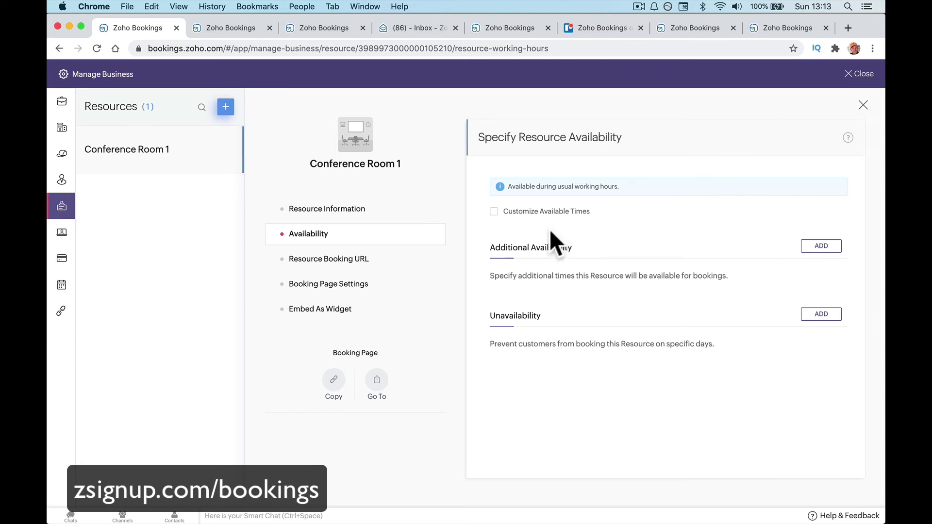
pyautogui.click(495, 212)
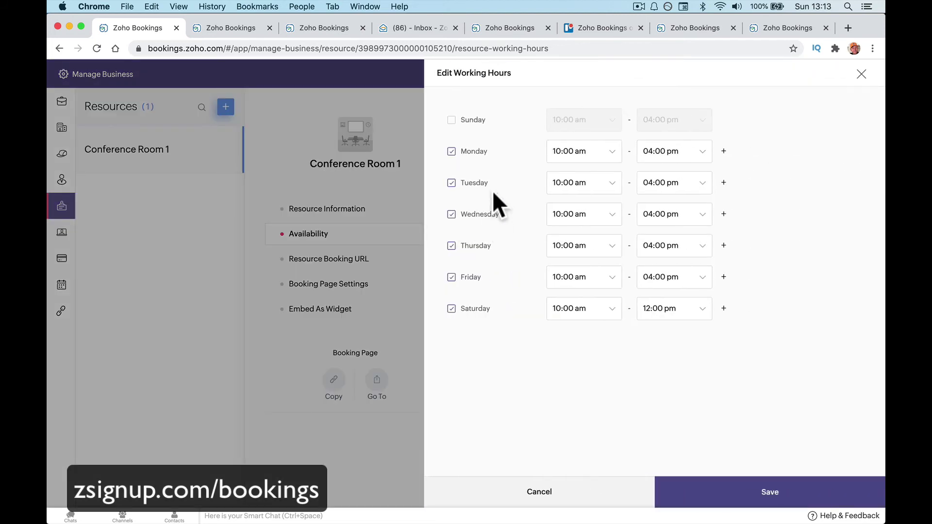
pyautogui.click(451, 310)
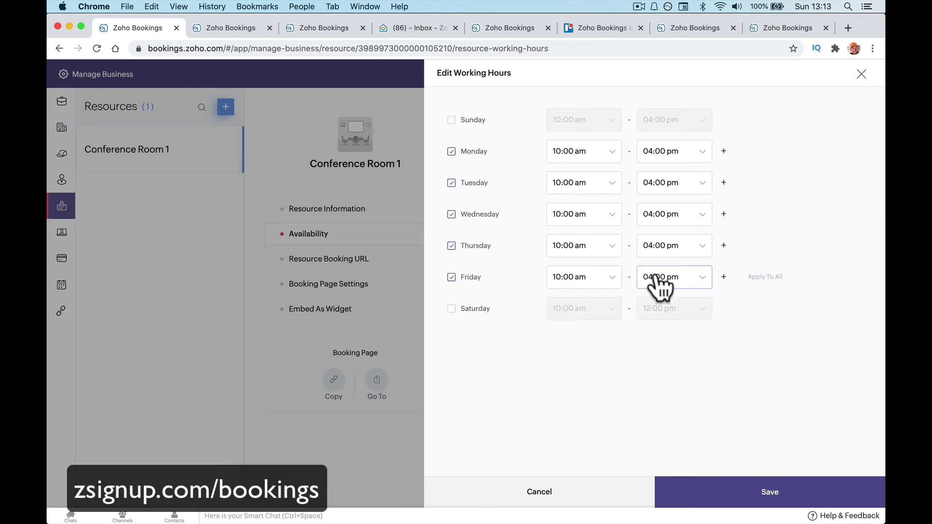
pyautogui.click(768, 480)
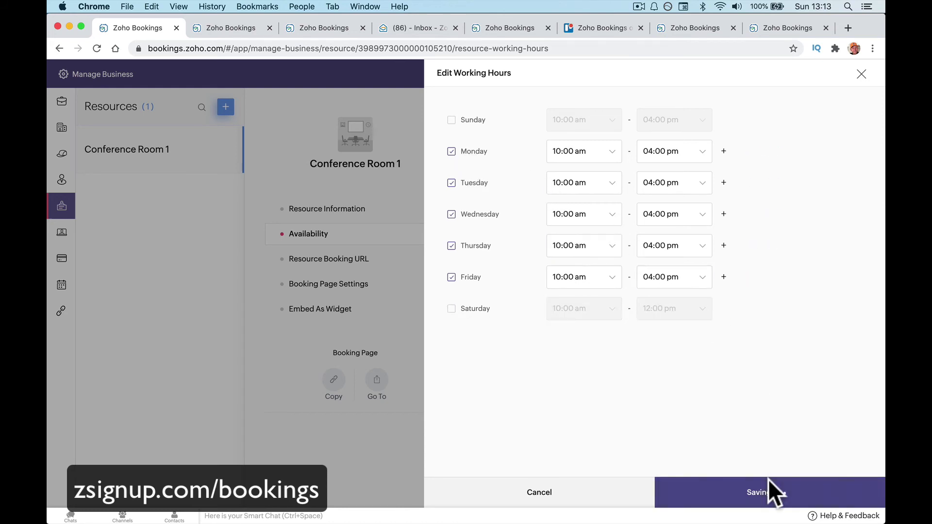
pyautogui.scroll(-4, 770, 418)
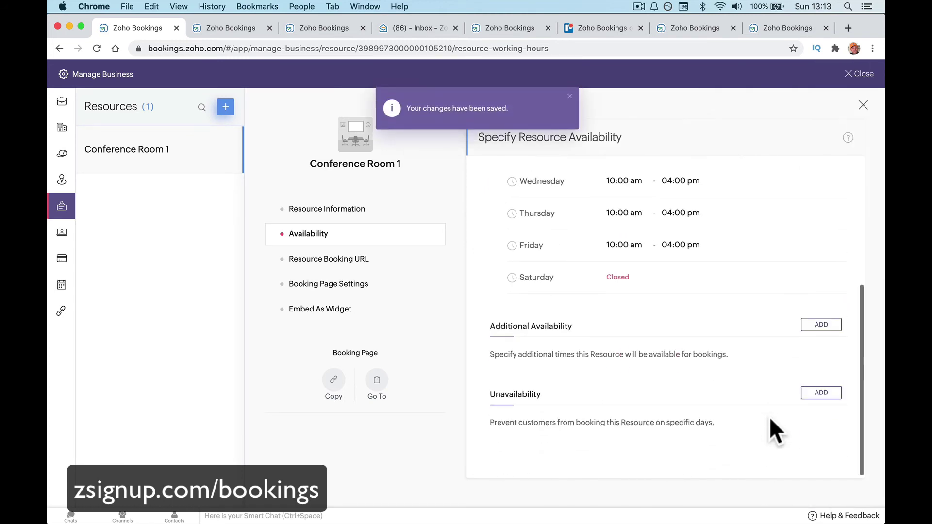
# Save extra availability for 26 Sep 2020 with reason 'Coming Into Office Can Be Available'.
pyautogui.click(809, 324)
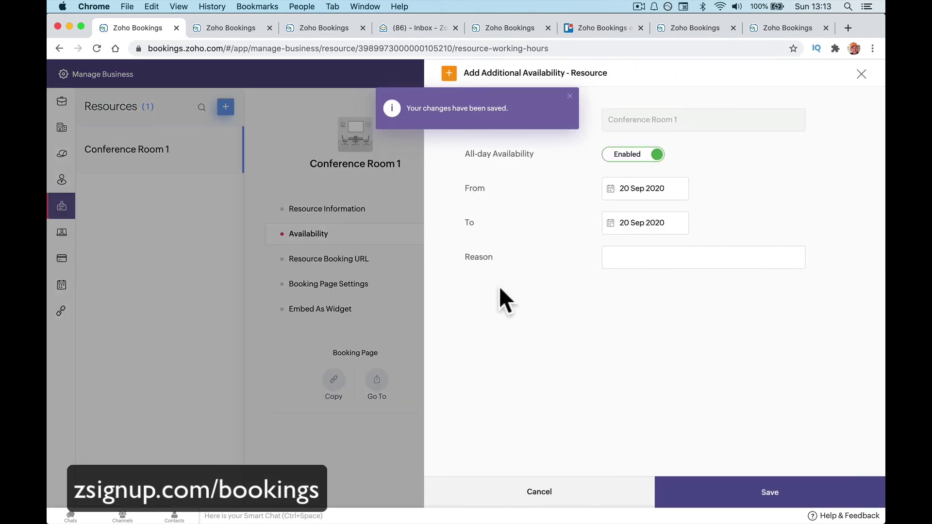
pyautogui.click(655, 191)
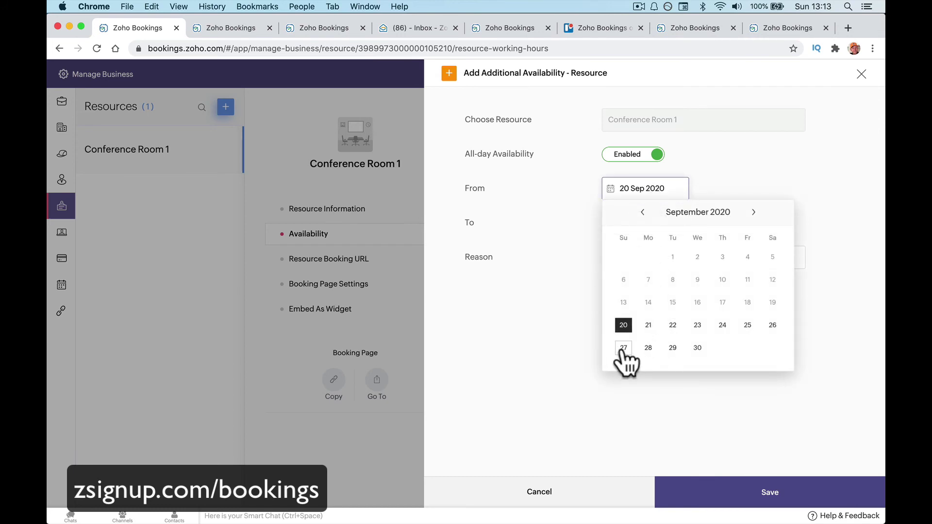
pyautogui.click(773, 325)
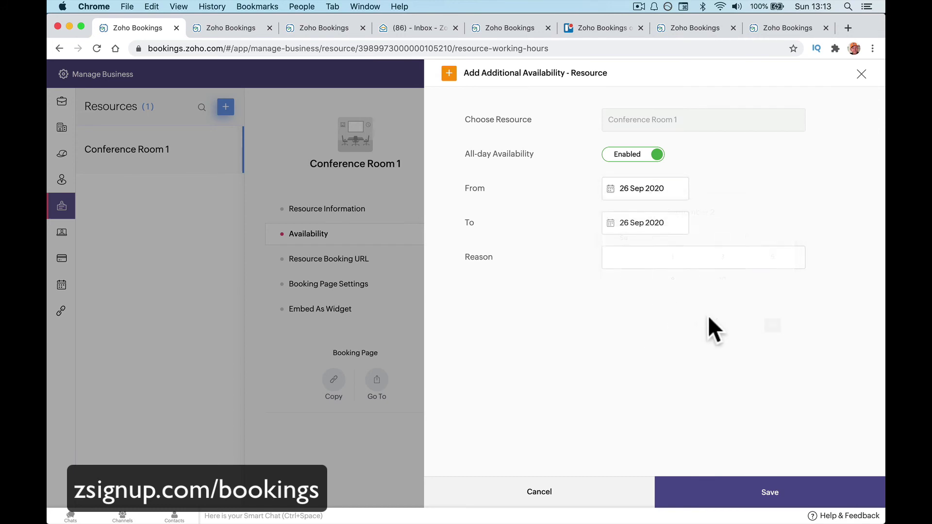
pyautogui.click(663, 255)
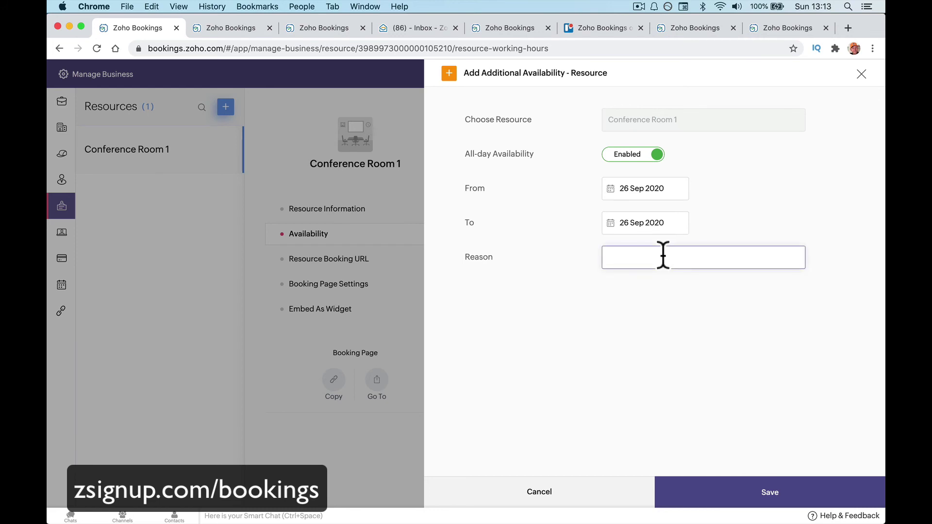
pyautogui.write('Coming Into Offcveive')
pyautogui.press('BackSpace')
pyautogui.press('BackSpace')
pyautogui.press('BackSpace')
pyautogui.write('ice Can Be Availab')
pyautogui.click(785, 491)
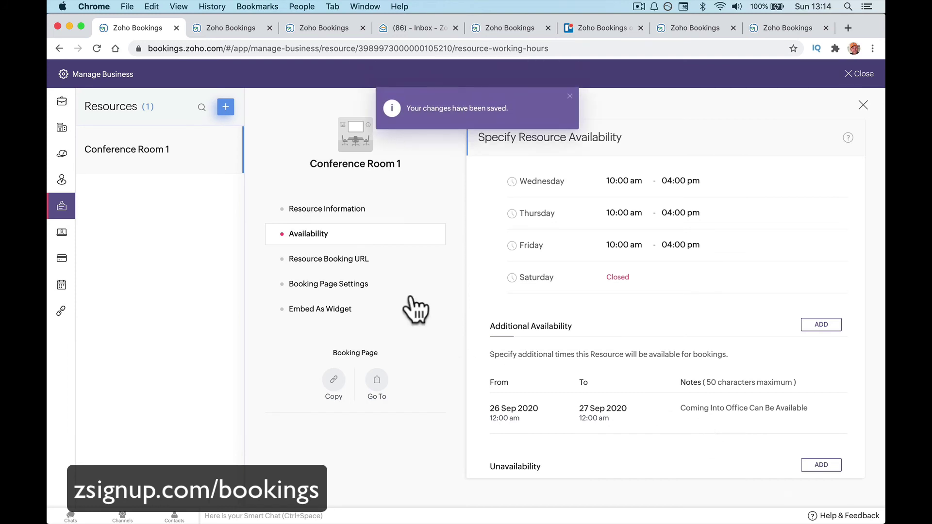
pyautogui.click(394, 258)
pyautogui.click(395, 291)
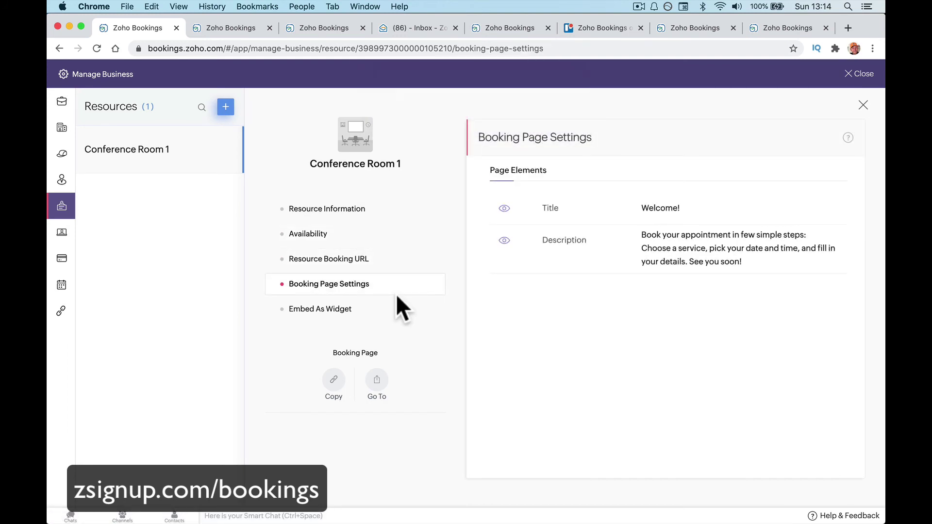
# Change the booking page title from Welcome! to 'Book Our Conference Room' and save it.
pyautogui.moveTo(749, 245)
pyautogui.click(845, 250)
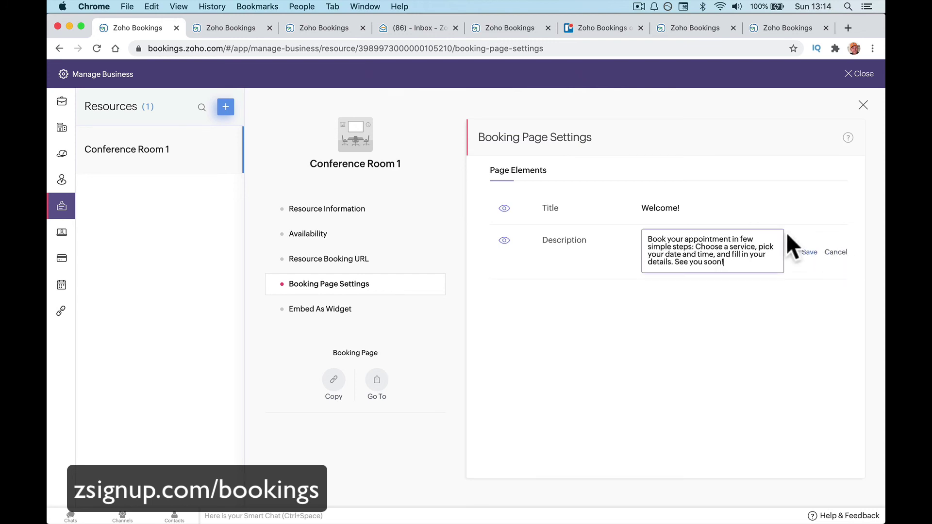
pyautogui.click(674, 223)
pyautogui.click(680, 212)
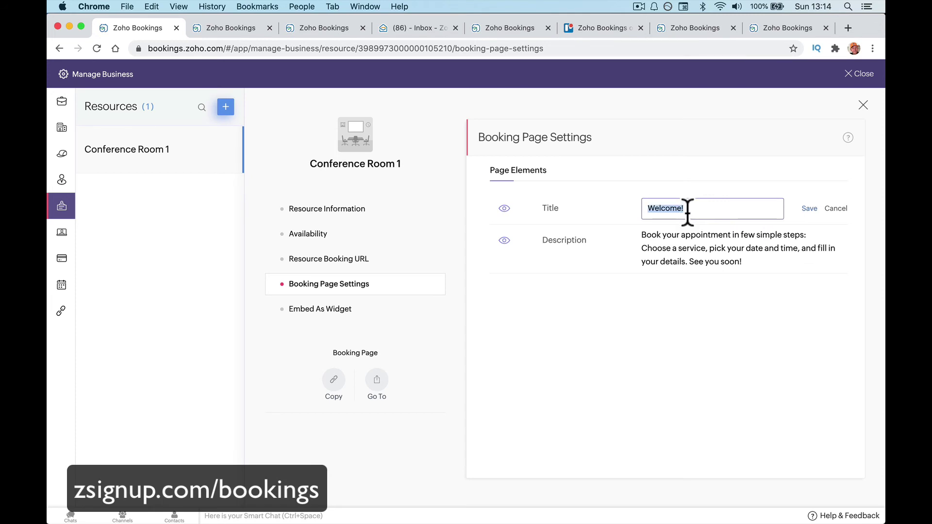
pyautogui.write('Book Our C')
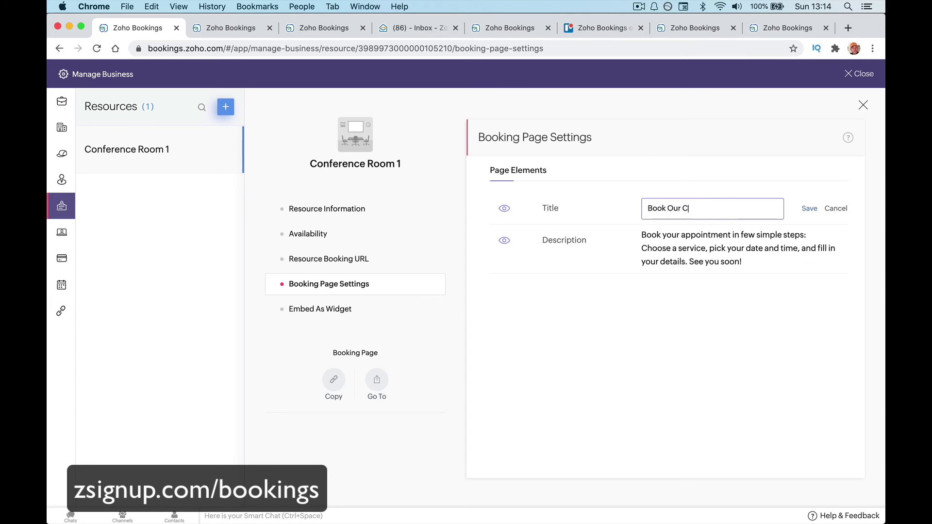
pyautogui.write('onference Room')
pyautogui.click(803, 209)
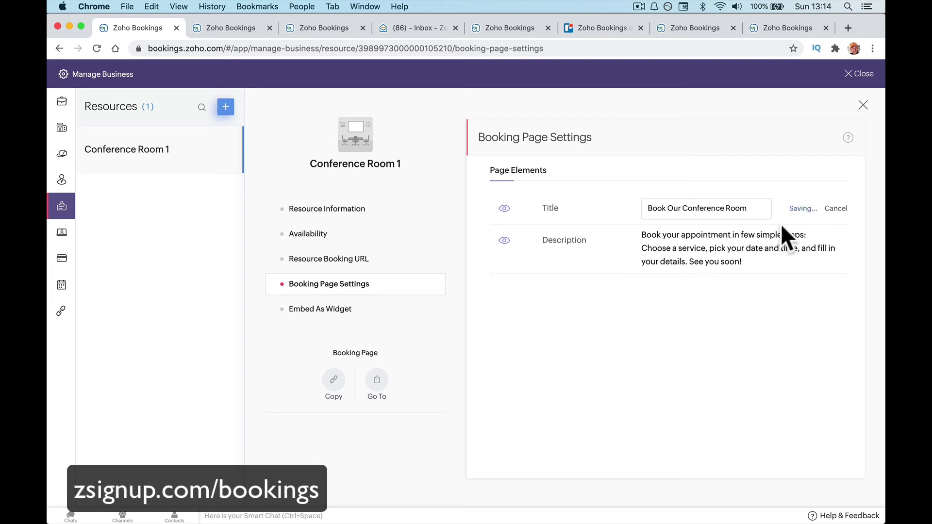
# Check the booking page embed code, then return to Booking Page Settings via the resource menu.
pyautogui.click(403, 309)
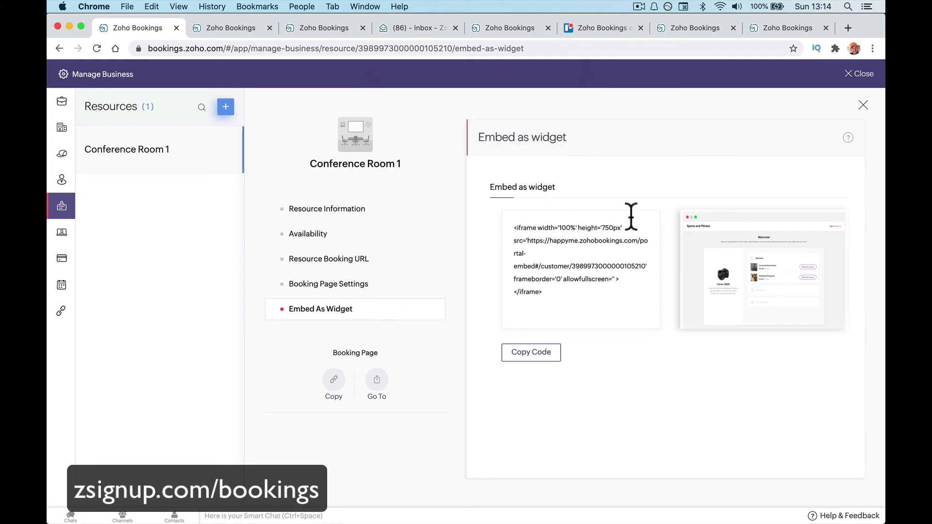
pyautogui.click(354, 206)
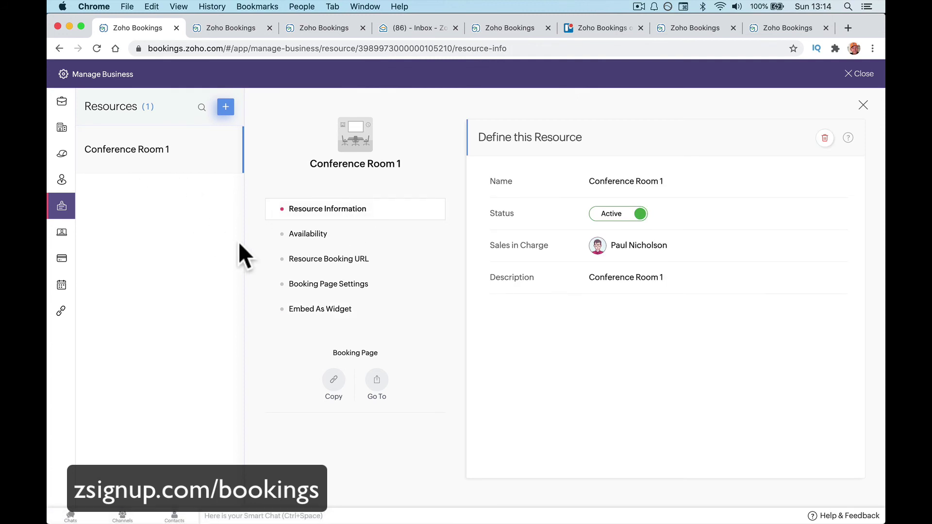
pyautogui.click(321, 237)
pyautogui.click(337, 260)
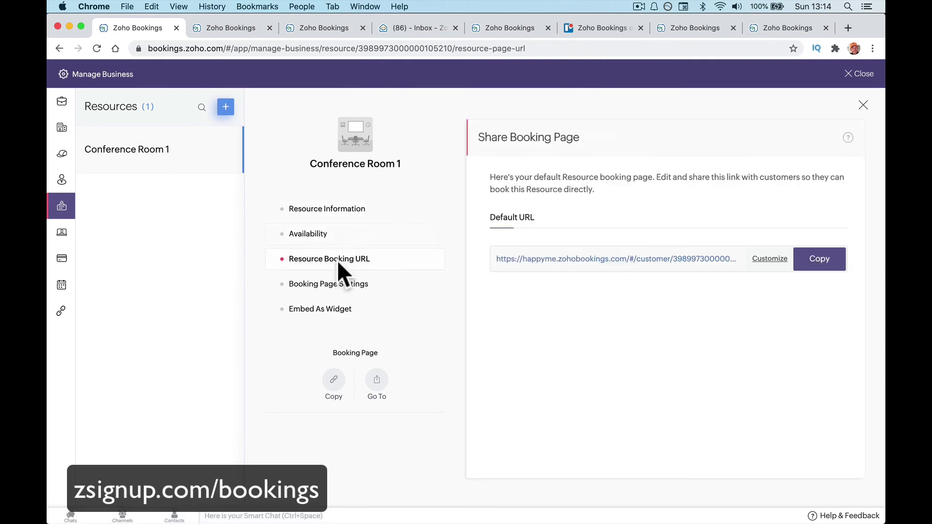
pyautogui.click(339, 286)
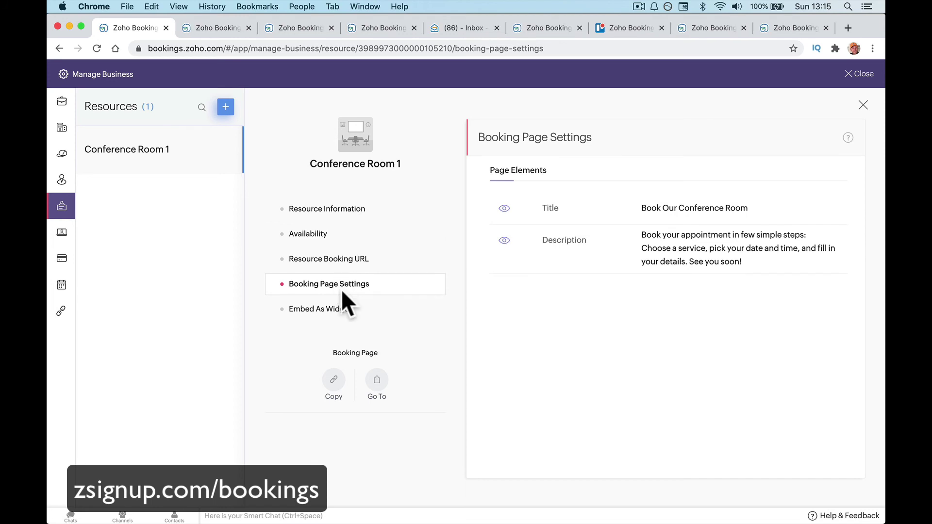
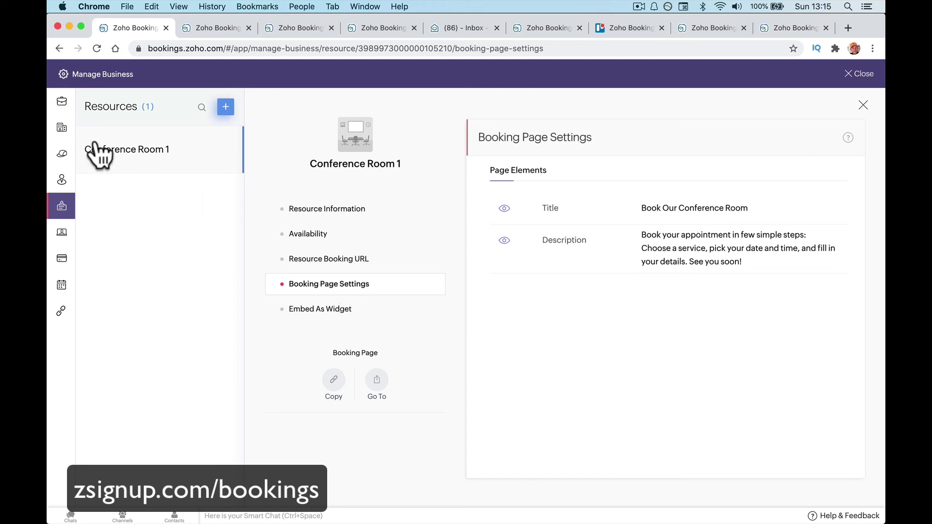
# Go to the Services list and bring up the new-service type menu with the + button.
pyautogui.click(61, 154)
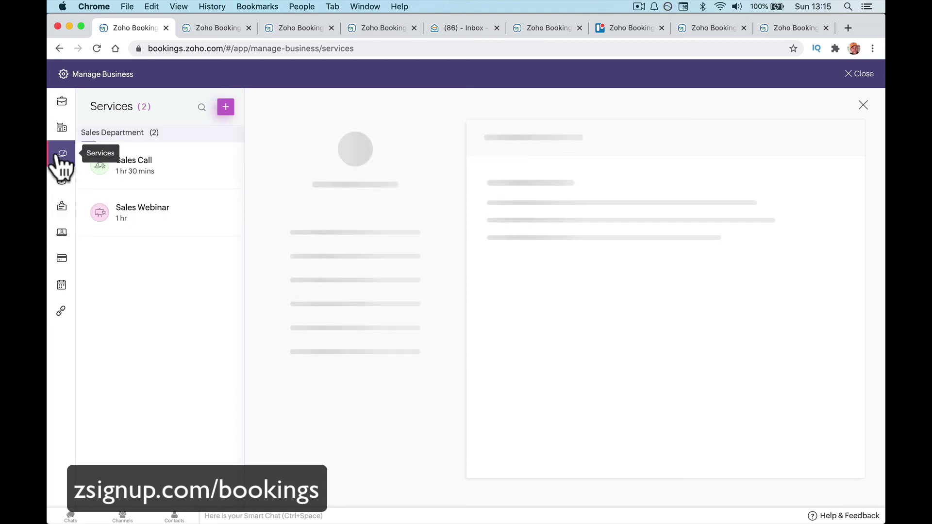
pyautogui.click(224, 108)
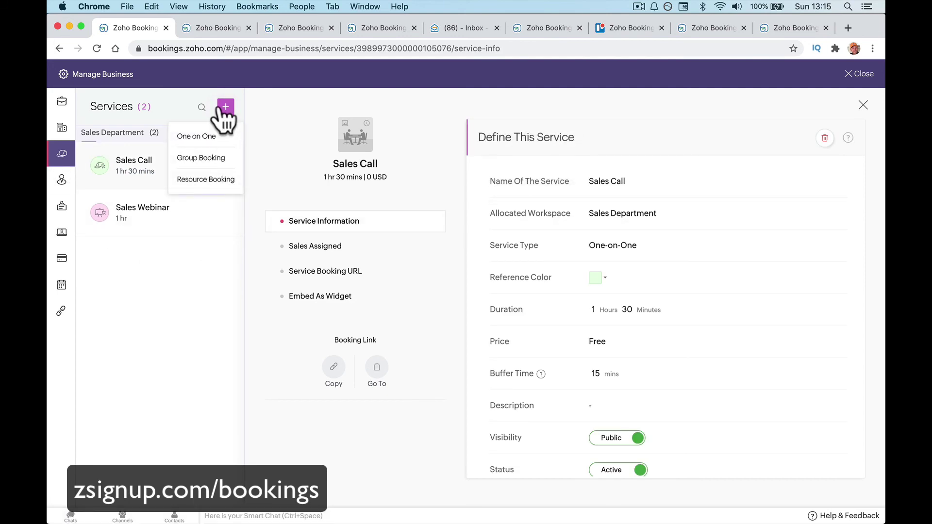
# Start a Resource Booking service '1 Hour Meeting' in Sales Department using Conference Room 1.
pyautogui.click(209, 179)
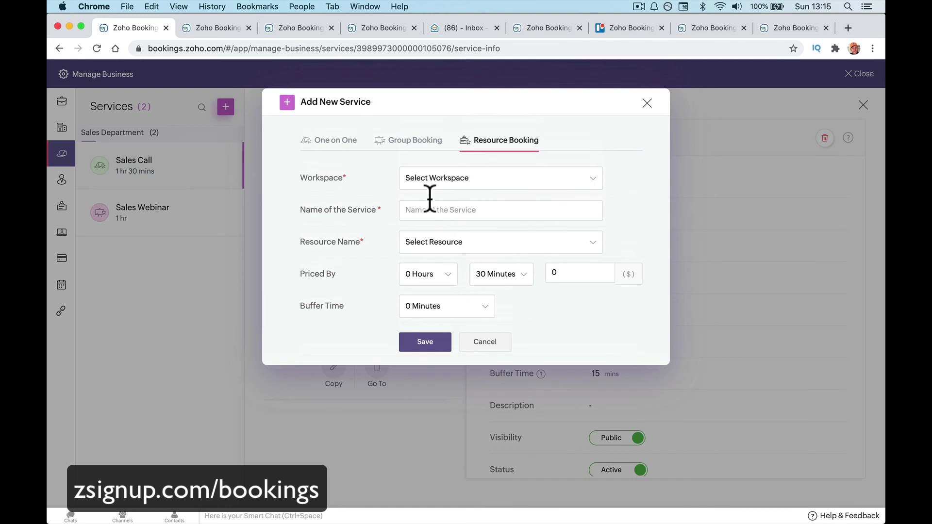
pyautogui.click(474, 178)
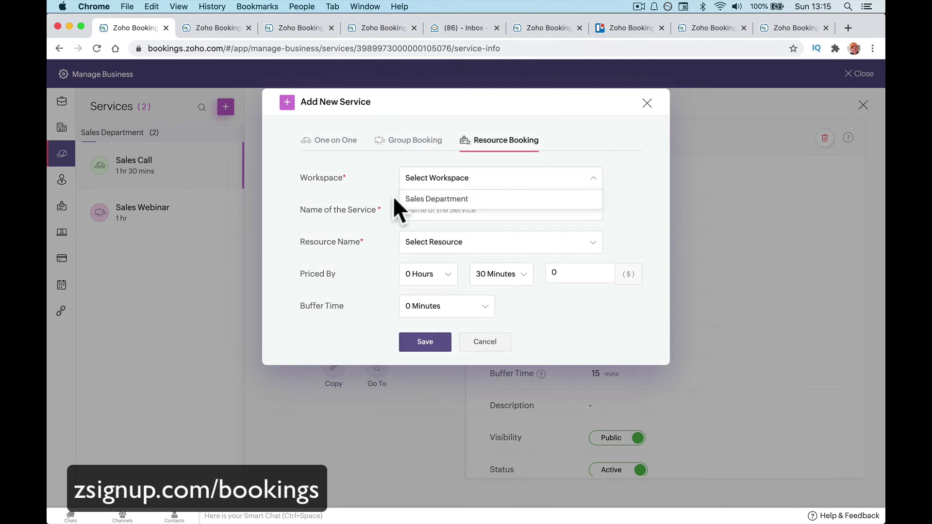
pyautogui.click(455, 198)
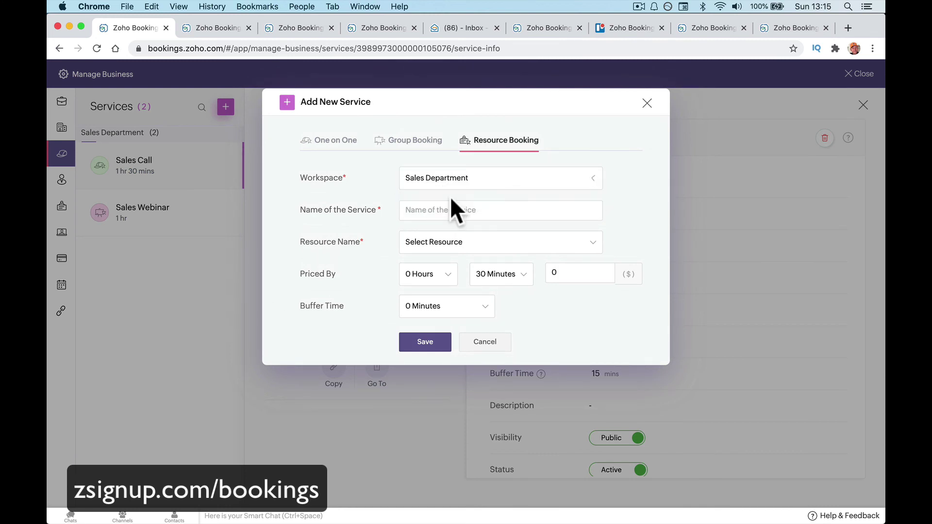
pyautogui.click(429, 212)
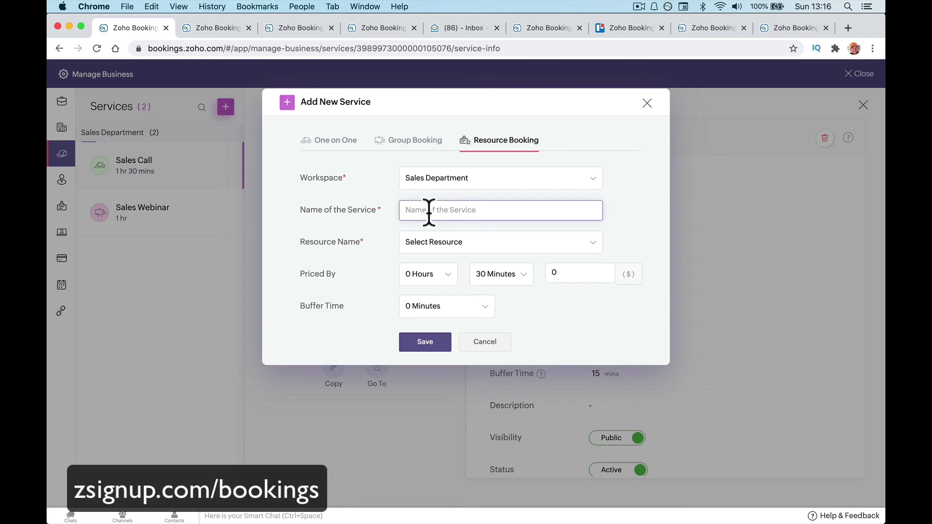
pyautogui.write('1 Hour Meeting')
pyautogui.click(465, 242)
pyautogui.click(464, 218)
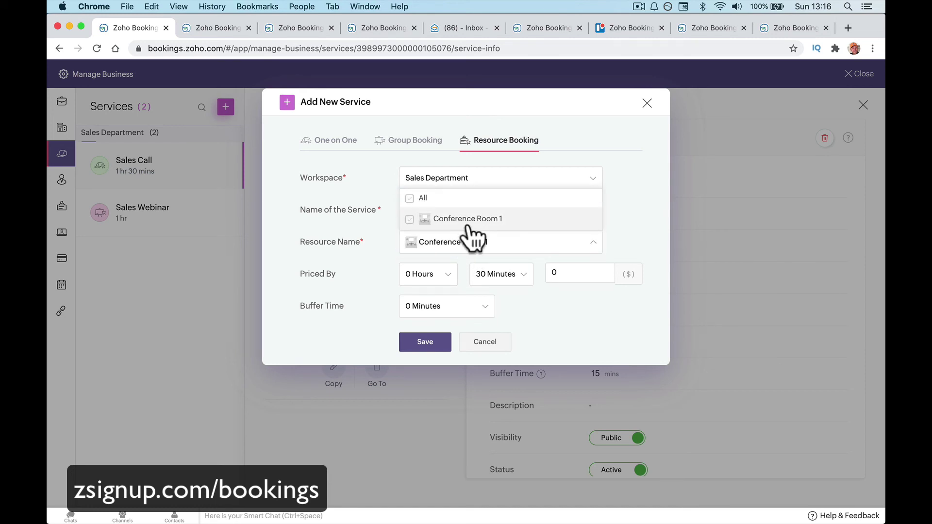
pyautogui.click(385, 272)
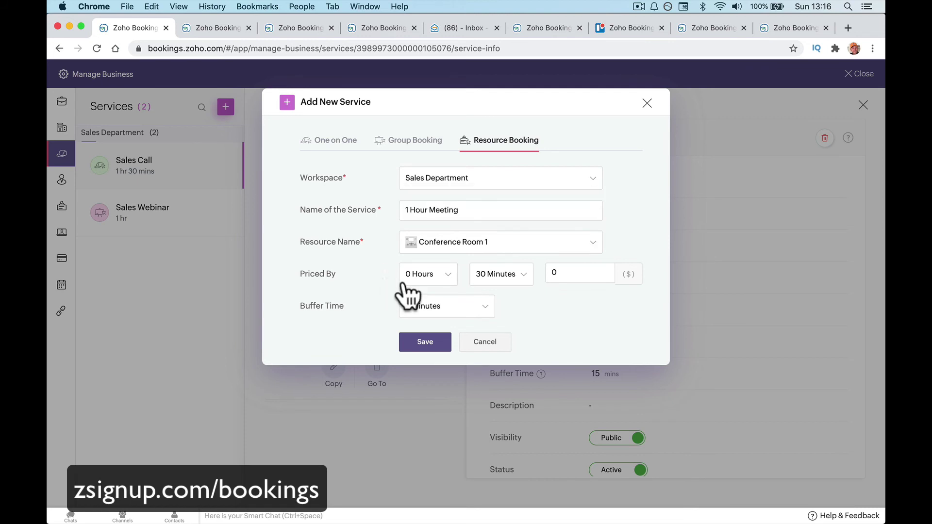
# Set pricing to 1 Hour 0 Minutes at $50 with a 5-minute buffer, and save the service.
pyautogui.click(435, 280)
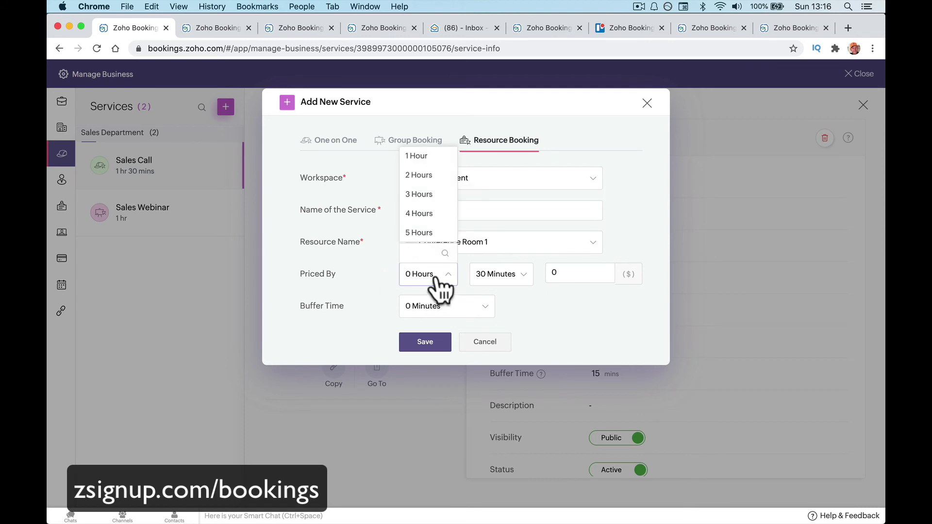
pyautogui.click(418, 157)
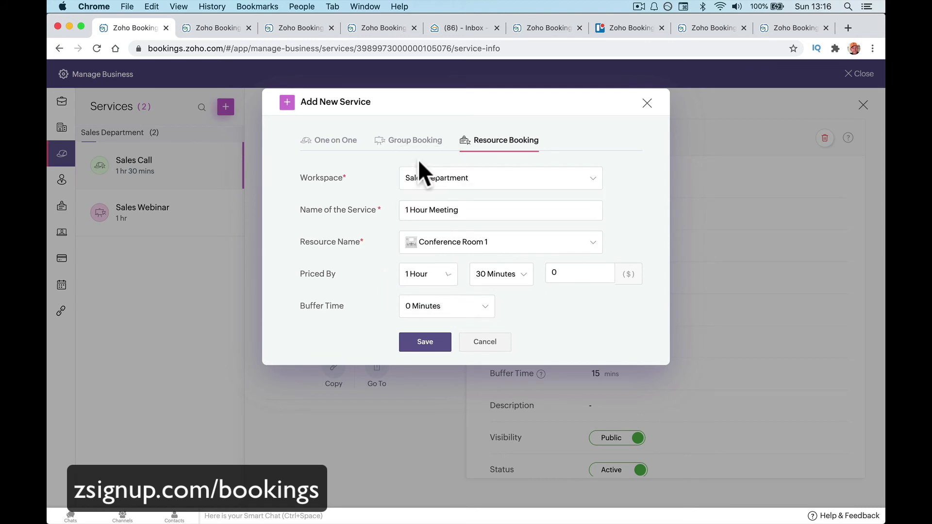
pyautogui.click(495, 276)
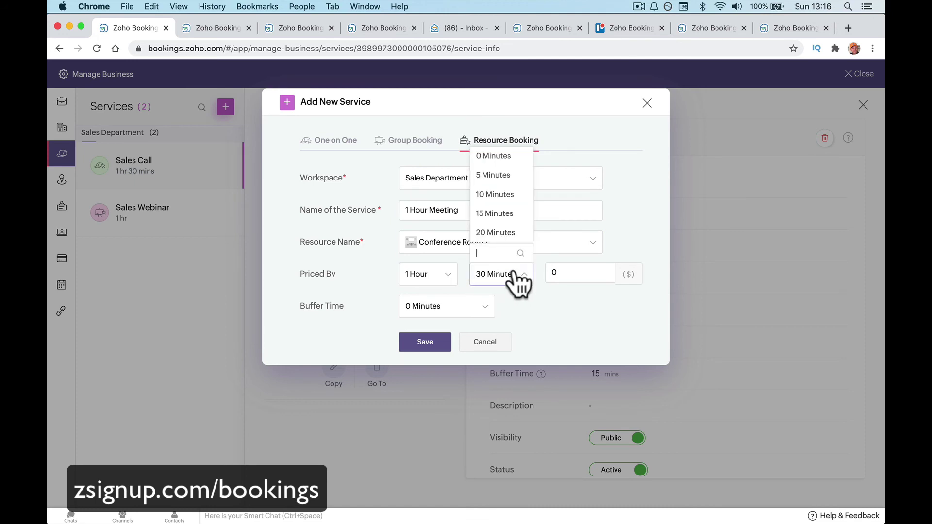
pyautogui.click(500, 155)
pyautogui.click(553, 272)
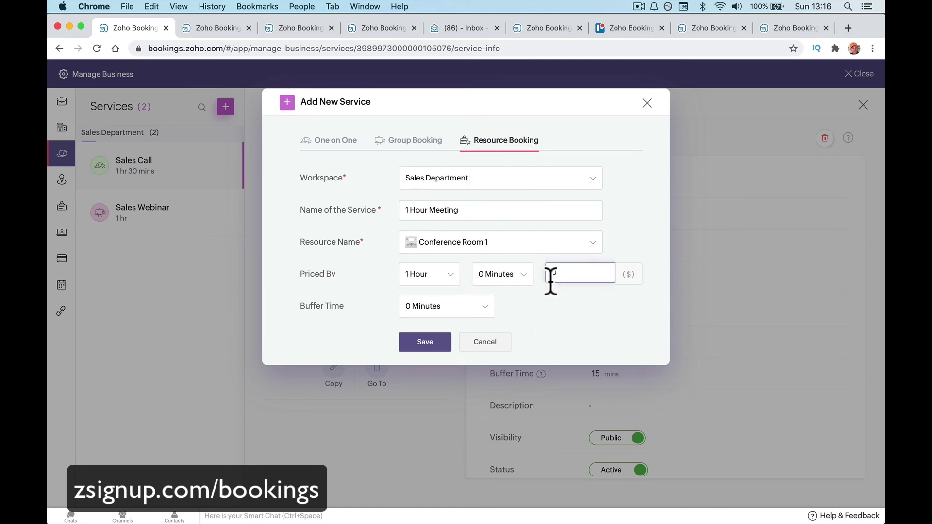
pyautogui.write('50')
pyautogui.click(551, 325)
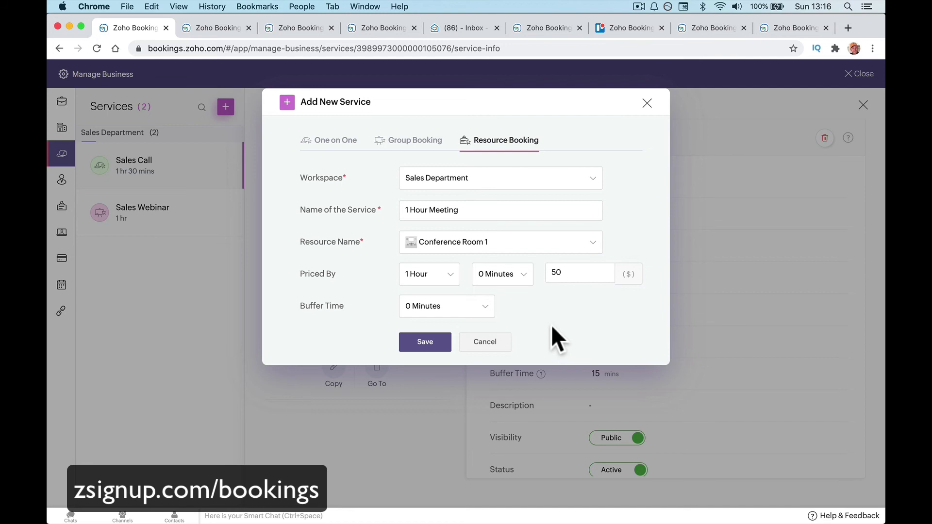
pyautogui.click(482, 308)
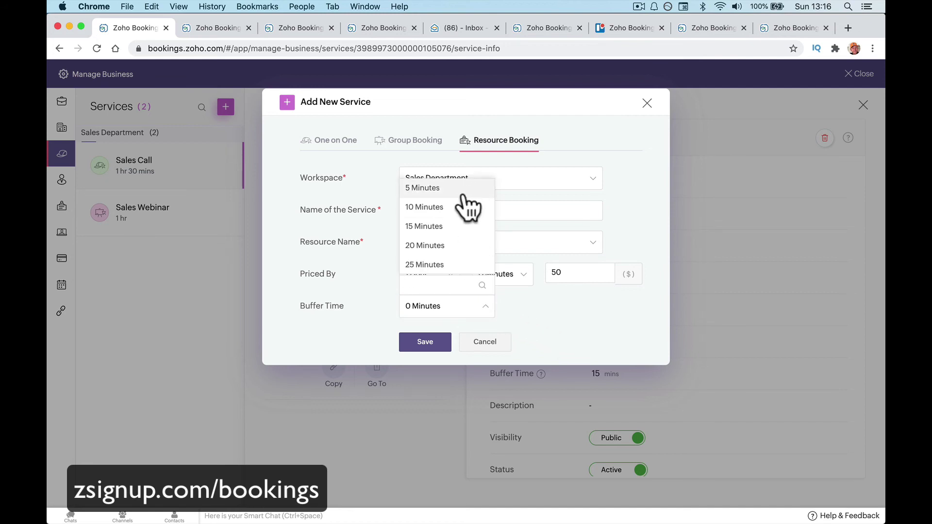
pyautogui.scroll(1, 461, 211)
pyautogui.click(460, 207)
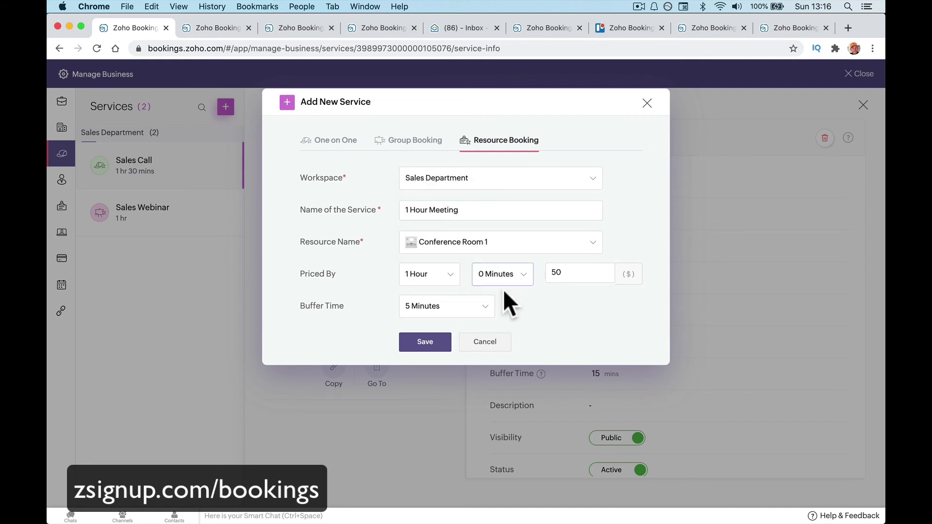
pyautogui.click(417, 344)
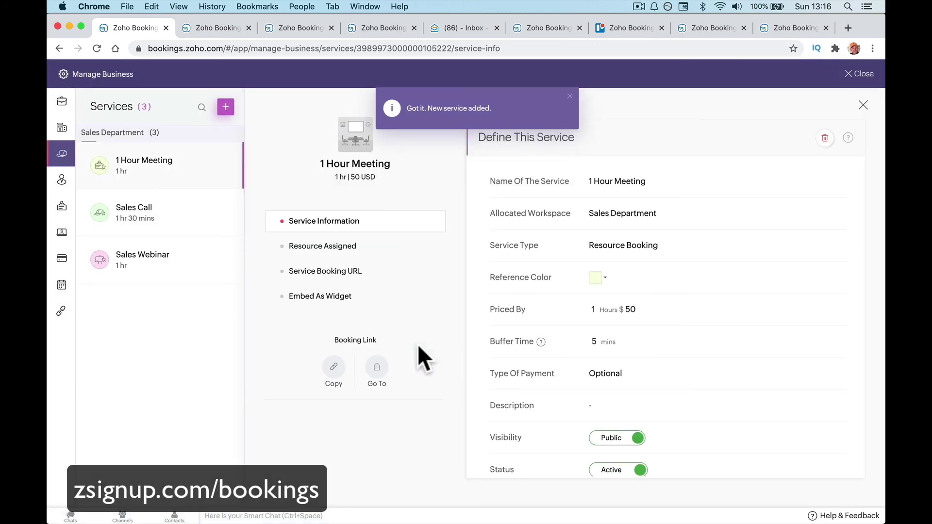
pyautogui.click(225, 108)
# Create Resource Booking 'Conference Meeting' in Sales Department for Conference Room 1, 30 minutes, price 0.
pyautogui.click(229, 180)
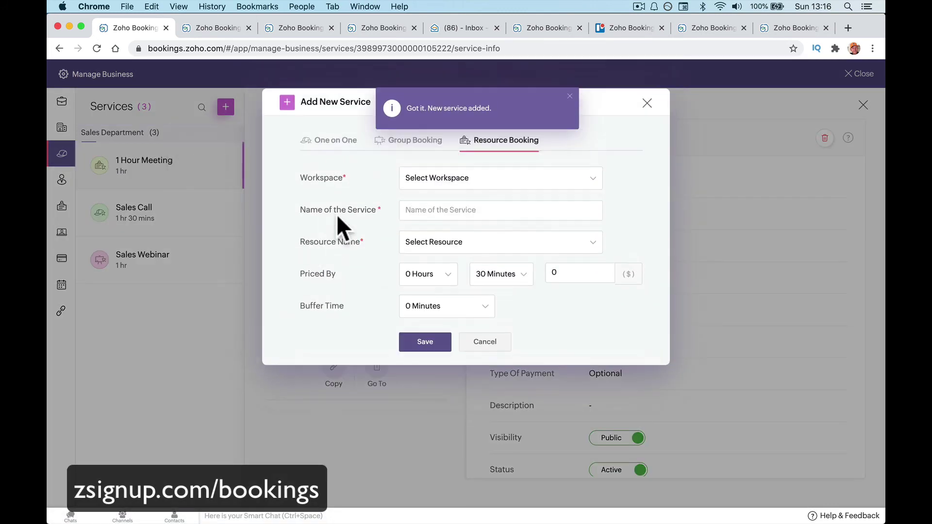
pyautogui.click(520, 171)
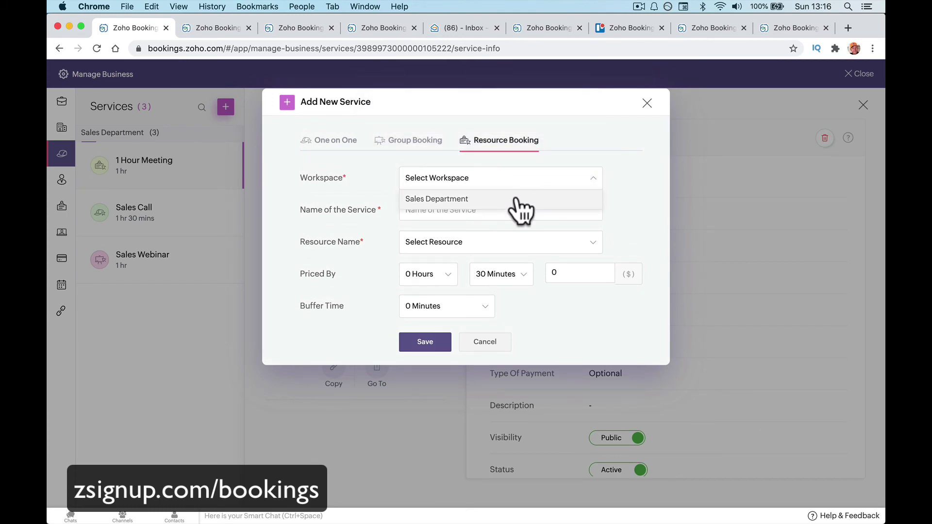
pyautogui.click(521, 204)
pyautogui.click(448, 212)
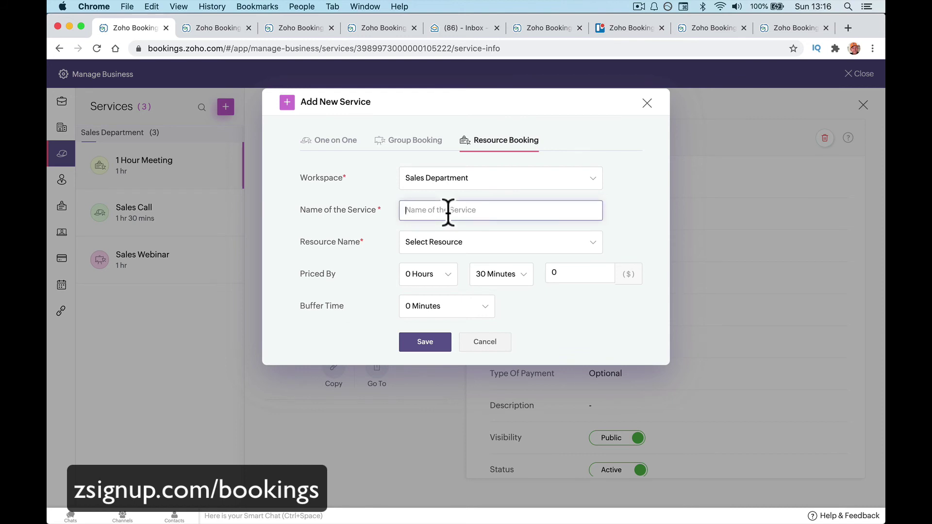
pyautogui.write('Conference Meeting')
pyautogui.click(468, 244)
pyautogui.click(466, 218)
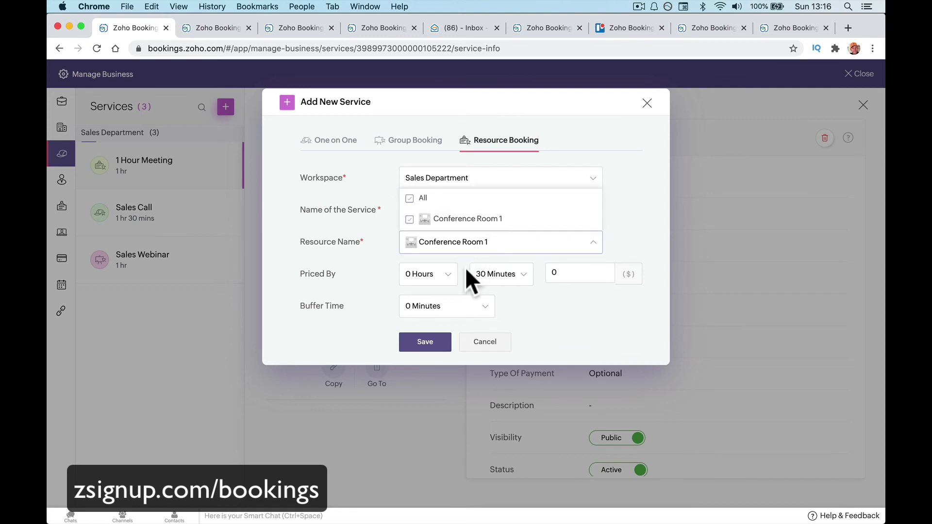
pyautogui.click(388, 293)
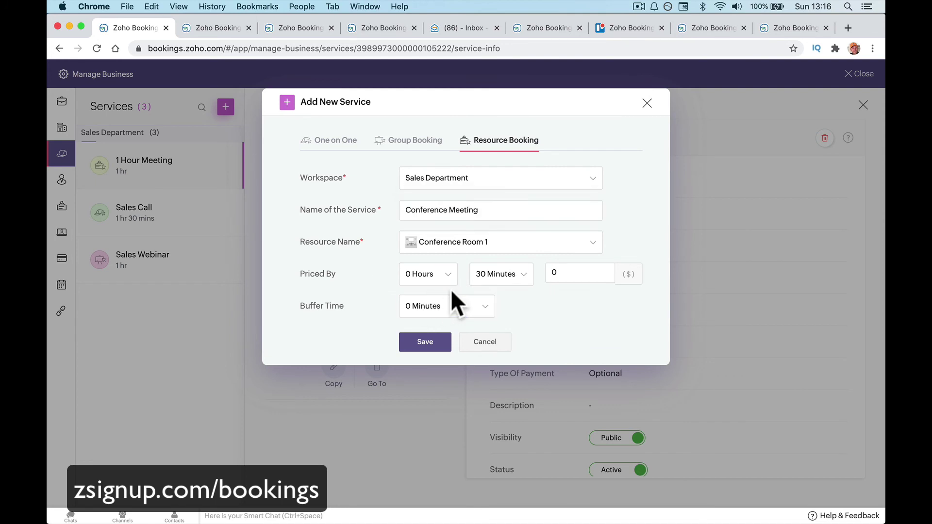
pyautogui.click(559, 276)
pyautogui.click(426, 342)
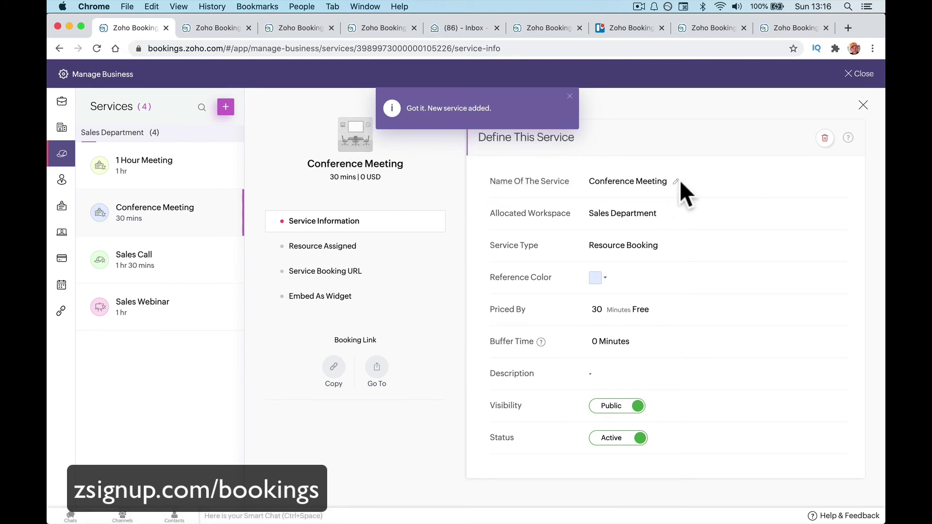
# Leave settings and open the Sales Department workspace booking page from Booking Page links in a new tab.
pyautogui.click(860, 75)
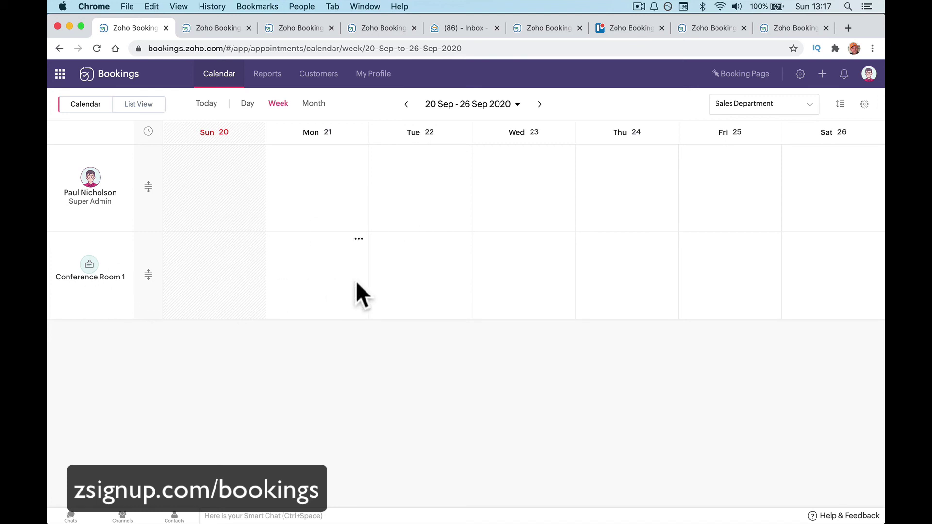
pyautogui.click(726, 77)
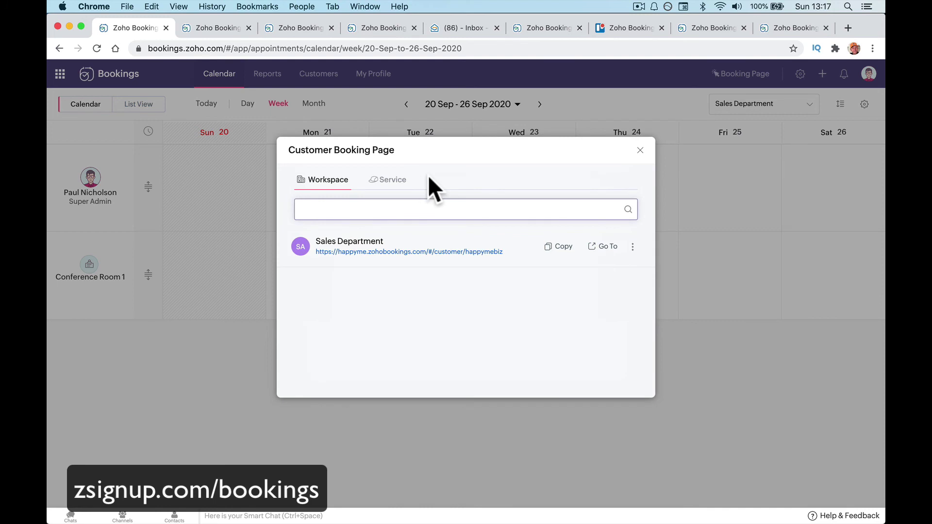
pyautogui.click(407, 181)
pyautogui.scroll(-3, 451, 364)
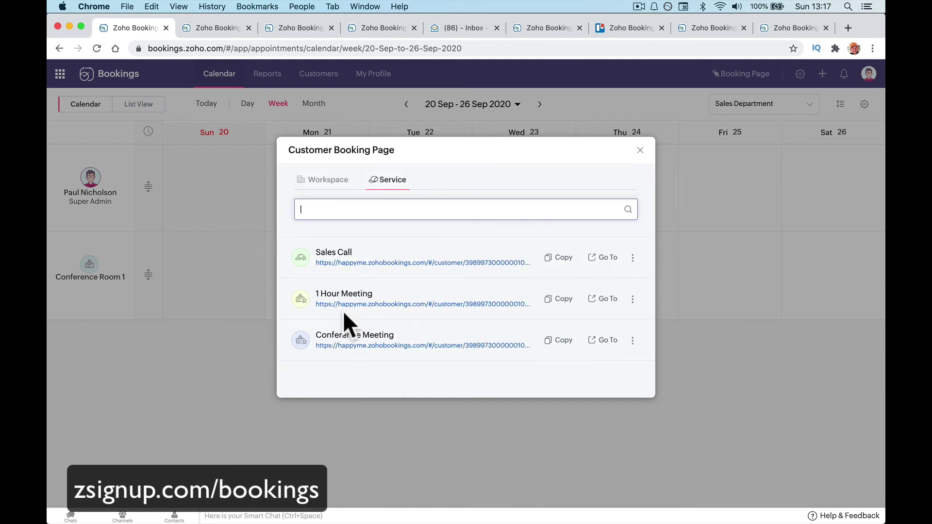
pyautogui.click(335, 176)
pyautogui.click(602, 247)
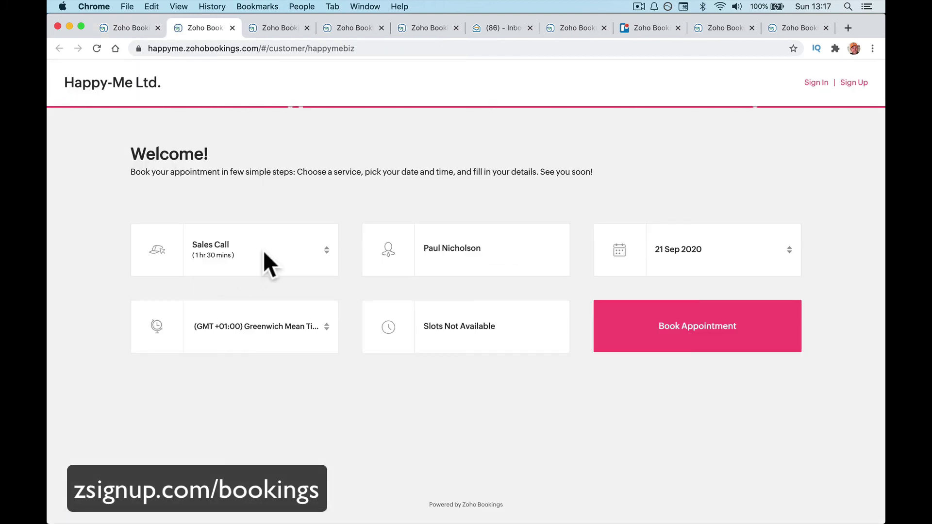
# Switch the booking page service to 1 Hour Meeting, then show per-service links in the admin tab.
pyautogui.click(320, 255)
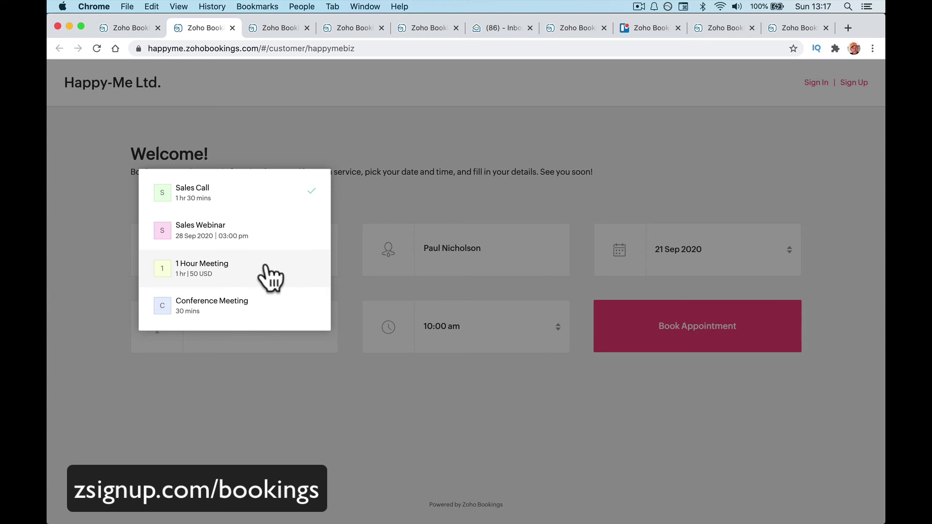
pyautogui.click(264, 298)
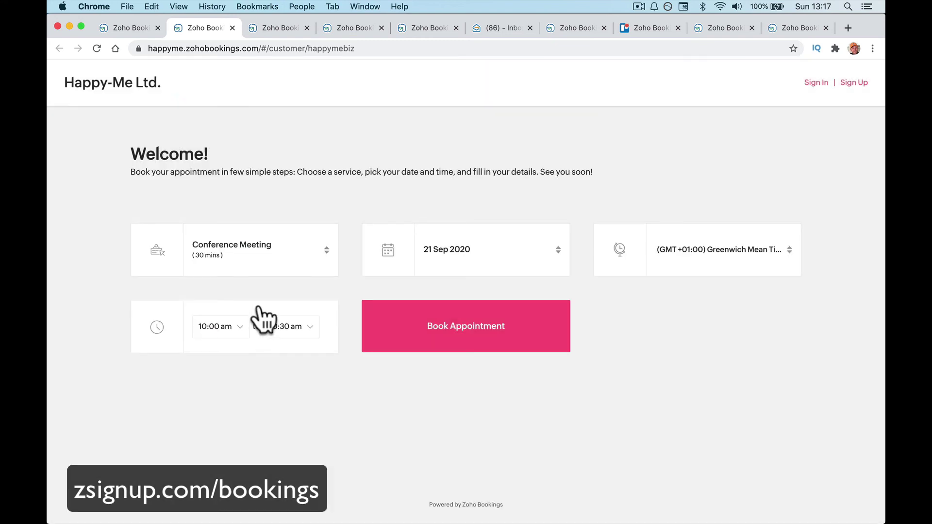
pyautogui.click(270, 252)
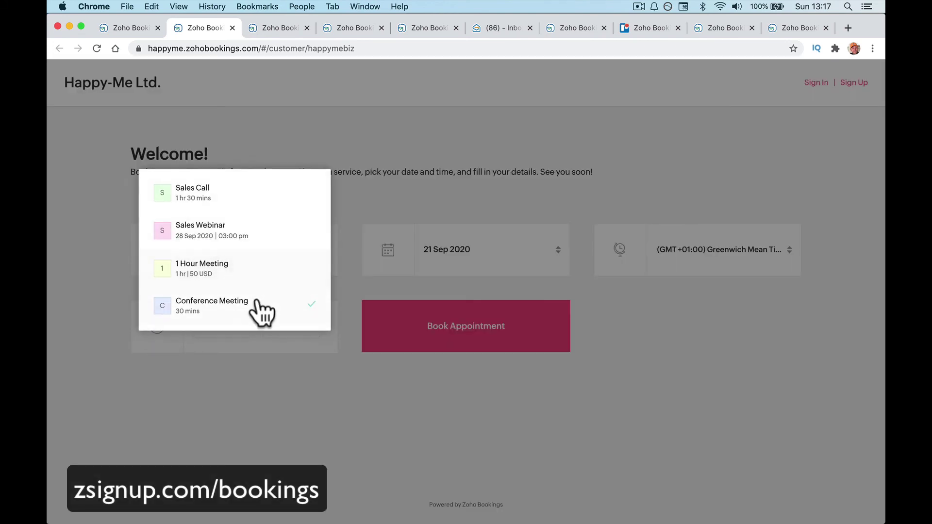
pyautogui.click(261, 270)
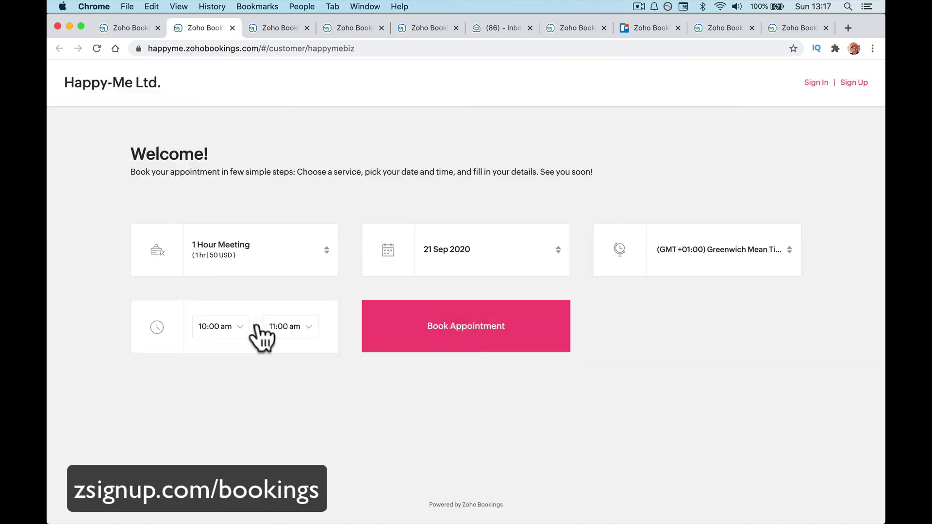
pyautogui.click(118, 28)
pyautogui.click(392, 180)
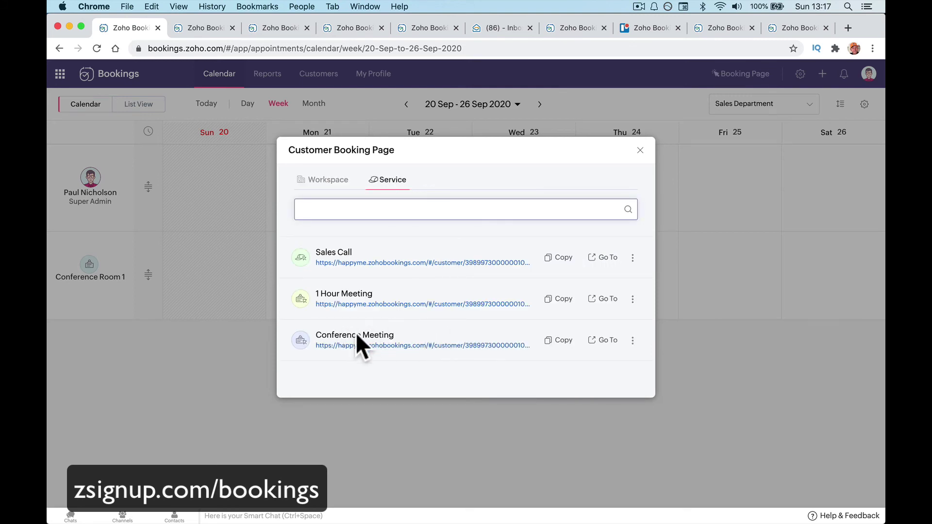
# Open the 1 Hour Meeting booking page and pick 23 Sep 2020 at 12:00 pm.
pyautogui.click(597, 299)
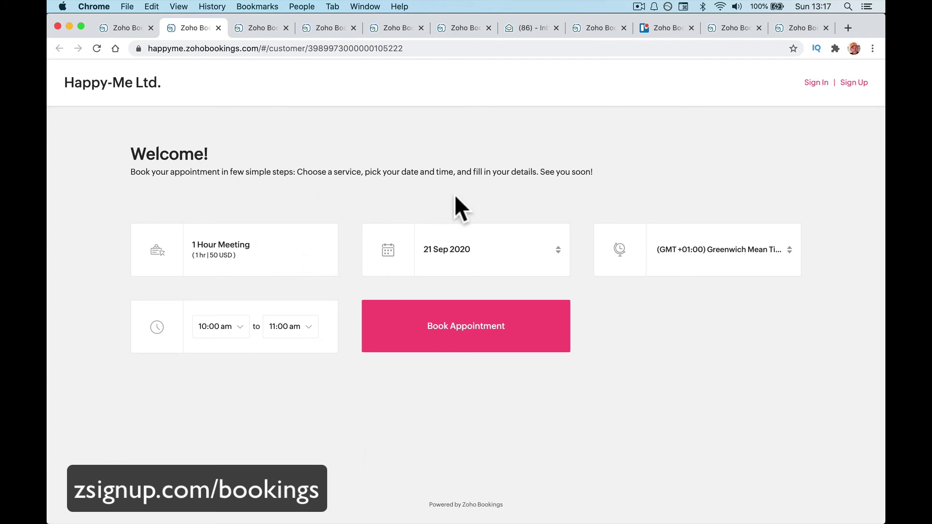
pyautogui.click(473, 255)
pyautogui.click(465, 290)
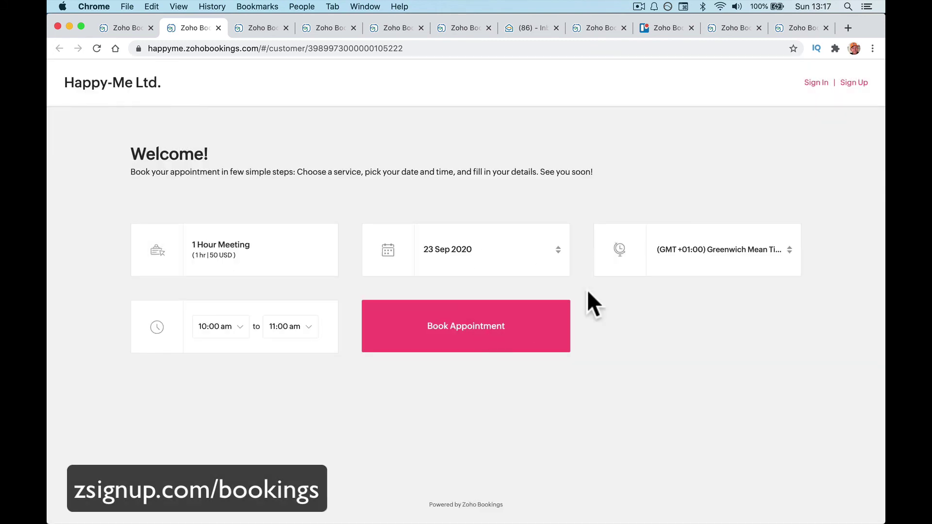
pyautogui.click(228, 328)
pyautogui.scroll(-5, 221, 415)
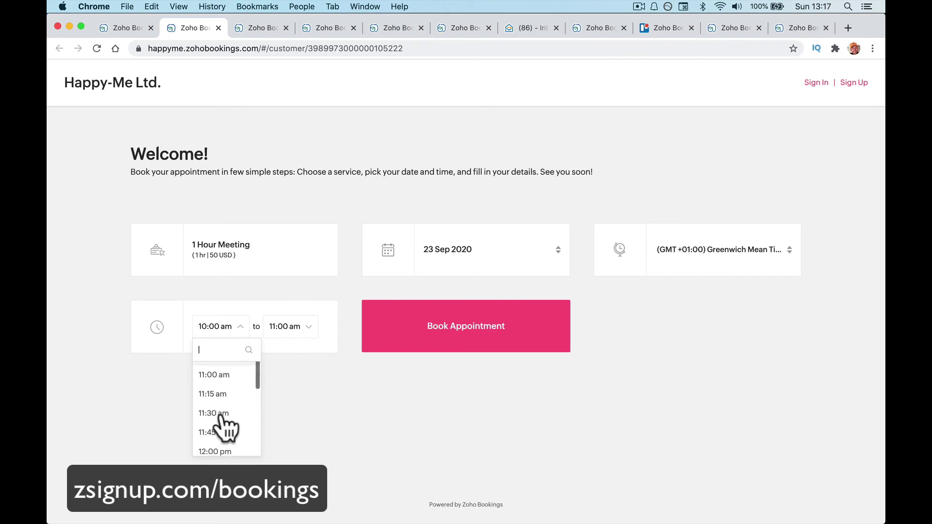
pyautogui.click(221, 415)
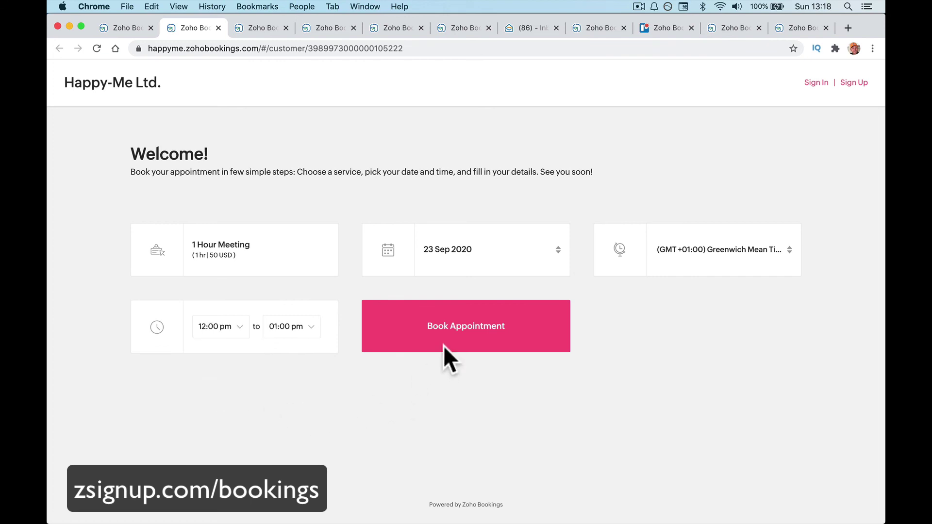
pyautogui.click(464, 324)
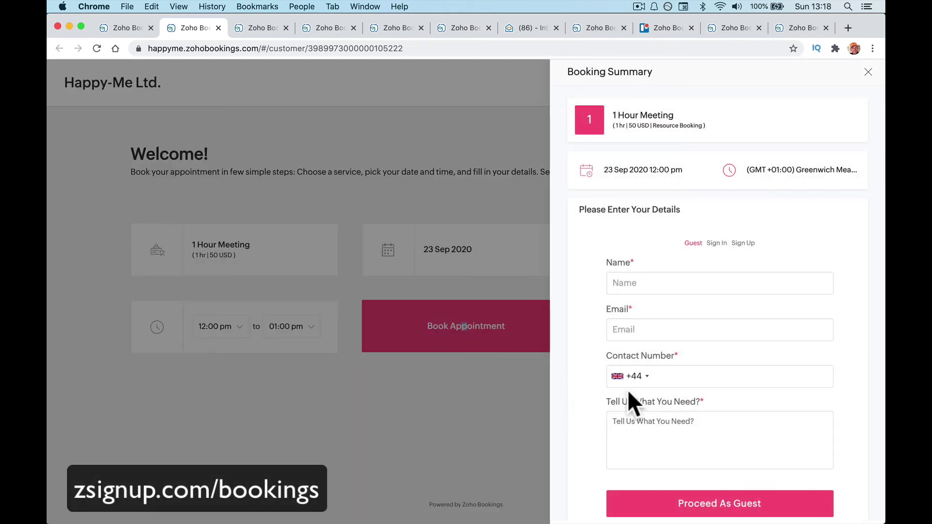
# Enter the guest's name, e-mail and contact number, need 'Interview', then proceed as guest and confirm.
pyautogui.scroll(-1, 654, 389)
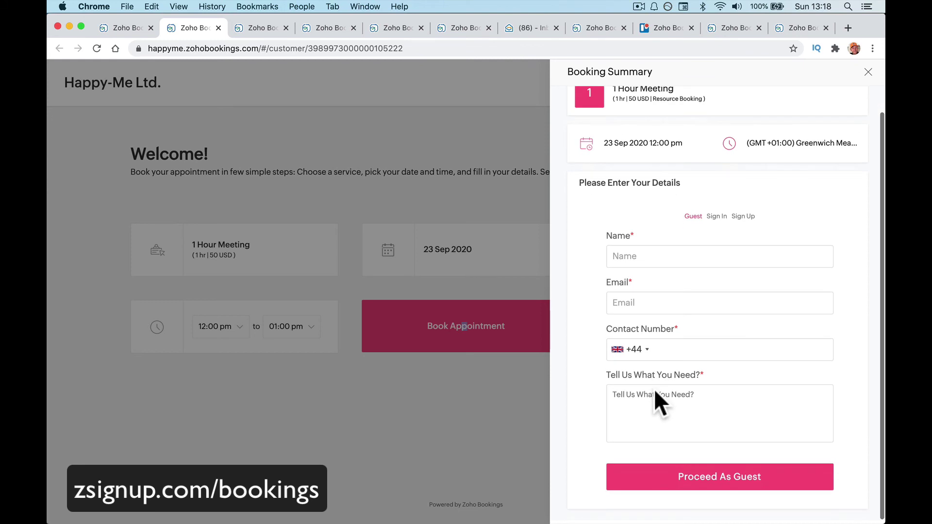
pyautogui.click(643, 253)
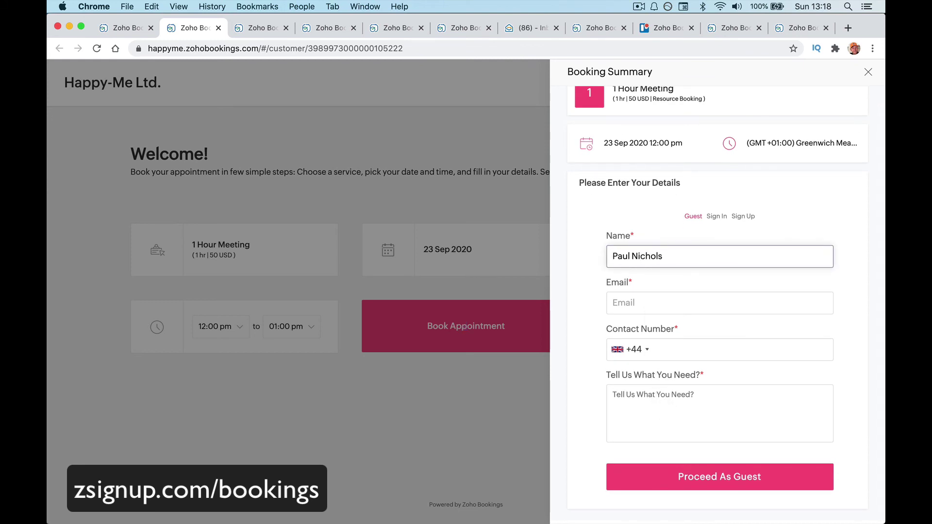
pyautogui.press('Tab')
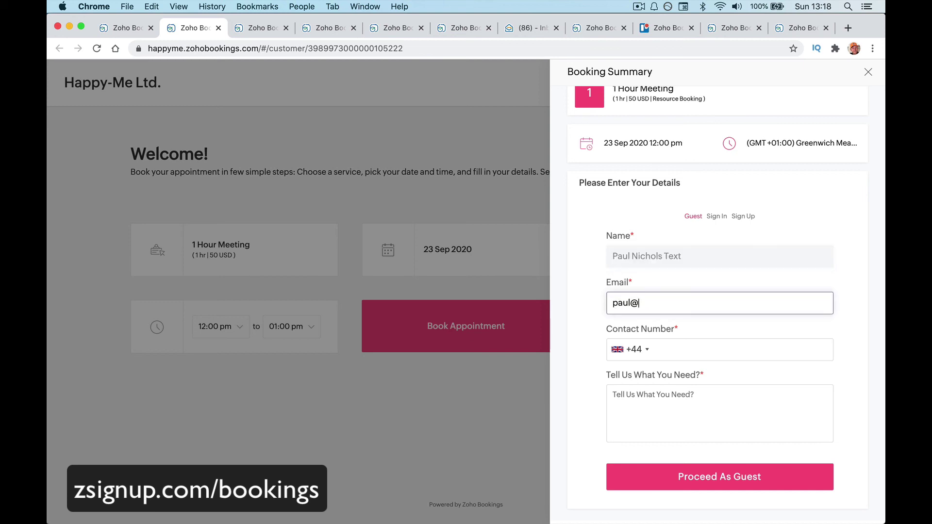
pyautogui.press('BackSpace')
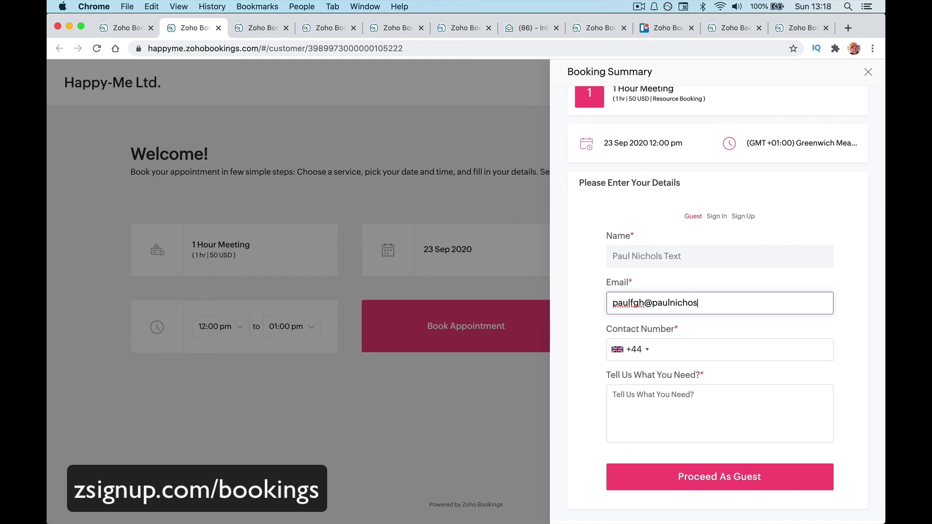
pyautogui.press('BackSpace')
pyautogui.press('BackSpace')
pyautogui.press('BackSpace')
pyautogui.press('Tab')
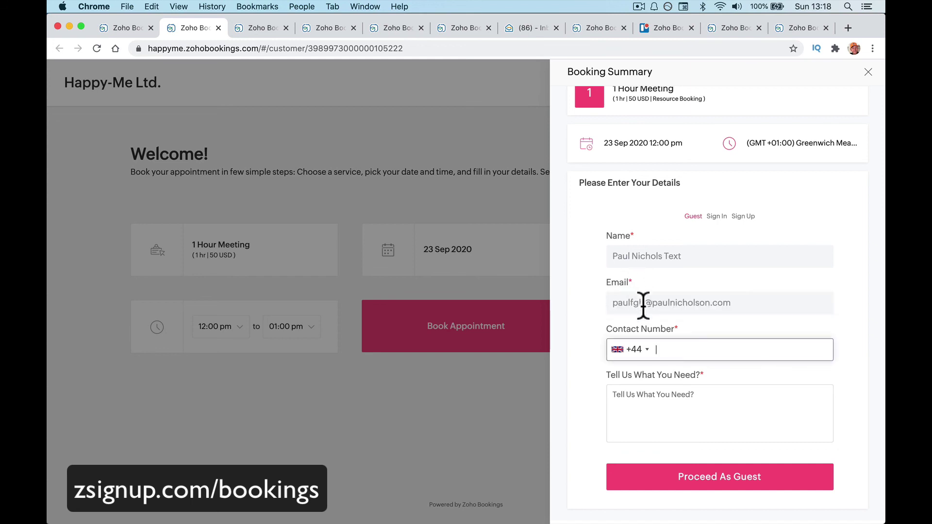
pyautogui.click(632, 407)
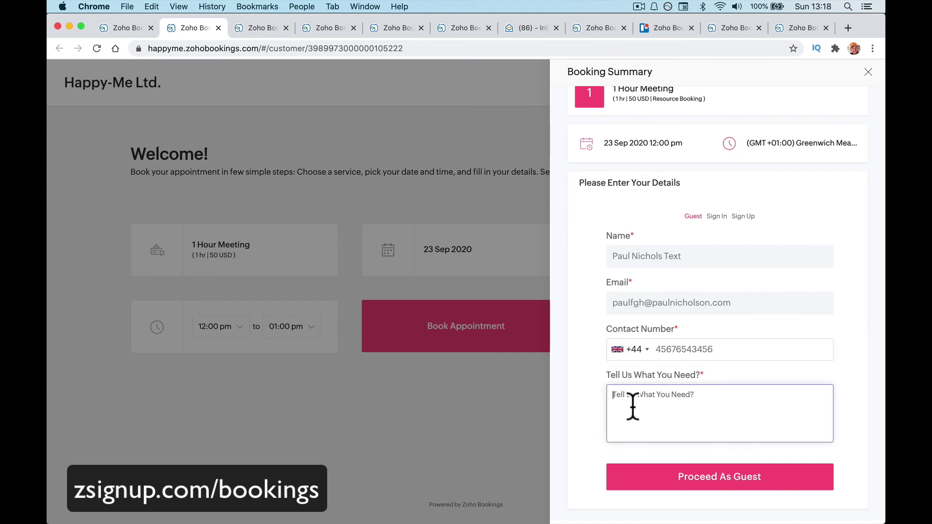
pyautogui.write('Interview')
pyautogui.click(726, 481)
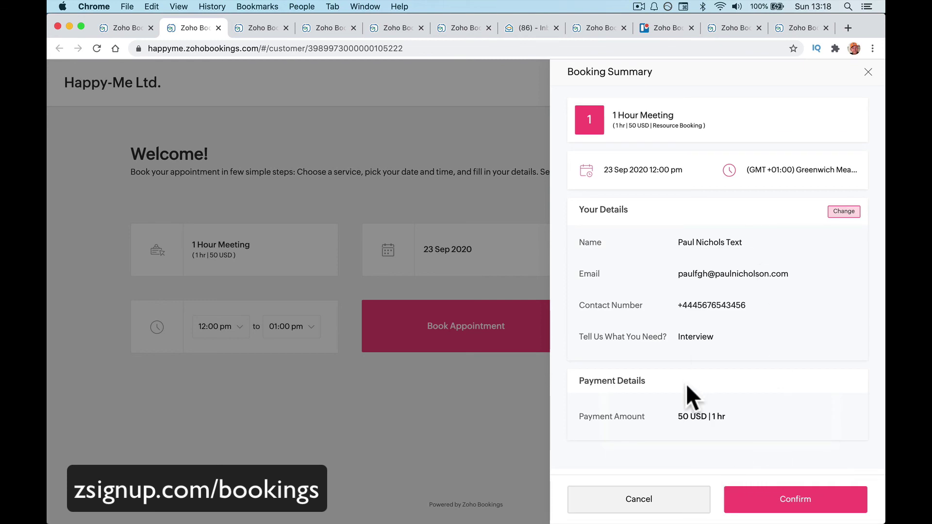
pyautogui.click(776, 507)
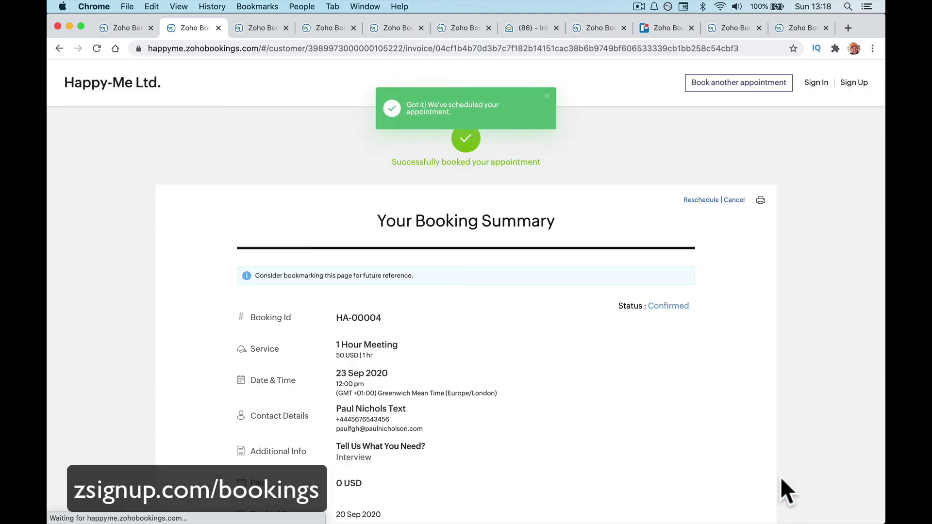
# Review the booking summary, read the Happy-Me confirmation email in Mail, and return to the admin tab.
pyautogui.scroll(-4, 781, 479)
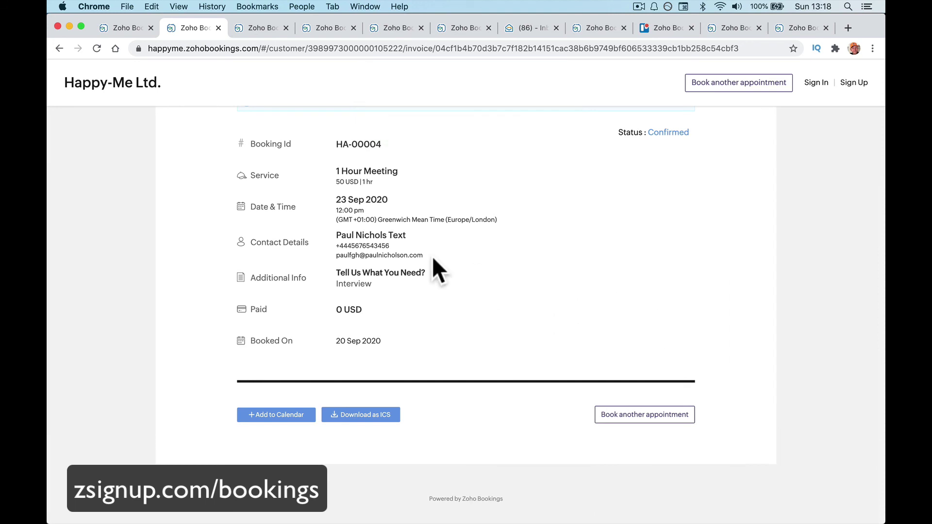
pyautogui.scroll(3, 432, 256)
pyautogui.moveTo(284, 514)
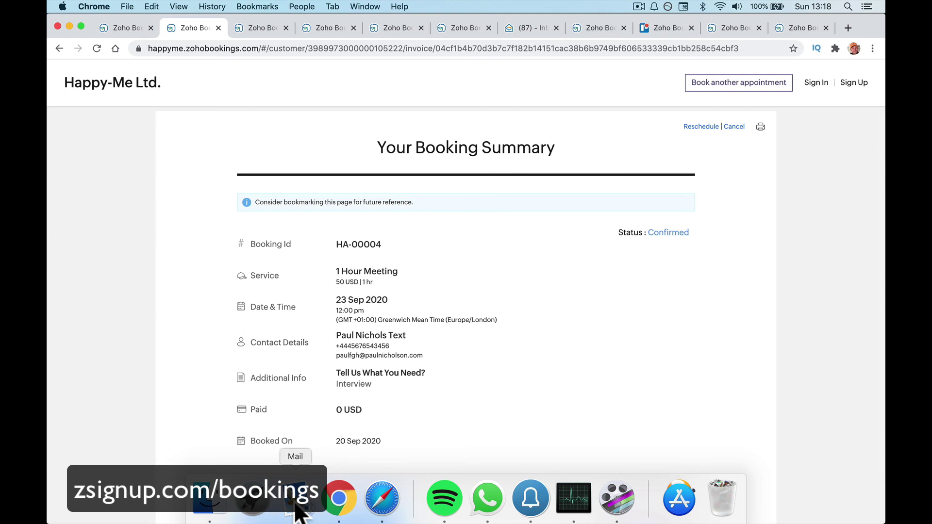
pyautogui.click(296, 504)
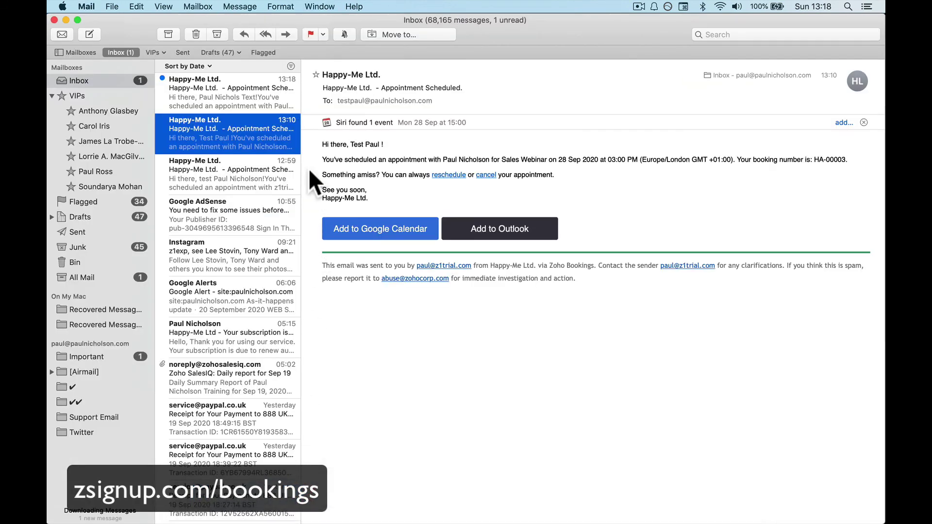
pyautogui.click(229, 86)
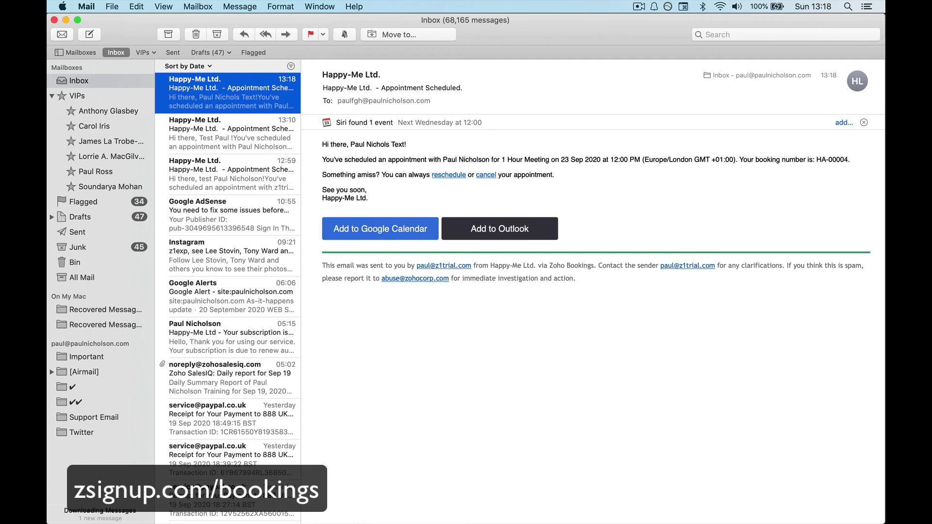
pyautogui.moveTo(297, 507)
pyautogui.click(339, 498)
pyautogui.click(119, 29)
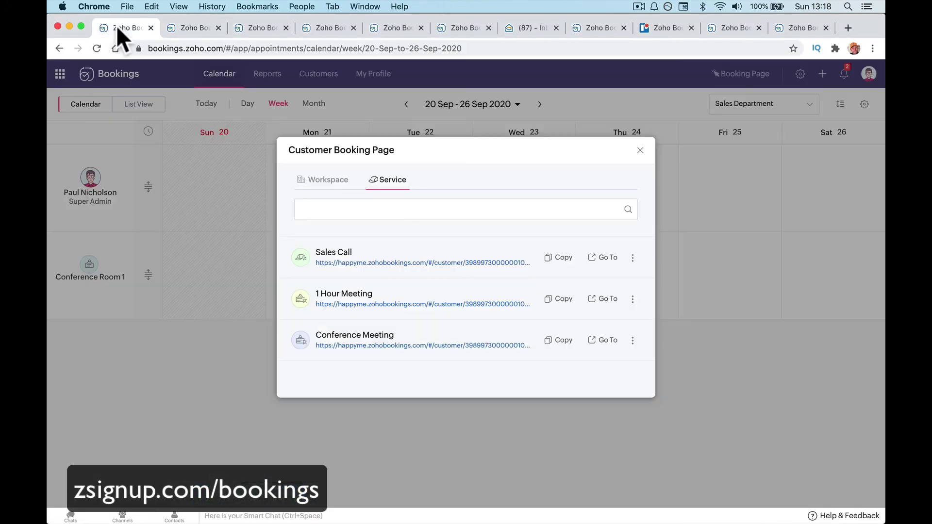
# Reload the calendar and view the 12:00 pm appointment on Wed 23 under Conference Room 1.
pyautogui.click(640, 151)
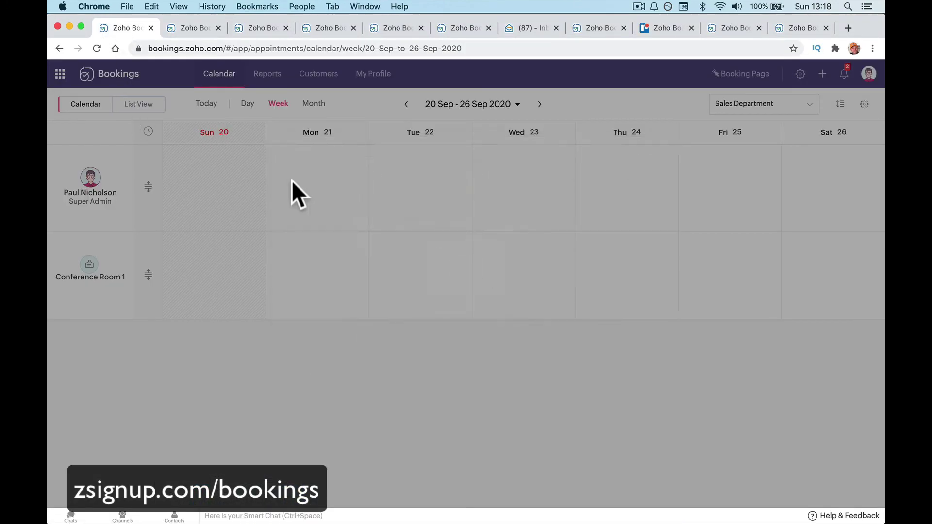
pyautogui.click(96, 48)
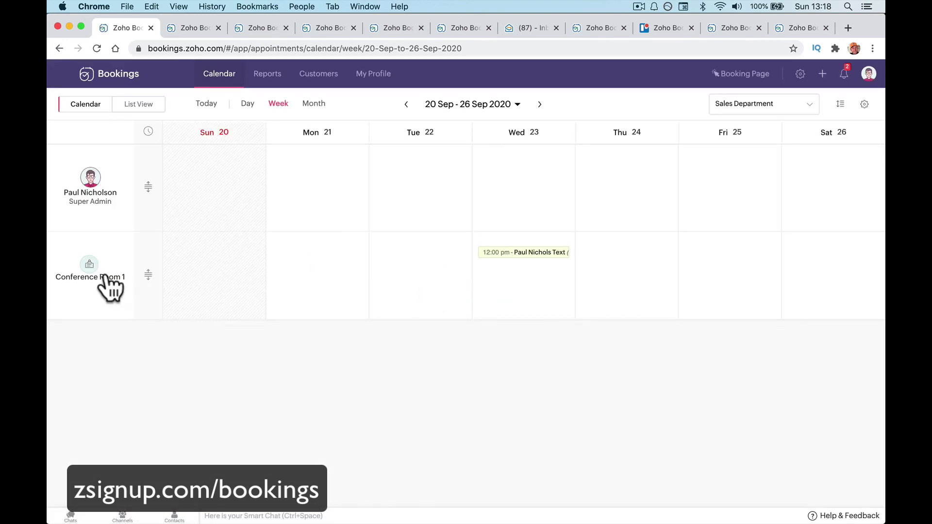
pyautogui.click(514, 252)
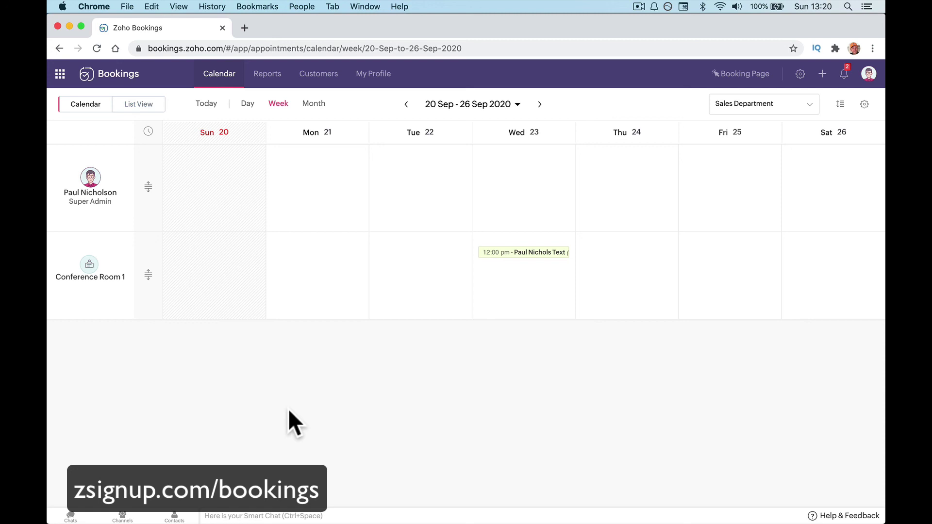
# Open the Sales Department workspace's Embed As Widget code in business settings.
pyautogui.click(719, 83)
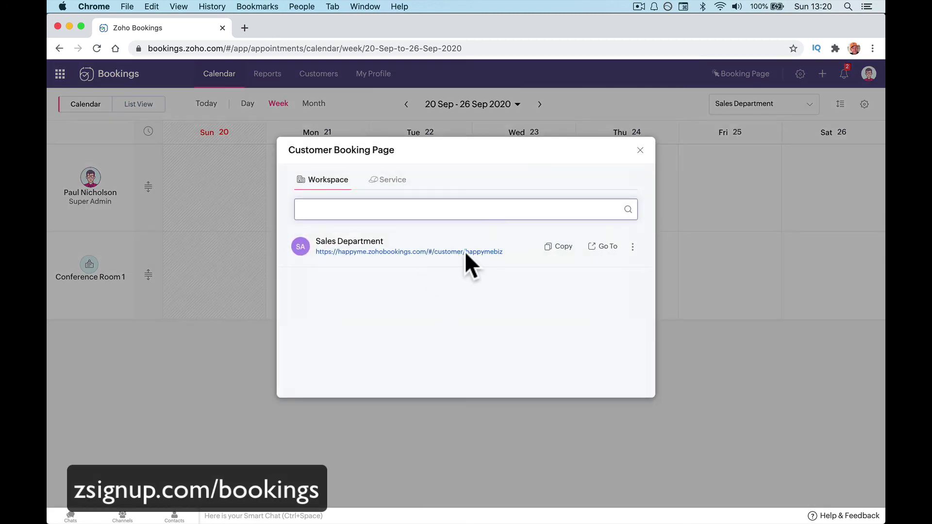
pyautogui.click(640, 150)
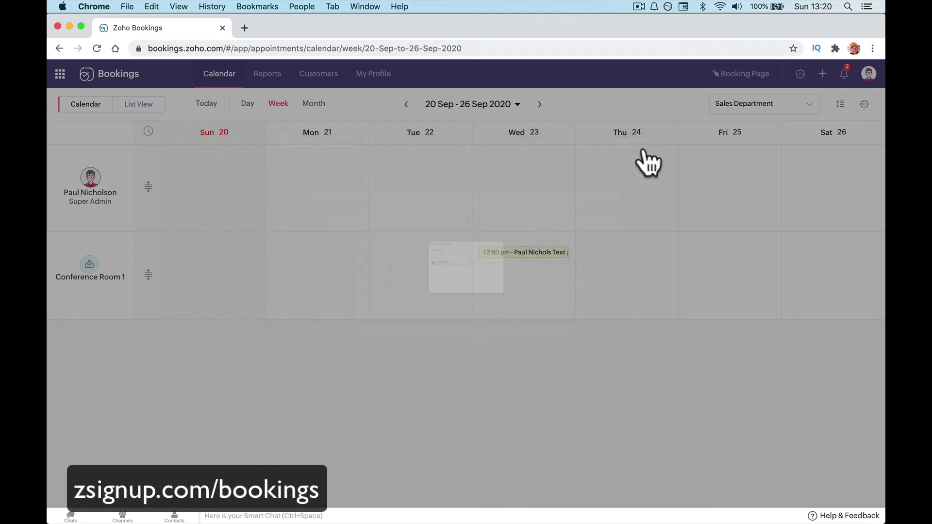
pyautogui.click(800, 74)
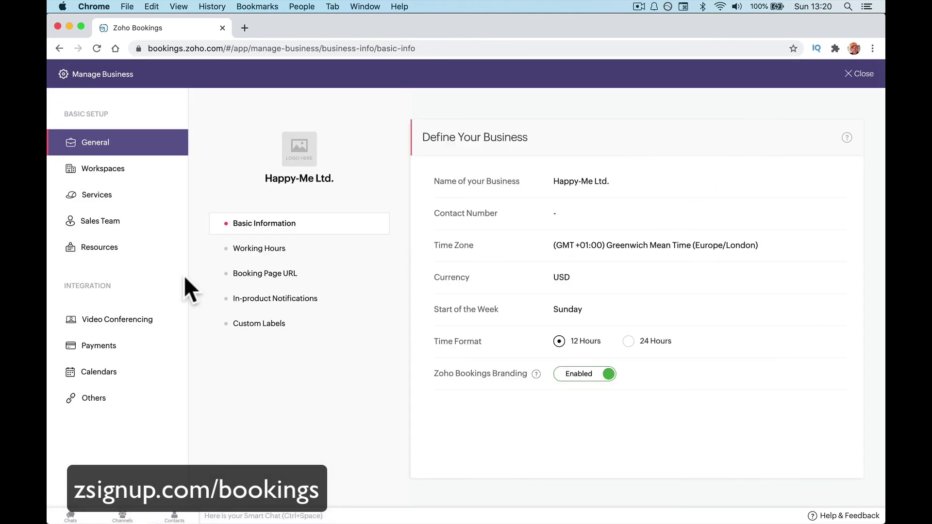
pyautogui.click(128, 168)
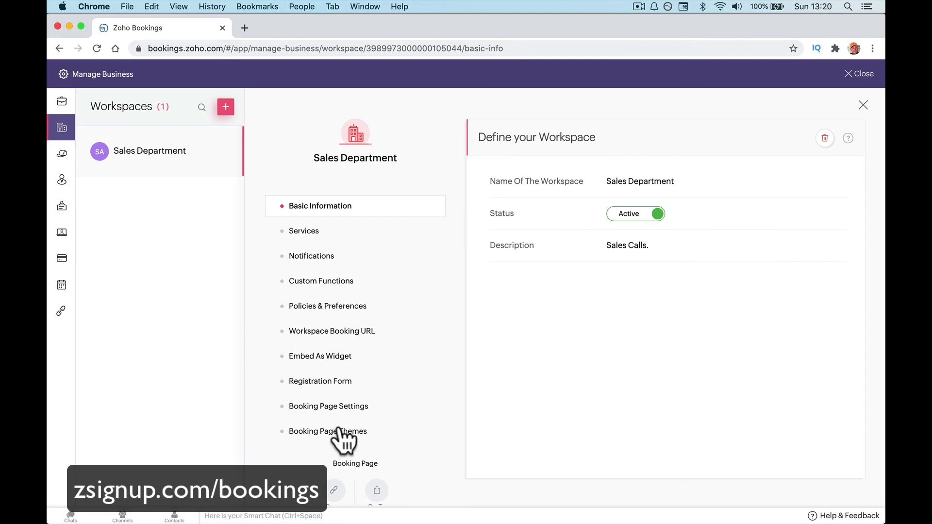
pyautogui.click(358, 410)
pyautogui.click(359, 407)
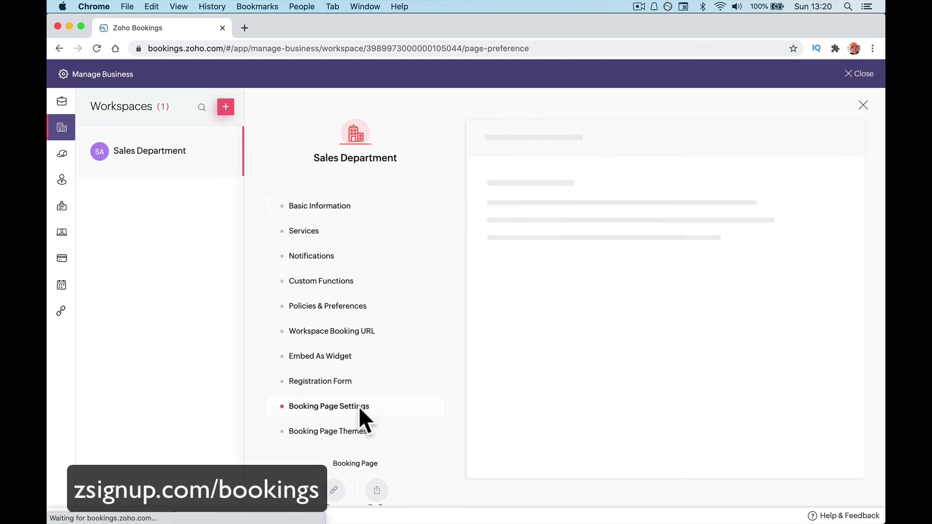
pyautogui.click(346, 359)
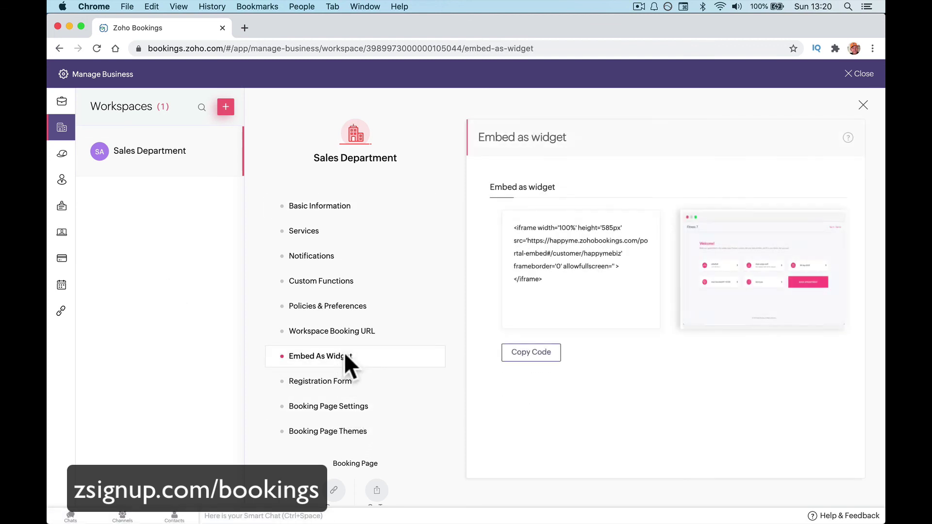
pyautogui.click(354, 382)
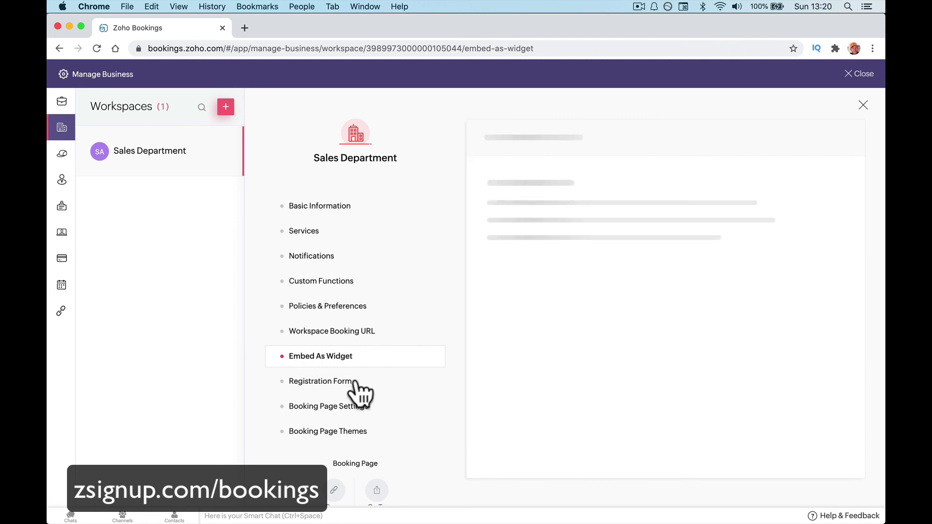
pyautogui.click(357, 357)
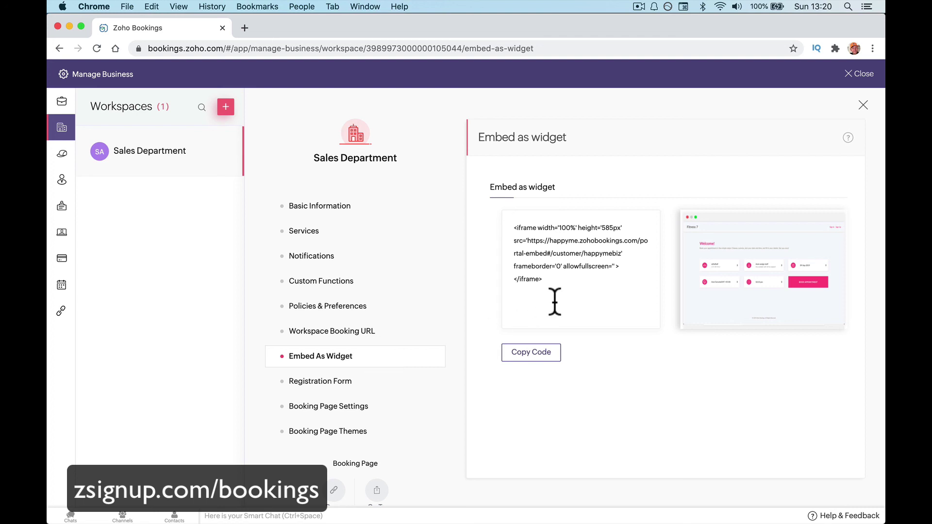
# Select and copy the full iframe embed code, then open a new browser tab.
pyautogui.click(591, 296)
pyautogui.press('super+a')
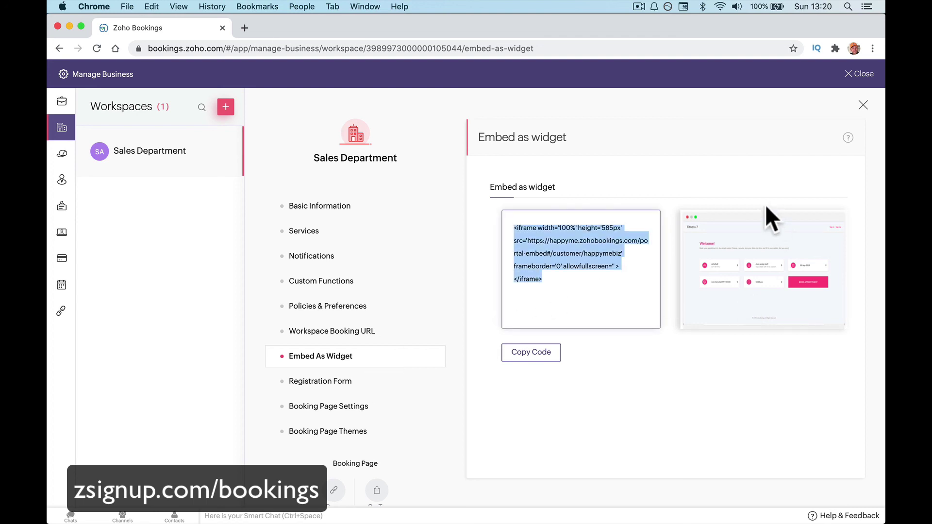
pyautogui.click(531, 353)
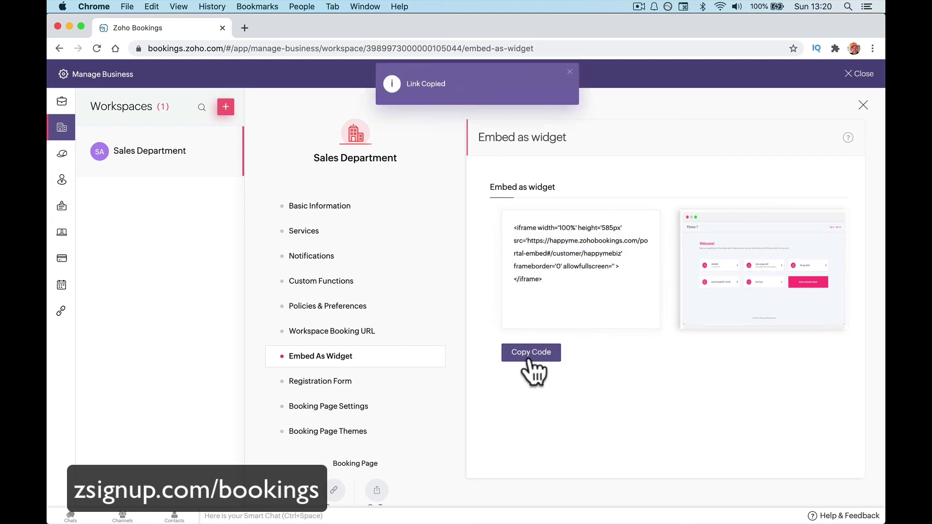
pyautogui.click(243, 27)
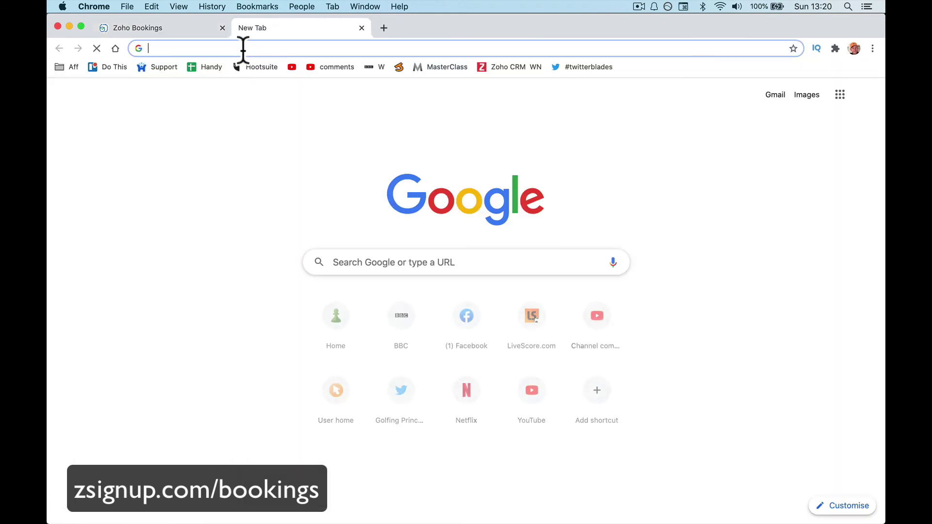
# Load the Teachable school site and start a new page under Admin > Site > Pages.
pyautogui.click(243, 48)
pyautogui.write('paulnicholson.com')
pyautogui.press('Return')
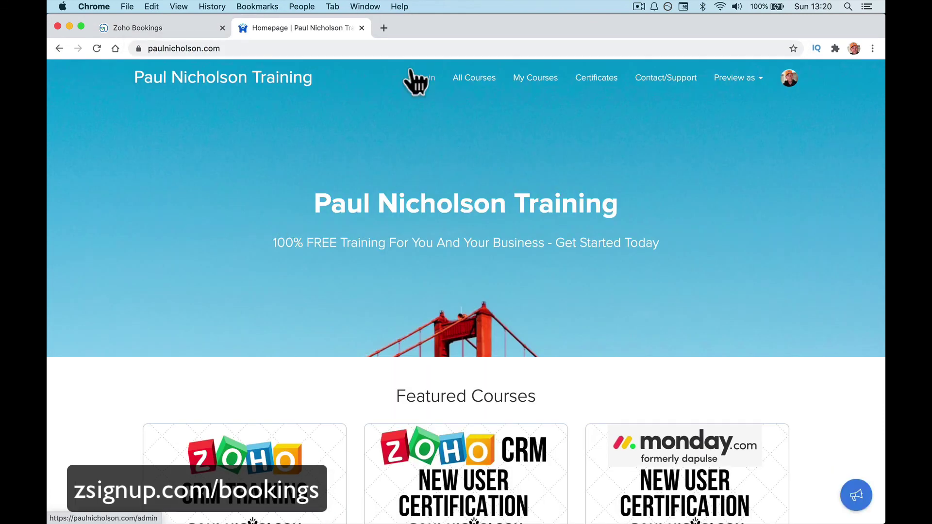
pyautogui.click(411, 73)
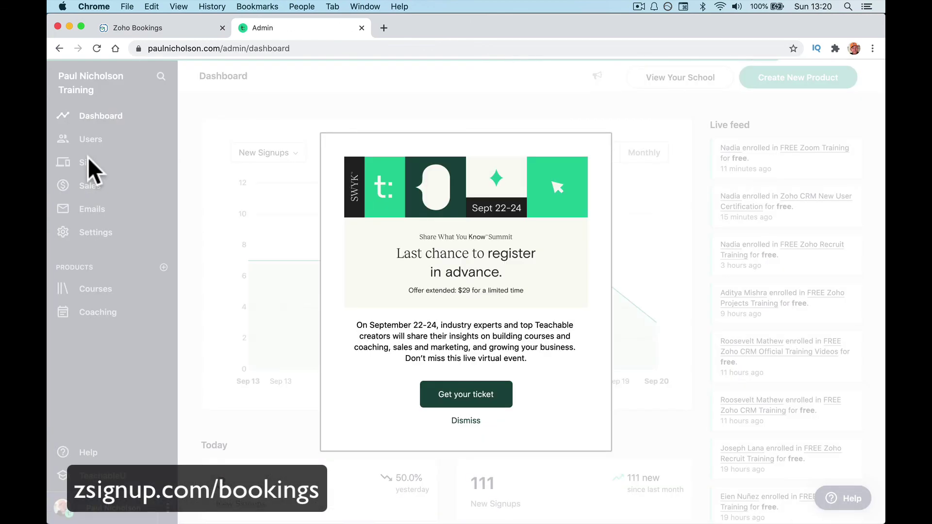
pyautogui.click(88, 163)
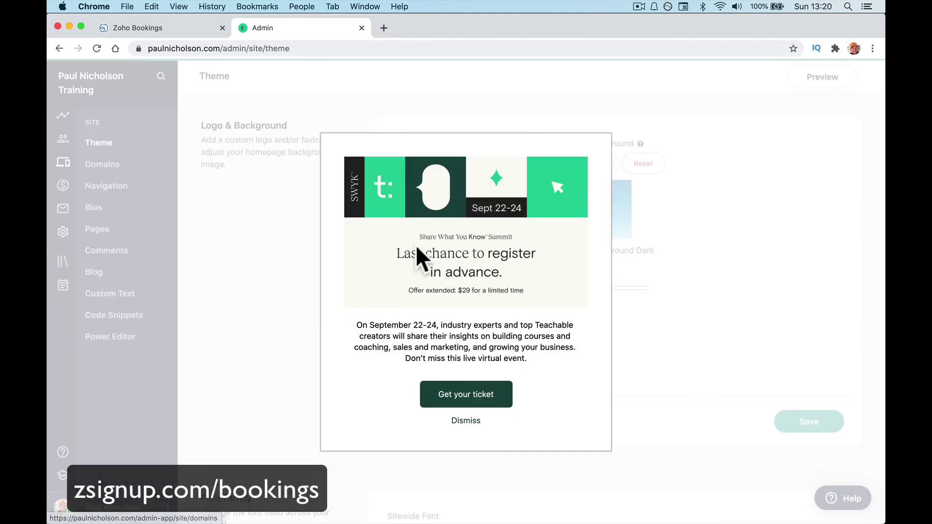
pyautogui.click(466, 421)
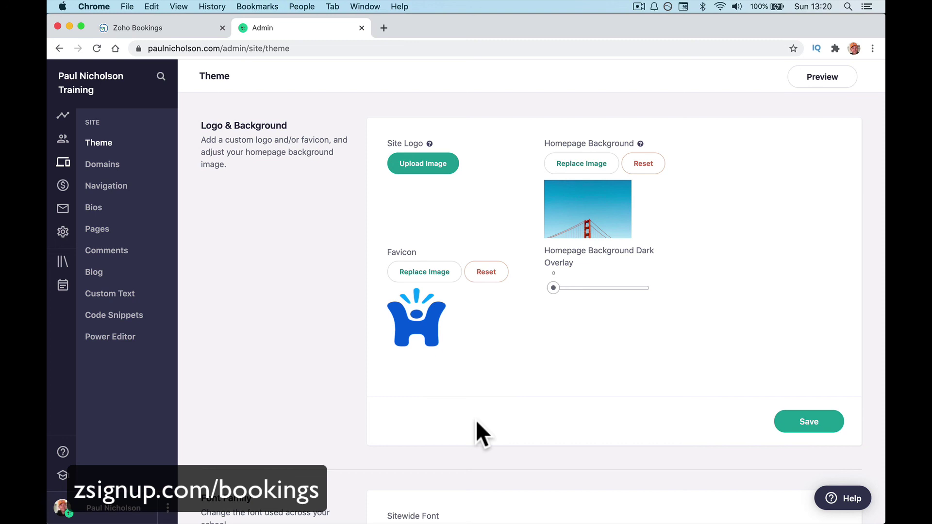
pyautogui.click(139, 241)
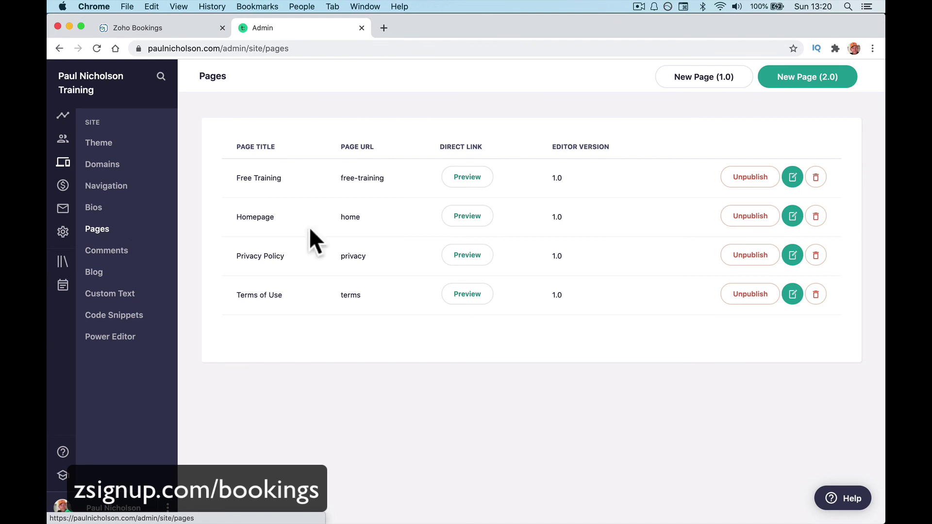
pyautogui.click(730, 83)
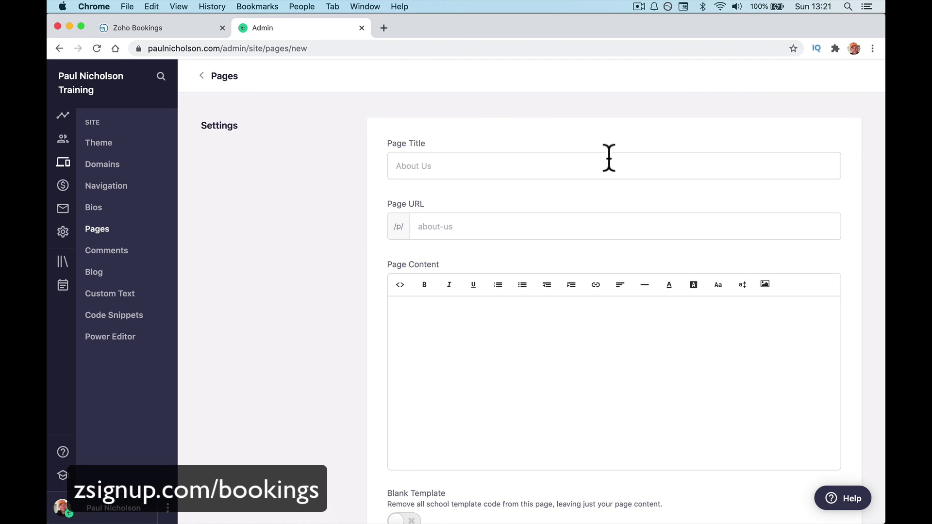
# Create 'Bookings Page' at URL 'booking' with the pasted iframe code in HTML view, save, and preview.
pyautogui.click(609, 158)
pyautogui.write('Bo')
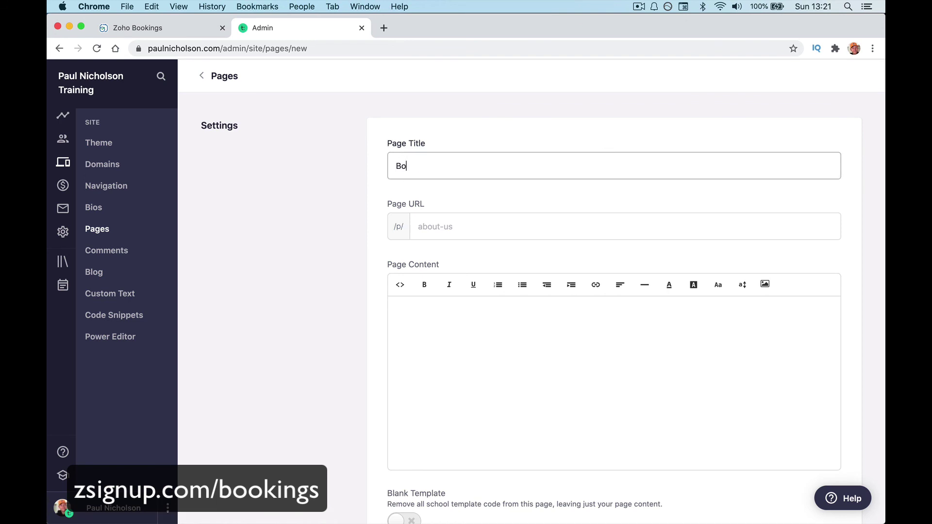
pyautogui.write('okings Page')
pyautogui.press('Tab')
pyautogui.write('booking')
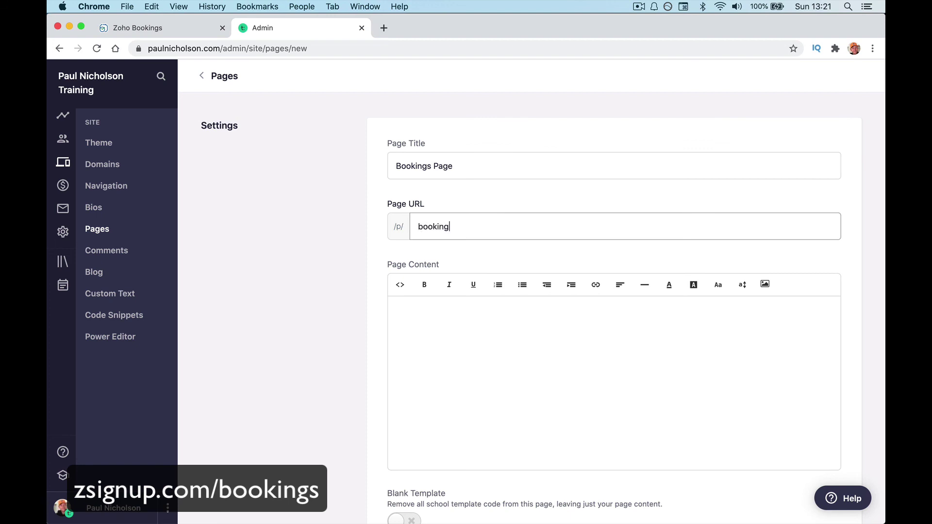
pyautogui.press('Tab')
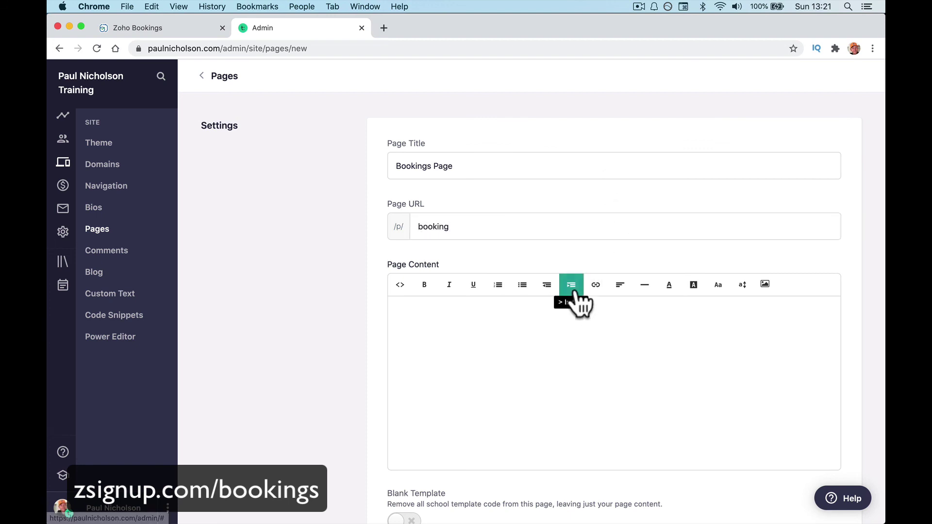
pyautogui.click(400, 286)
pyautogui.write("<iframe width='100%' height='585px' src='https://happyeve.zohobookings.com/portal-embed#/customer/happyeve' frameborder='0' allowfullscreen='' > </iframe>")
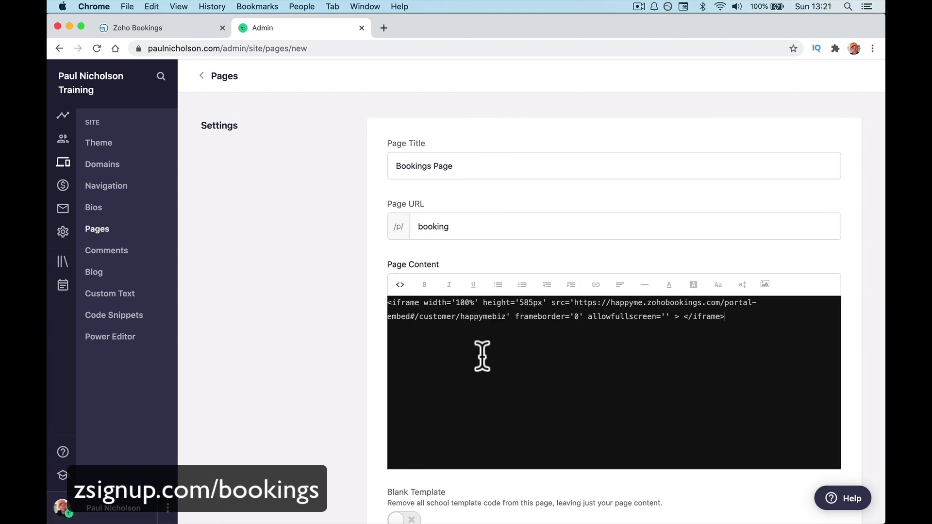
pyautogui.scroll(-7, 501, 377)
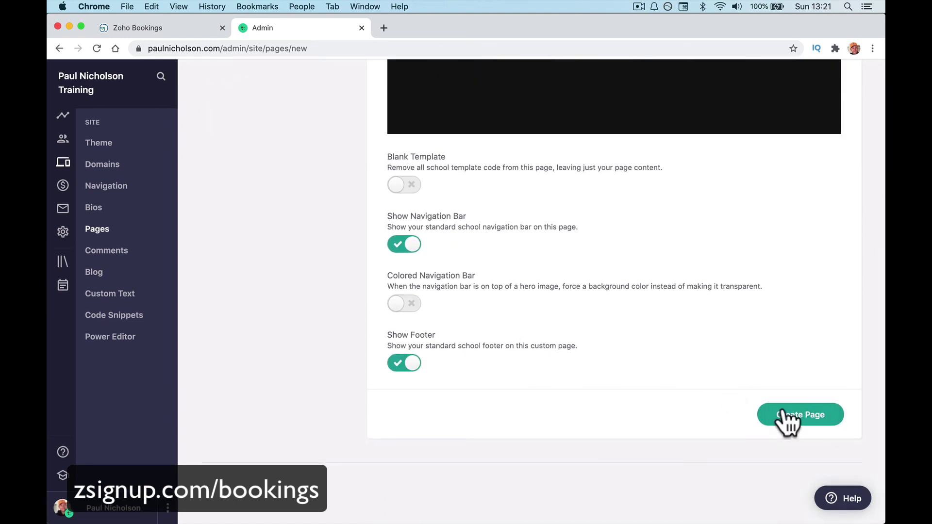
pyautogui.scroll(8, 682, 396)
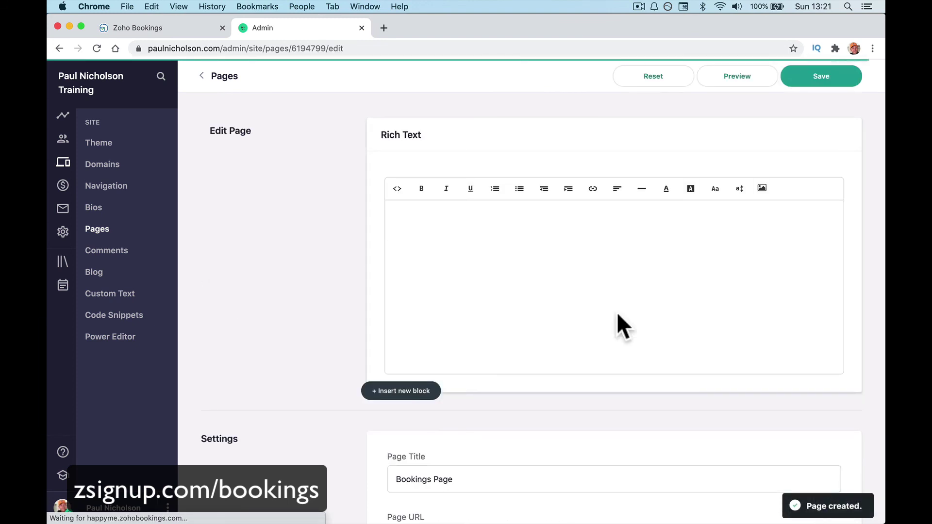
pyautogui.click(811, 94)
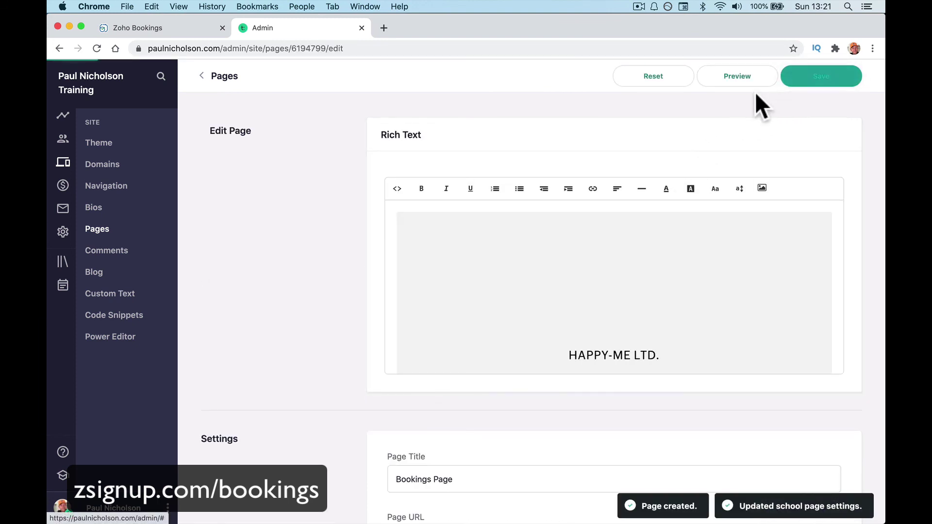
pyautogui.click(736, 76)
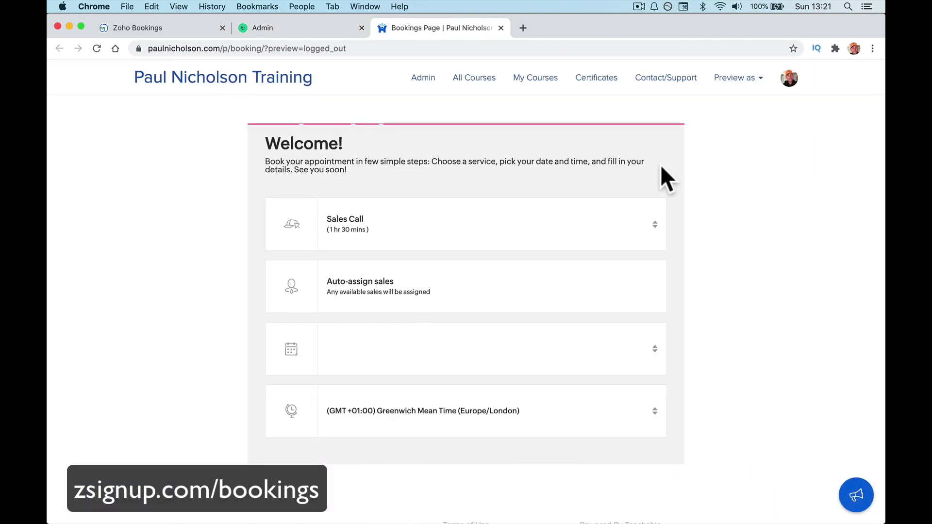
# Switch the widget's service to Conference Meeting, then back to Sales Call.
pyautogui.moveTo(150, 47); pyautogui.dragTo(263, 47)
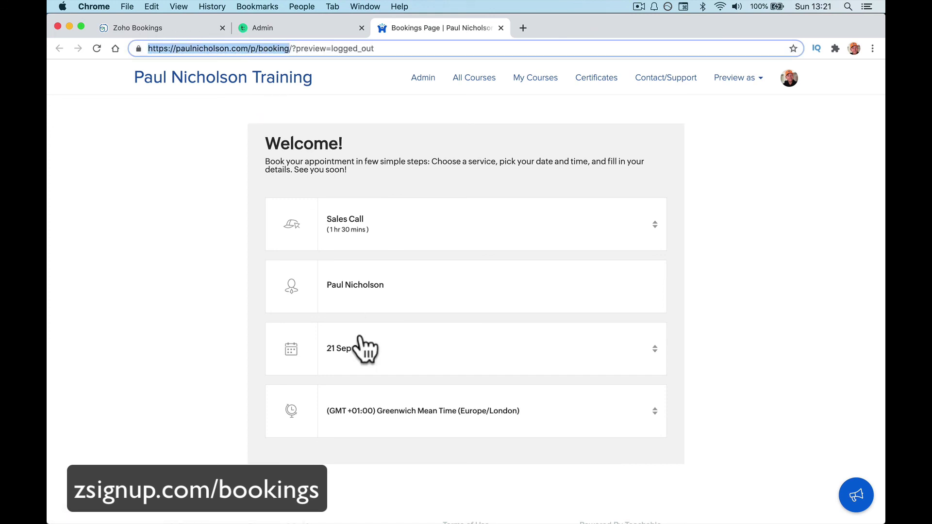
pyautogui.click(484, 239)
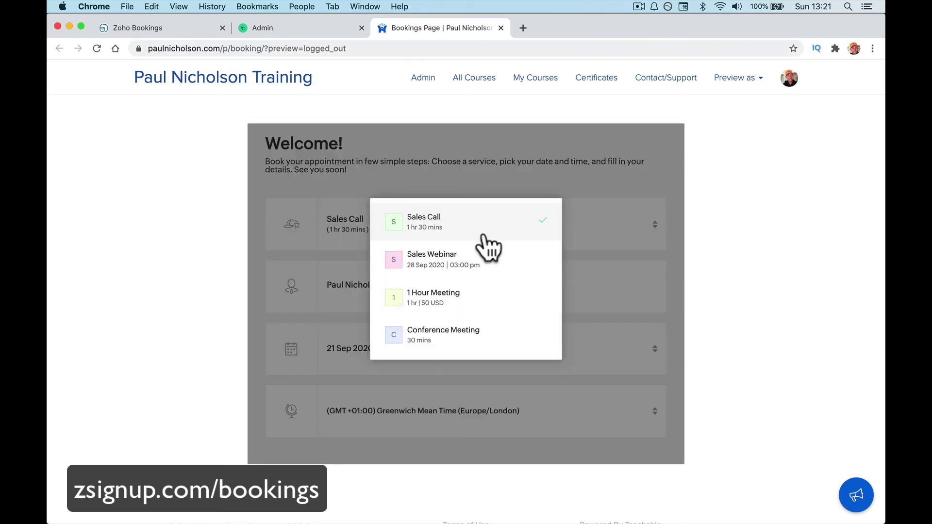
pyautogui.click(471, 334)
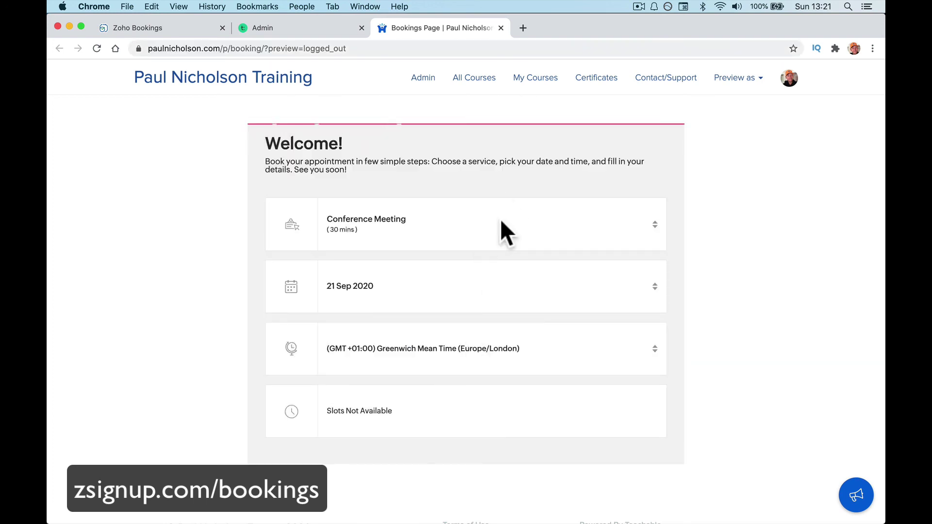
pyautogui.click(506, 229)
pyautogui.click(500, 226)
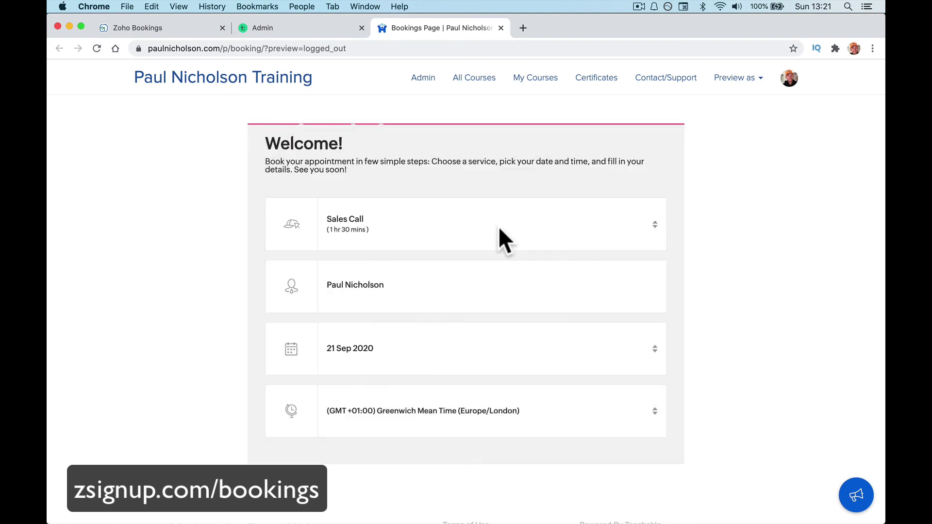
# Book 22 September at 10:00 am, keeping the Europe/London time zone.
pyautogui.scroll(-3, 502, 308)
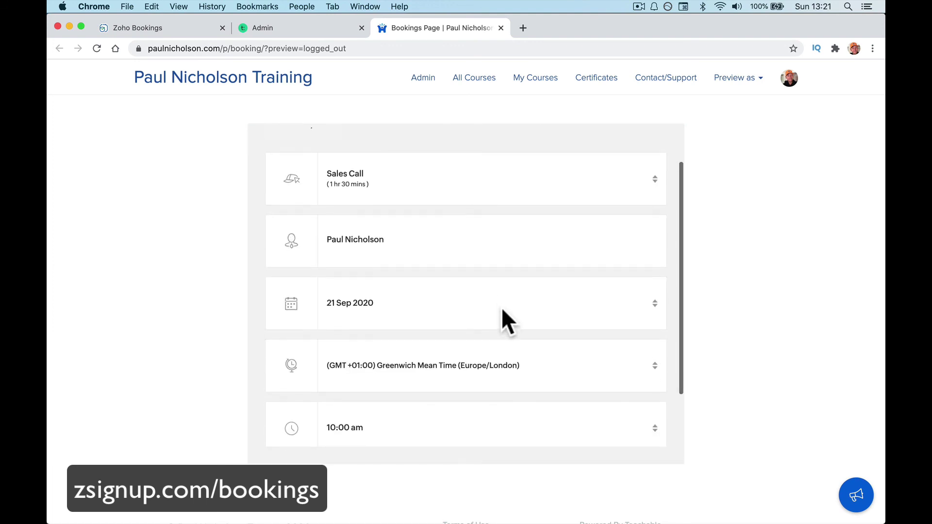
pyautogui.click(499, 264)
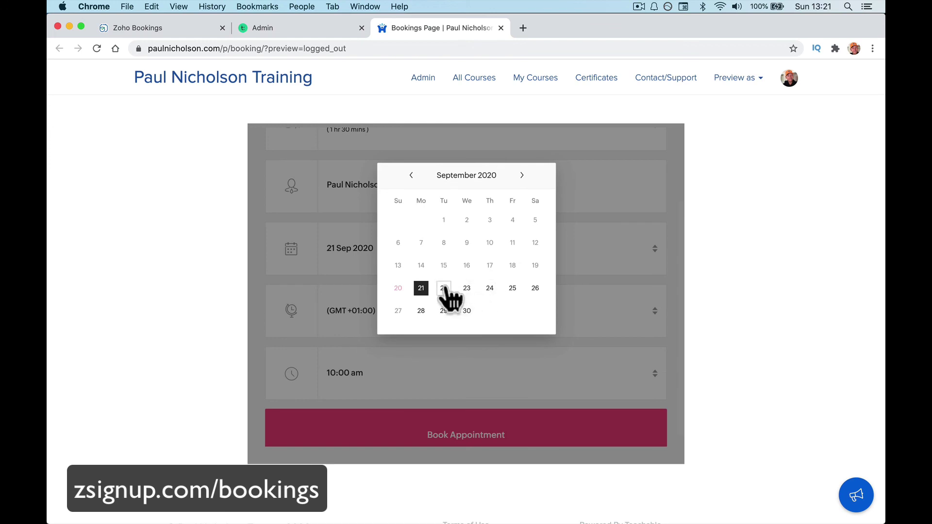
pyautogui.click(444, 287)
pyautogui.click(459, 315)
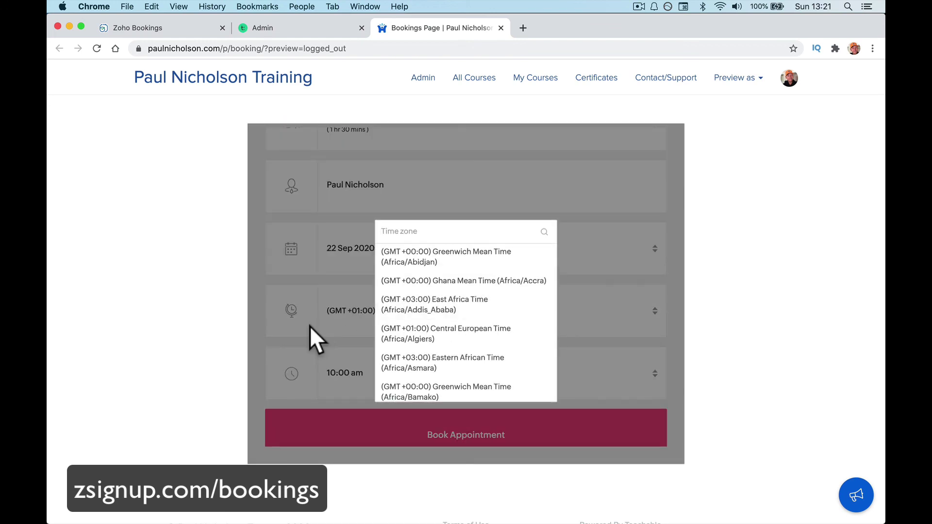
pyautogui.click(310, 328)
pyautogui.click(388, 359)
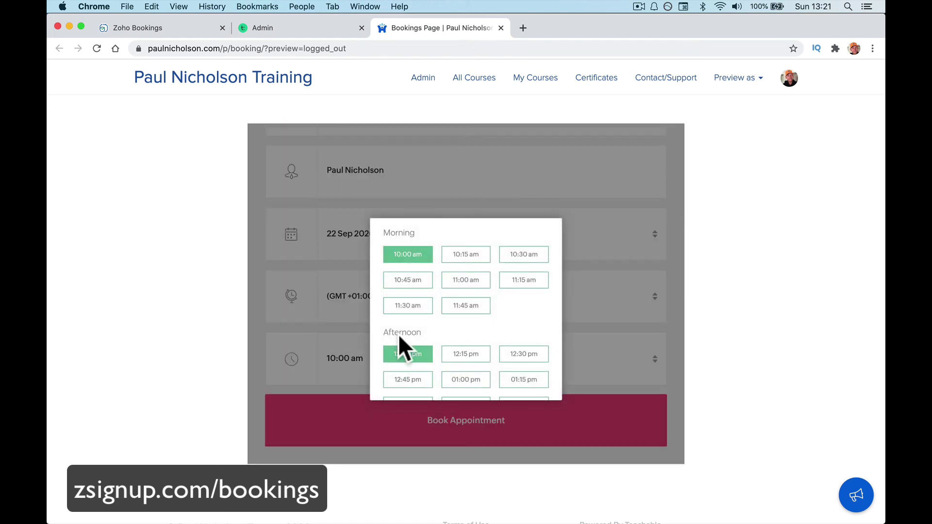
pyautogui.click(417, 260)
pyautogui.click(419, 417)
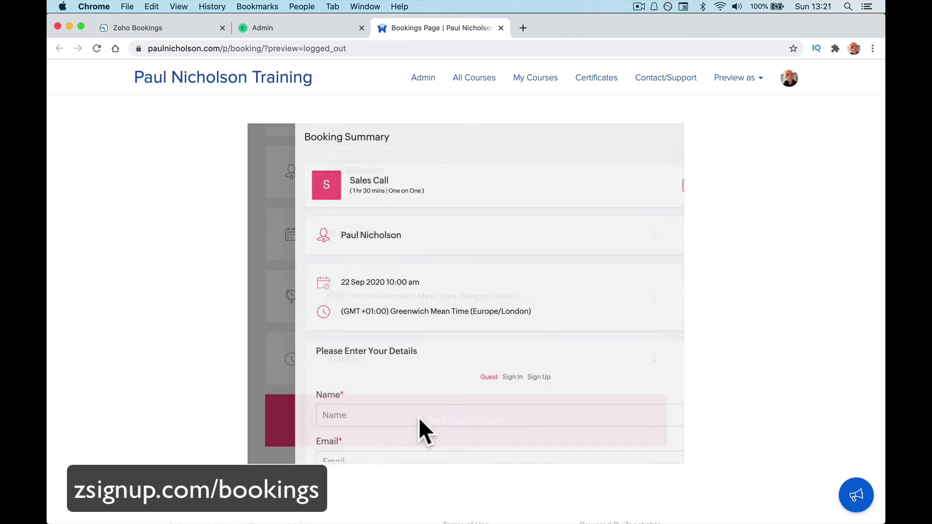
# Enter the guest's test email address in the Email field.
pyautogui.click(419, 413)
pyautogui.scroll(-5, 419, 412)
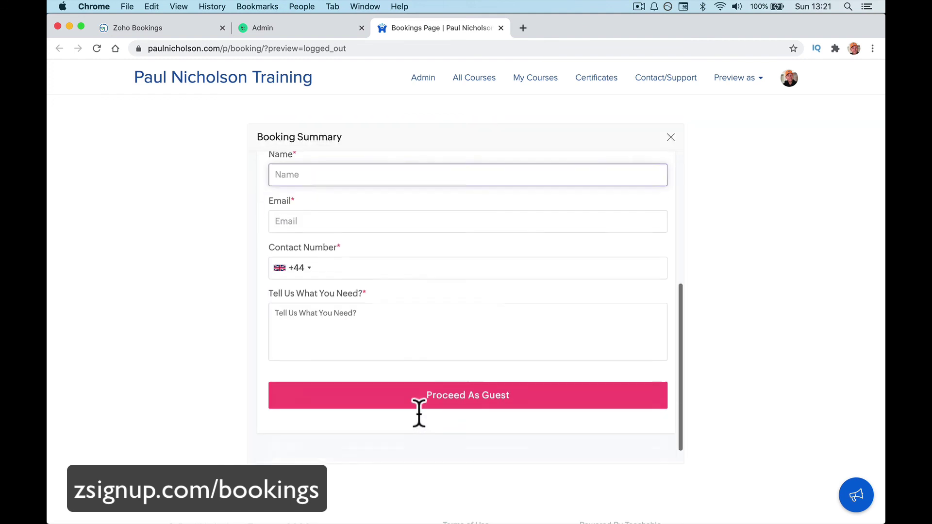
pyautogui.scroll(1, 418, 412)
pyautogui.write('t')
pyautogui.press('BackSpace')
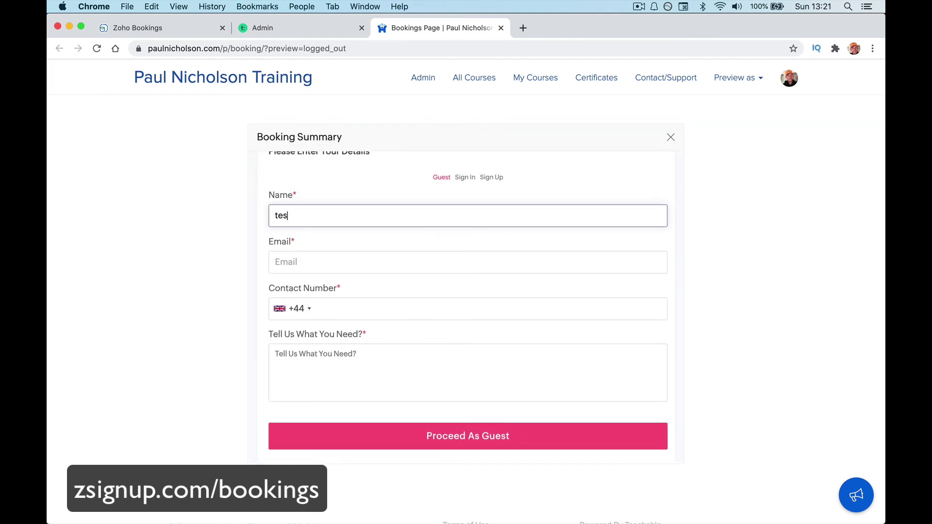
pyautogui.press('Tab')
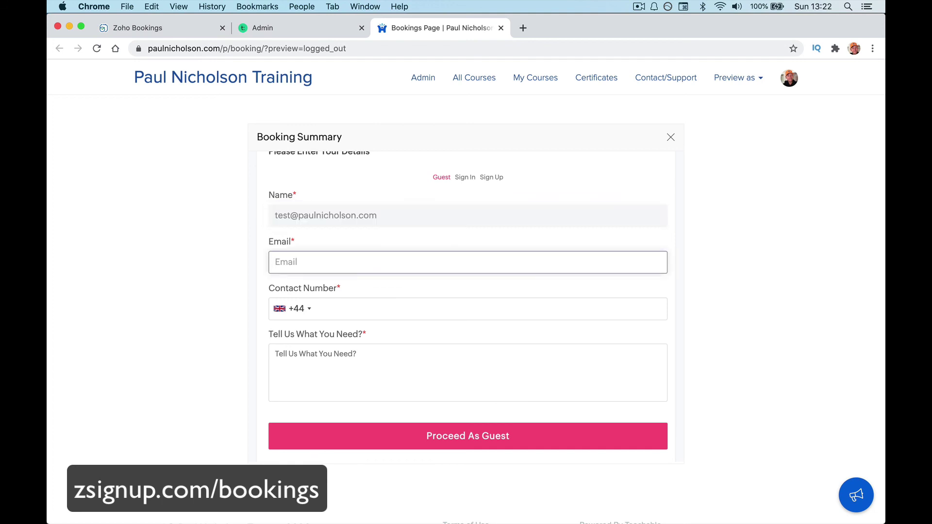
pyautogui.tripleClick(395, 212)
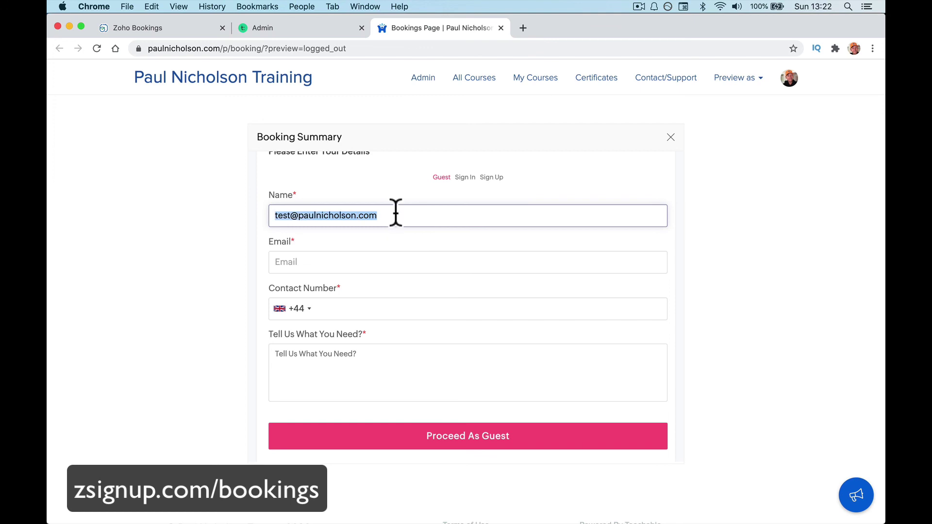
pyautogui.press('super+x')
pyautogui.click(377, 255)
pyautogui.press('super+v')
# Fill in a test guest name and a test contact number.
pyautogui.click(358, 219)
pyautogui.write('Testr')
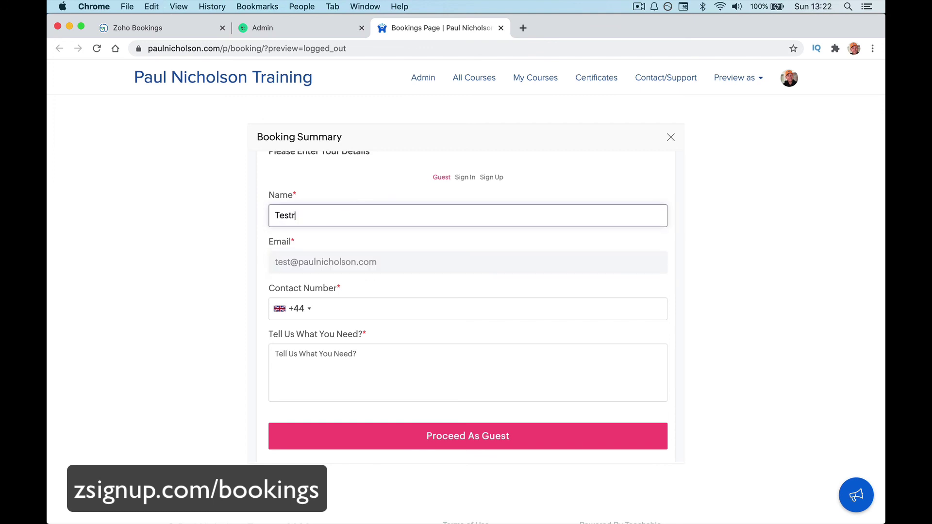
pyautogui.press('BackSpace')
pyautogui.write('erooo')
pyautogui.press('Tab')
pyautogui.click(380, 308)
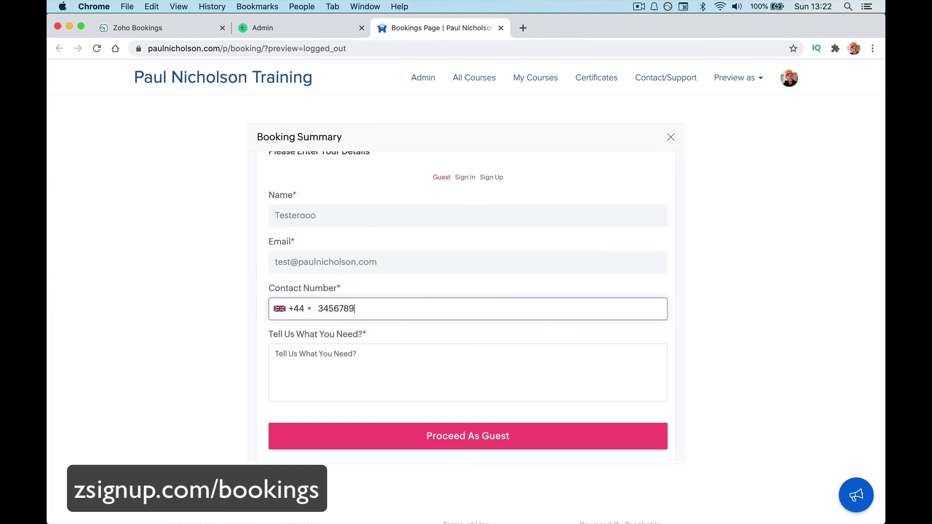
# Enter 'Burglar Alarm' as what the booking is for.
pyautogui.click(397, 386)
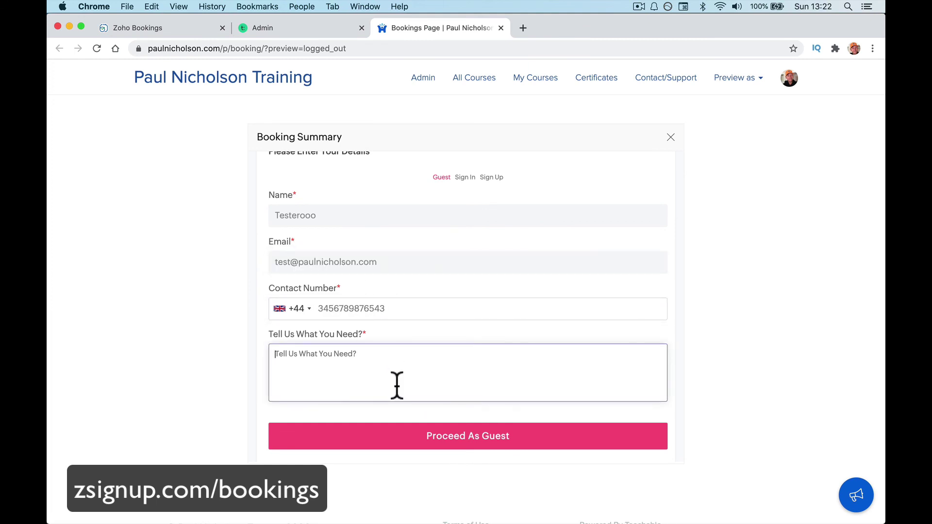
pyautogui.write('Burglat')
pyautogui.write('alarm')
pyautogui.press('BackSpace')
pyautogui.press('BackSpace')
pyautogui.press('BackSpace')
pyautogui.press('BackSpace')
pyautogui.press('BackSpace')
pyautogui.write('Ale')
pyautogui.press('BackSpace')
pyautogui.write('arm')
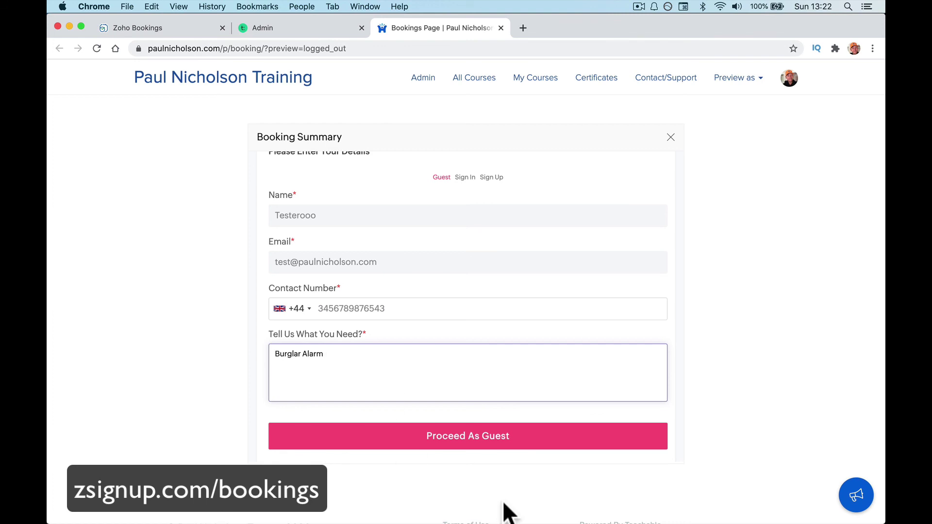
# Proceed as a guest and confirm the booking.
pyautogui.click(510, 443)
pyautogui.click(523, 405)
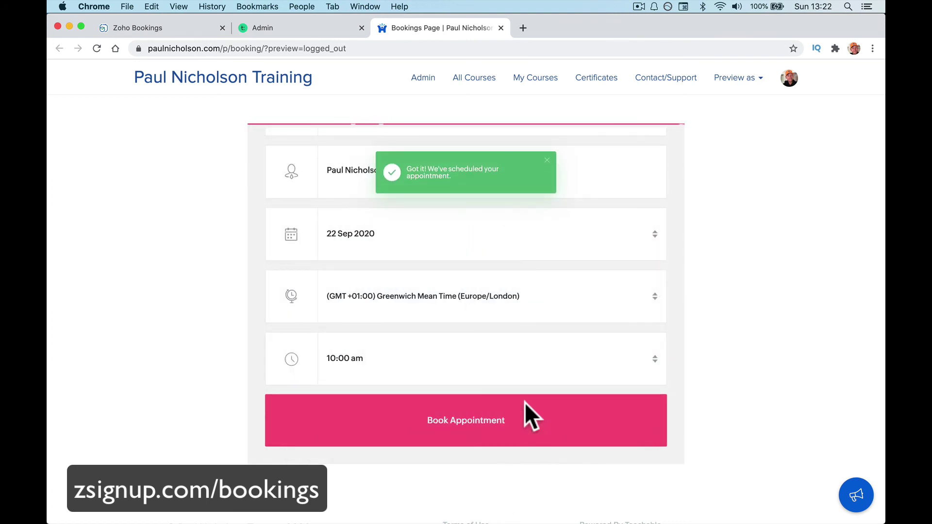
pyautogui.moveTo(305, 523)
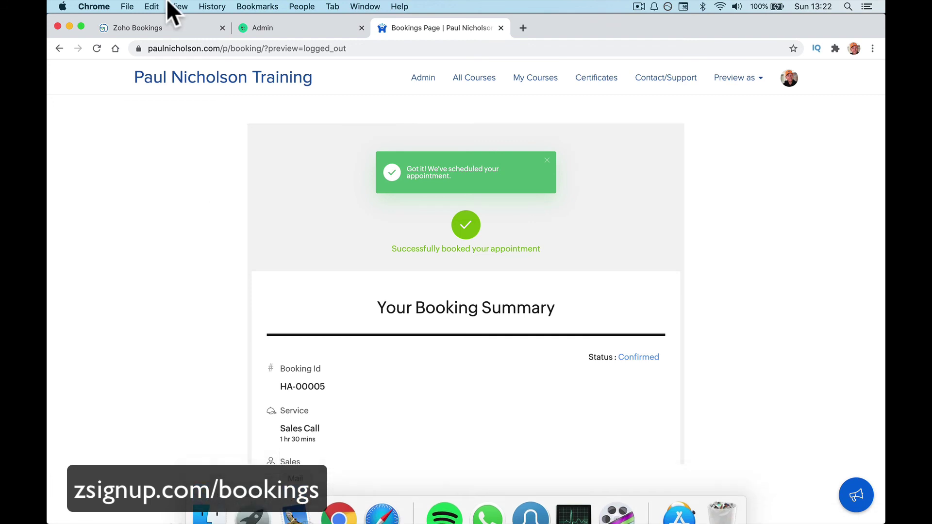
pyautogui.click(152, 29)
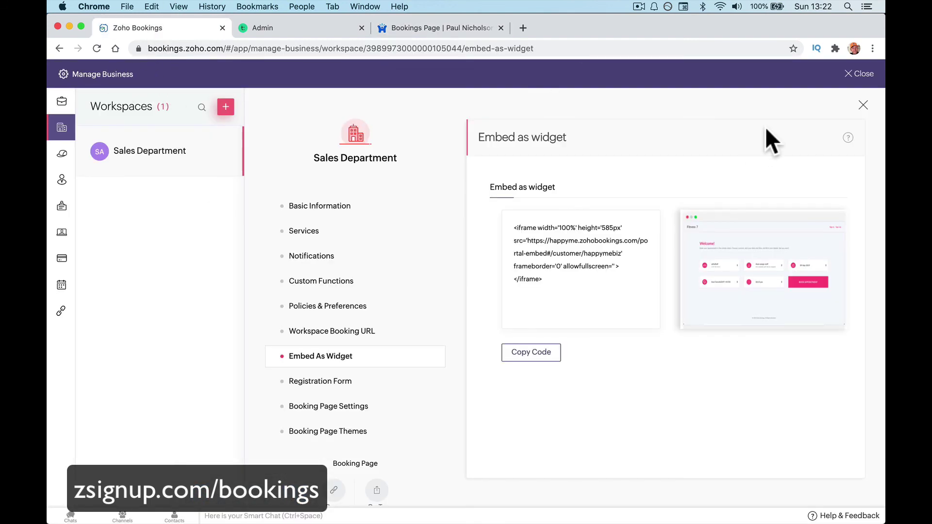
# Check the Tue 22 Sales Call booking's details in the calendar, then return to the Teachable tab.
pyautogui.click(859, 73)
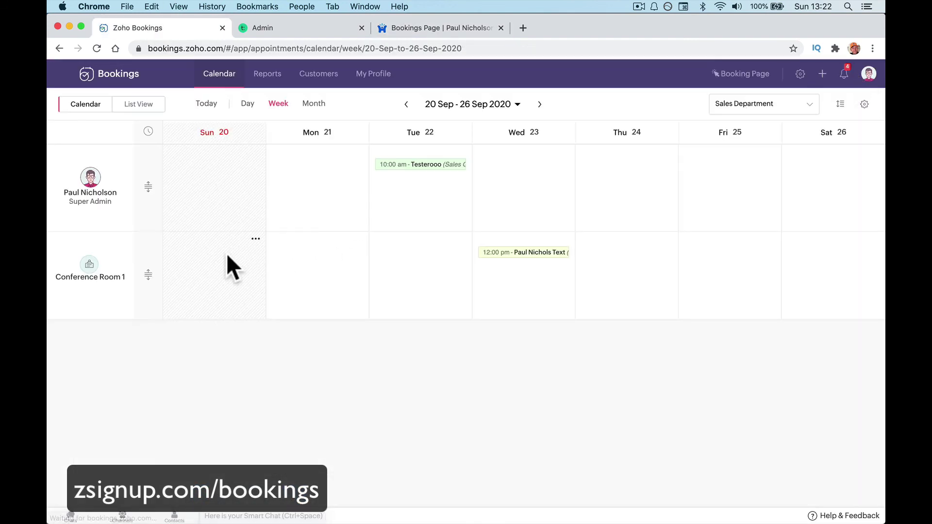
pyautogui.click(425, 165)
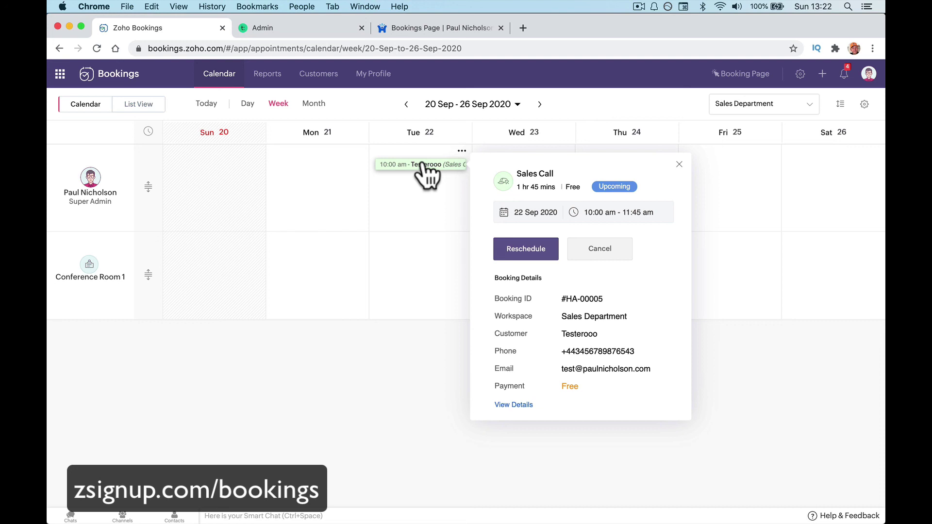
pyautogui.click(343, 474)
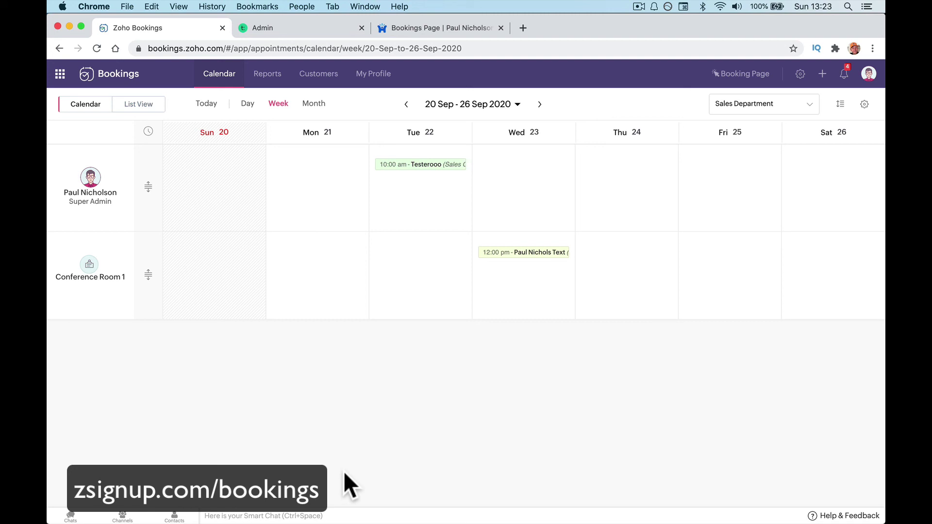
pyautogui.click(438, 28)
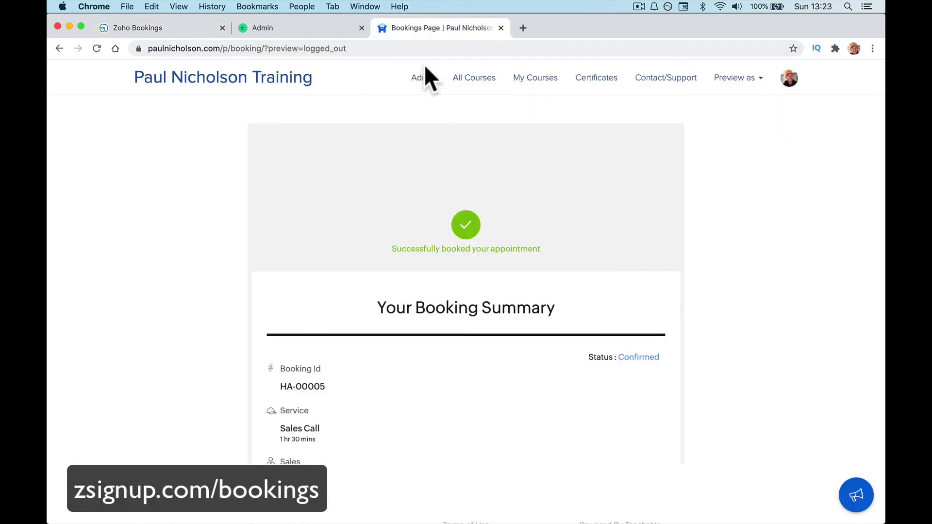
# Open All Courses from the school's top navigation bar.
pyautogui.click(487, 85)
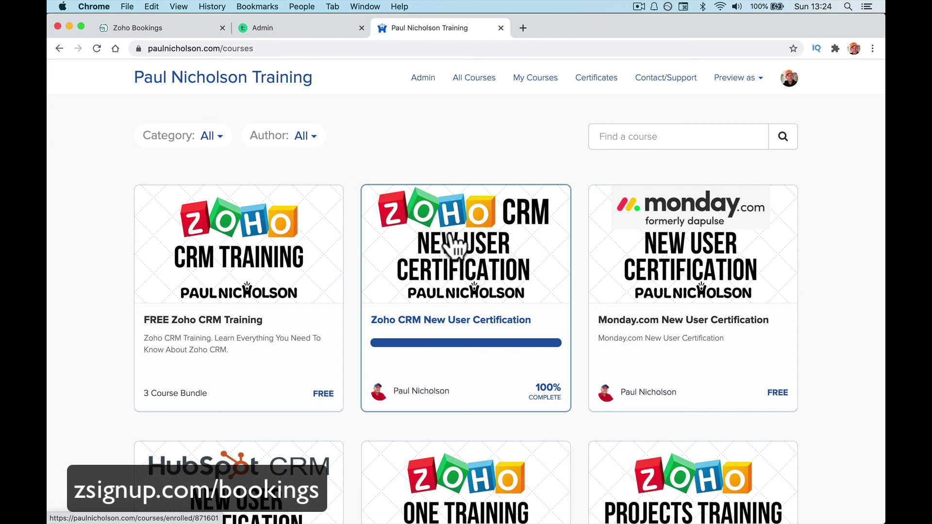
# Load z1trial.com and scroll through its landing page.
pyautogui.click(370, 54)
pyautogui.write('z1y')
pyautogui.press('BackSpace')
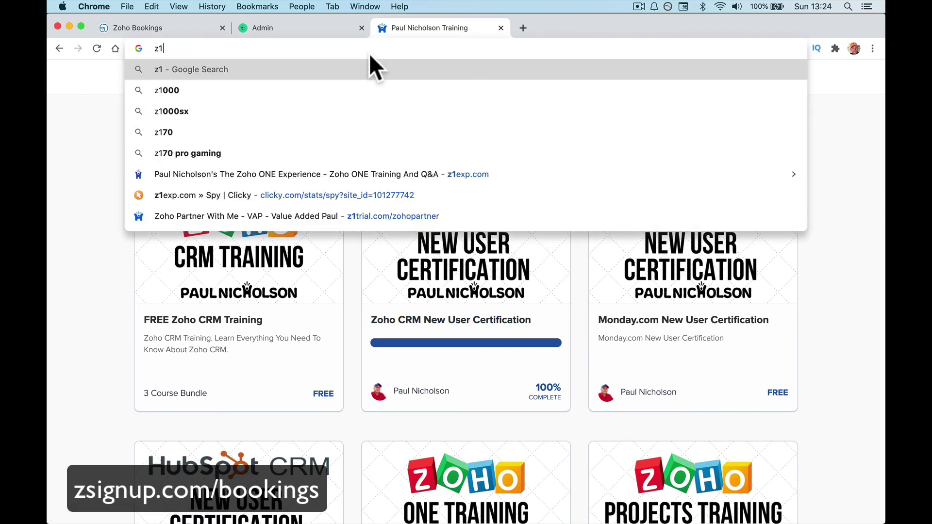
pyautogui.write('trial.')
pyautogui.press('Return')
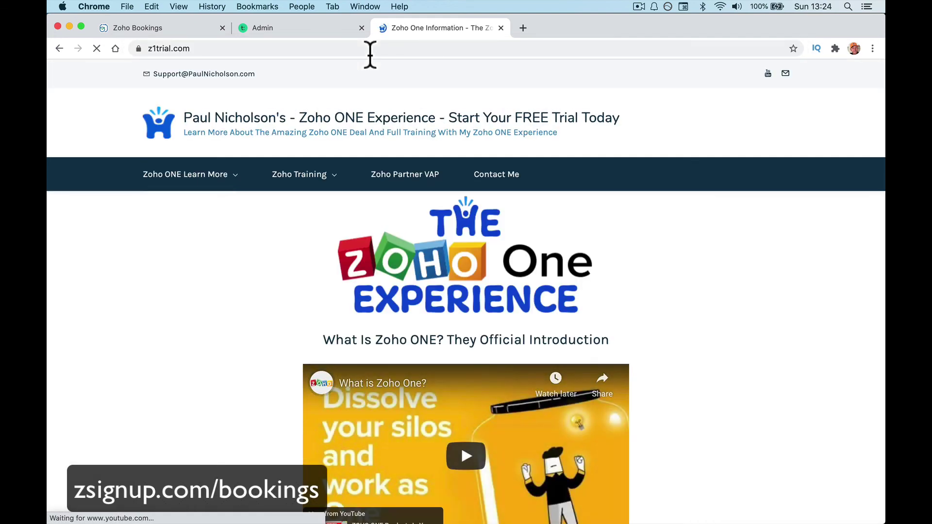
pyautogui.scroll(-1, 434, 228)
pyautogui.scroll(-5, 431, 221)
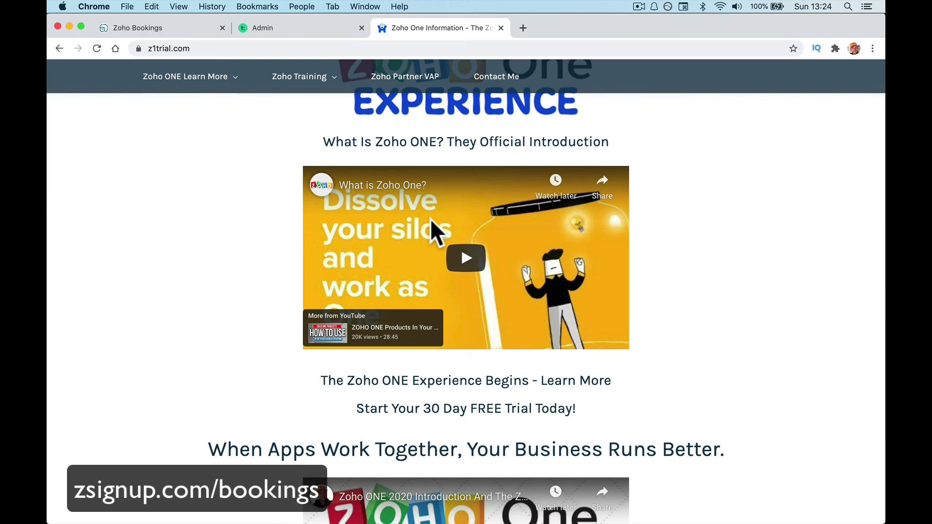
pyautogui.scroll(4, 430, 220)
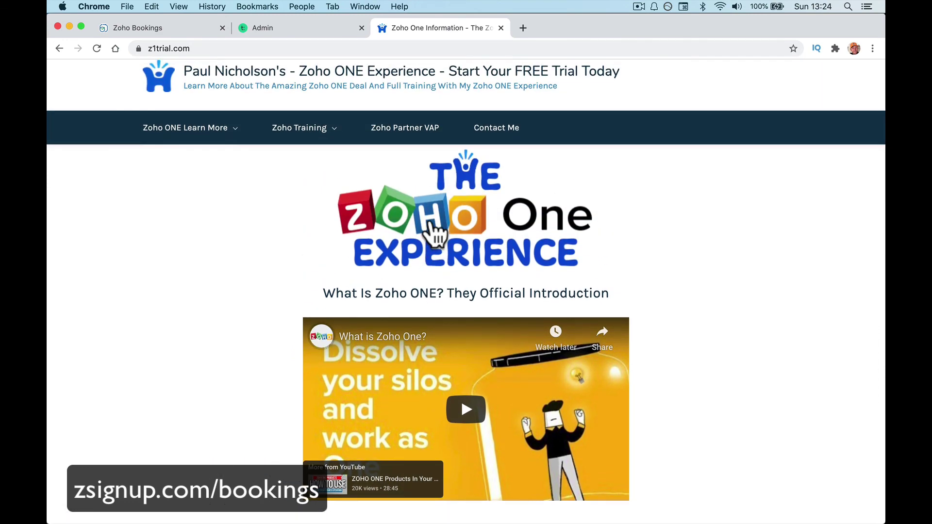
pyautogui.scroll(1, 430, 221)
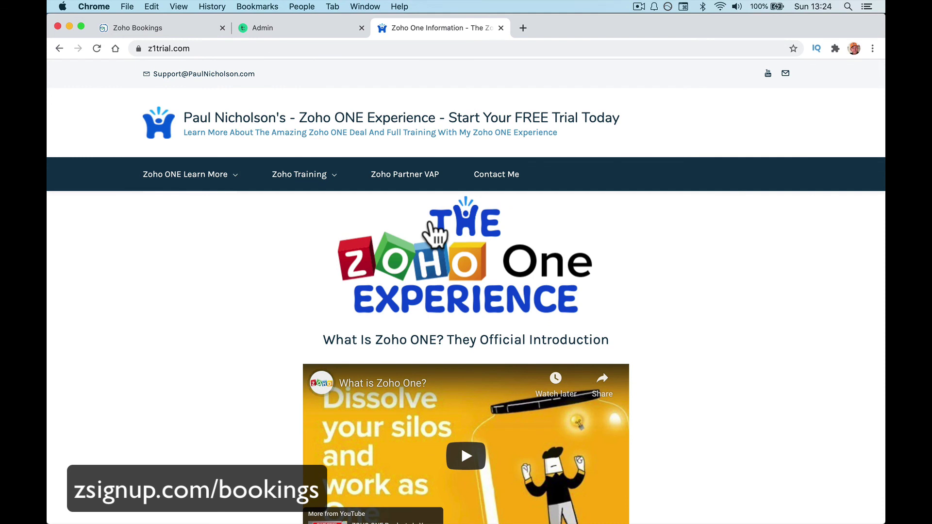